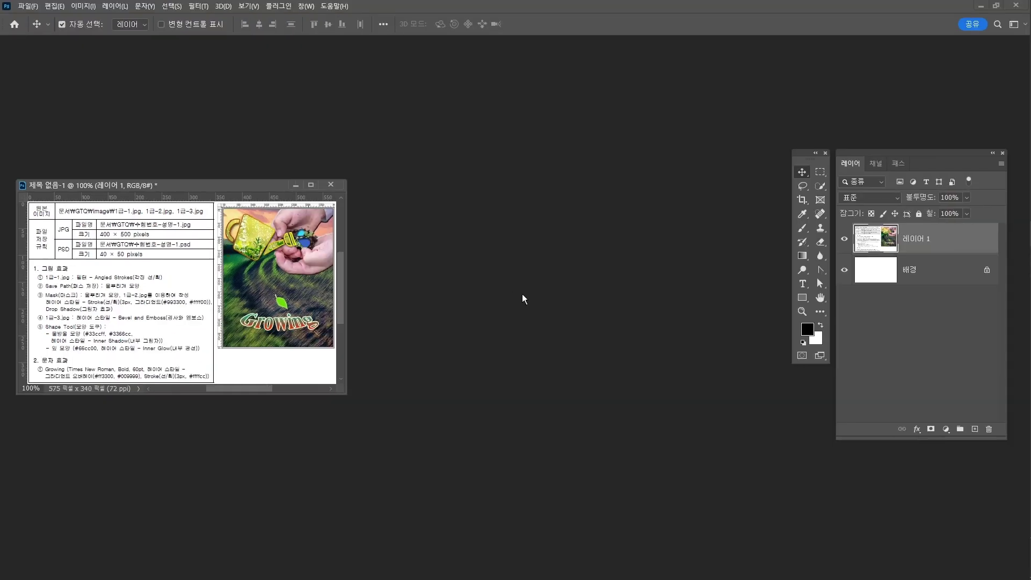
- Start a new document 400 pixels wide and 500 pixels tall
left_click(28, 6)
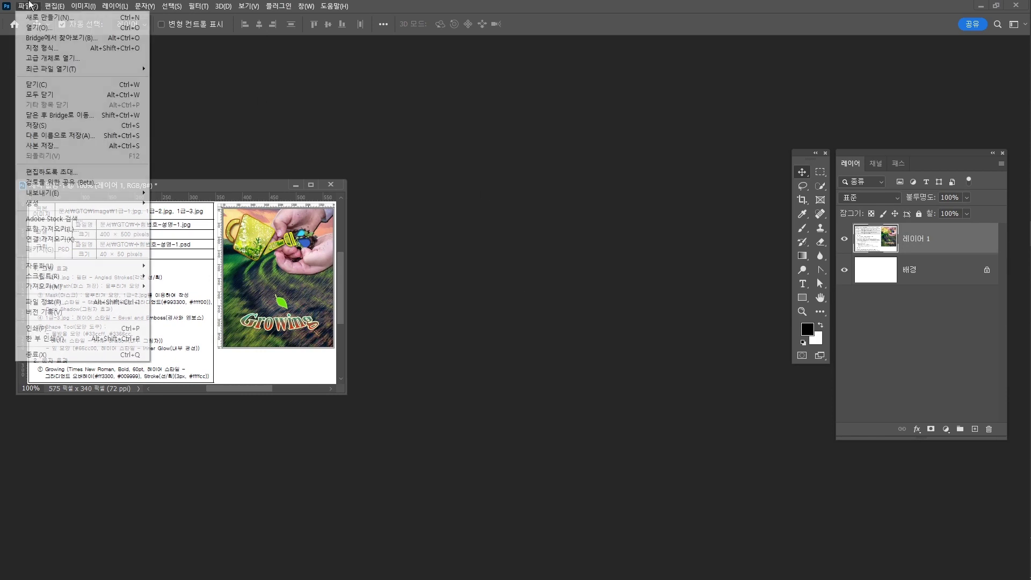
left_click(35, 16)
type("수험번호-성명-1")
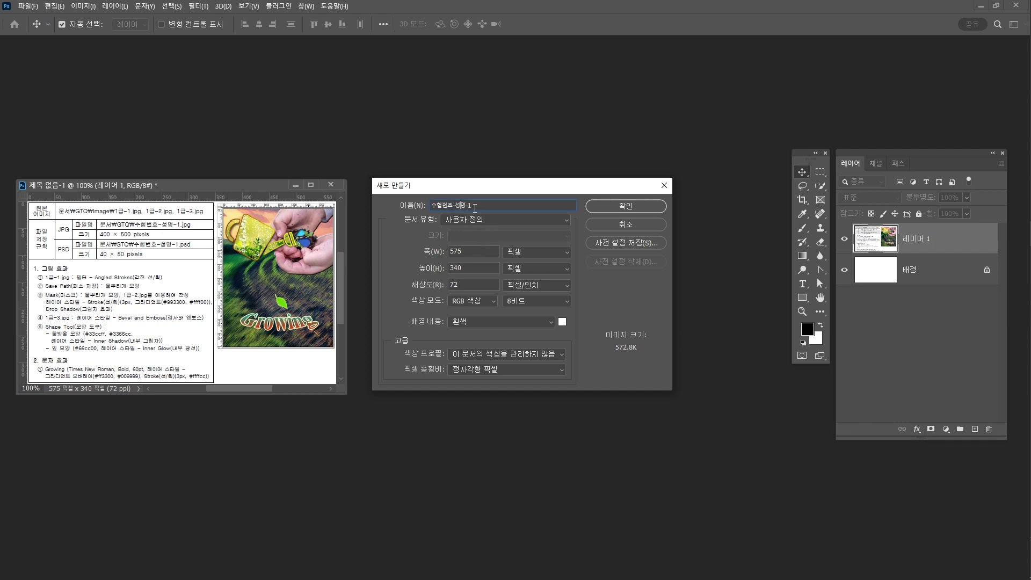
double_click(473, 251)
type("400")
key("Tab")
type("5")
type("00")
- Create the blank 400 × 500 document and center its window
left_click(608, 205)
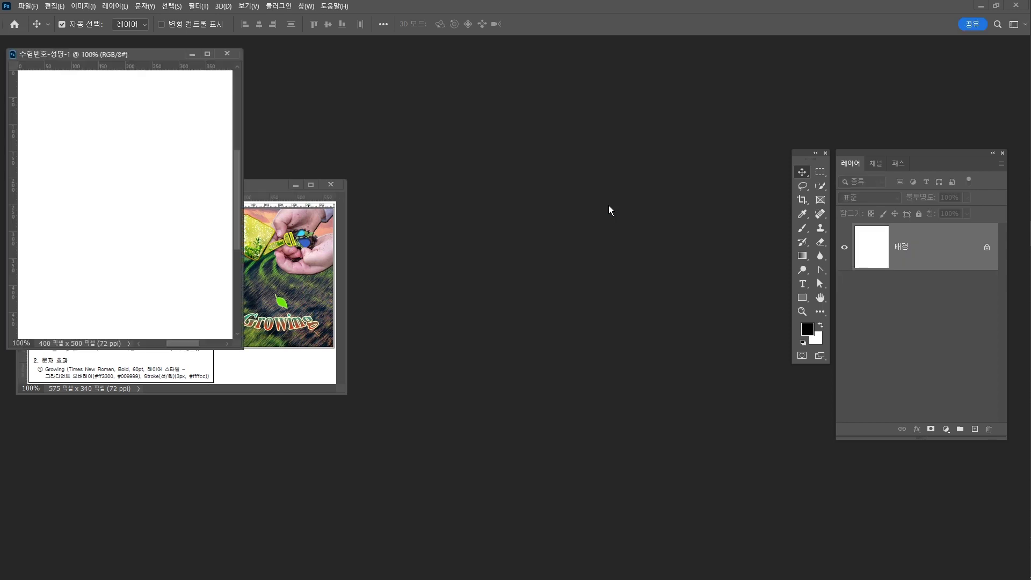
left_click_drag(169, 57, 588, 174)
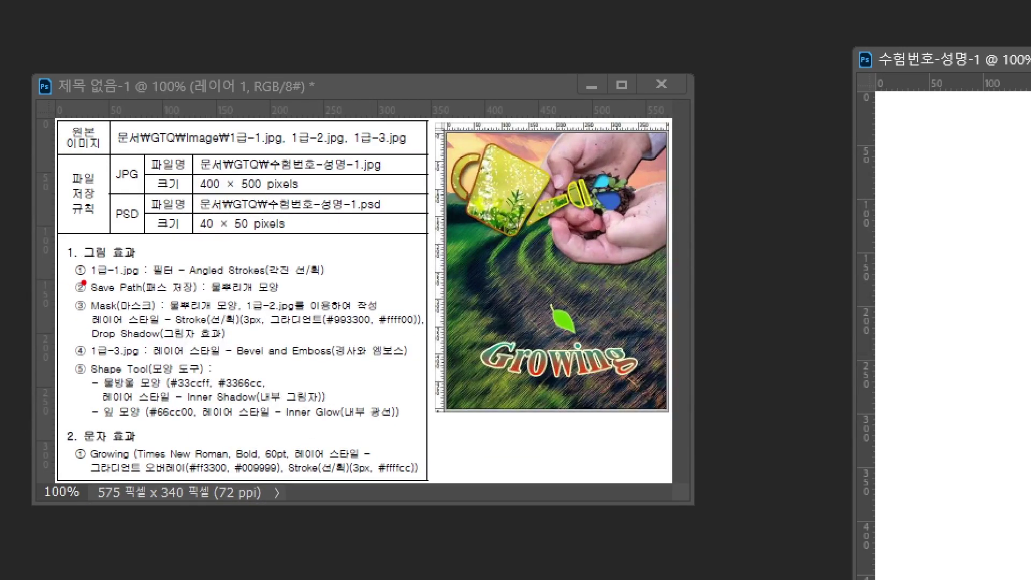
left_click_drag(84, 282, 377, 271)
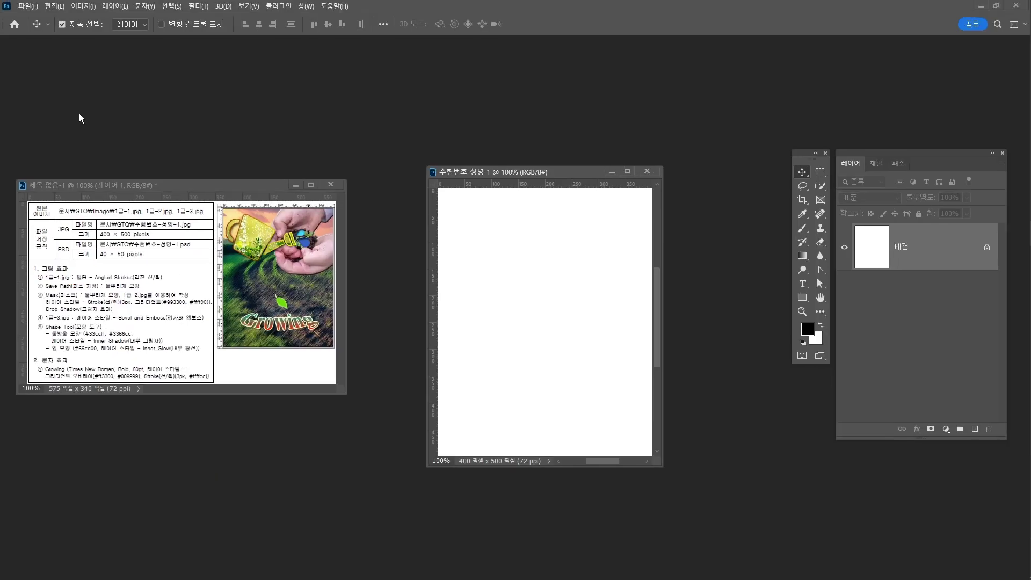
- Open 1급-1.jpg from the Image folder and center its window
key("ctrl+o")
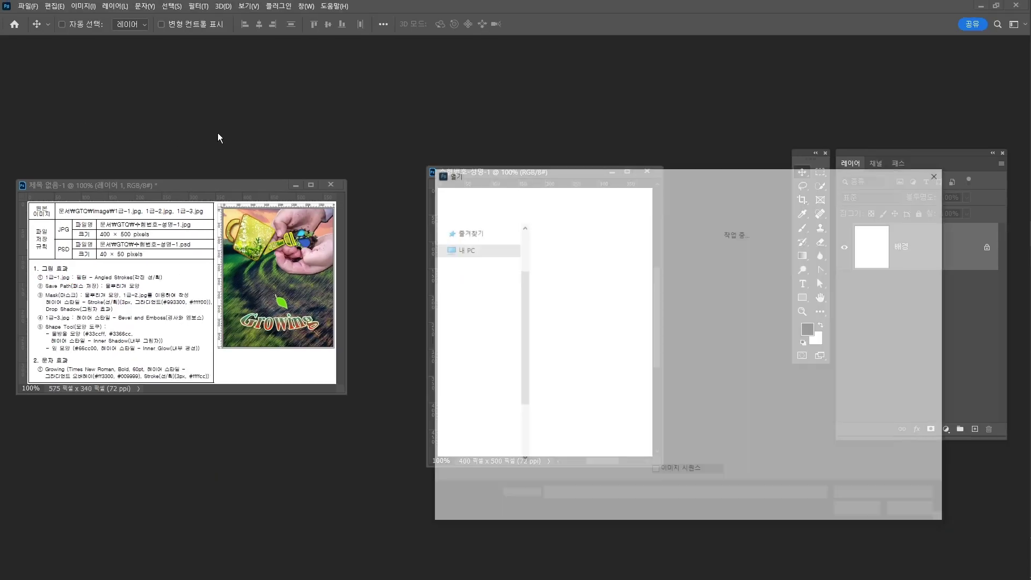
left_click_drag(550, 179, 381, 140)
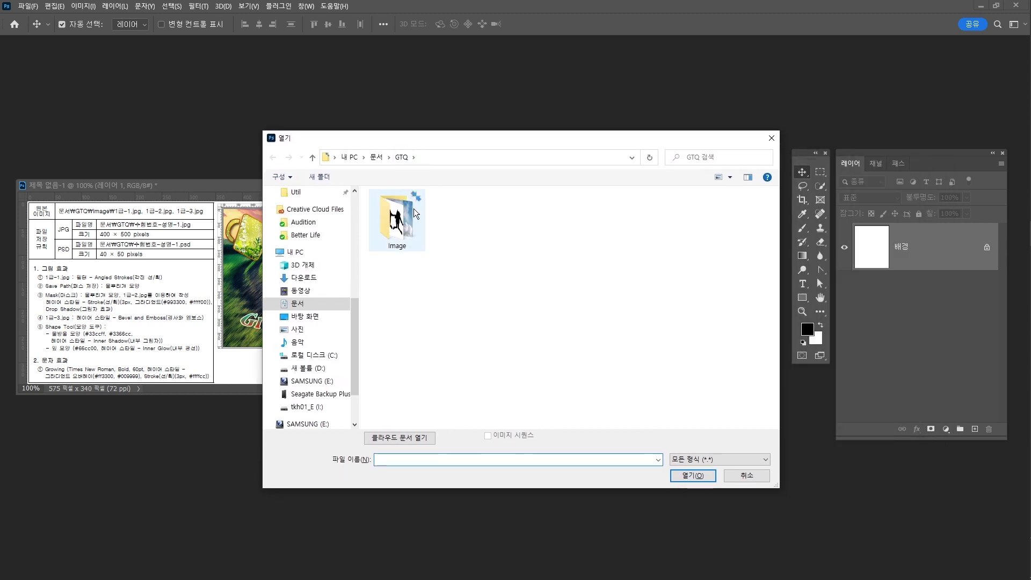
double_click(411, 214)
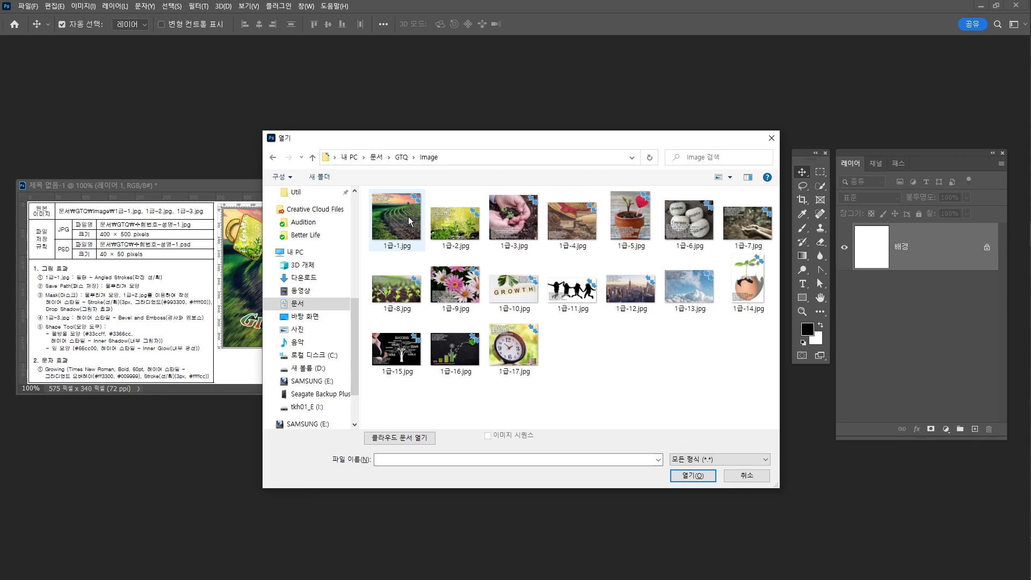
left_click(409, 220)
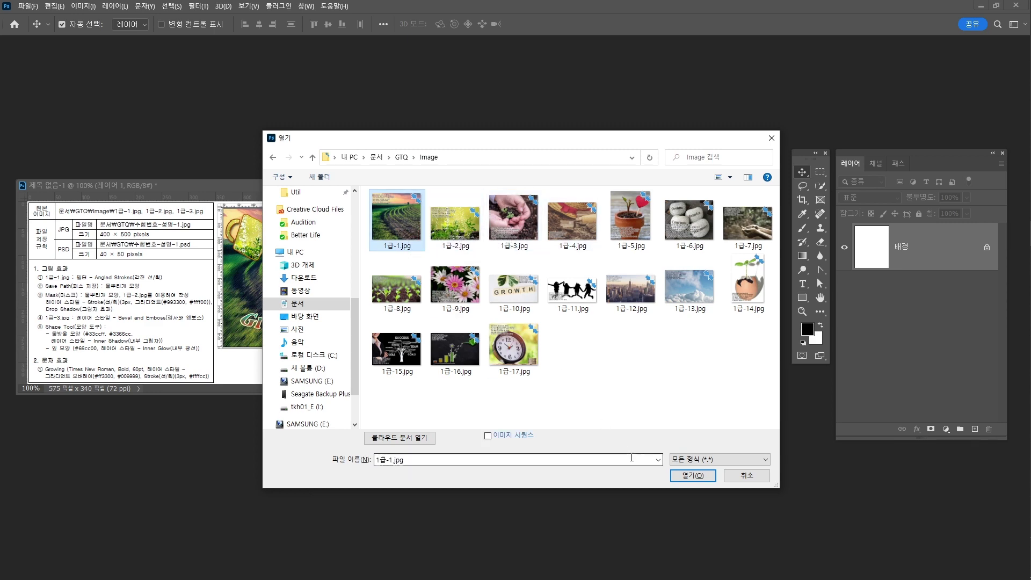
left_click(685, 478)
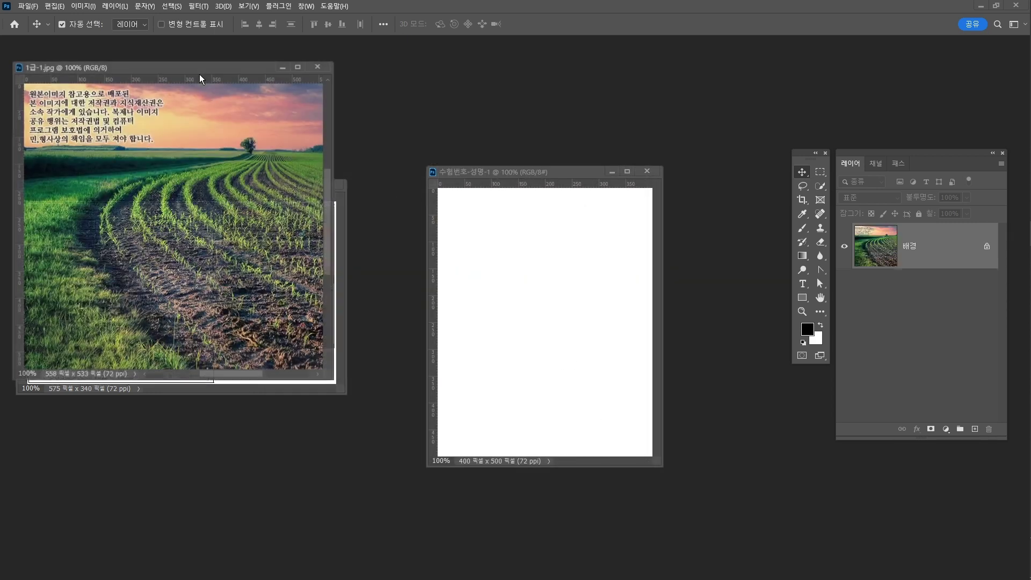
left_click_drag(200, 70, 409, 78)
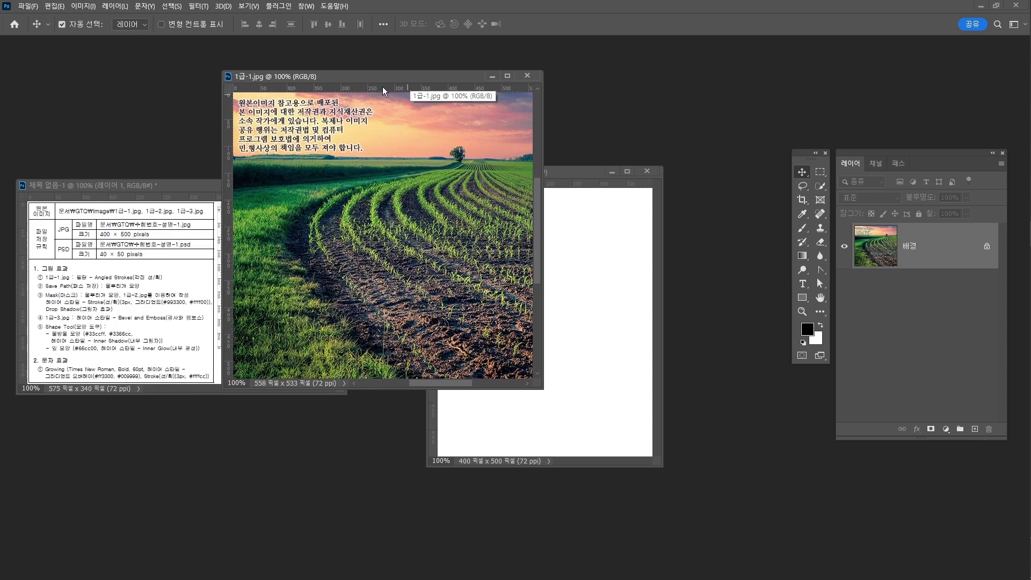
left_click(198, 6)
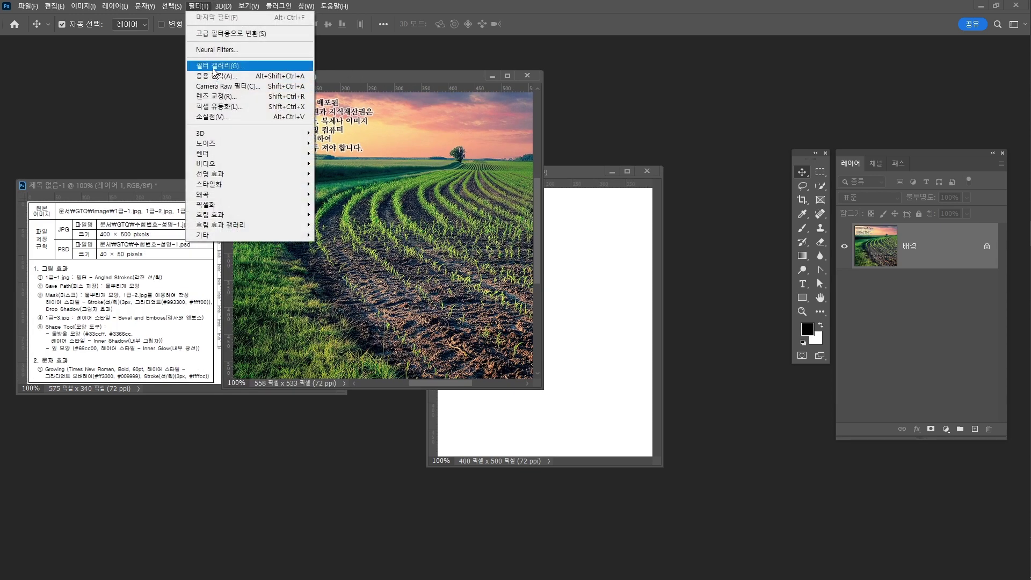
- Apply Angled Strokes from the Filter Gallery's Brush Strokes group to 1급-1.jpg
left_click(215, 67)
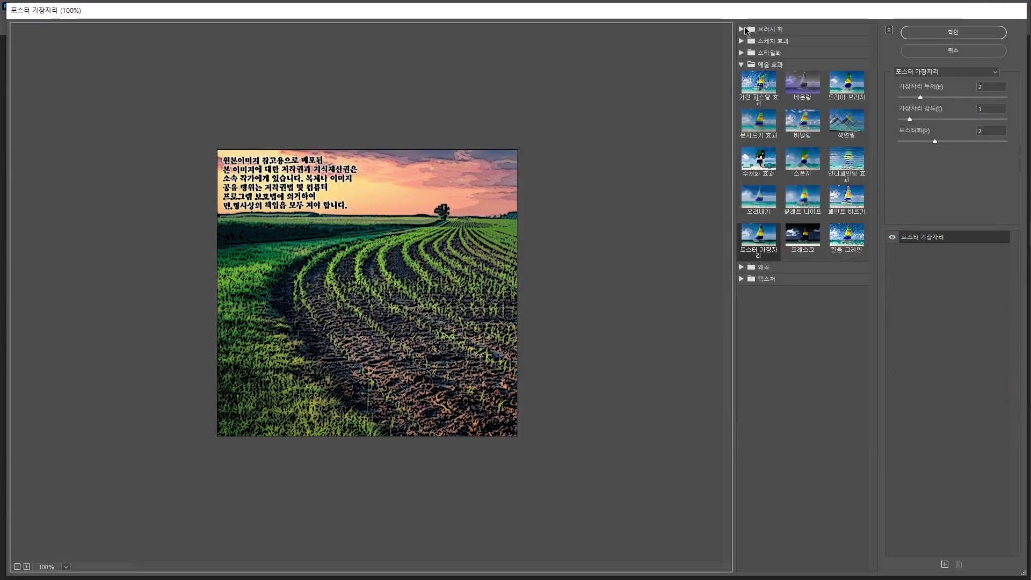
left_click(747, 30)
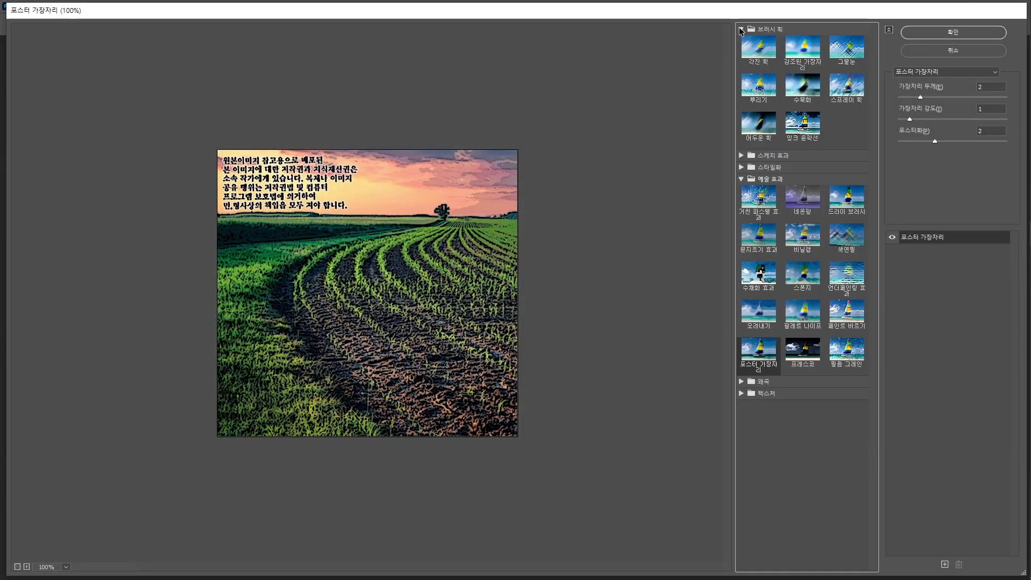
left_click(767, 53)
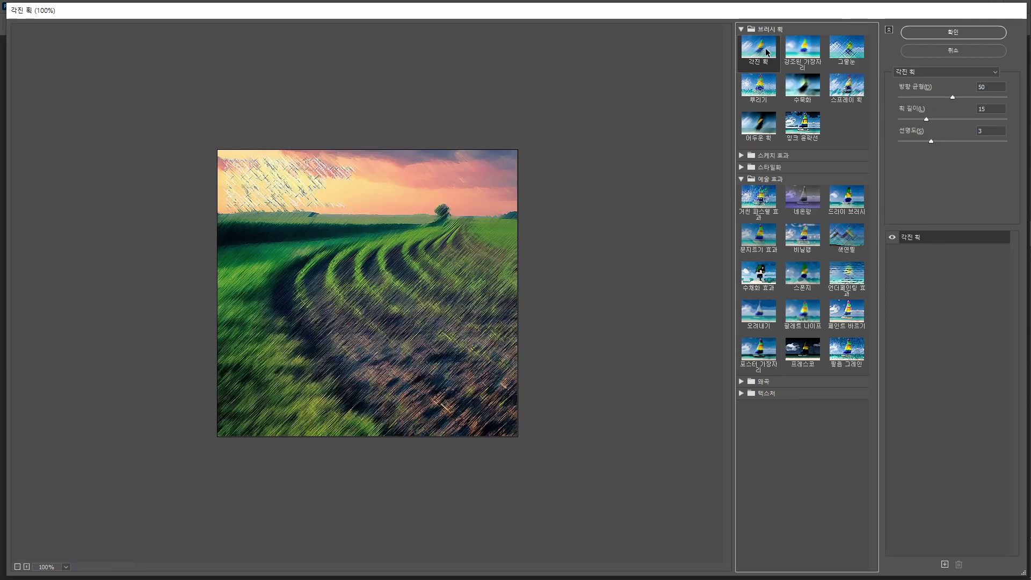
left_click(949, 33)
left_click_drag(456, 79, 522, 83)
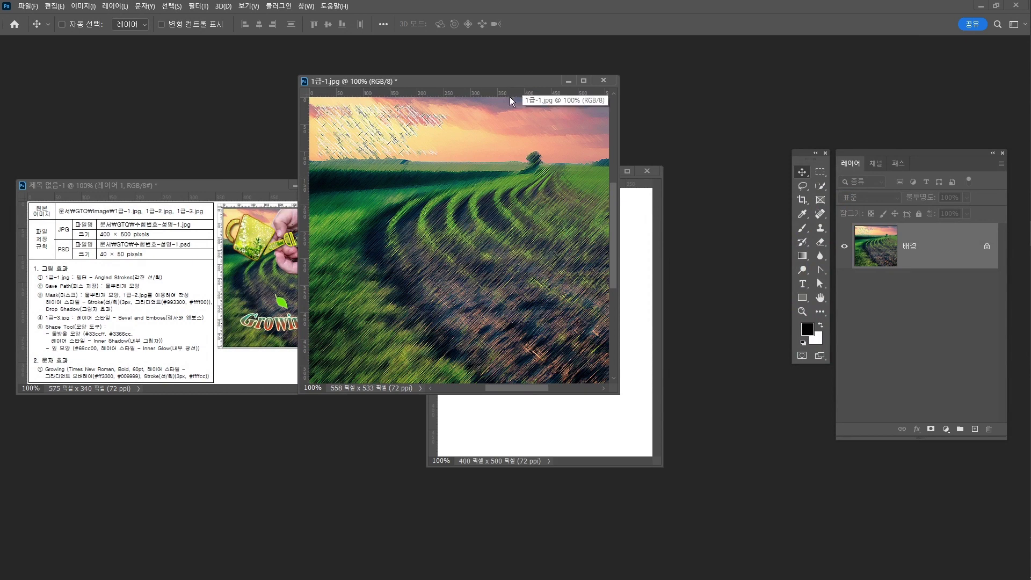
- Resize 1급-1.jpg proportionally to 523 × 500 pixels in Image Size
key("ctrl+alt+i")
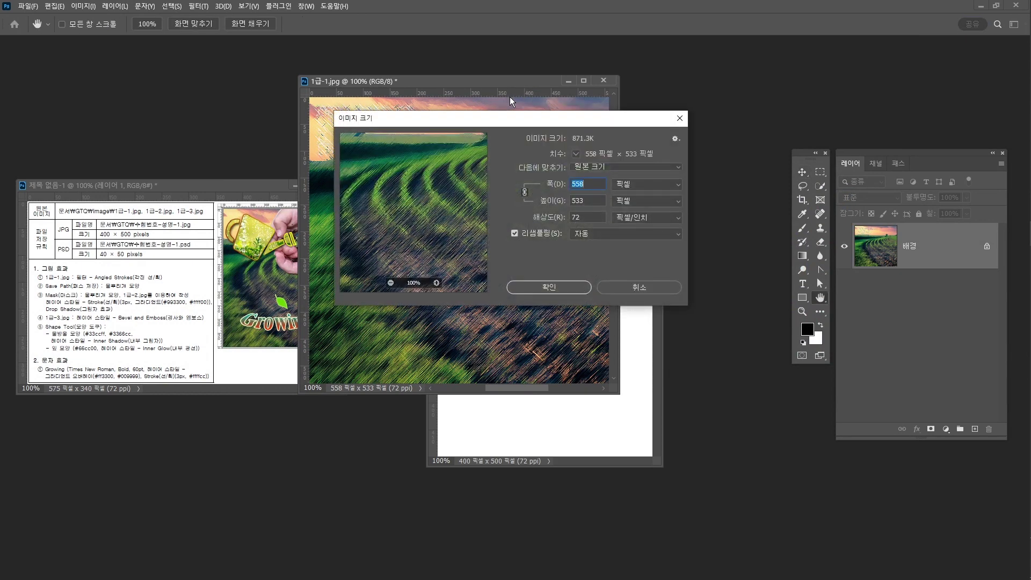
type("400")
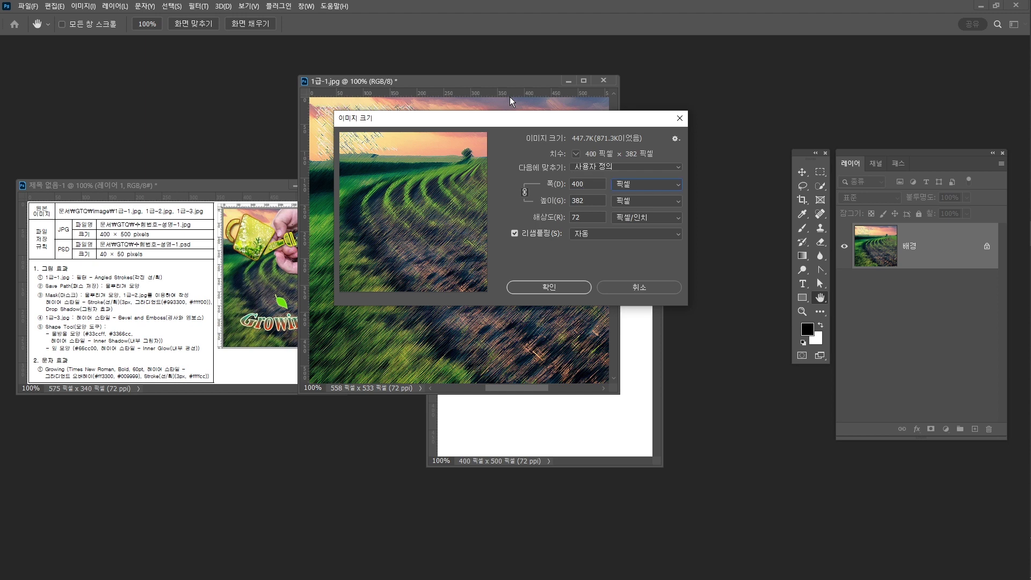
key("Tab")
type("500")
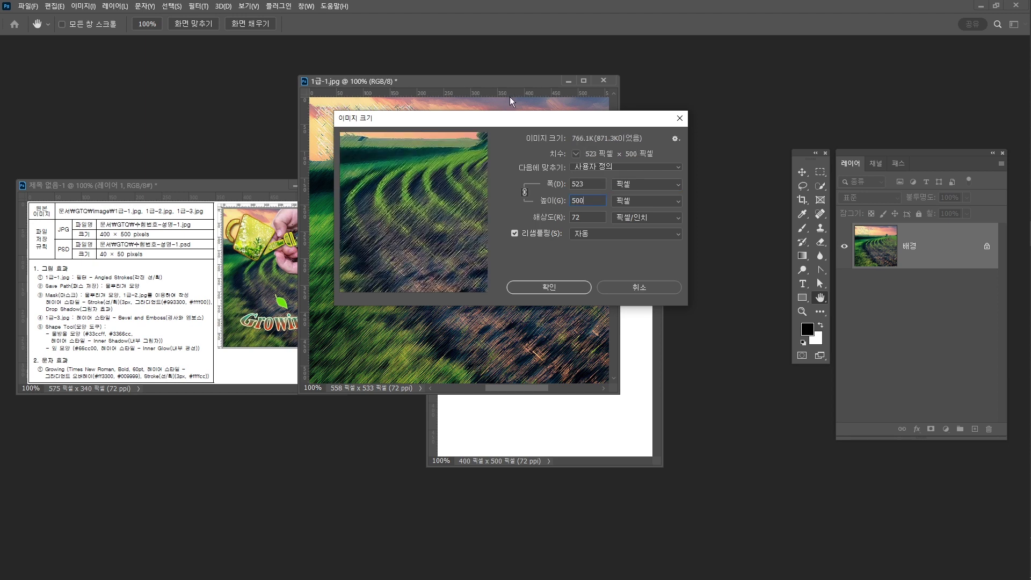
left_click_drag(525, 123, 708, 135)
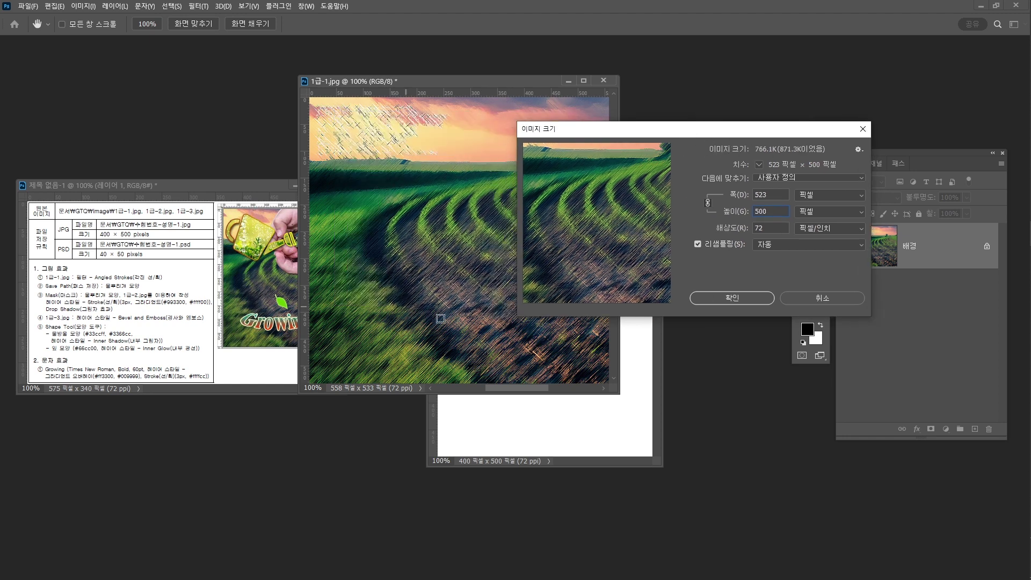
left_click(752, 301)
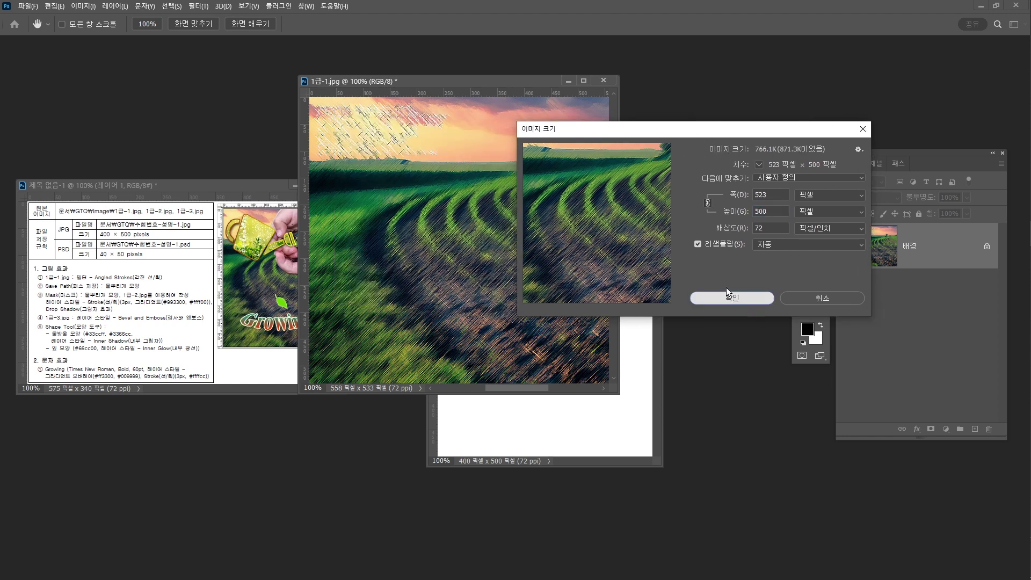
left_click(749, 298)
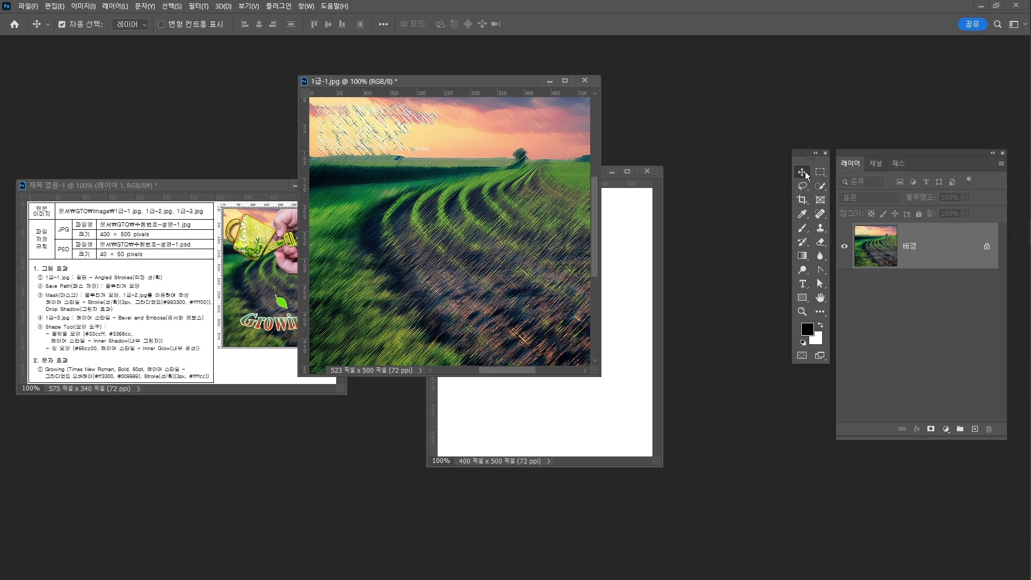
- Drag the field photo into 수험번호-성명-1 and close 1급-1.jpg without saving
left_click_drag(496, 190, 618, 302)
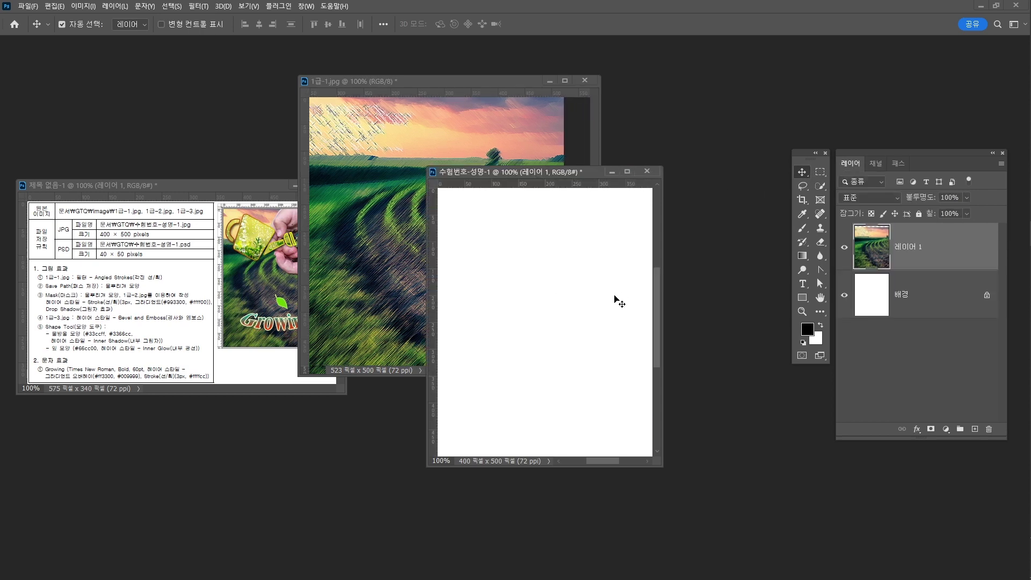
key("ctrl+w")
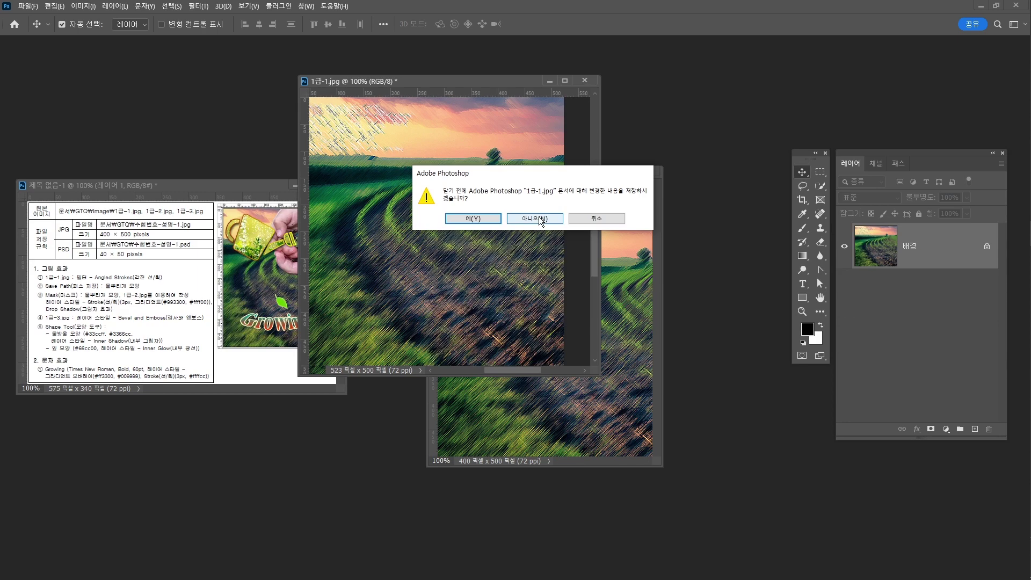
left_click(540, 220)
left_click_drag(595, 264, 631, 374)
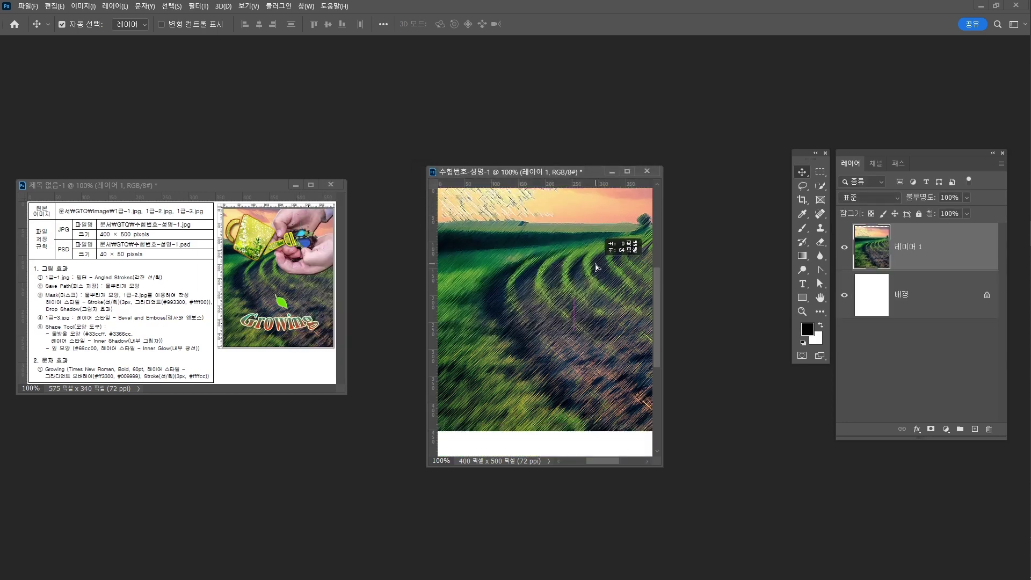
- Enlarge the document window and align the field photo layer to fill the canvas
left_click_drag(663, 465, 756, 514)
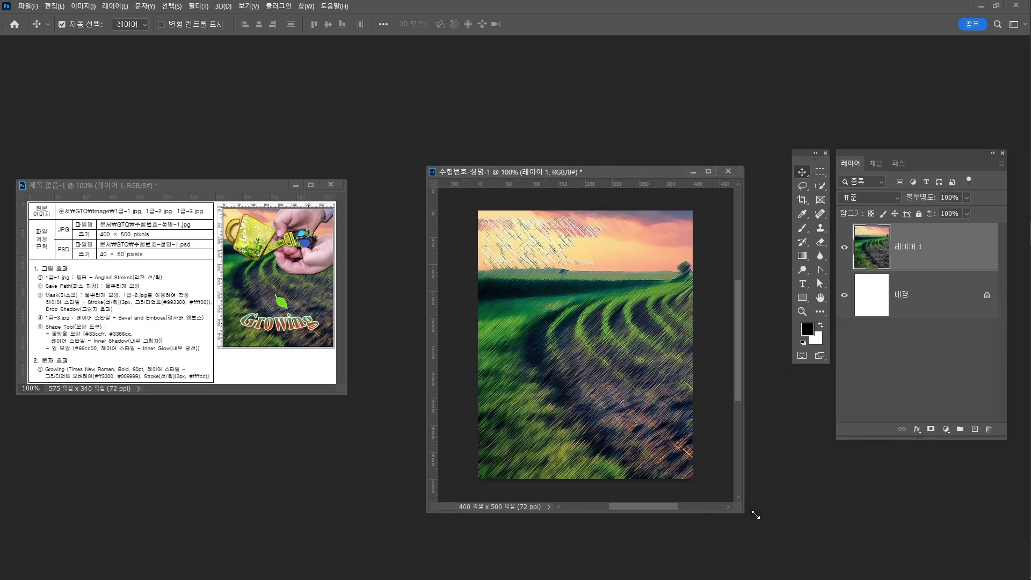
left_click_drag(606, 173, 561, 147)
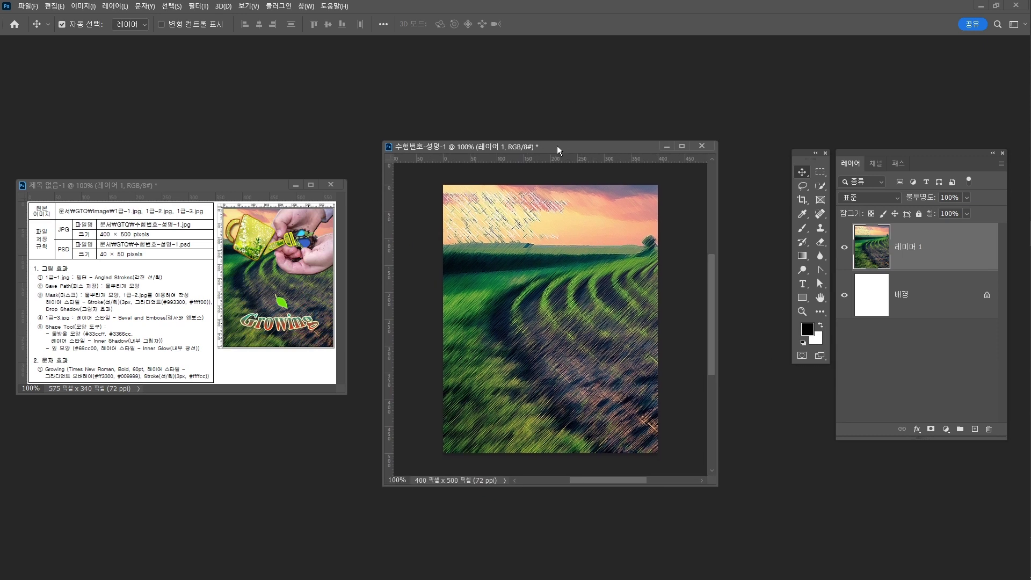
mouse_move(559, 283)
left_mouse_down()
mouse_move(550, 279)
mouse_move(559, 283)
left_mouse_up()
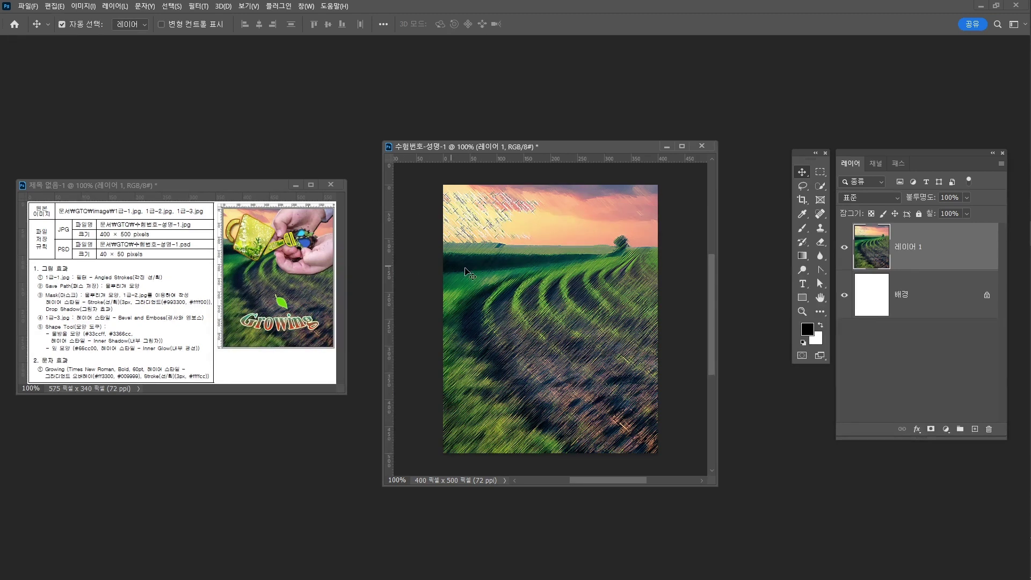
left_click_drag(546, 346, 546, 347)
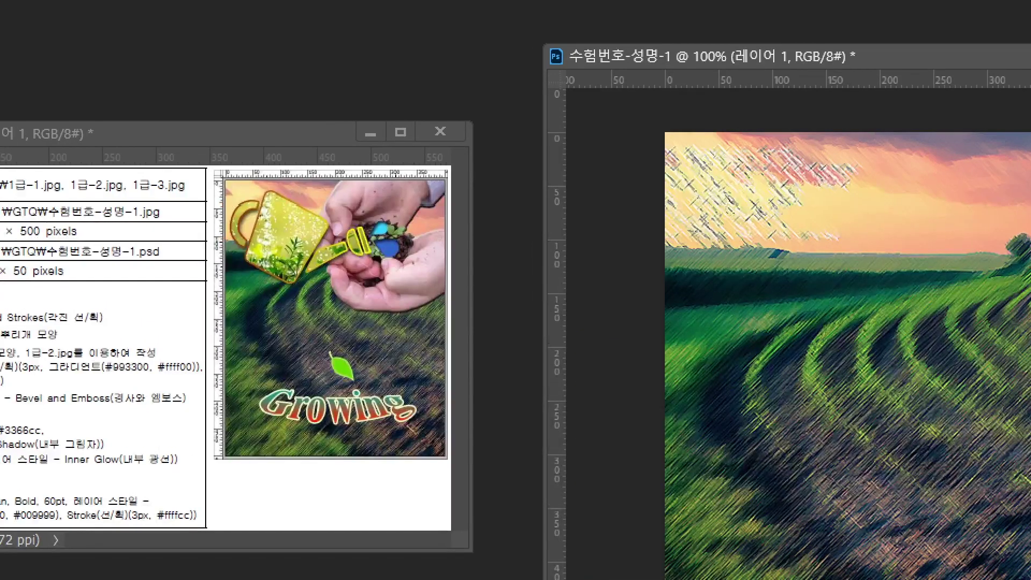
left_click_drag(210, 239, 258, 241)
left_click_drag(575, 241, 729, 237)
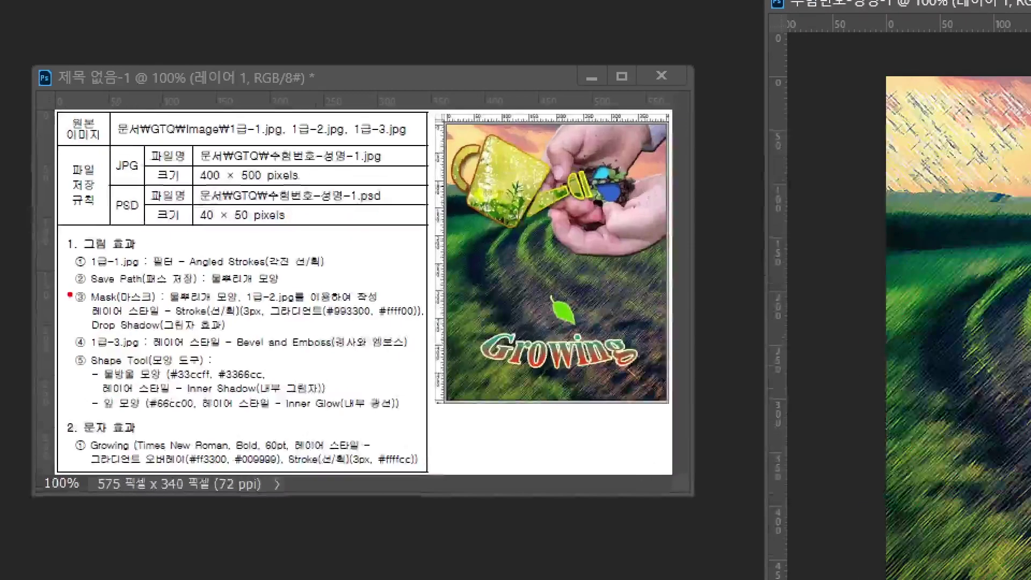
mouse_move(67, 292)
left_mouse_down()
mouse_move(313, 264)
mouse_move(177, 269)
left_mouse_up()
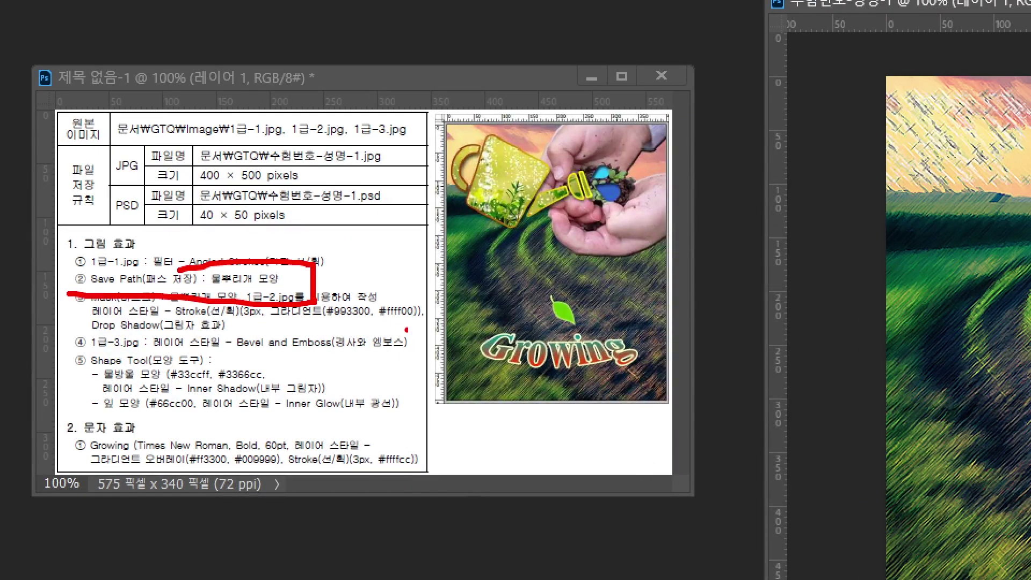
mouse_move(548, 214)
left_mouse_down()
mouse_move(427, 239)
mouse_move(633, 207)
mouse_move(596, 226)
left_mouse_up()
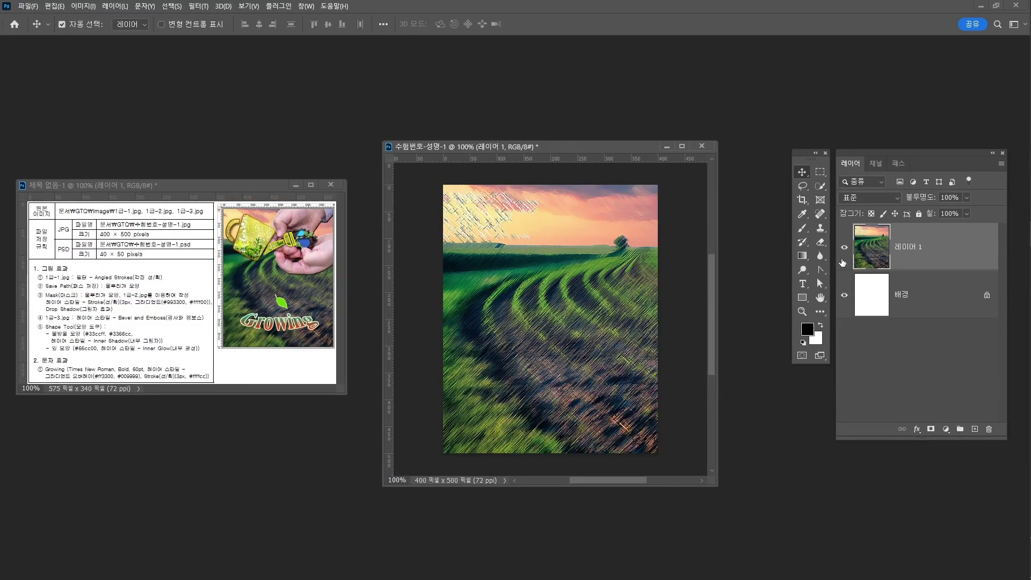
- Rename the field photo layer to 1-1
double_click(914, 249)
type("1-1")
key("Return")
- Select the Pen tool in Shape mode
key("p")
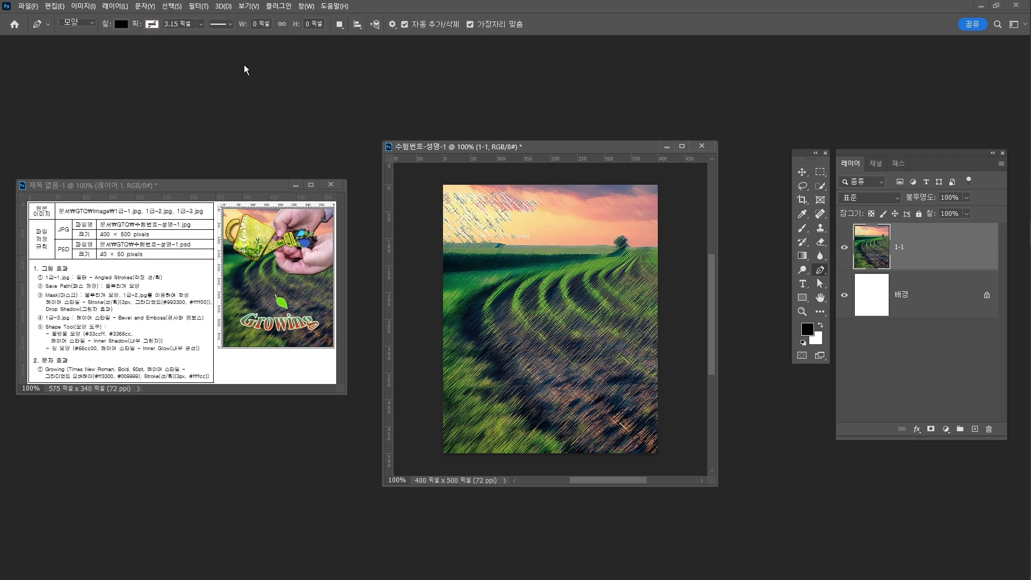
right_click(824, 272)
left_click(75, 32)
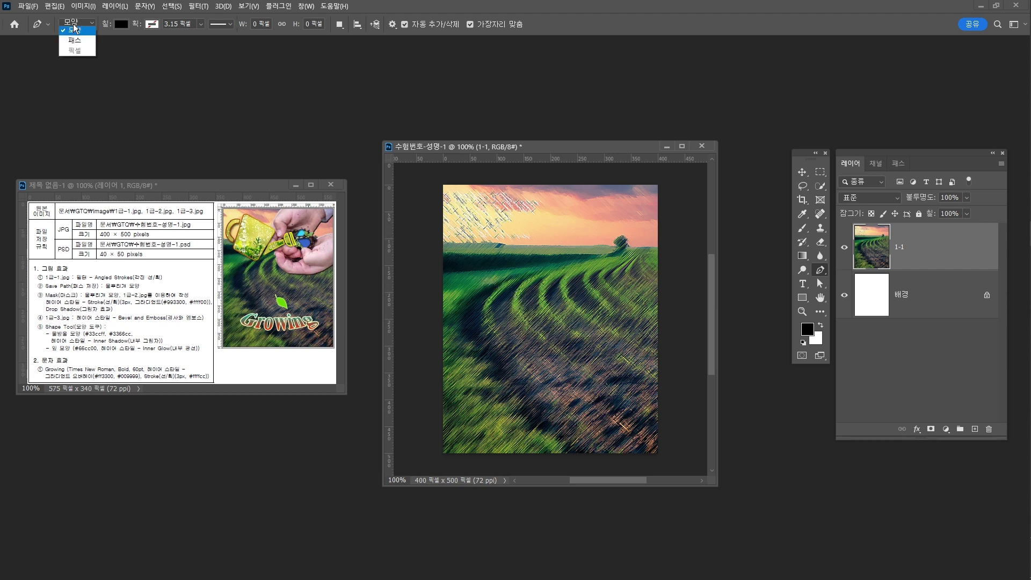
left_click(81, 36)
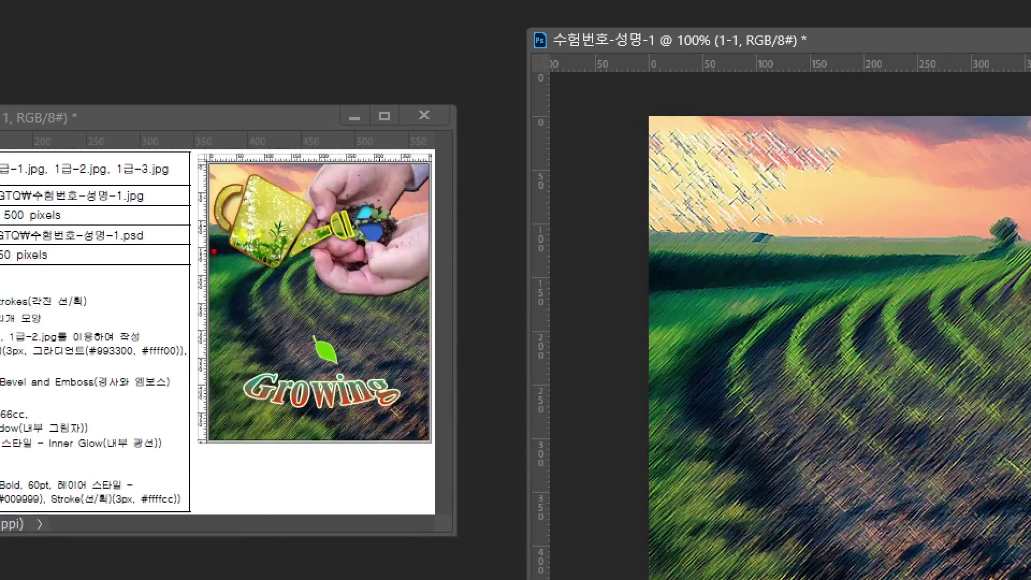
- Drag horizontal and vertical guides across the canvas and start the handle shape
left_click_drag(211, 270, 332, 271)
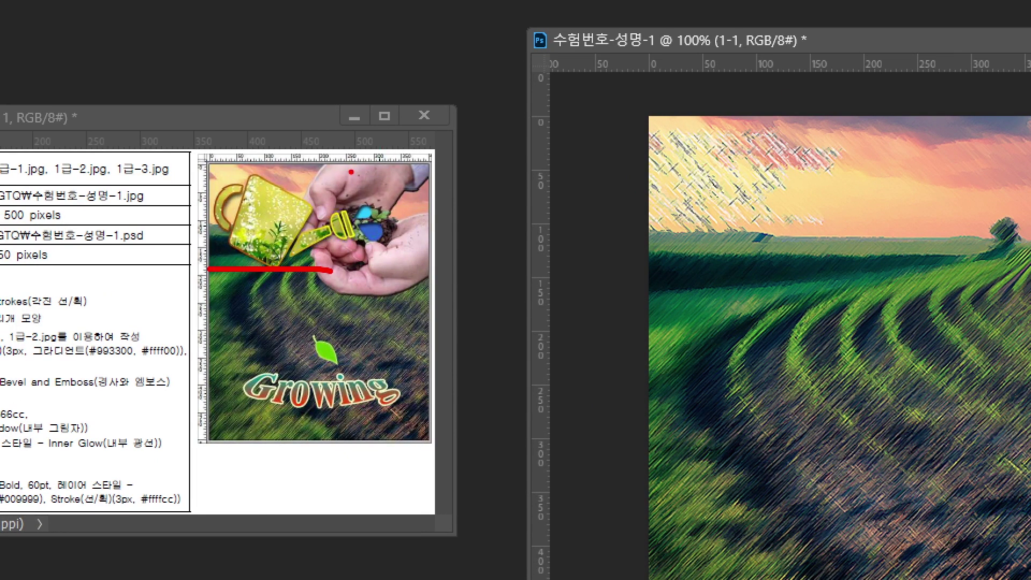
left_click_drag(351, 171, 346, 267)
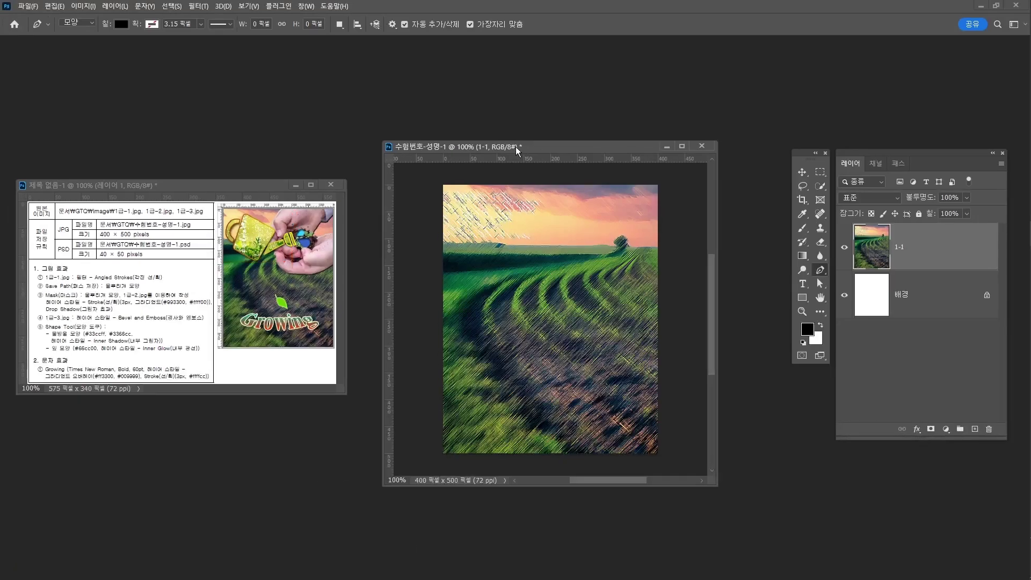
left_click_drag(519, 159, 521, 292)
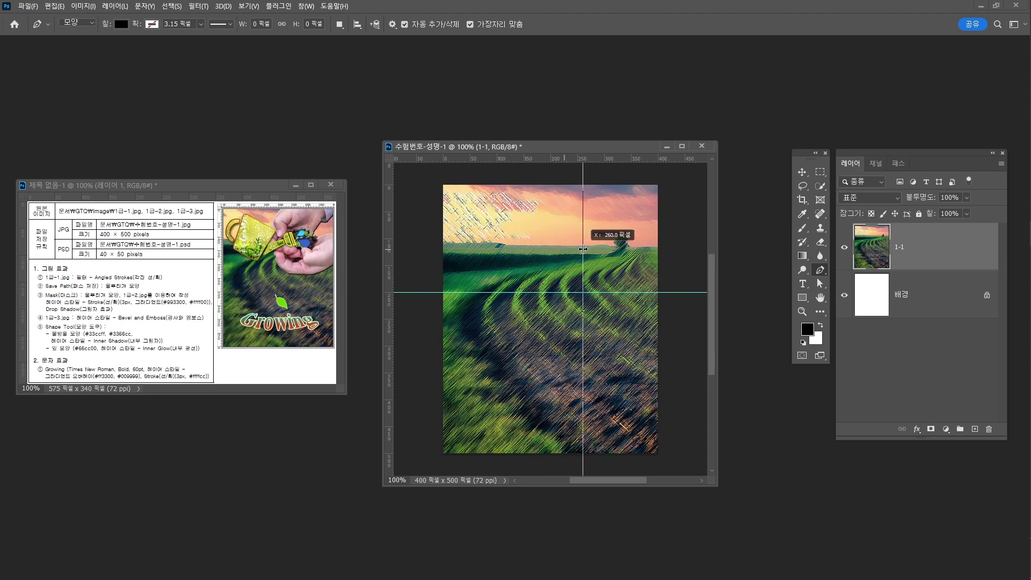
left_click_drag(391, 242, 578, 236)
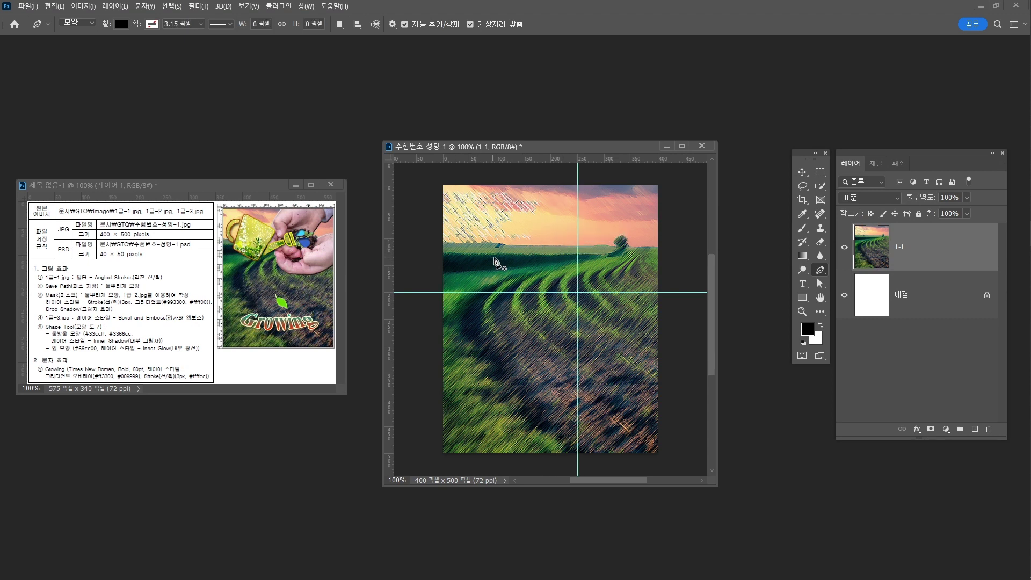
left_click(461, 253)
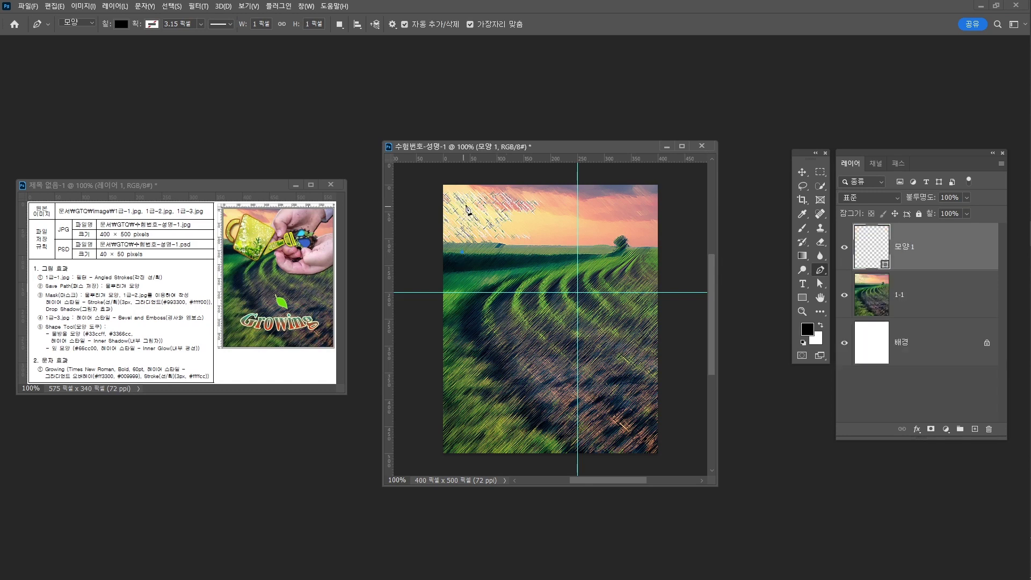
- Draw the curved black watering-can handle on 모양 1
left_click_drag(480, 205, 522, 197)
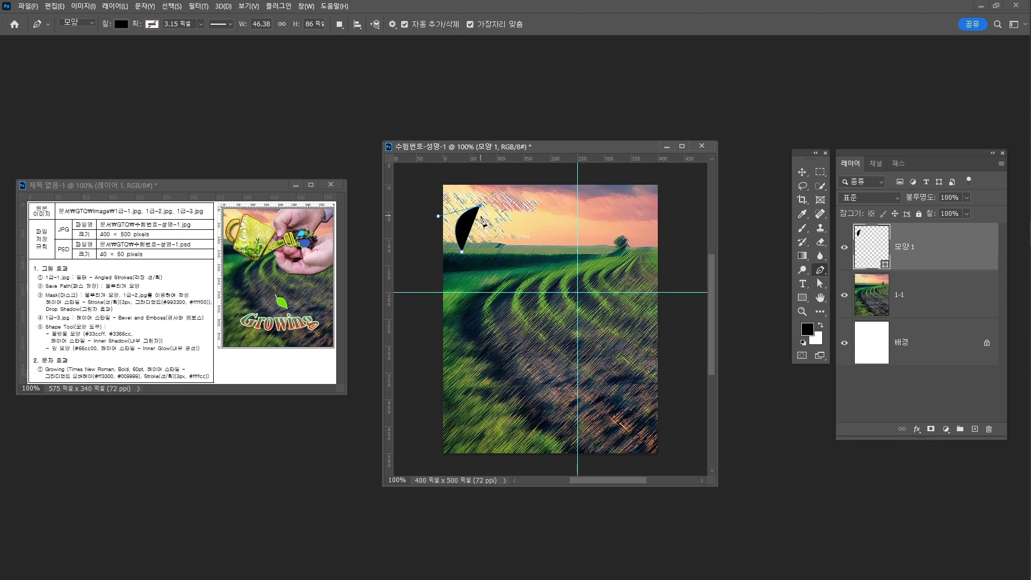
left_click_drag(479, 206, 481, 212)
left_click_drag(463, 250, 481, 271)
left_click(464, 251, "alt")
left_click(462, 254)
- Draw the tilted four-sided can body on a new 모양 2 layer
left_click(465, 263)
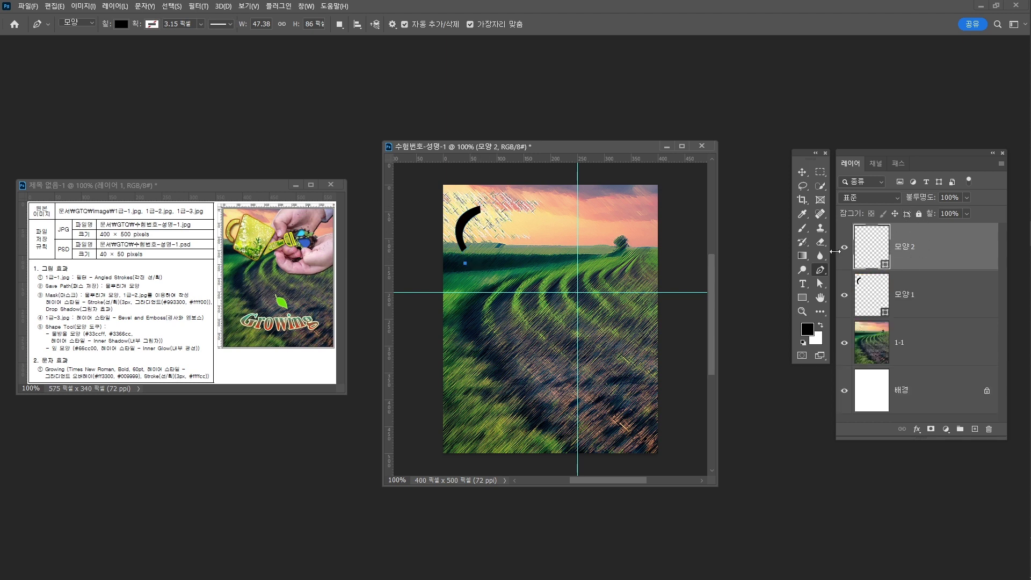
left_click(486, 197)
left_click(543, 213)
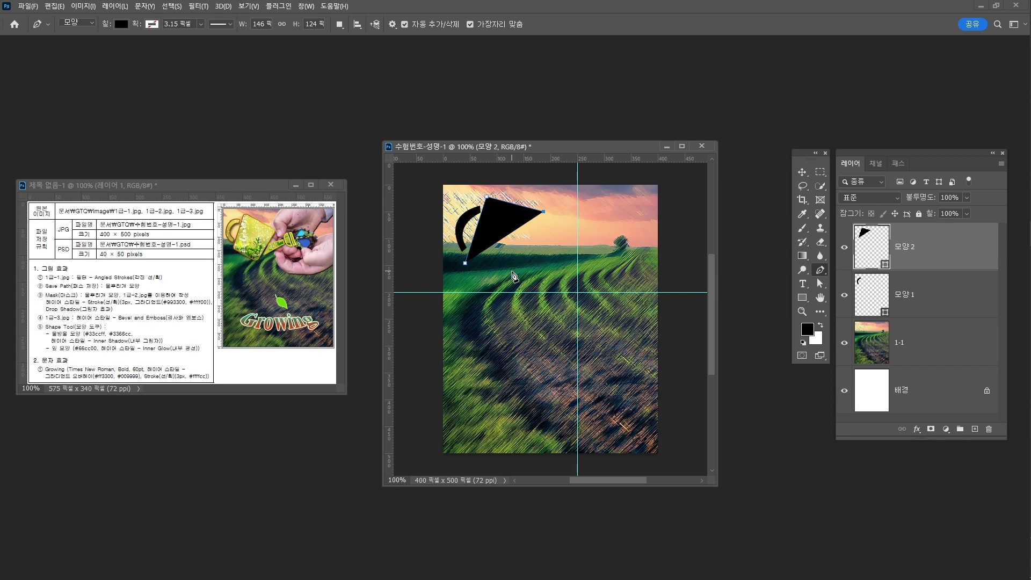
left_click(512, 272)
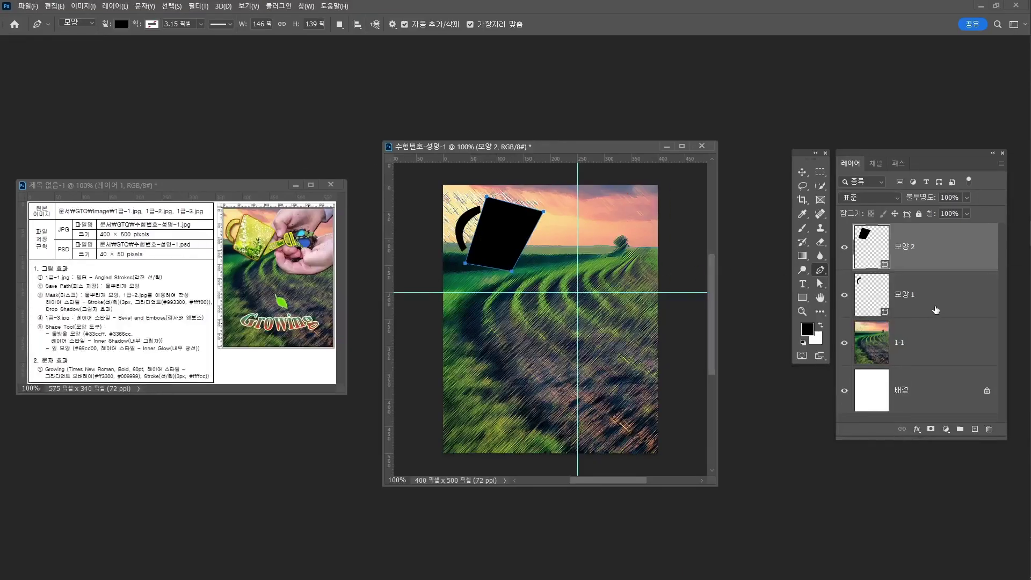
left_click(918, 305)
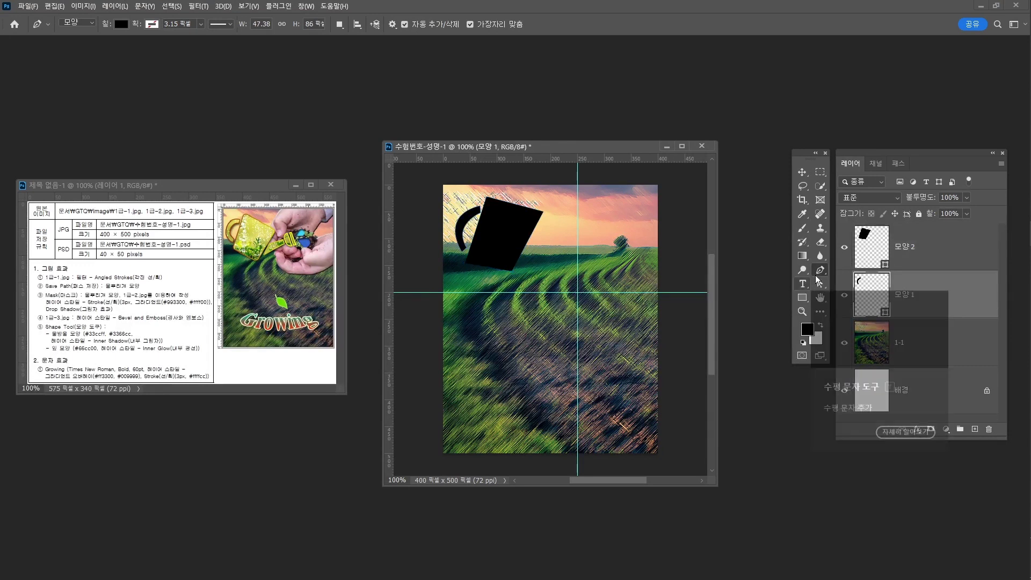
- Move the handle's end anchors to meet the body and bow its arc further outward
left_click(820, 283)
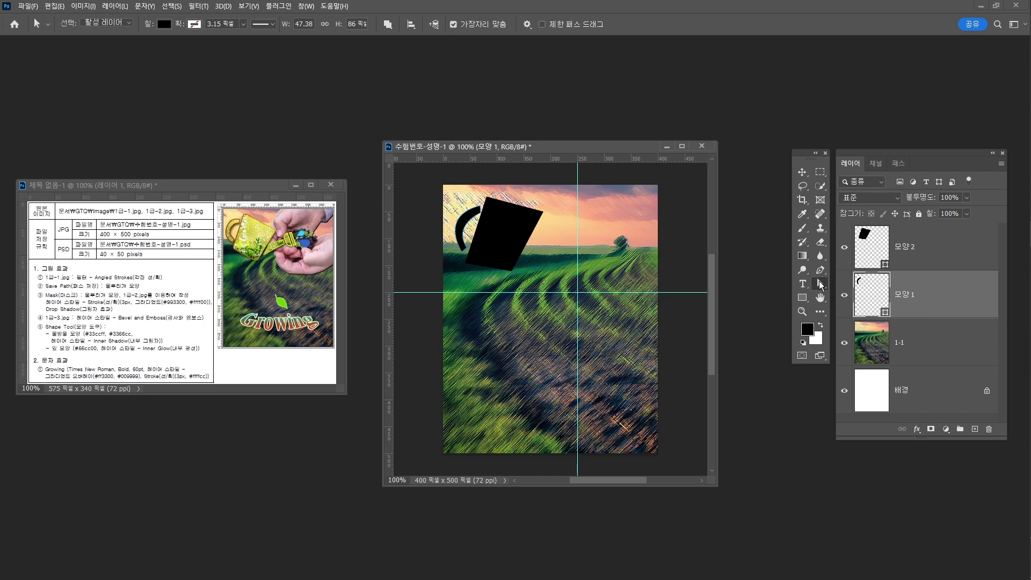
left_click(479, 211)
left_click_drag(485, 213, 497, 219)
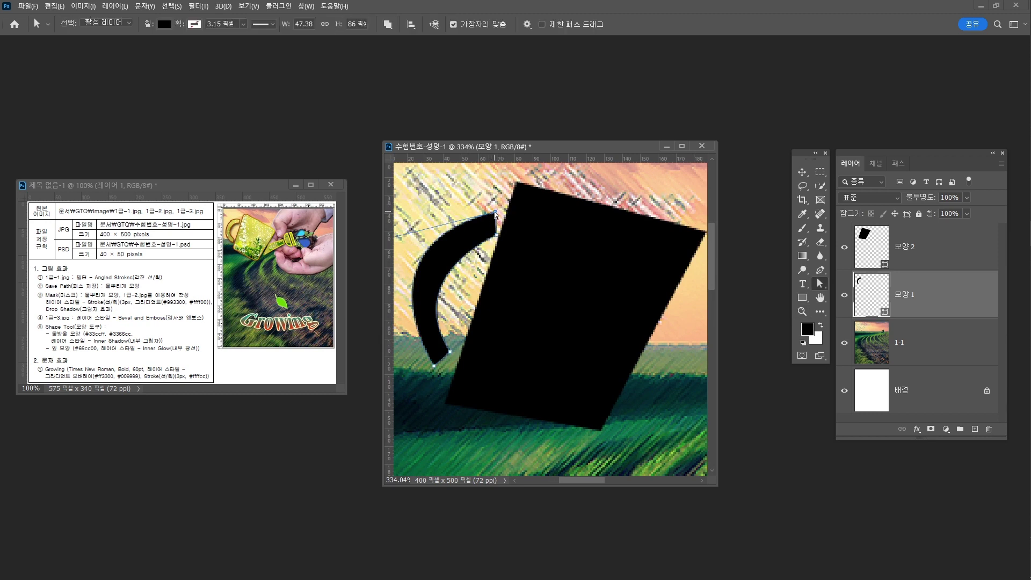
left_click_drag(495, 213, 500, 212)
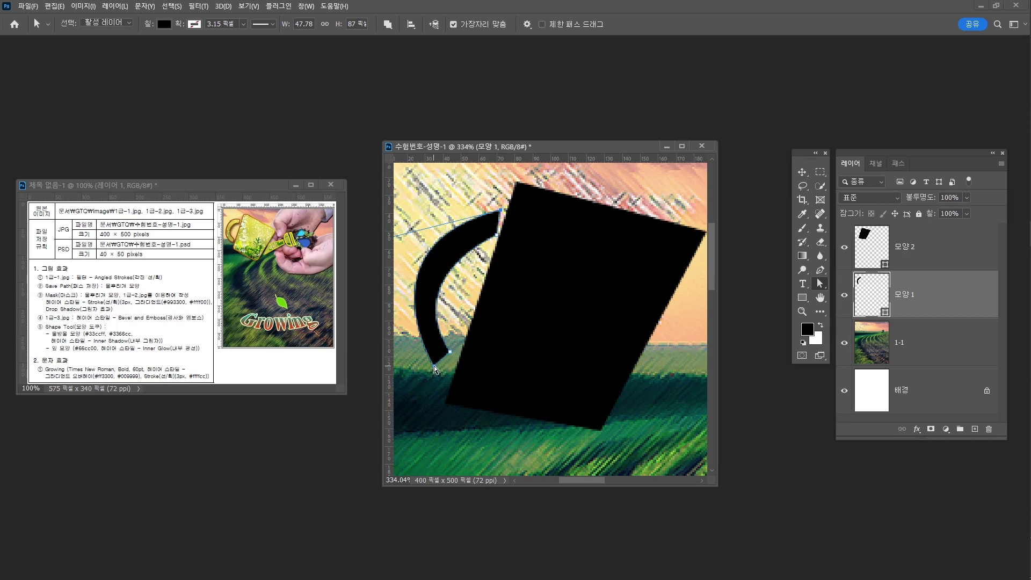
left_click_drag(435, 368, 443, 379)
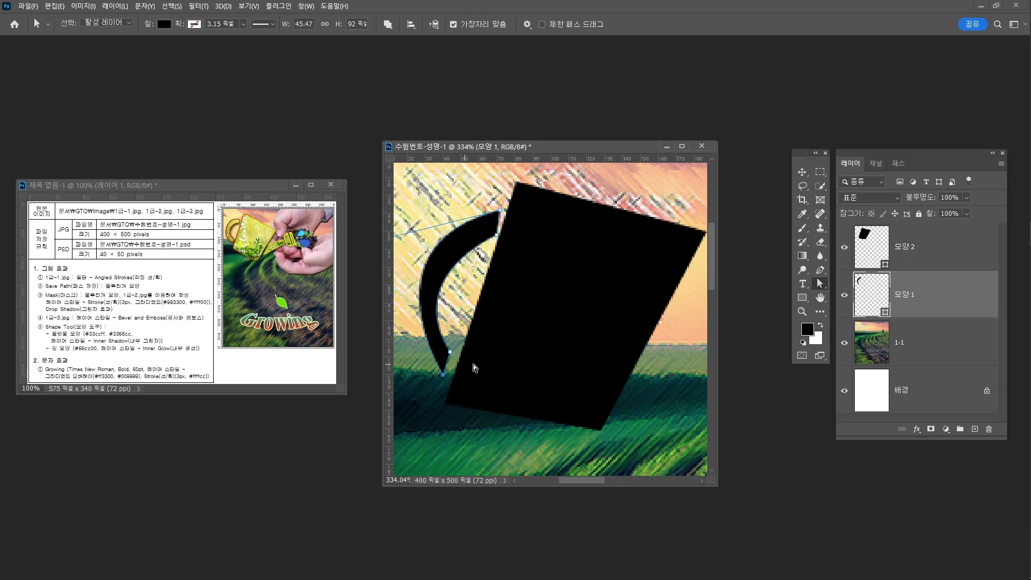
left_click_drag(483, 298, 555, 306)
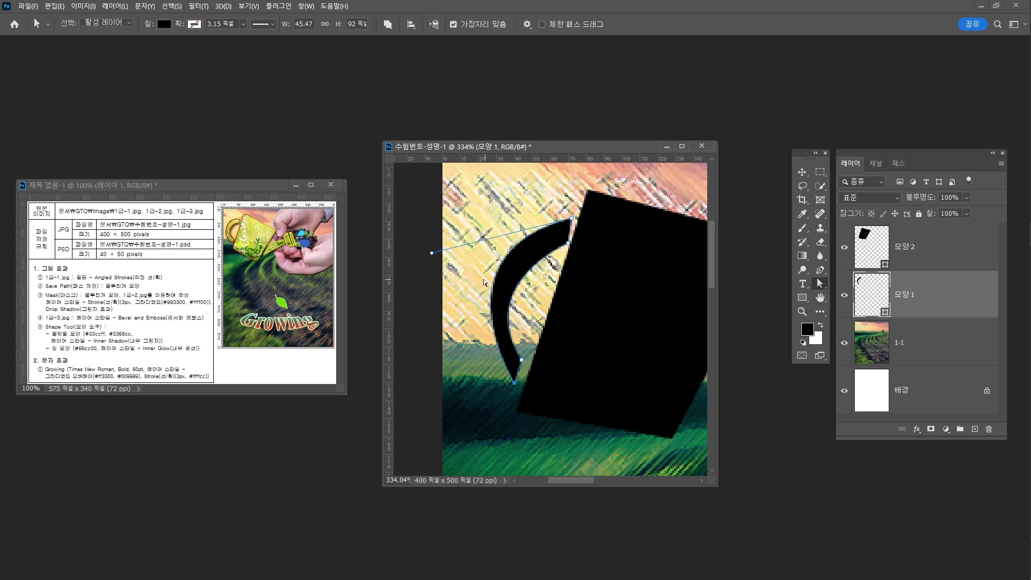
left_click_drag(431, 256, 411, 275)
scroll(518, 301, "right", 5)
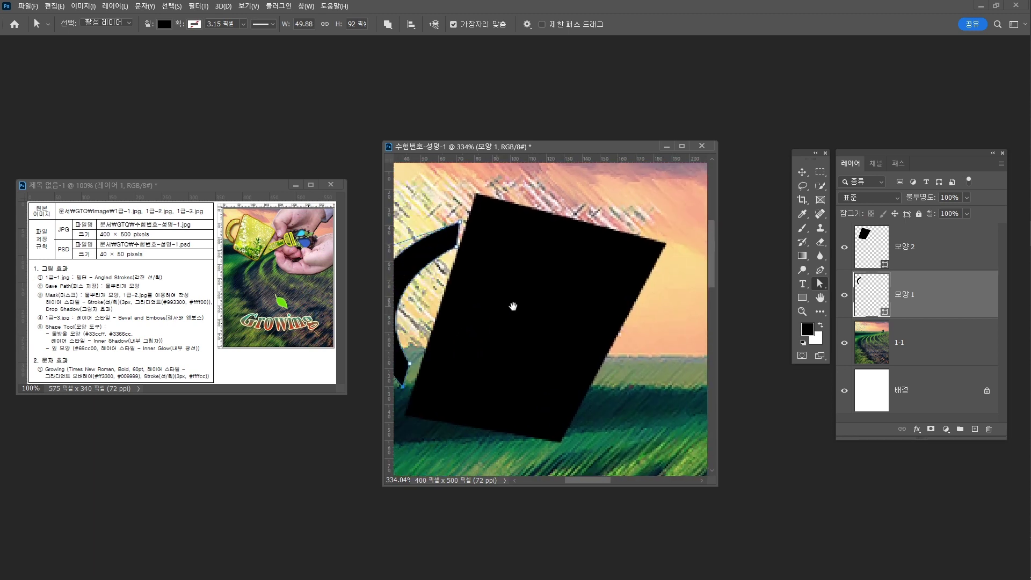
- Select the 모양 2 body layer and frame it in view
left_click(930, 248)
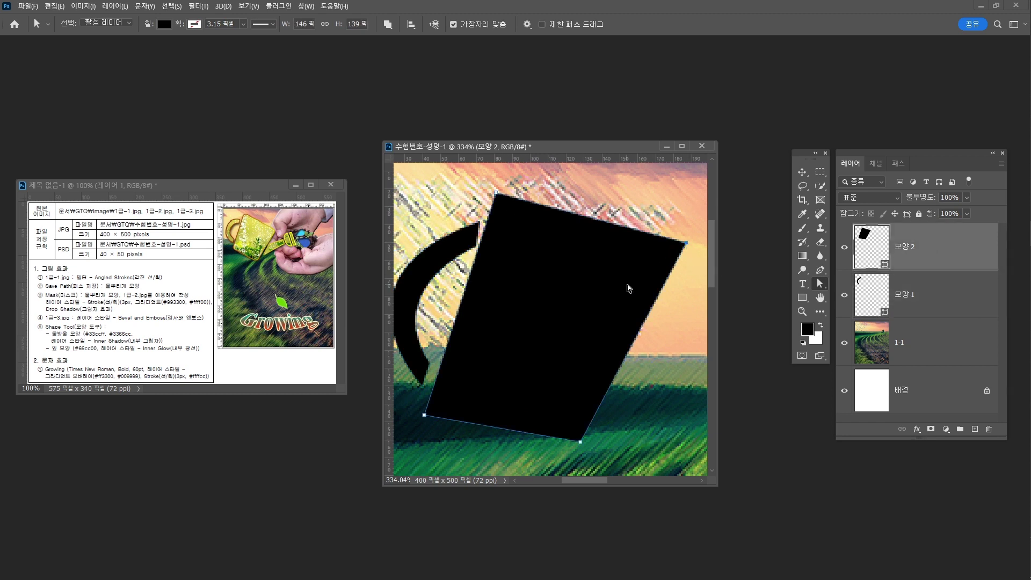
scroll(670, 295, "down", 2)
scroll(671, 290, "up", 1)
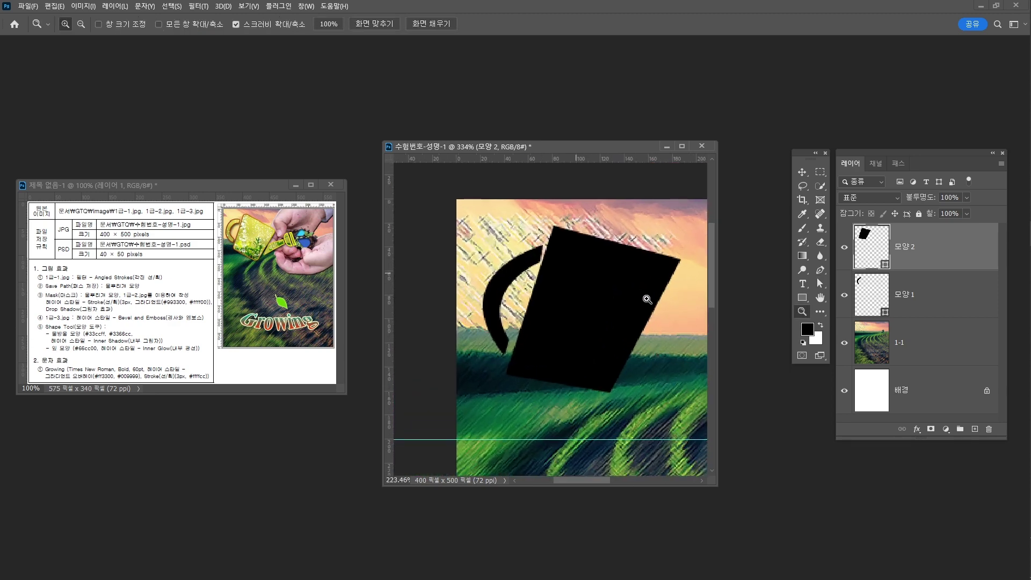
scroll(647, 281, "right", 1)
left_click_drag(646, 281, 646, 280)
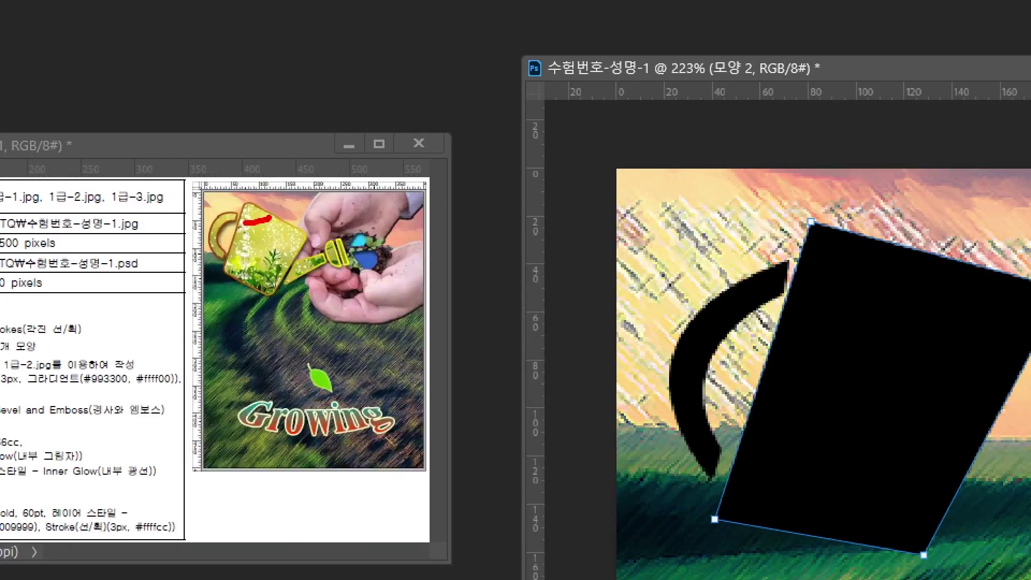
left_click_drag(262, 228, 251, 221)
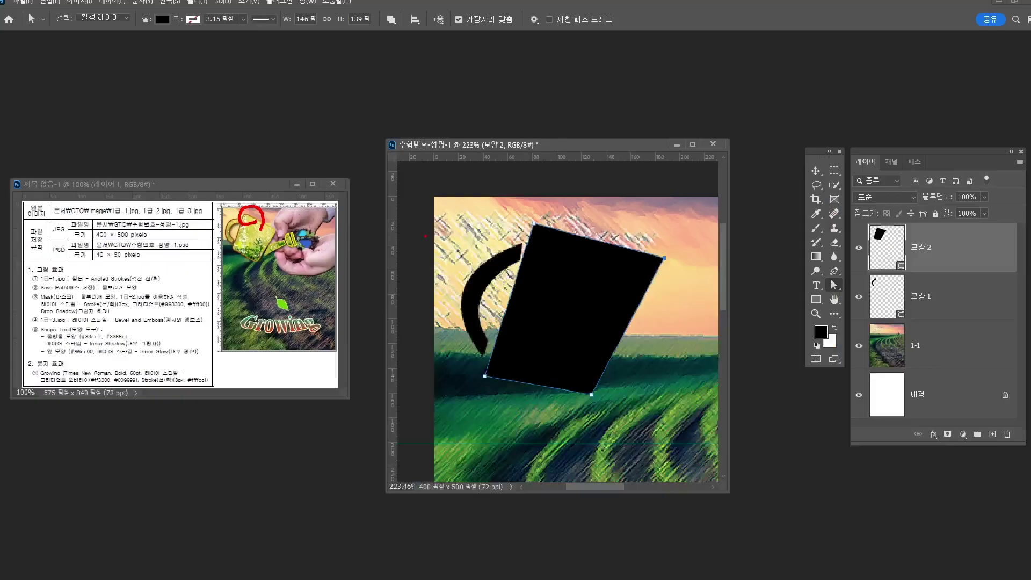
- Round the body's top-right, bottom and bottom-left corners with Convert Point
left_click(834, 271)
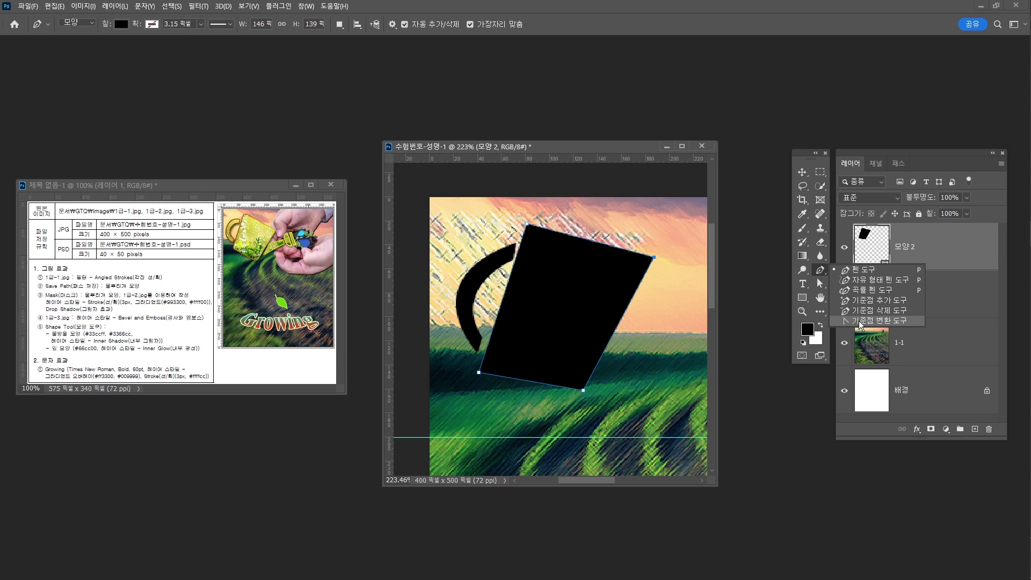
left_click(856, 321)
left_click_drag(655, 260, 660, 264)
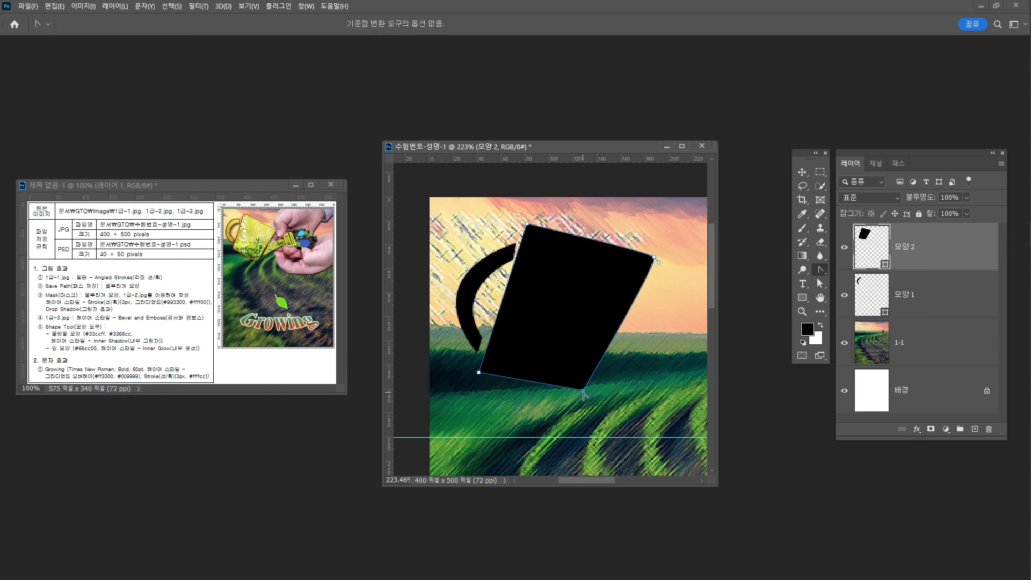
left_click_drag(583, 392, 577, 396)
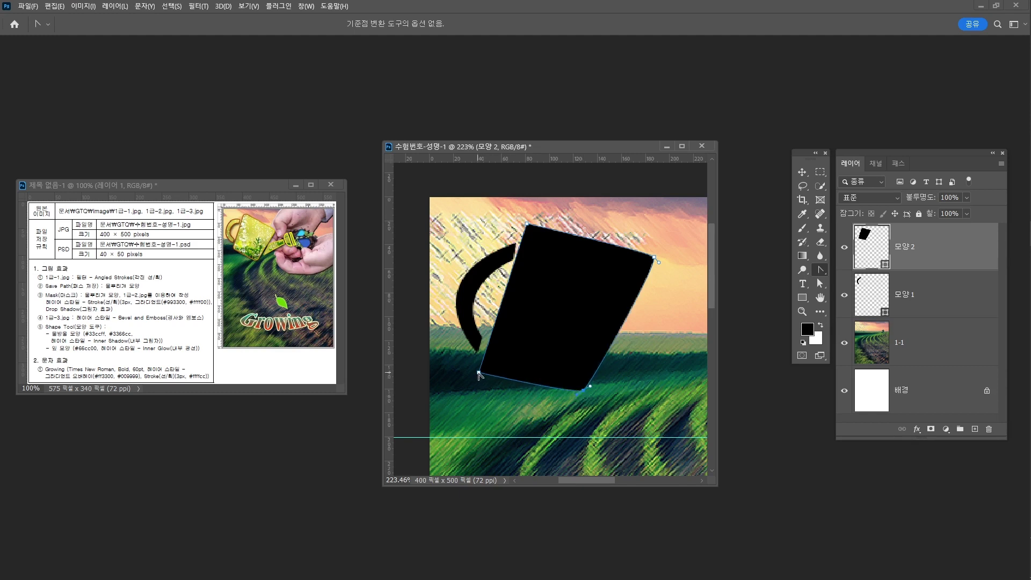
left_click_drag(479, 375, 484, 375)
left_click(481, 372)
- Curve the body's bottom edge and bottom-left corner, then round its top corner
scroll(485, 369, "up", 2)
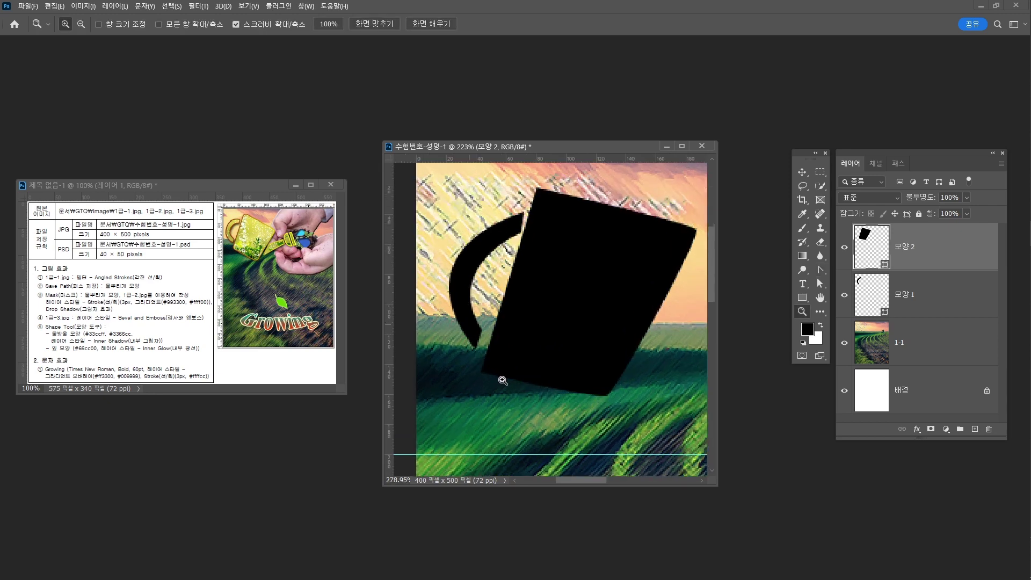
scroll(484, 376, "up", 2)
key("a")
left_click_drag(482, 379, 476, 386)
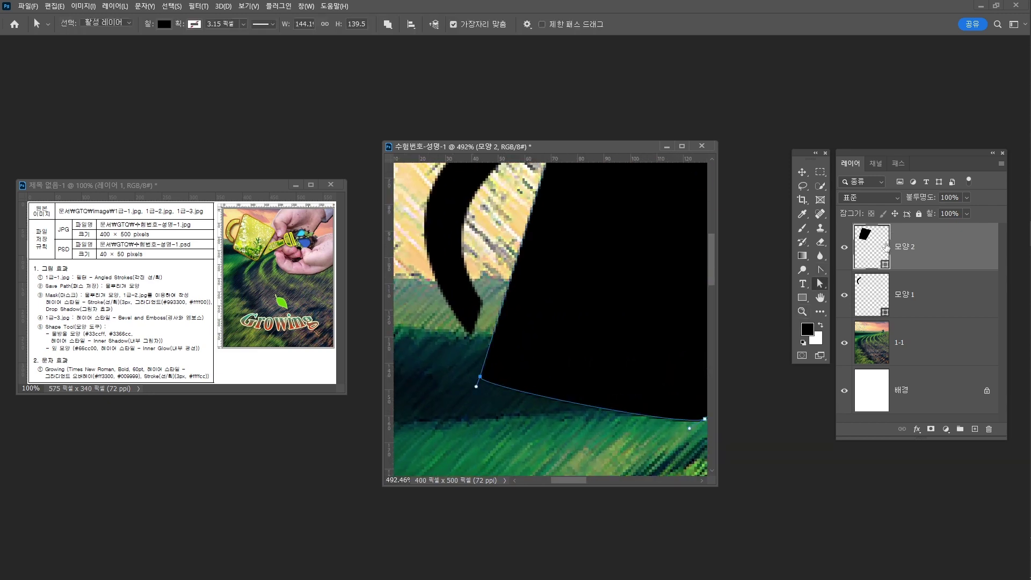
key("ctrl+alt")
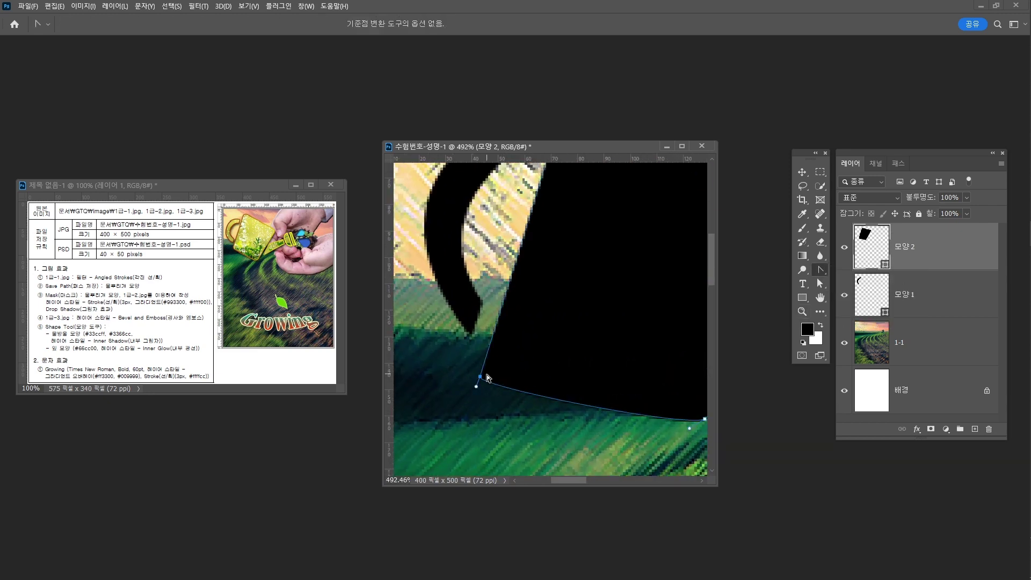
left_click_drag(481, 379, 488, 394)
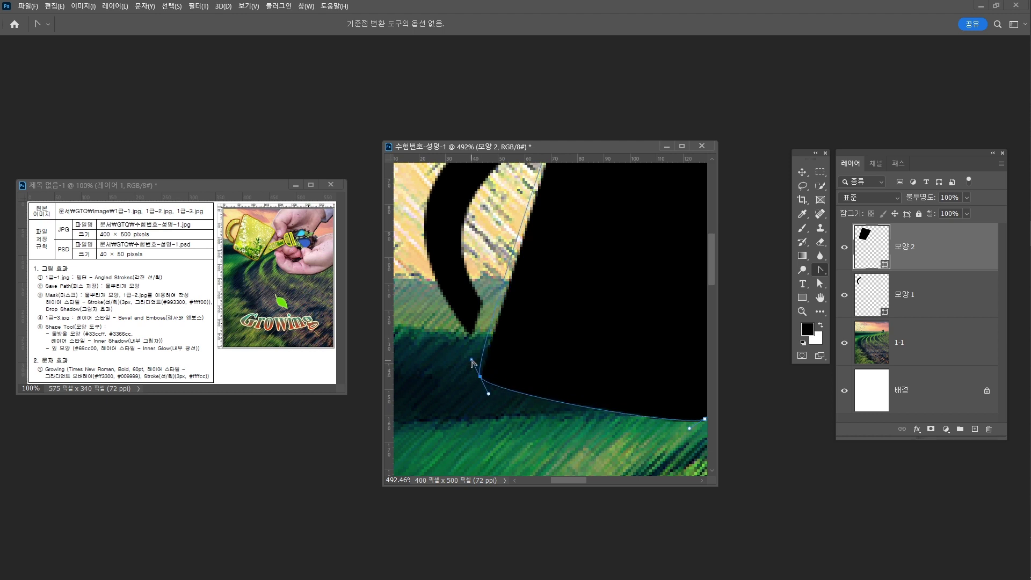
left_click_drag(559, 362, 499, 418)
scroll(536, 333, "up", 3)
scroll(510, 271, "up", 3)
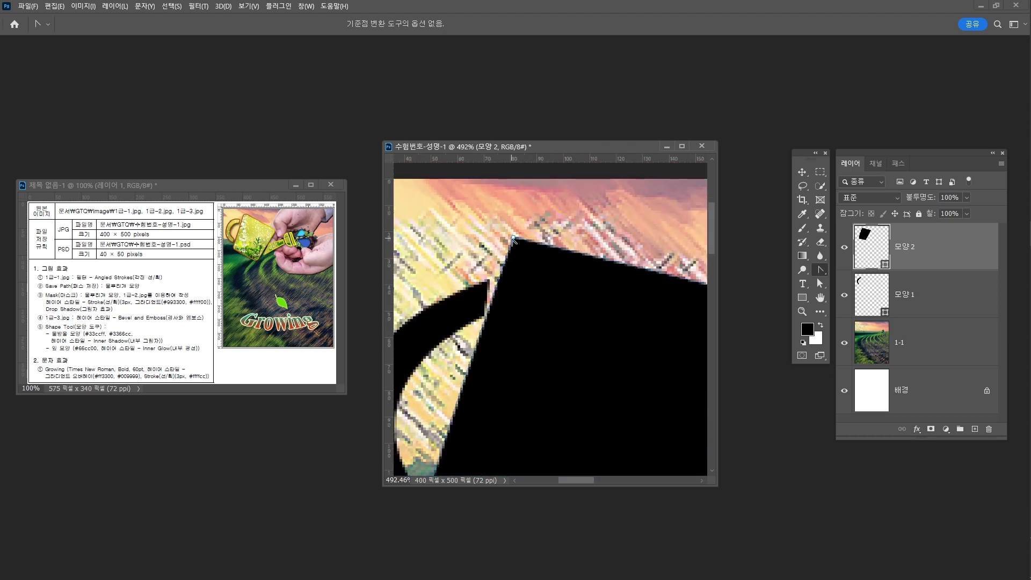
mouse_move(513, 240)
left_mouse_down()
mouse_move(505, 224)
mouse_move(523, 227)
left_mouse_up()
left_click_drag(518, 283, 541, 251)
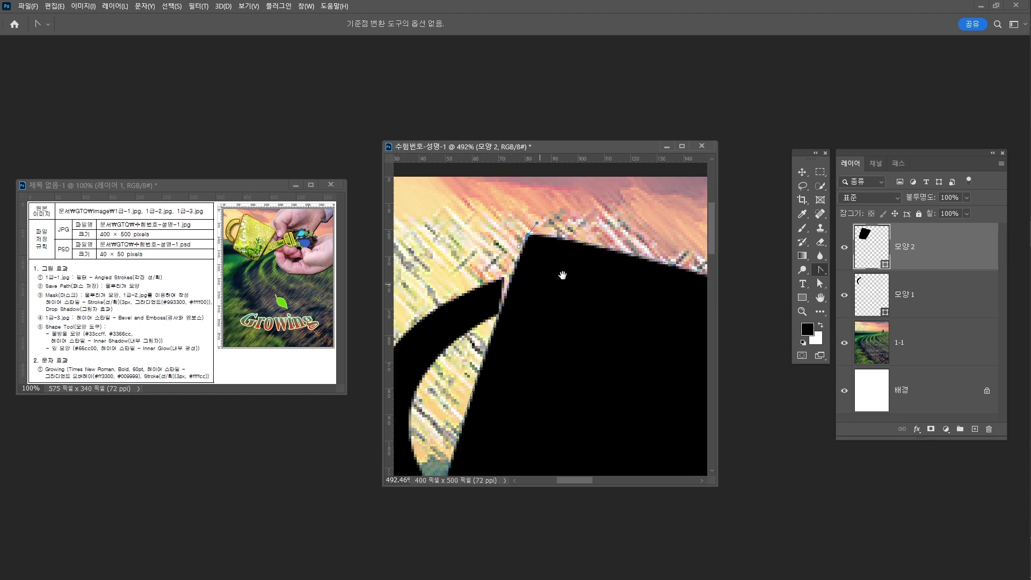
scroll(580, 295, "down", 5)
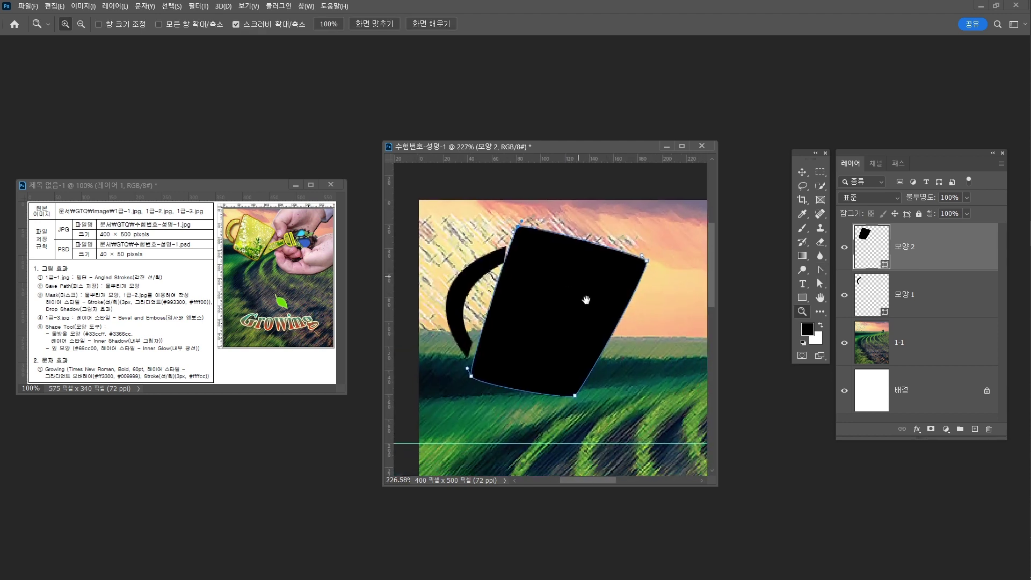
- Refine the bottom corners and pull the body's top-right corner slightly inward
key("a")
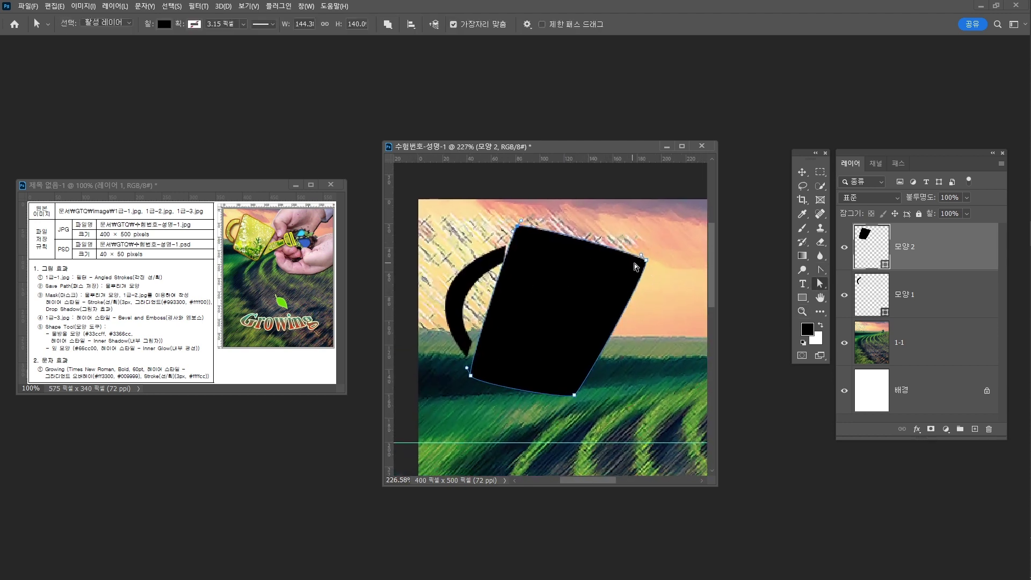
left_click_drag(470, 377, 474, 369)
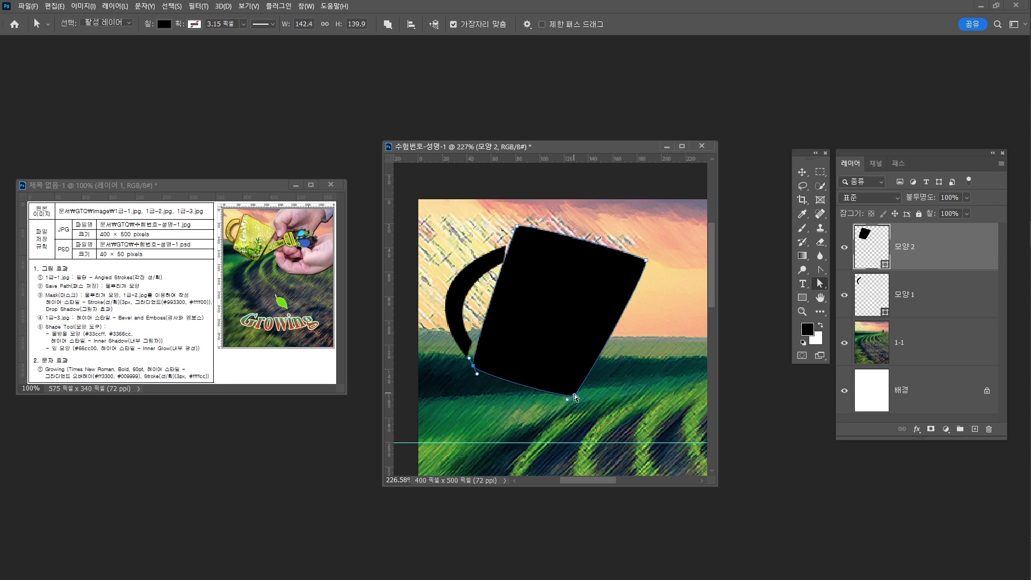
left_click_drag(574, 394, 563, 395)
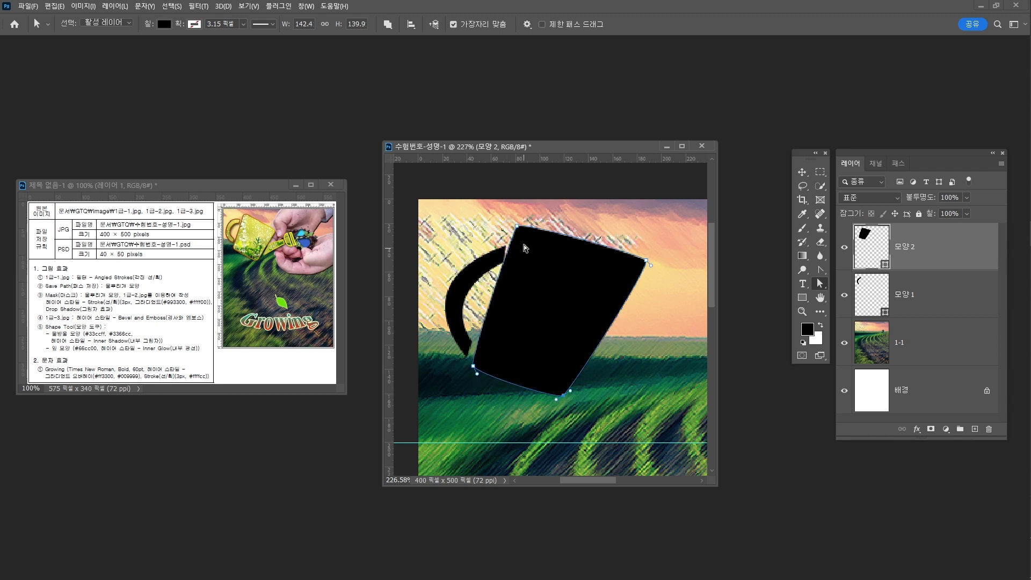
left_click_drag(651, 262, 569, 290)
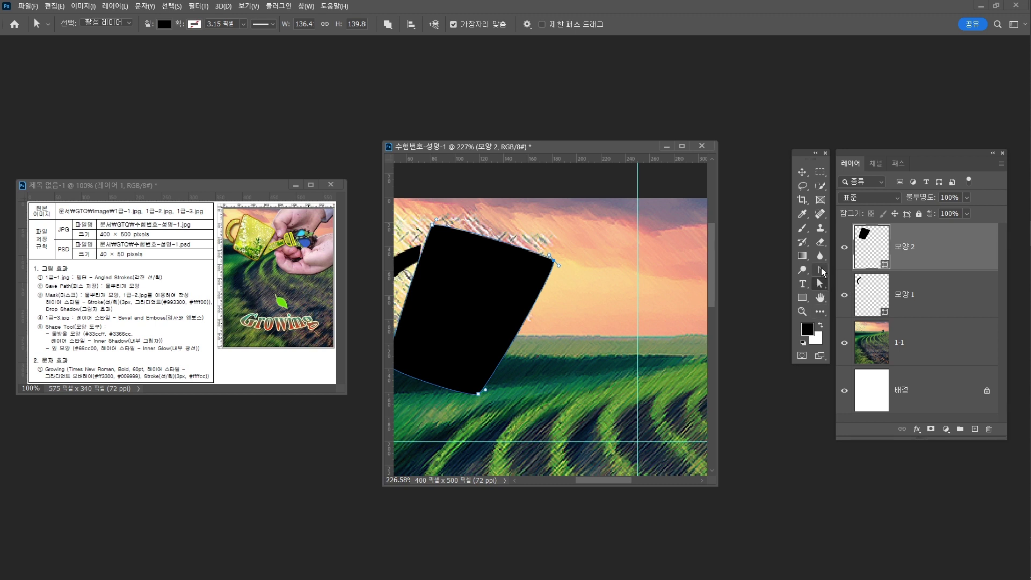
left_click_drag(821, 269, 861, 278)
- Select the Pen tool and set its path operation to New Layer
left_click(861, 272)
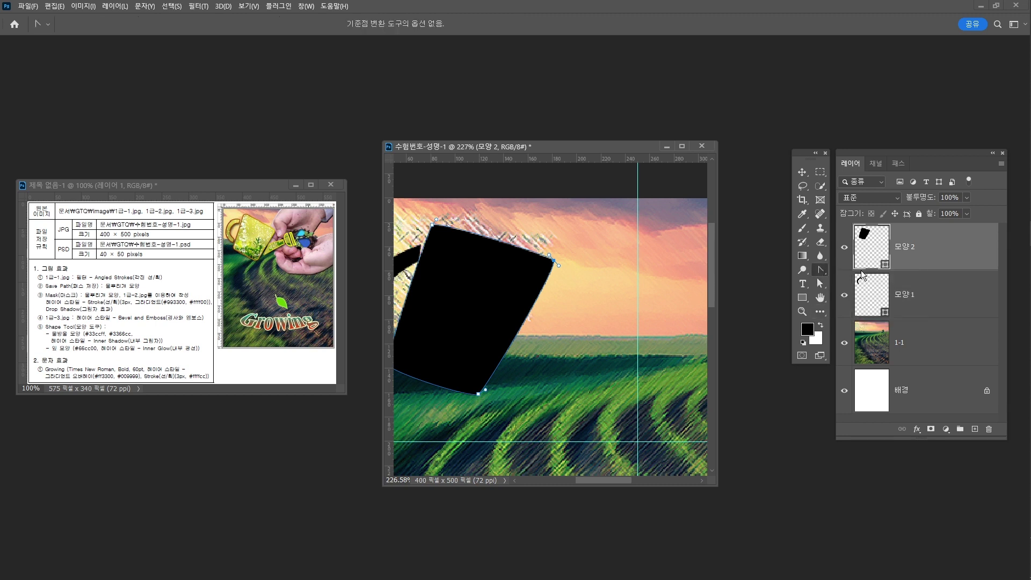
left_click(510, 345)
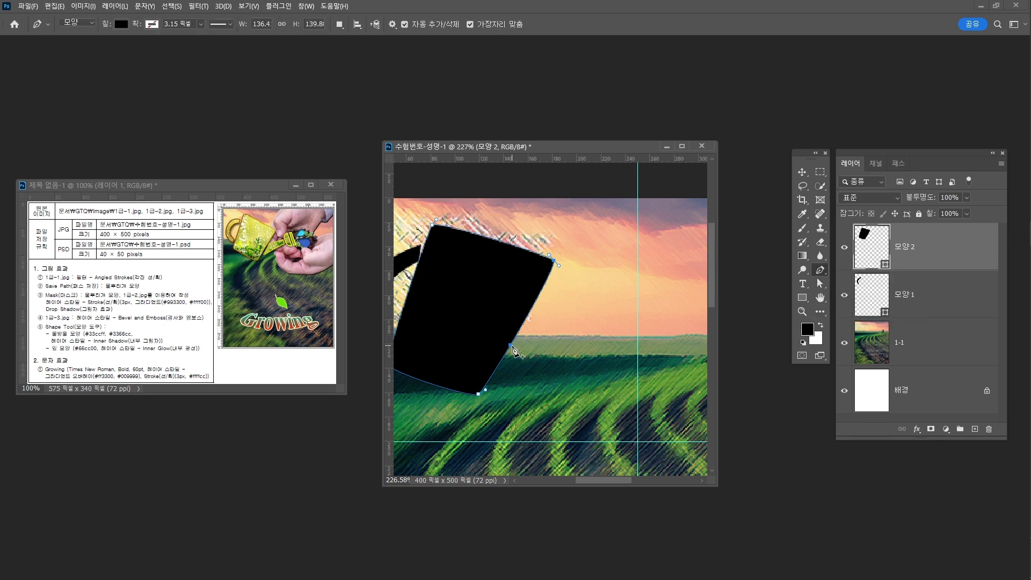
key("ctrl+z")
left_click(340, 25)
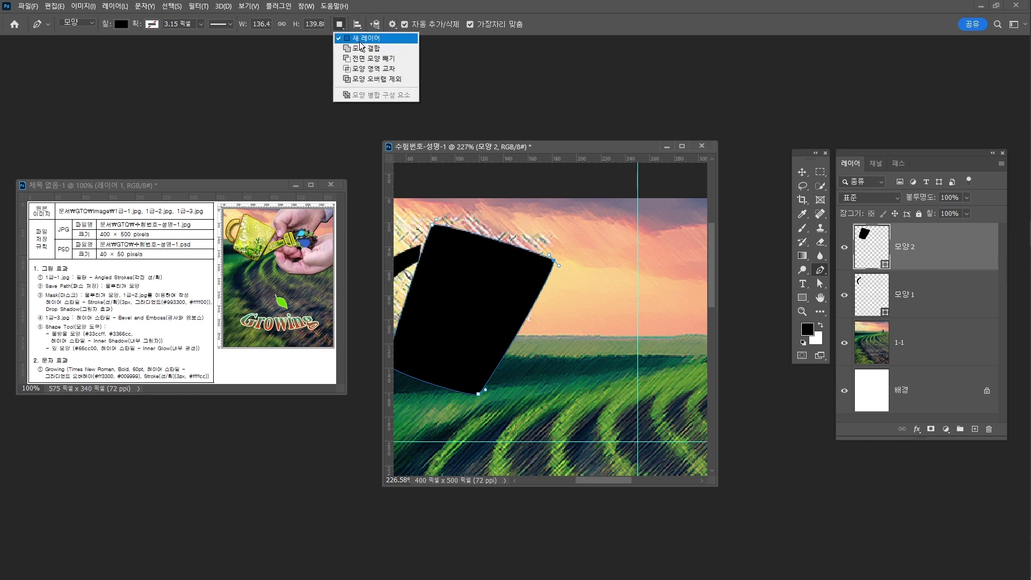
left_click(359, 41)
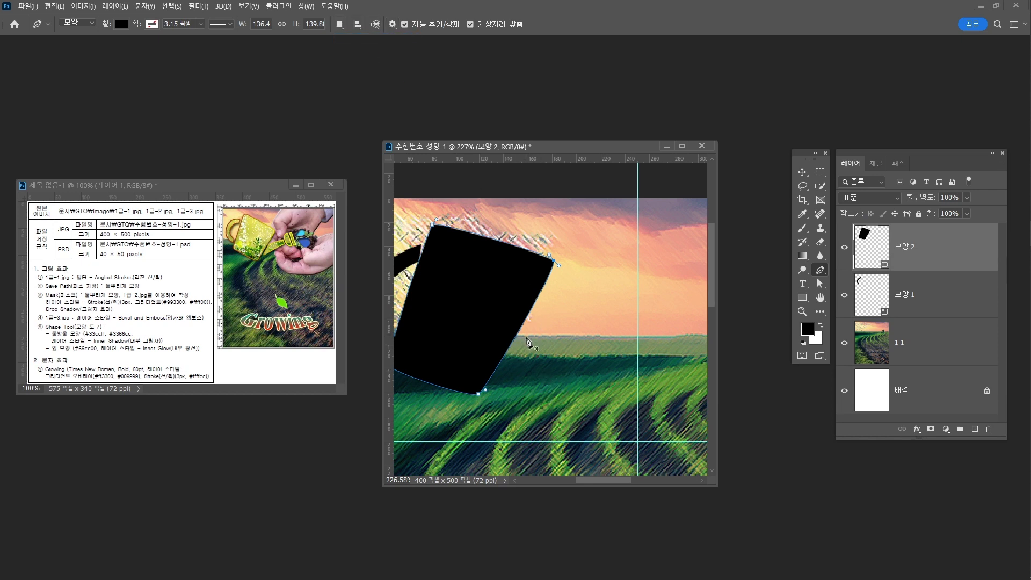
- Draw the four-cornered black spout on 모양 3 and begin the curved nozzle at its tip
left_click(513, 352)
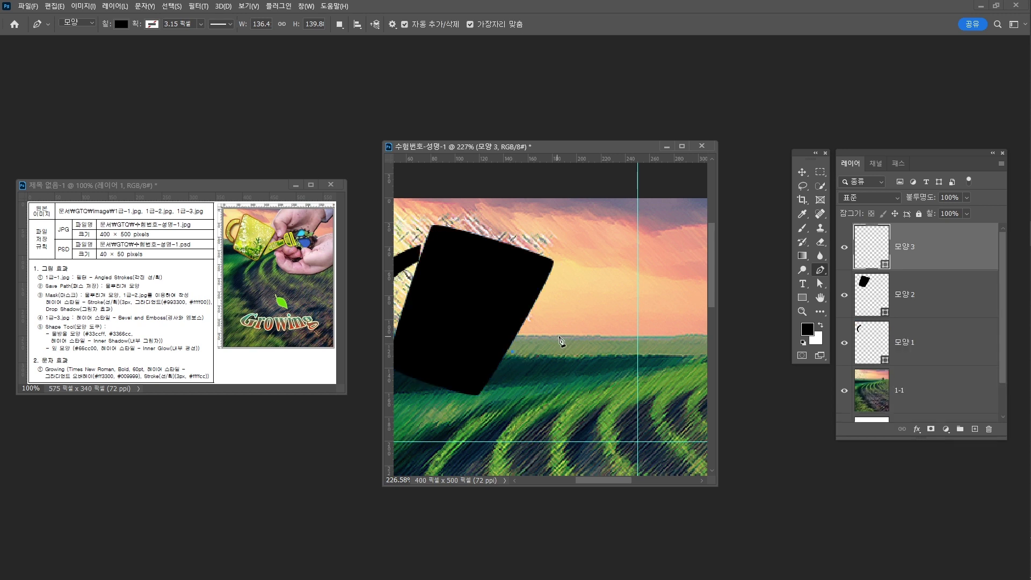
left_click(589, 327)
left_click(589, 344)
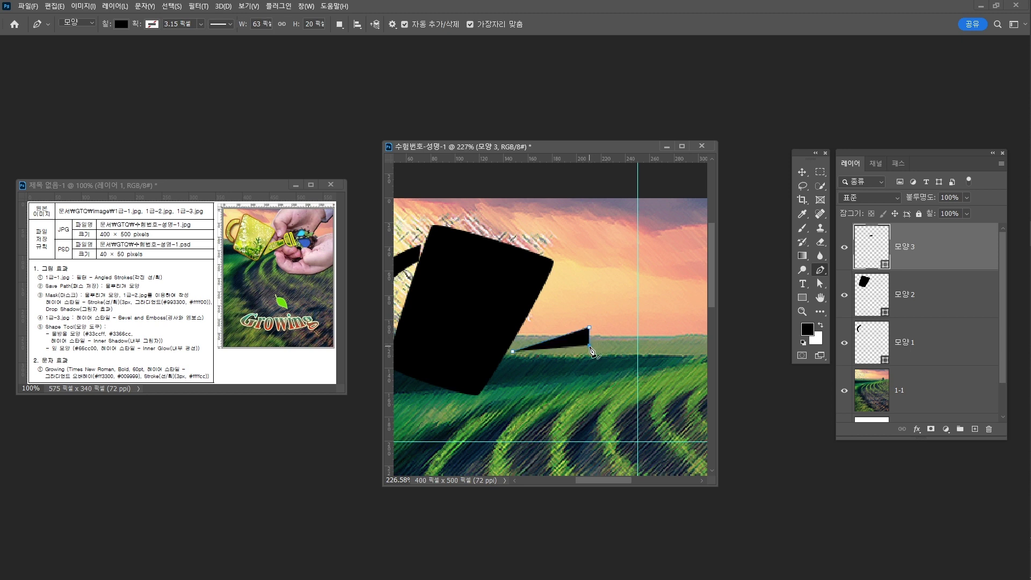
left_click(501, 372)
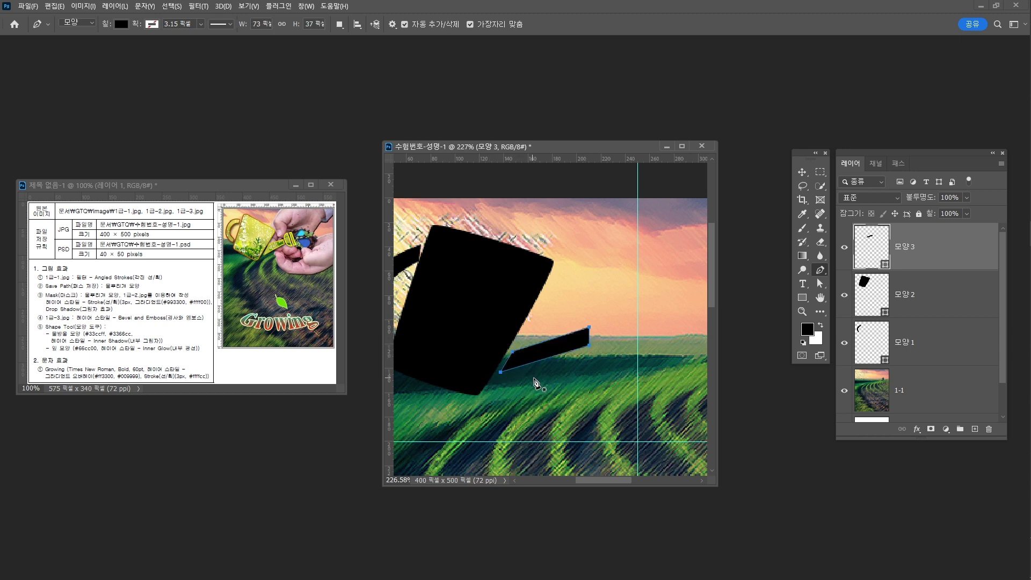
left_click(602, 306)
left_click_drag(602, 350, 620, 374)
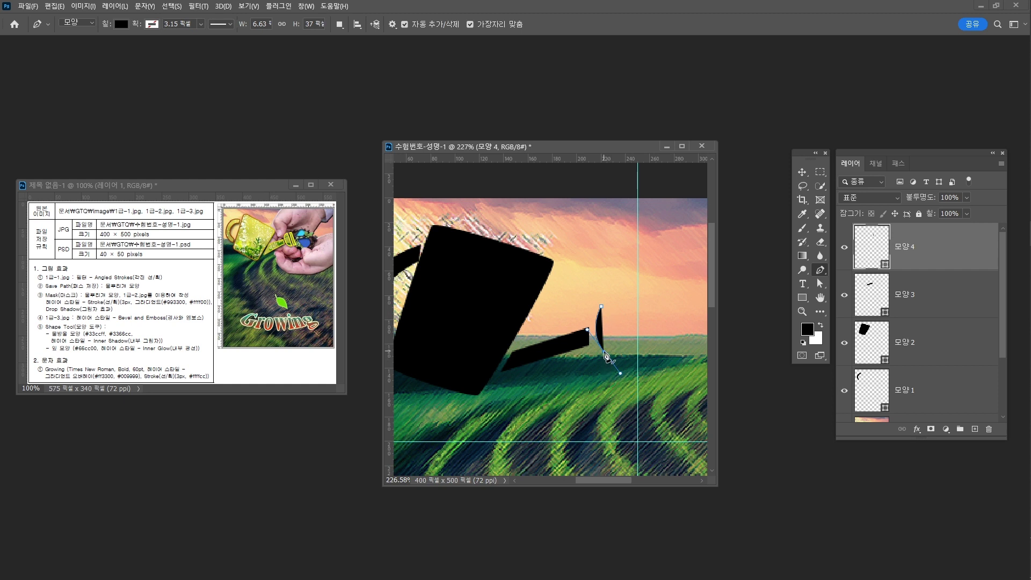
- Close the crescent nozzle cap with a sharp lower corner, then widen its base and reshape its top
left_click(604, 353, "alt")
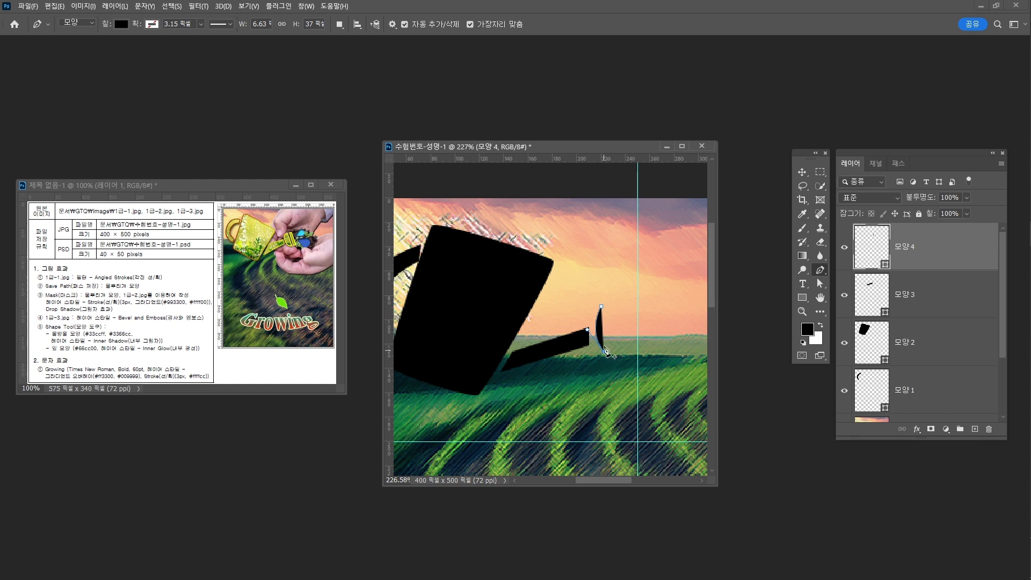
left_click(602, 308)
left_click_drag(609, 332, 602, 330)
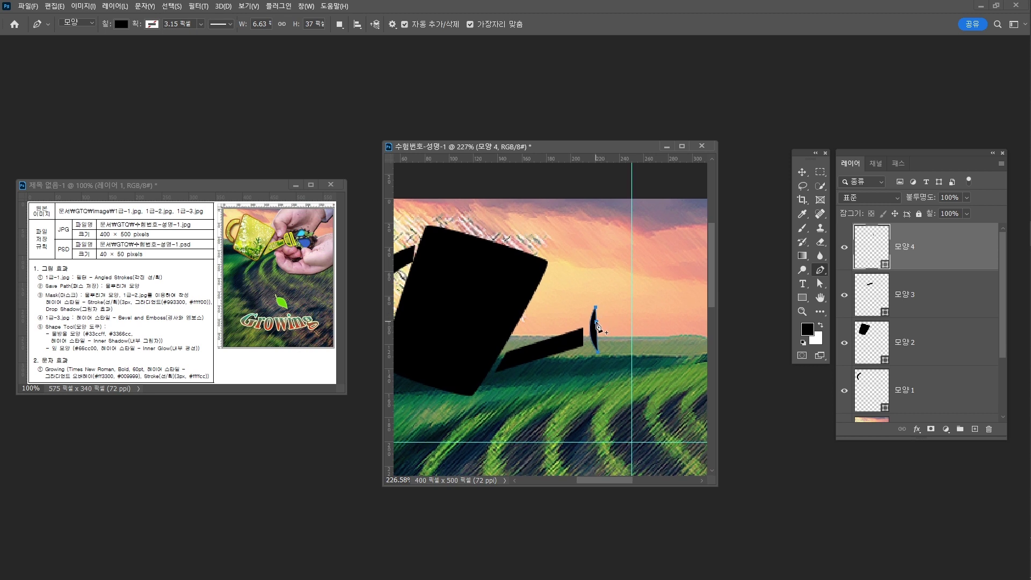
left_click(598, 353)
left_click_drag(605, 353, 607, 352)
left_click_drag(595, 307, 579, 333)
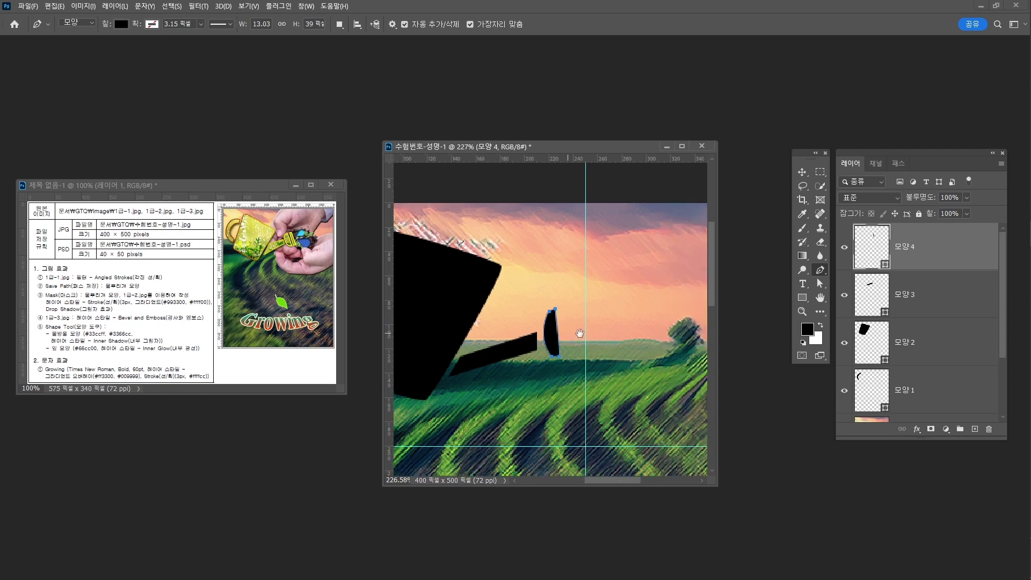
- Draw the thin four-cornered black bar 모양 5 beside the crescent
left_click(559, 308)
left_click(562, 355)
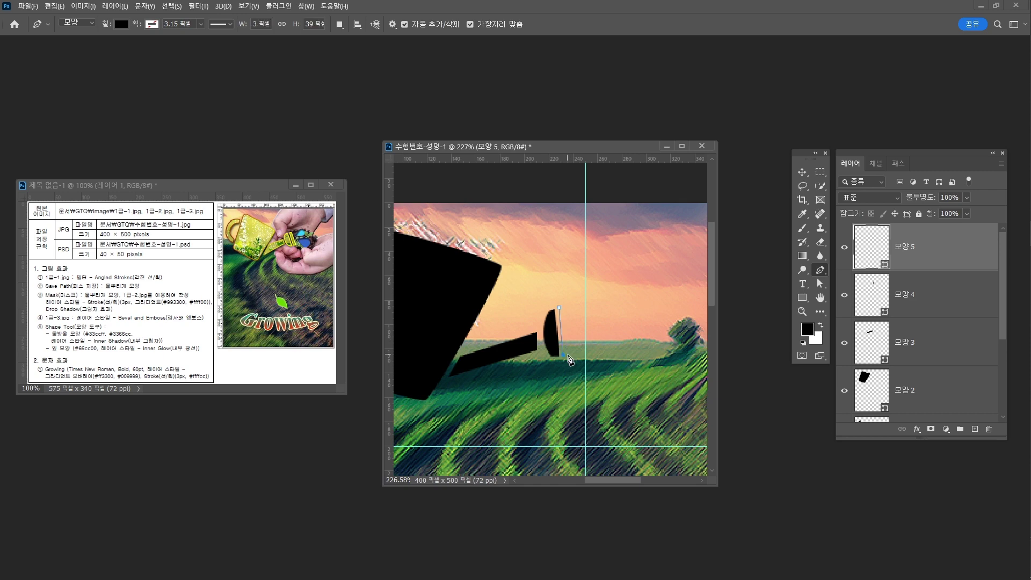
left_click(569, 356)
left_click(565, 307)
scroll(582, 347, "down", 1)
scroll(591, 333, "down", 1)
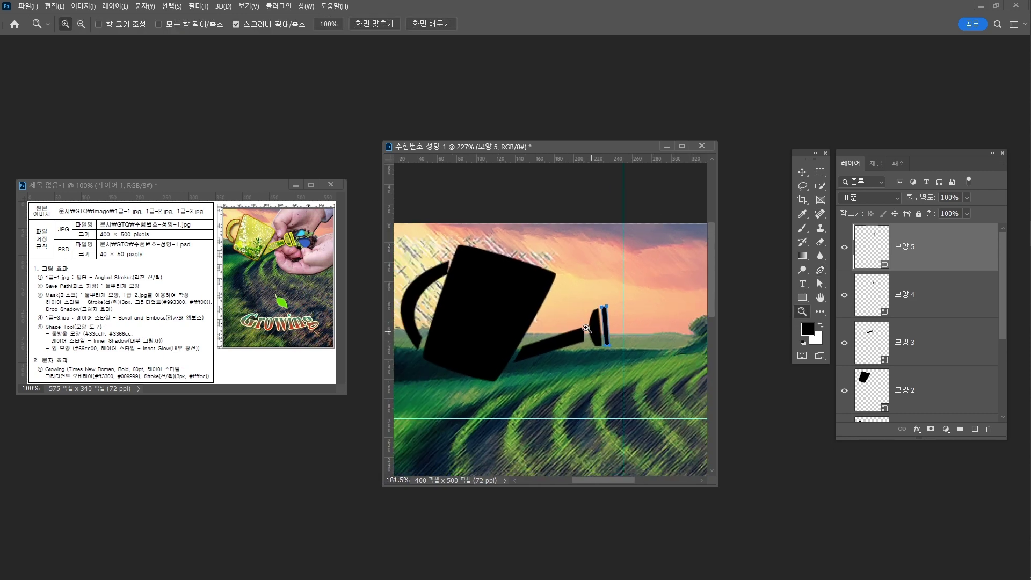
- Delete an unwanted anchor with Direct Selection and nudge the curved nozzle piece slightly
key("a")
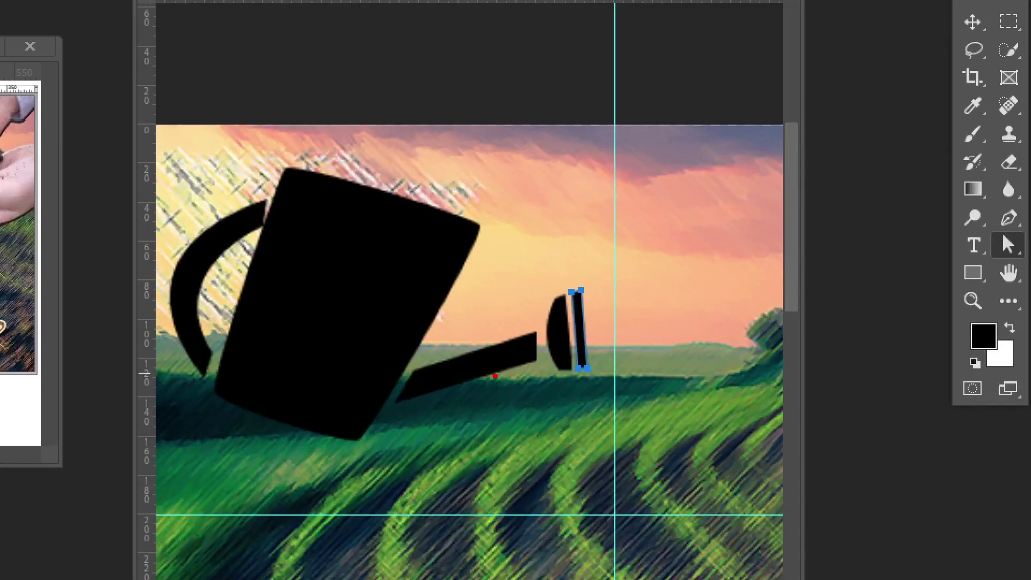
mouse_move(611, 359)
left_mouse_down()
mouse_move(581, 258)
mouse_move(586, 375)
left_mouse_up()
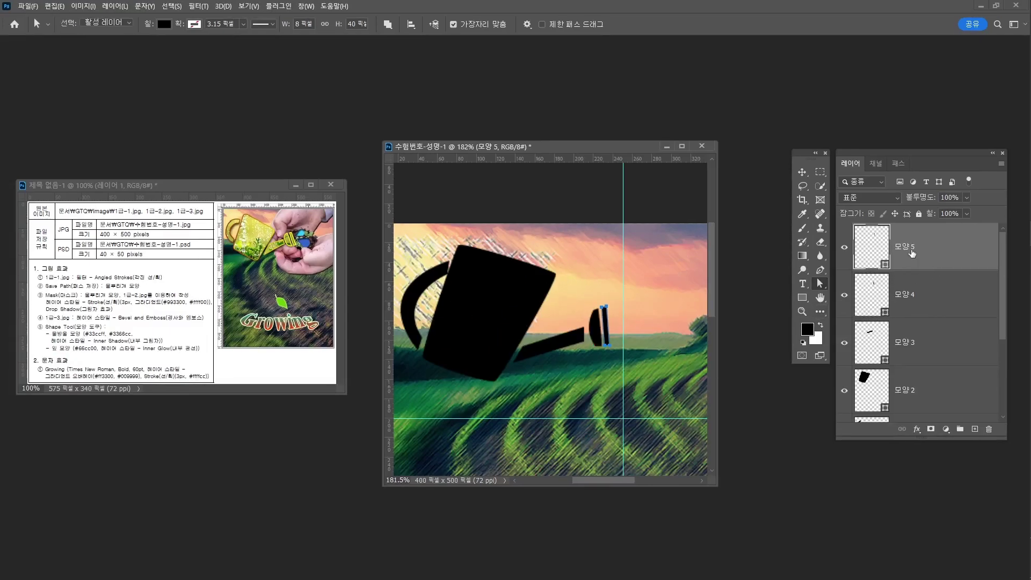
right_click(821, 285)
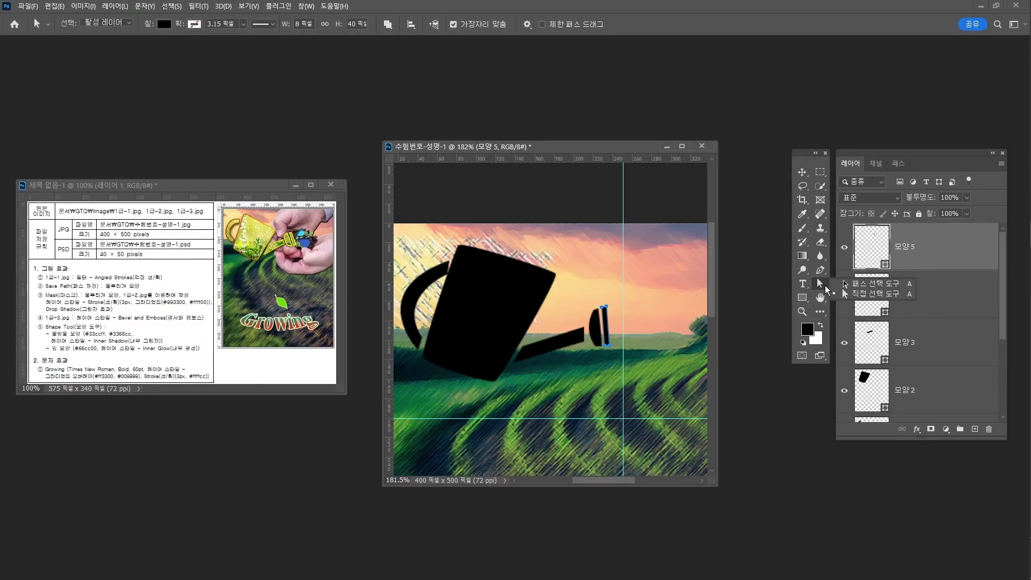
left_click(859, 293)
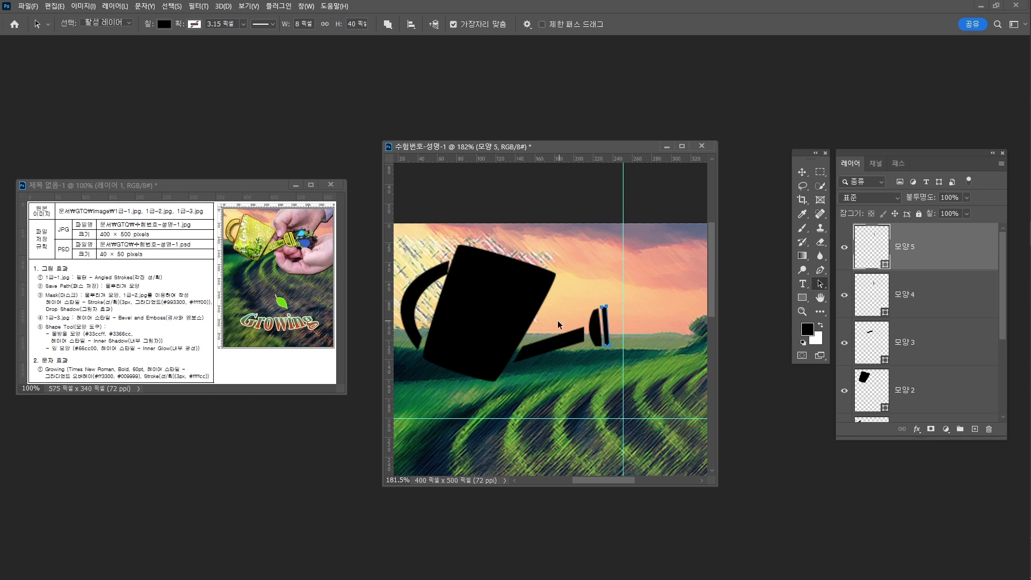
left_click(603, 321)
key("Delete")
left_click(906, 298)
left_click_drag(592, 330, 594, 333)
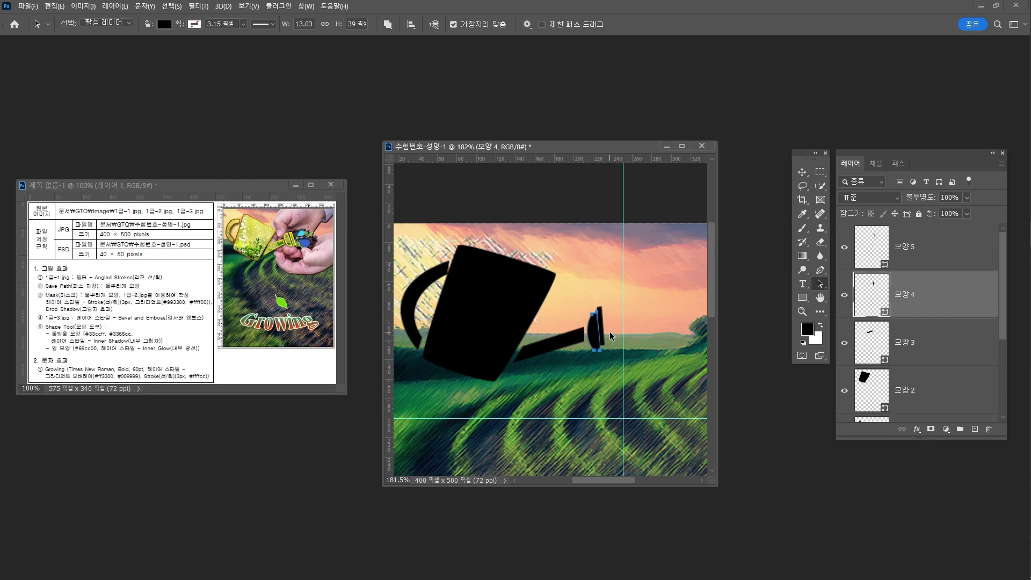
- Move crescent and bar rightward together, then shift the bar 16 px right to align them
left_click(958, 253)
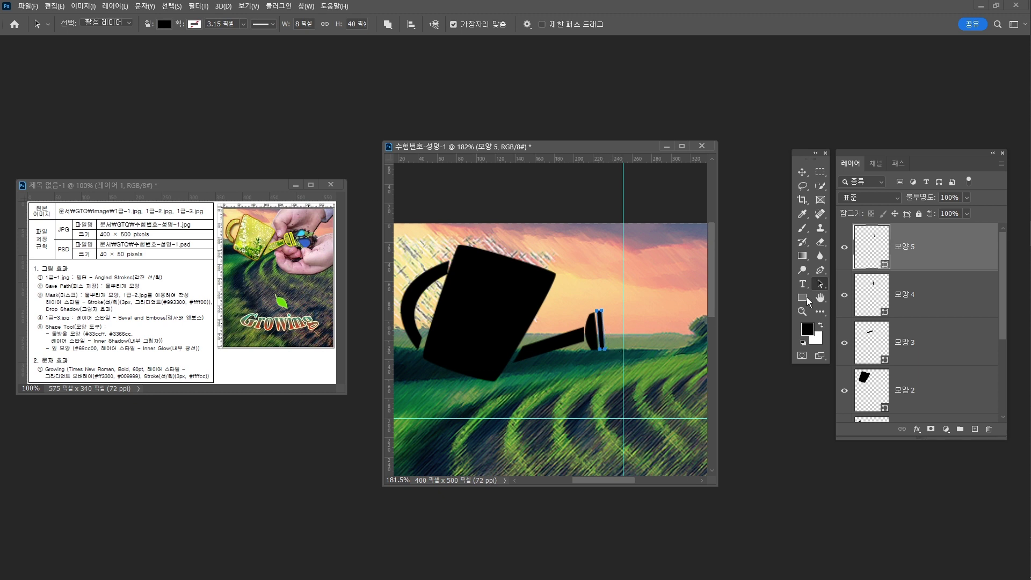
left_click(924, 303, "shift")
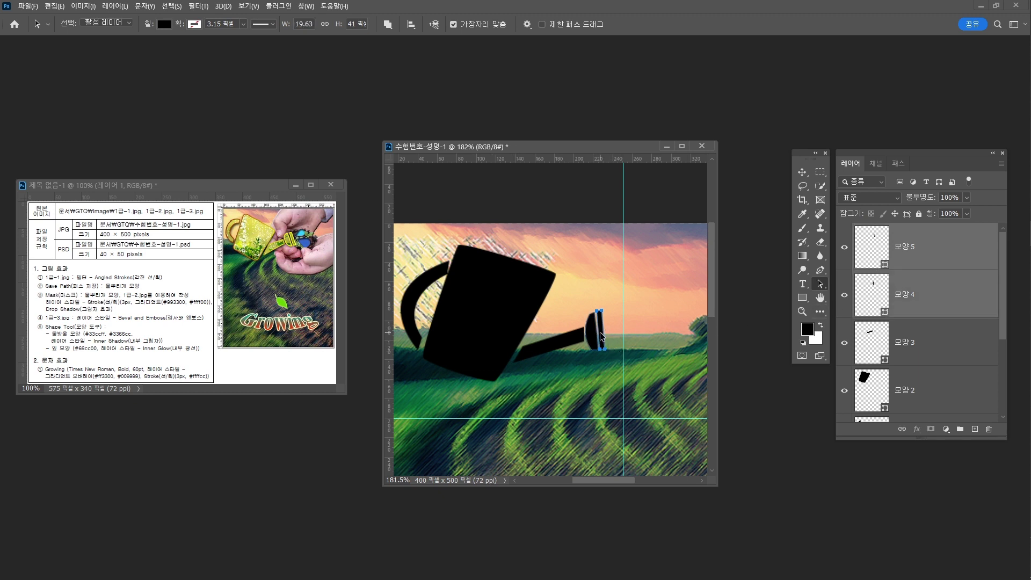
left_click_drag(595, 333, 608, 336)
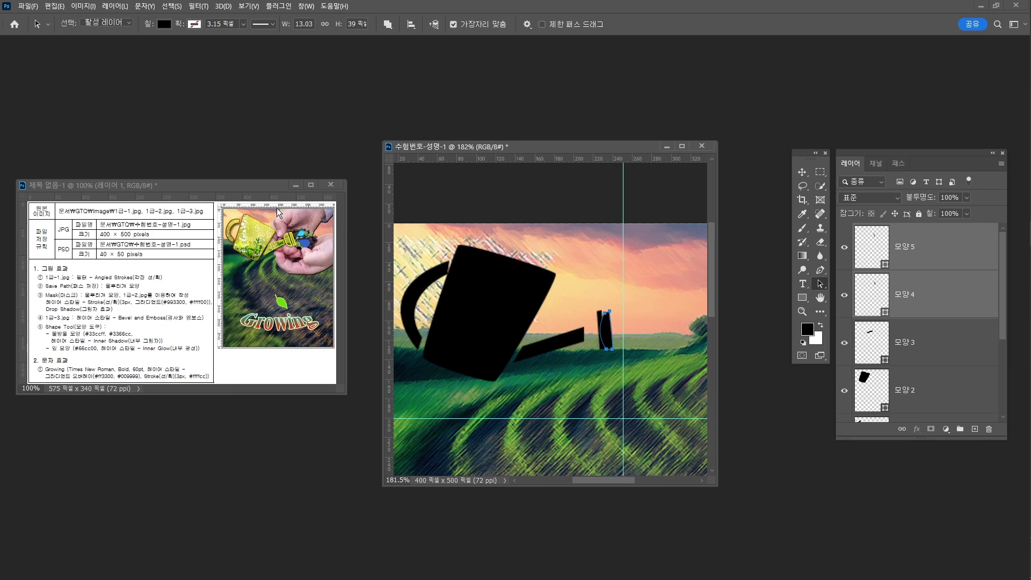
left_click(598, 315)
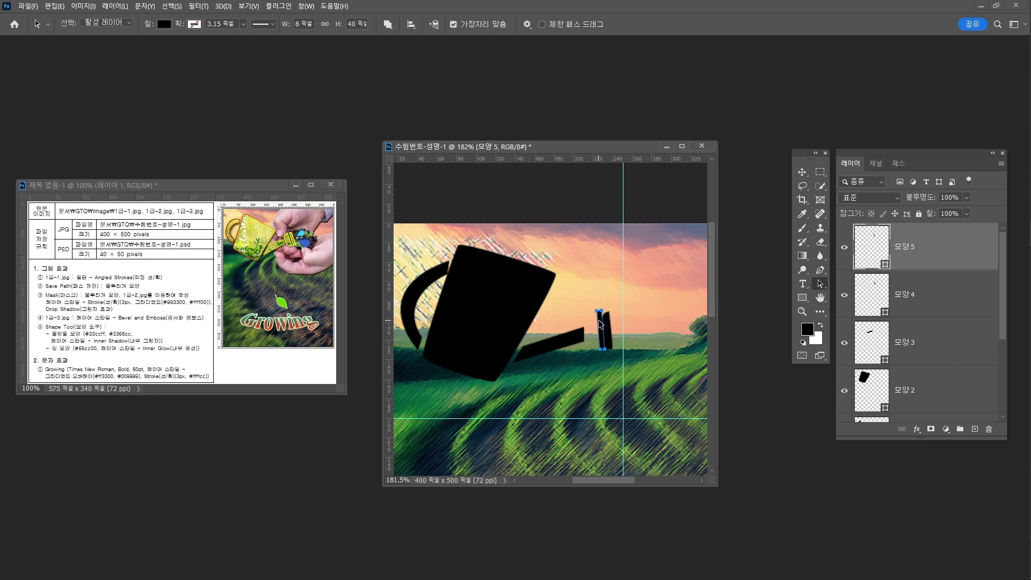
mouse_move(600, 324)
left_mouse_down()
mouse_move(619, 325)
mouse_move(607, 329)
left_mouse_up()
left_click(952, 294)
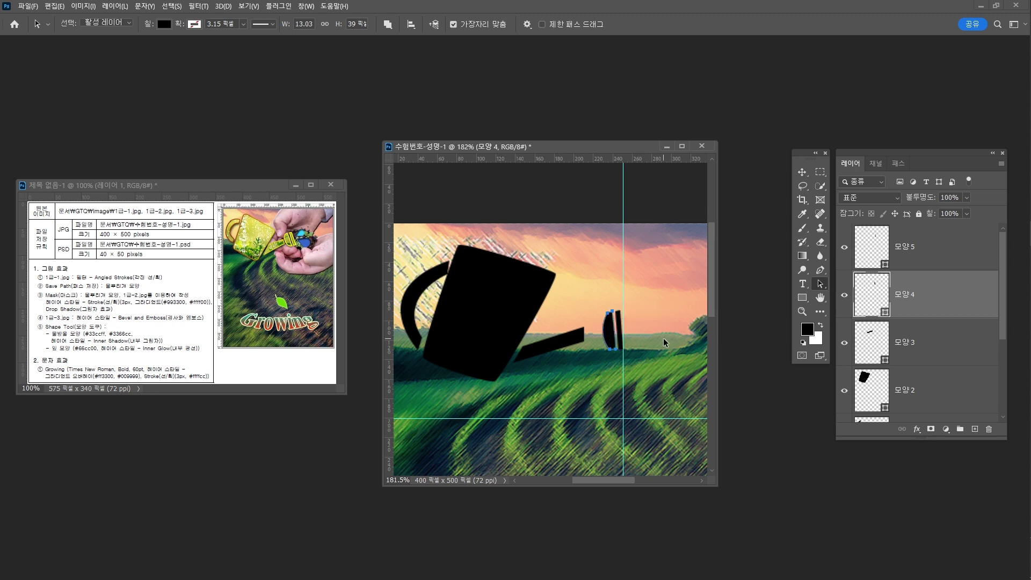
- Lengthen the spout toward the nozzle and adjust its lower-left end
left_click(936, 344)
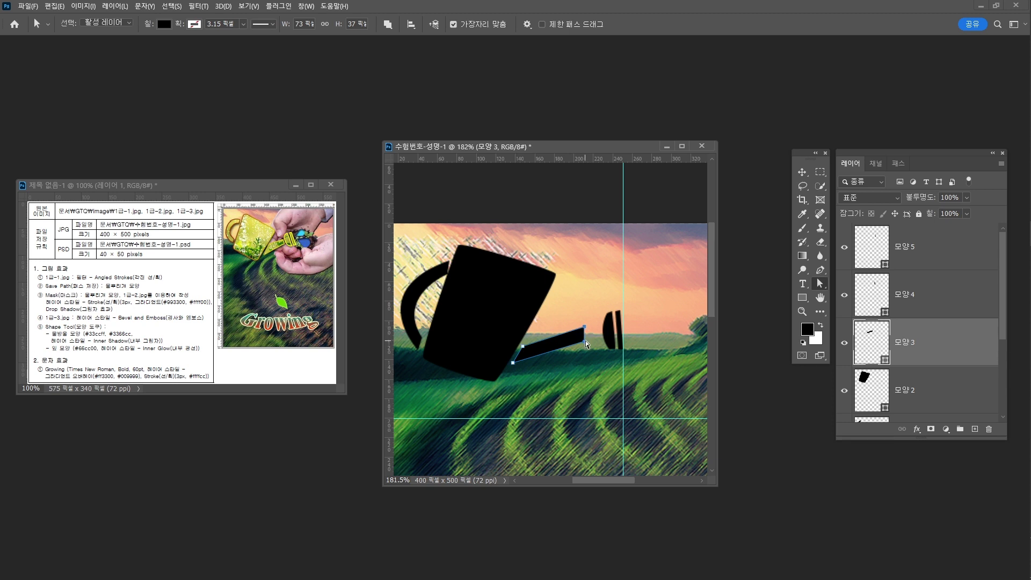
left_click_drag(584, 341, 600, 339)
left_click_drag(513, 366, 514, 363)
right_click(820, 285)
left_click(845, 294)
mouse_move(547, 304)
left_mouse_down()
mouse_move(588, 303)
mouse_move(521, 329)
left_mouse_up()
key("z")
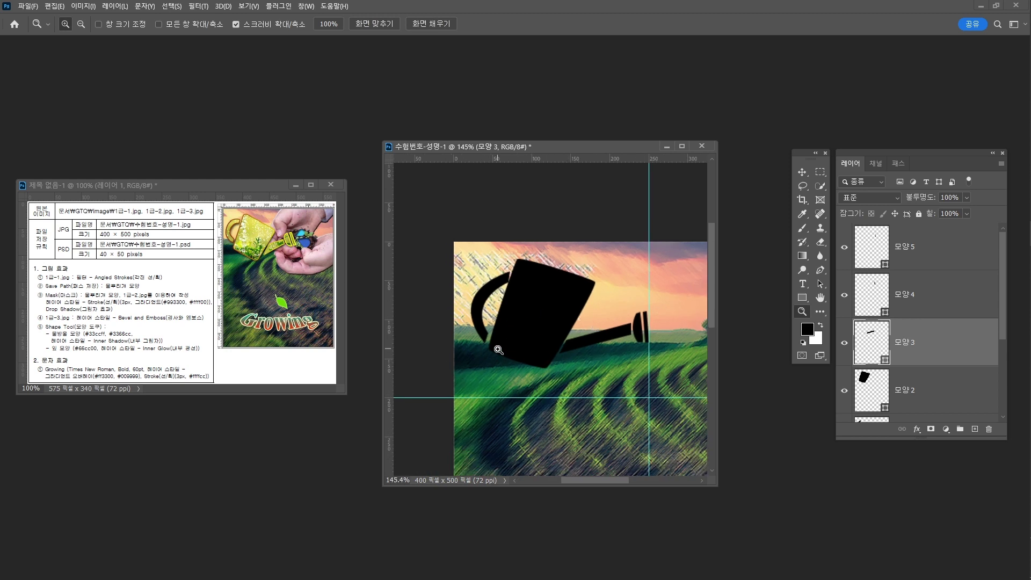
key("a")
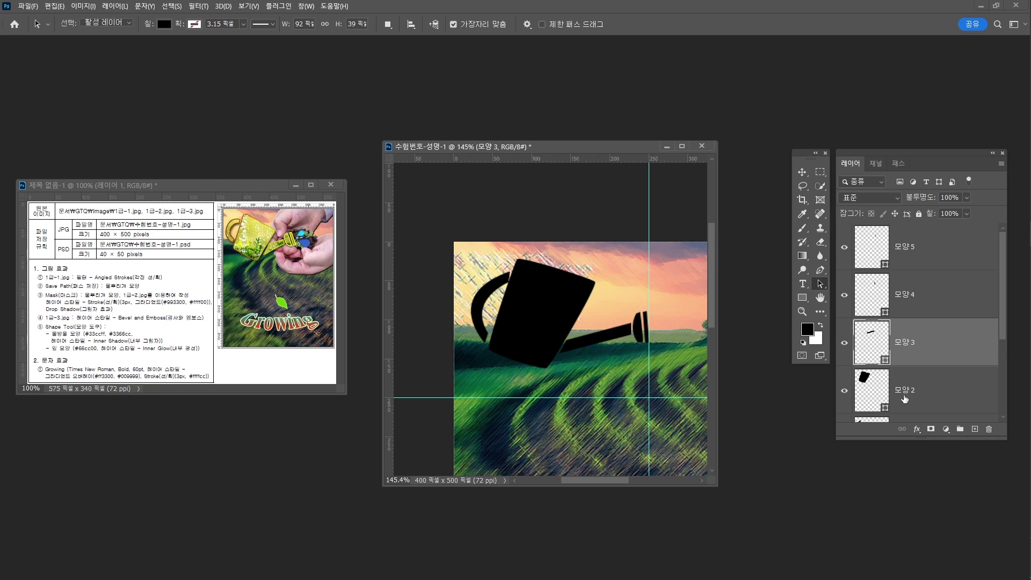
- Widen the can body by pulling its bottom edge, left corner and top-right corner outward
left_click(905, 399)
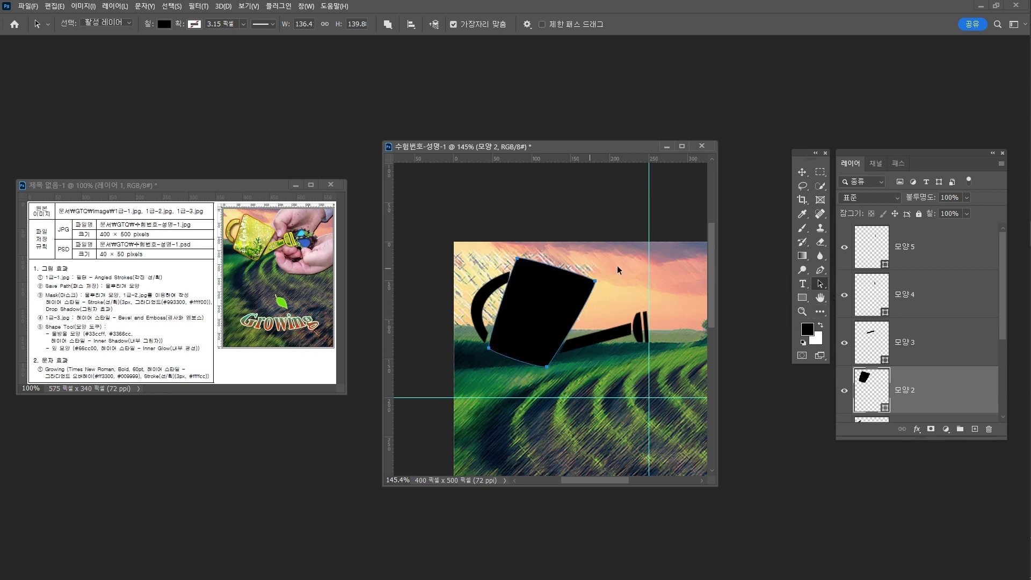
right_click(820, 285)
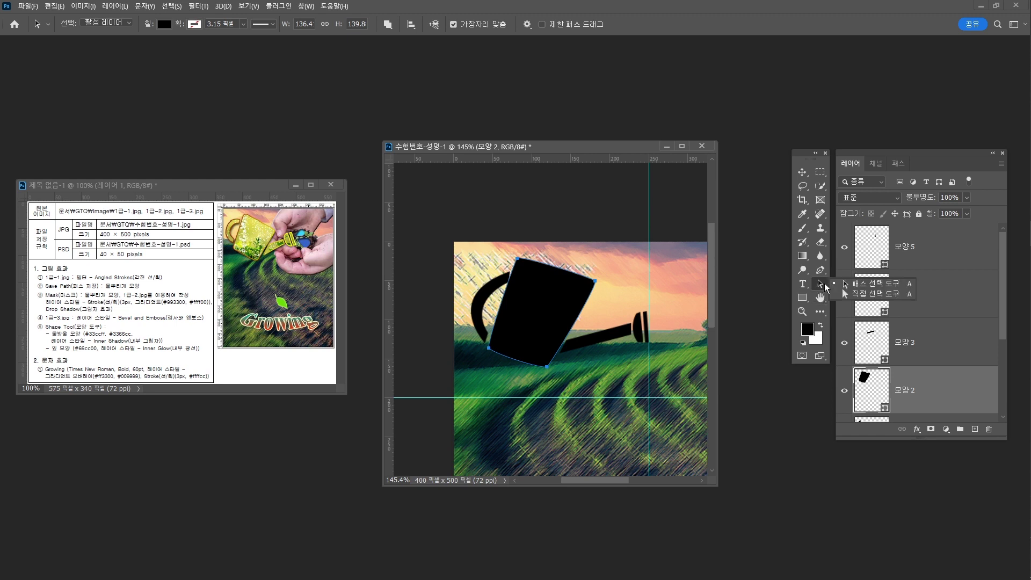
left_click(874, 294)
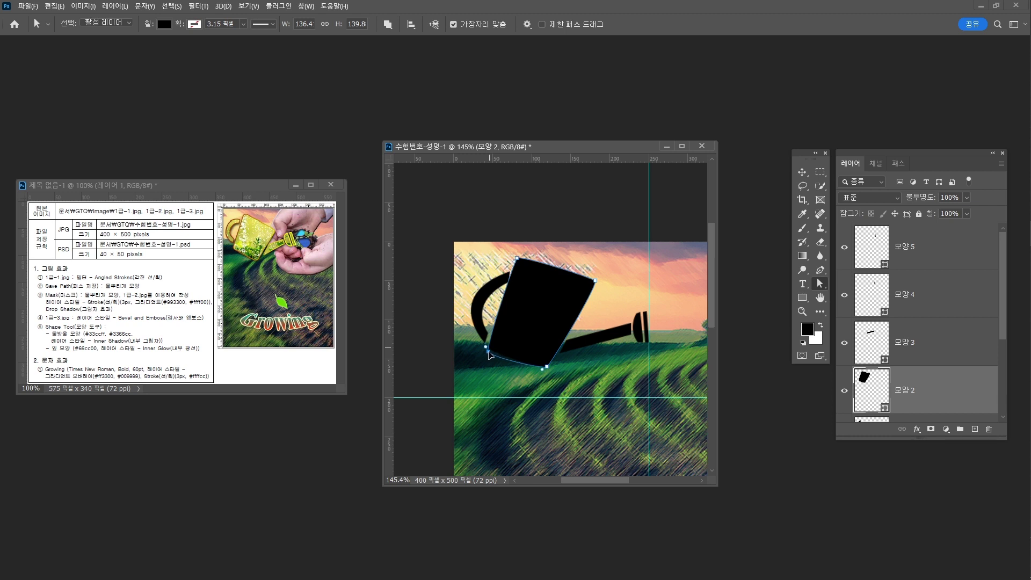
mouse_move(491, 350)
left_mouse_down()
mouse_move(489, 359)
mouse_move(546, 391)
left_mouse_up()
left_click_drag(485, 359, 482, 362)
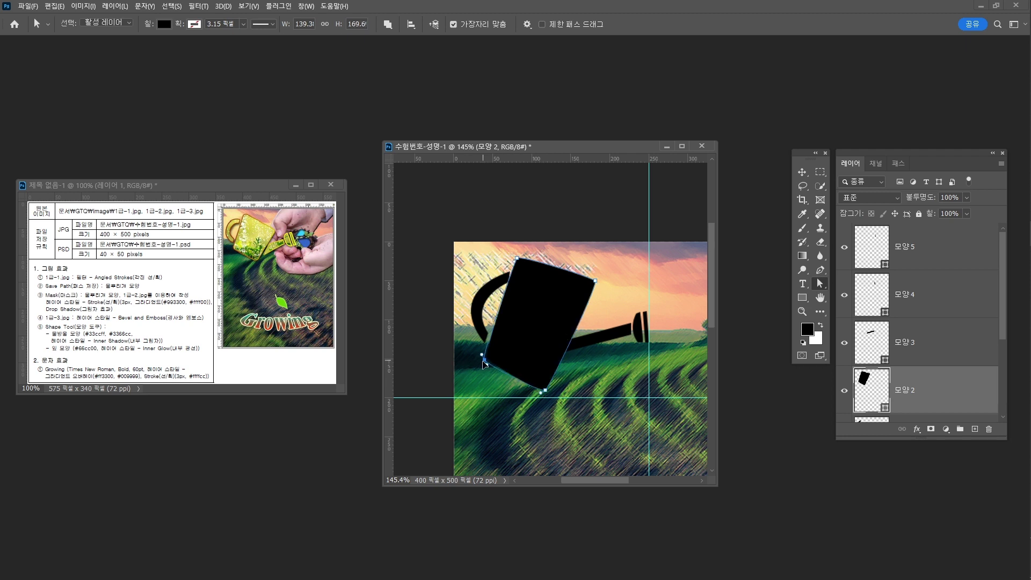
scroll(563, 353, "right", 2)
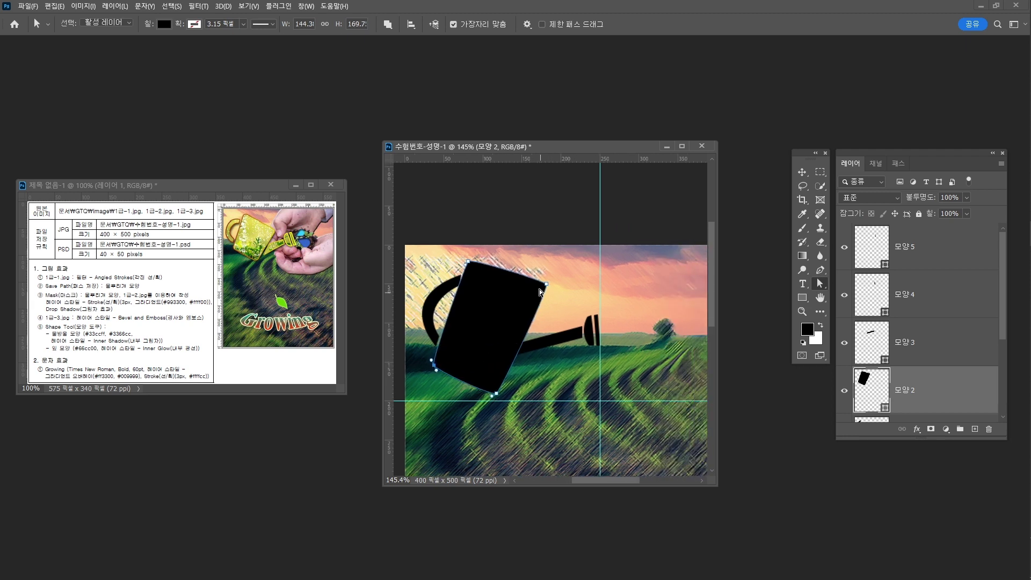
left_click_drag(546, 285, 553, 285)
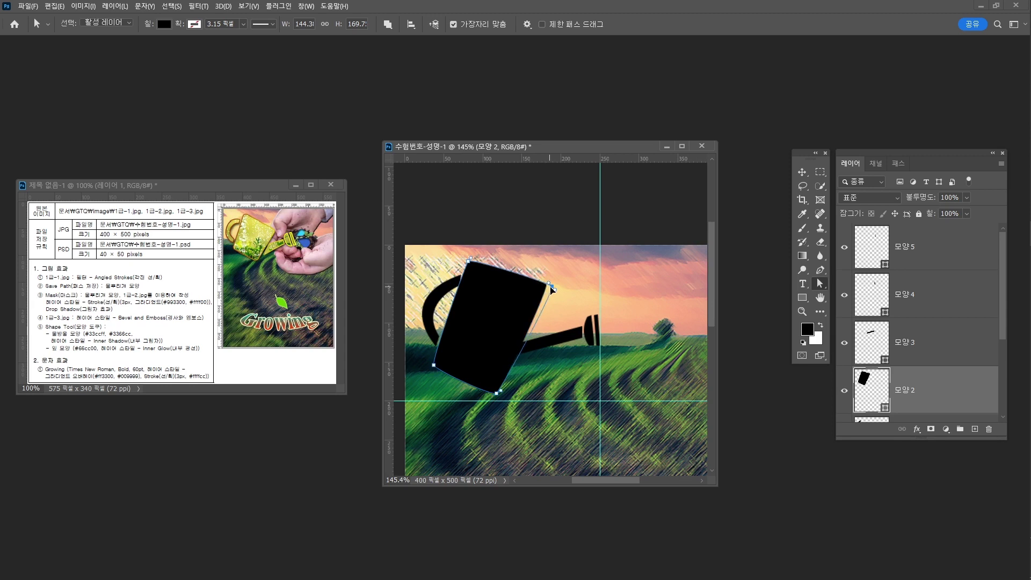
left_click(543, 346)
- Nudge the spout's inner end right so it meets the body, about 78 × 39 px
left_click(535, 343)
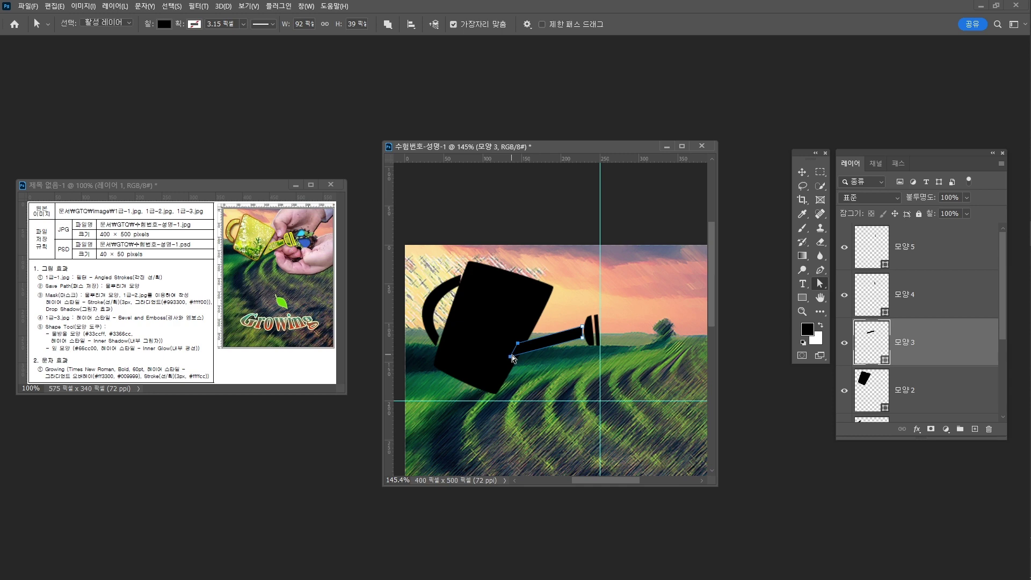
key("shift+Right")
key("Right")
key("v")
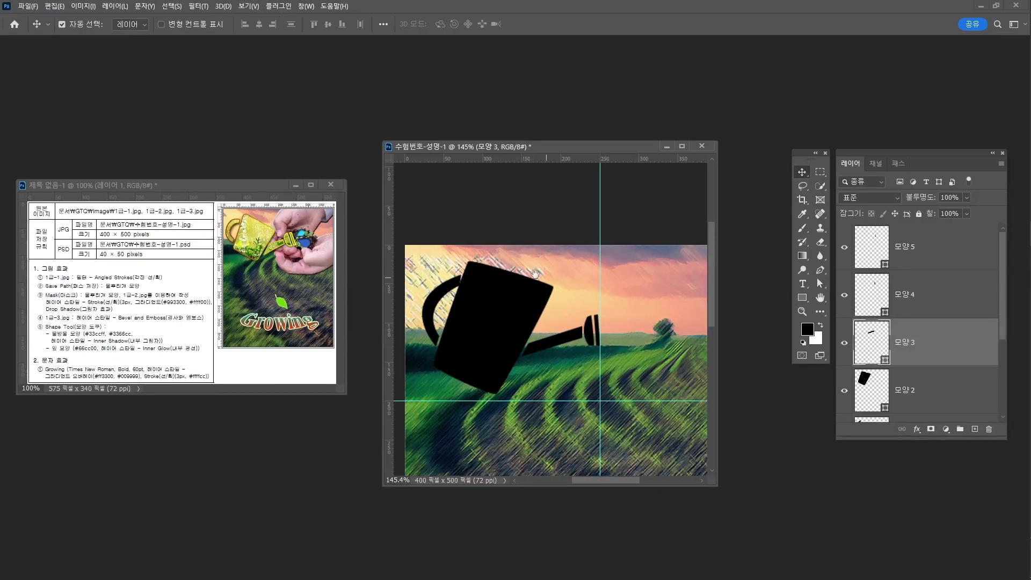
scroll(579, 287, "down", 1)
scroll(579, 288, "left", 2)
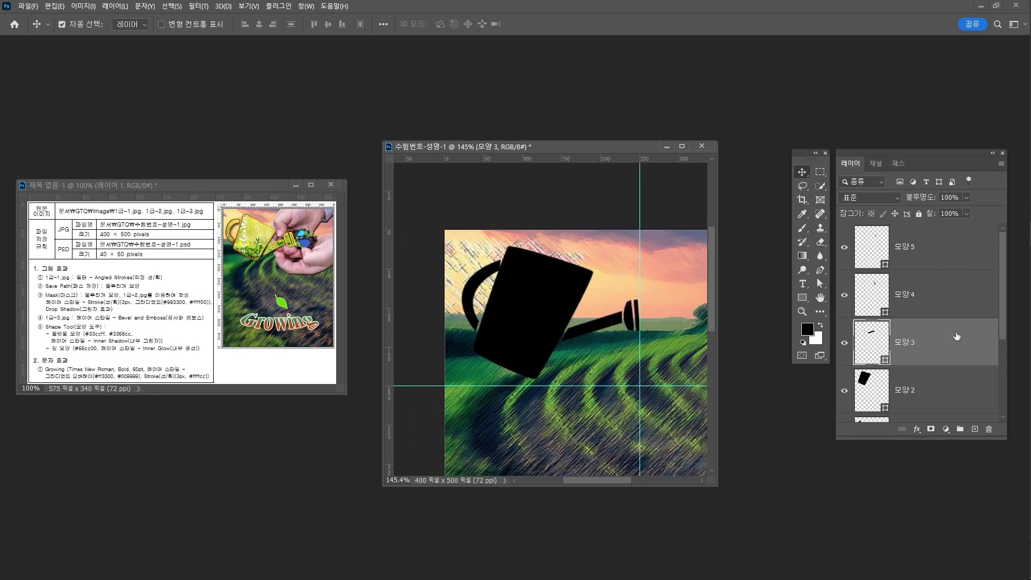
- Select all the watering-can shape layers and merge them into one 모양 5 shape
left_click(936, 269)
scroll(927, 321, "down", 2)
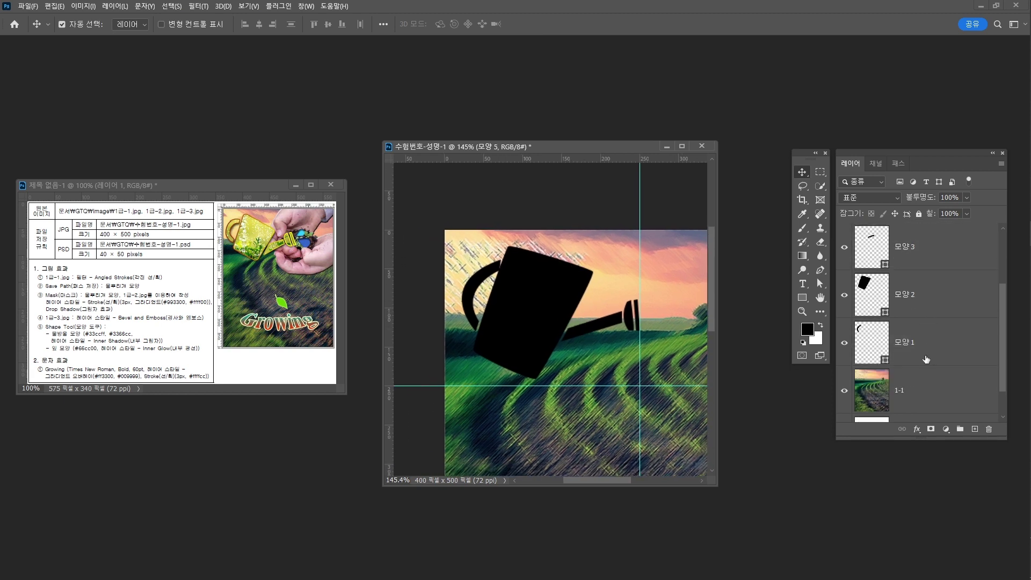
left_click(941, 339, "shift")
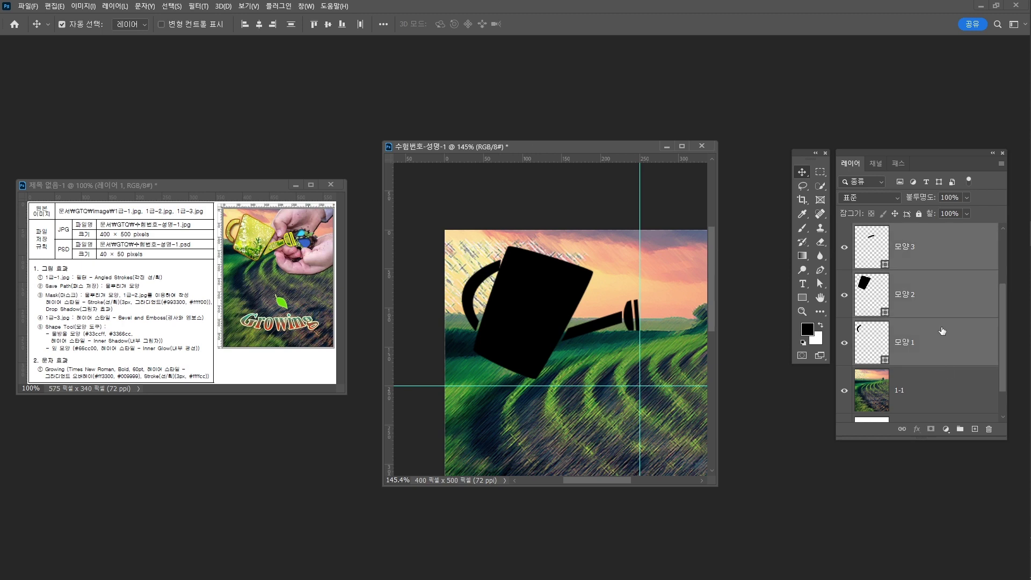
right_click(940, 288)
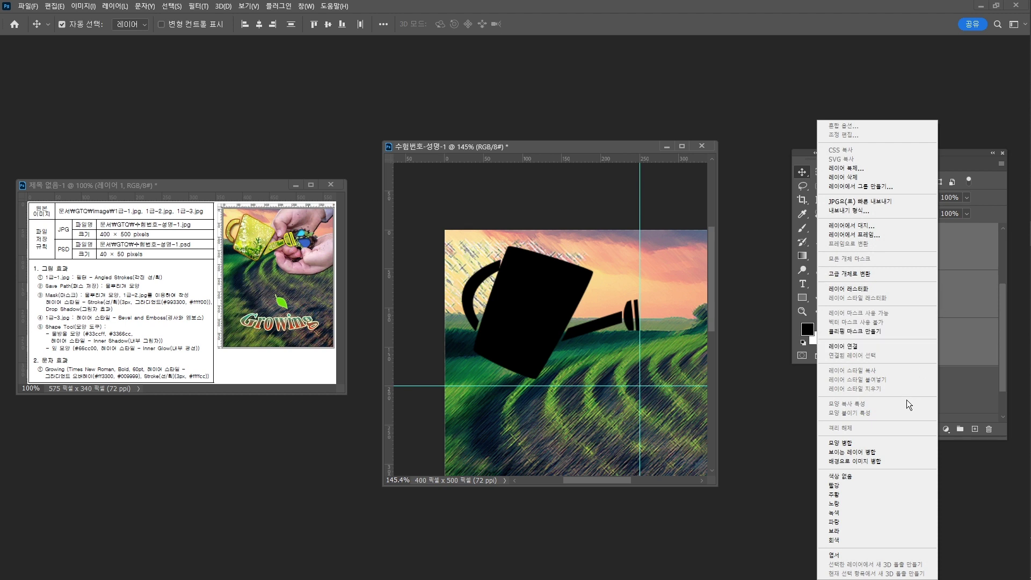
left_click(875, 442)
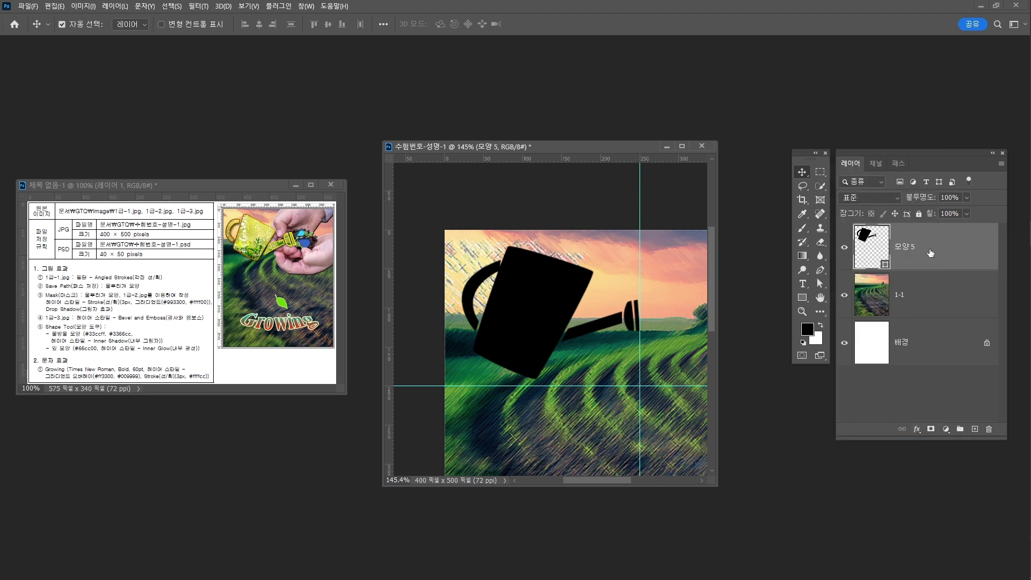
- Save the work path as 물뿌리개 모양 and hide its outline
left_click(903, 166)
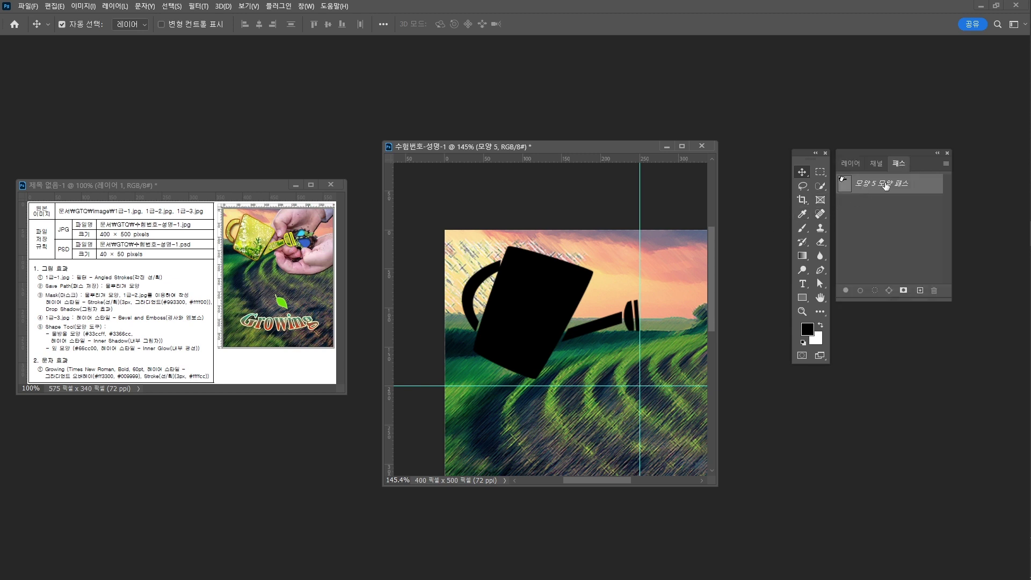
double_click(886, 184)
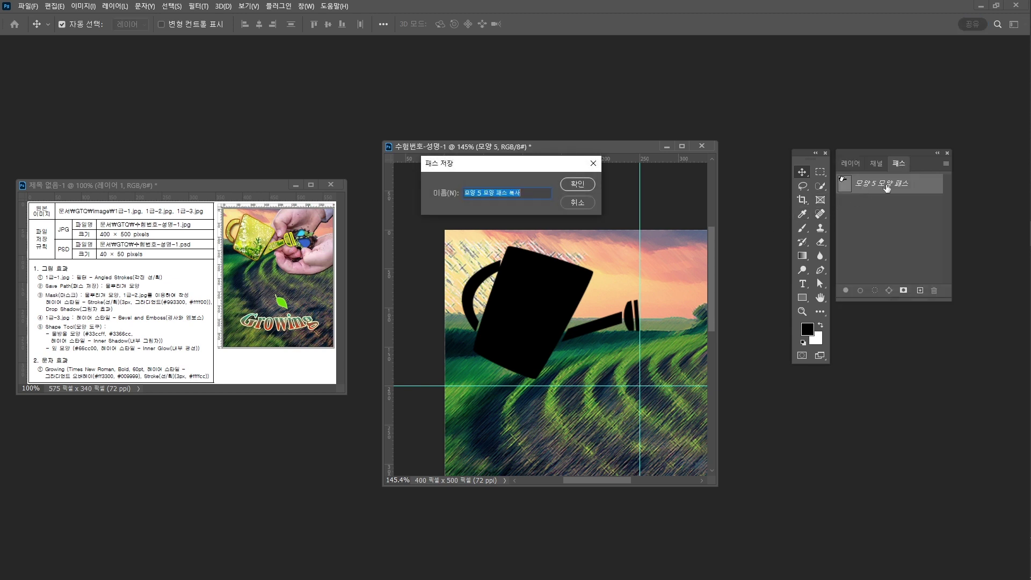
type("an")
type("뿌리개 모")
type("양")
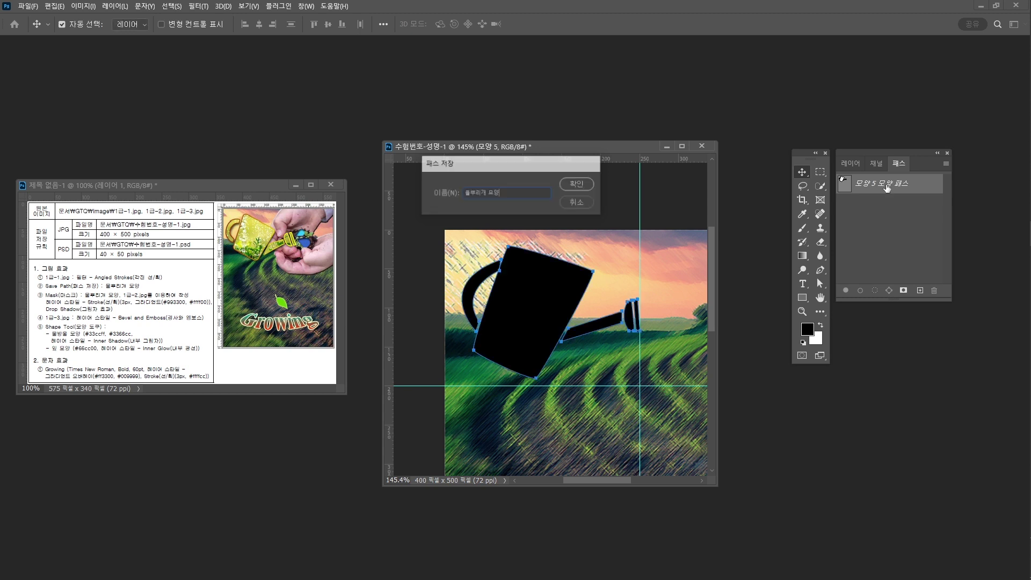
key("Return")
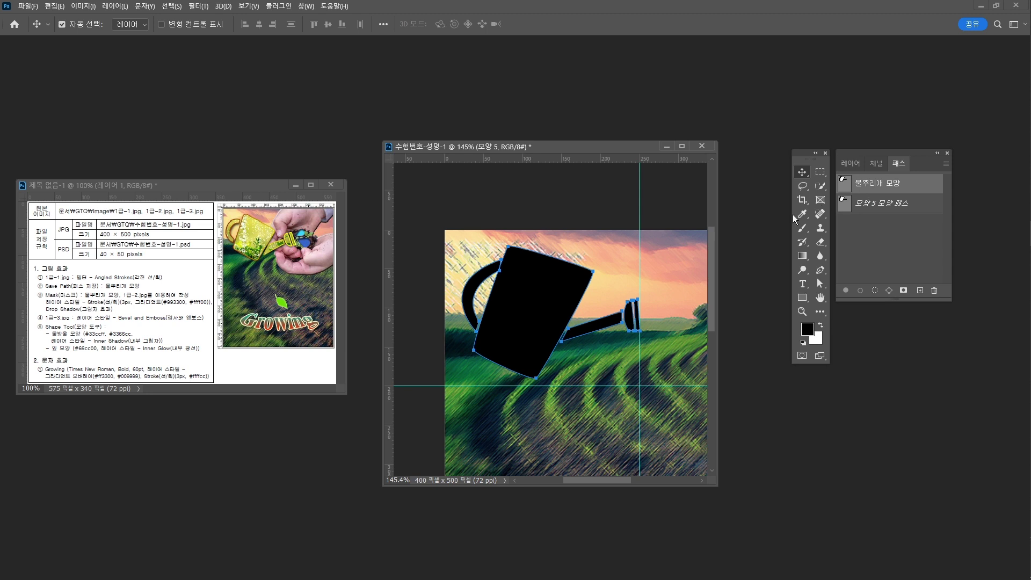
left_click(895, 244)
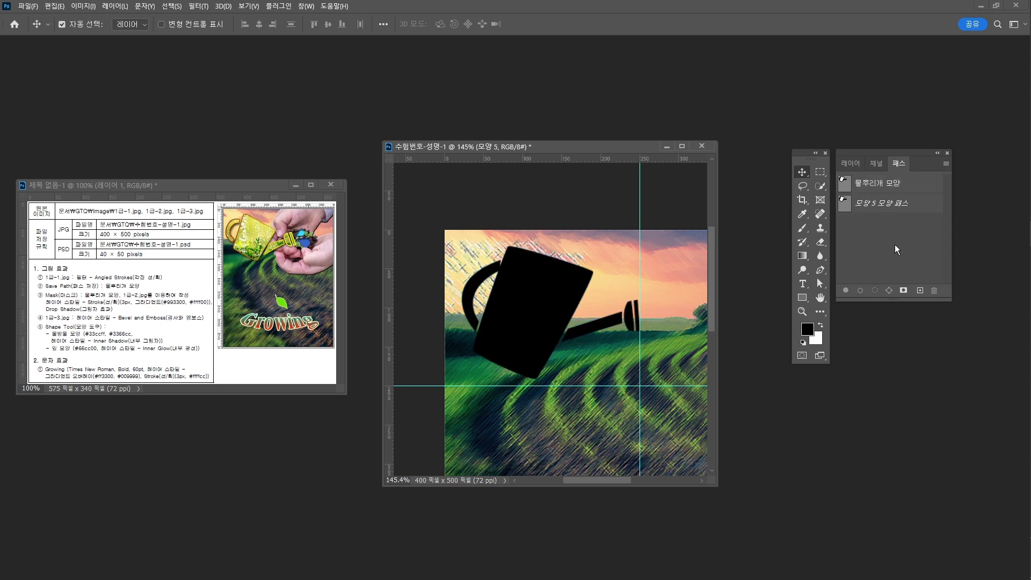
left_click(855, 162)
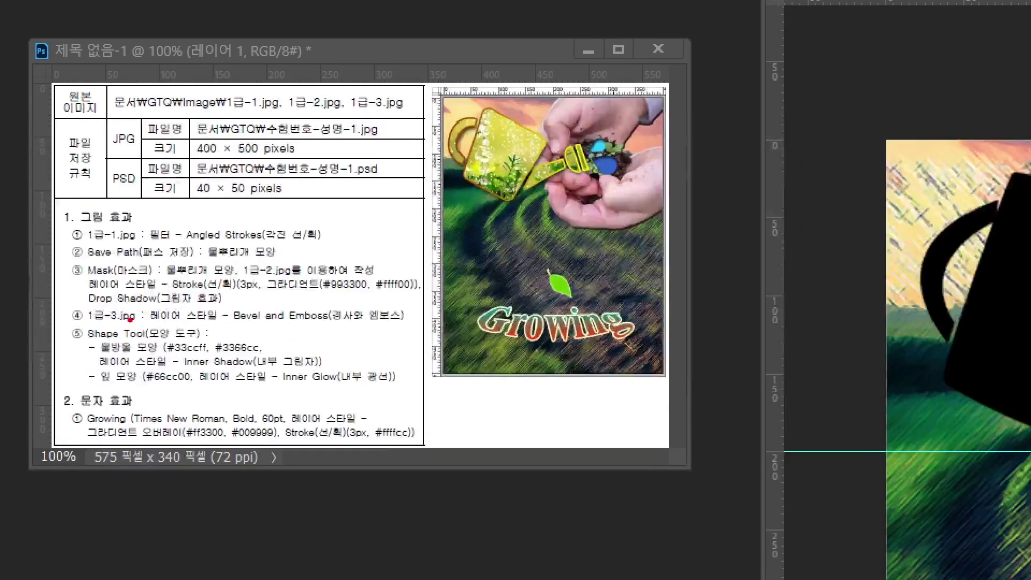
- Open the 1급-2.jpg seedling photo from the File menu
left_click_drag(78, 282, 170, 281)
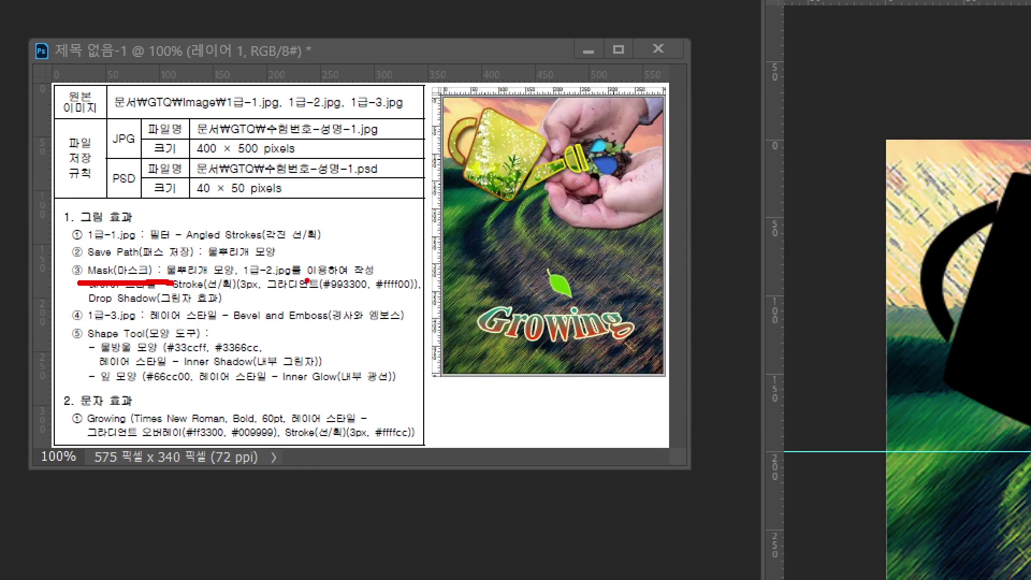
mouse_move(304, 279)
left_mouse_down()
mouse_move(335, 235)
mouse_move(341, 305)
left_mouse_up()
mouse_move(240, 293)
left_mouse_down()
mouse_move(480, 139)
mouse_move(457, 184)
left_mouse_up()
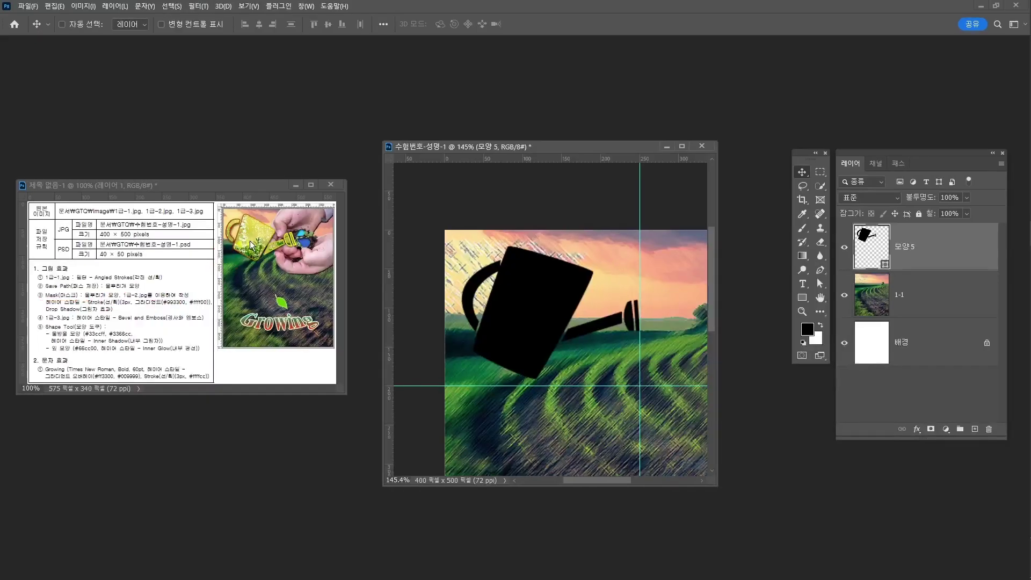
left_click(28, 6)
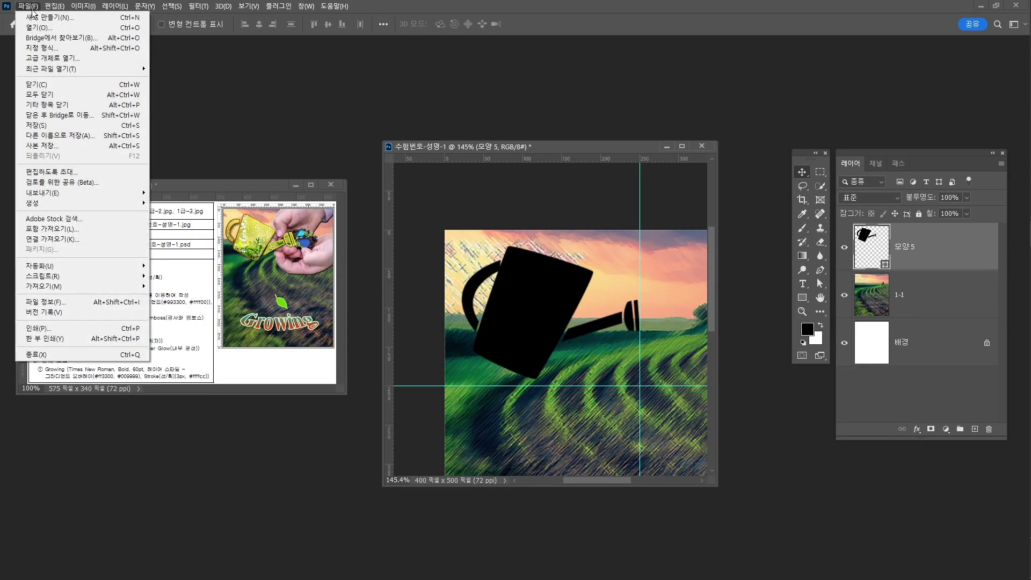
left_click(39, 28)
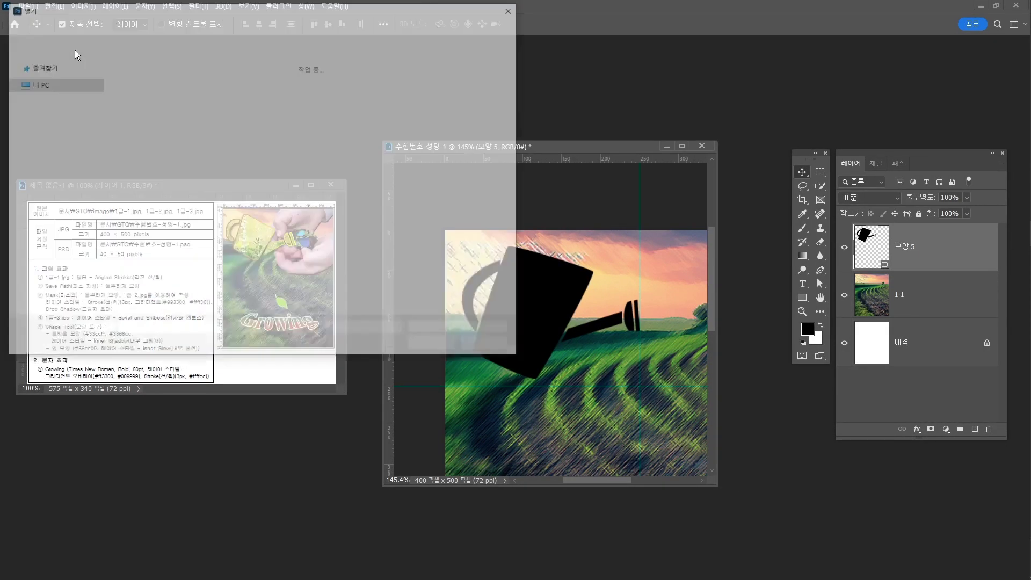
left_click(184, 65)
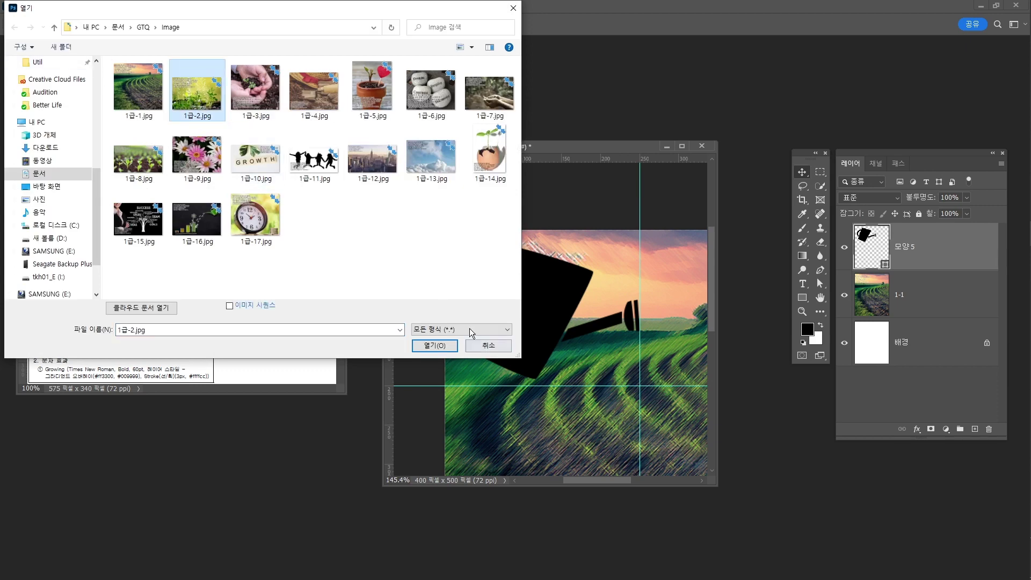
left_click(435, 345)
- Drag the photo into the composition, close its window, and name the new layer 1-2
left_click_drag(199, 67, 392, 56)
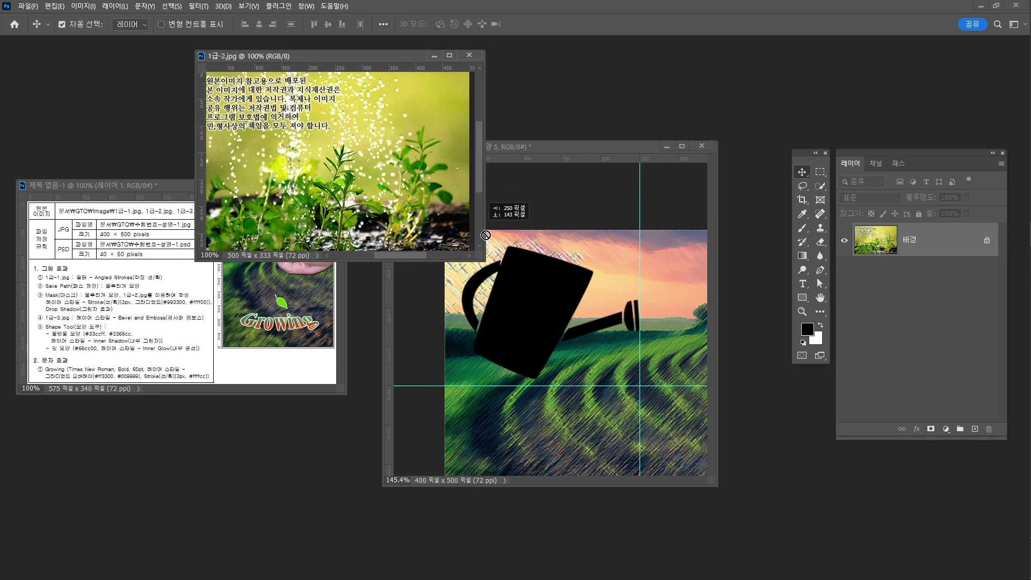
left_click_drag(353, 153, 521, 289)
left_click_drag(600, 334, 583, 325)
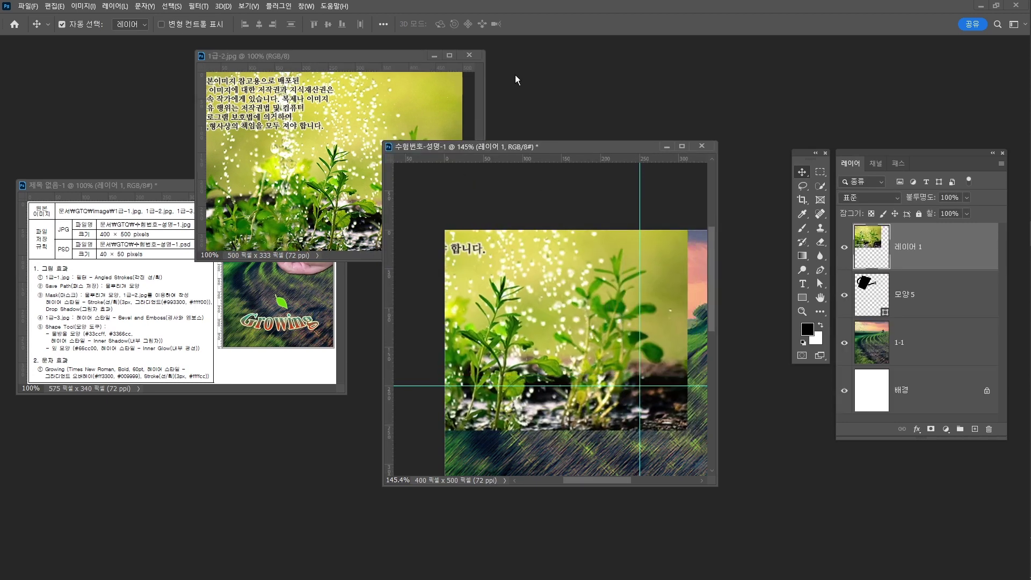
left_click(469, 56)
double_click(915, 246)
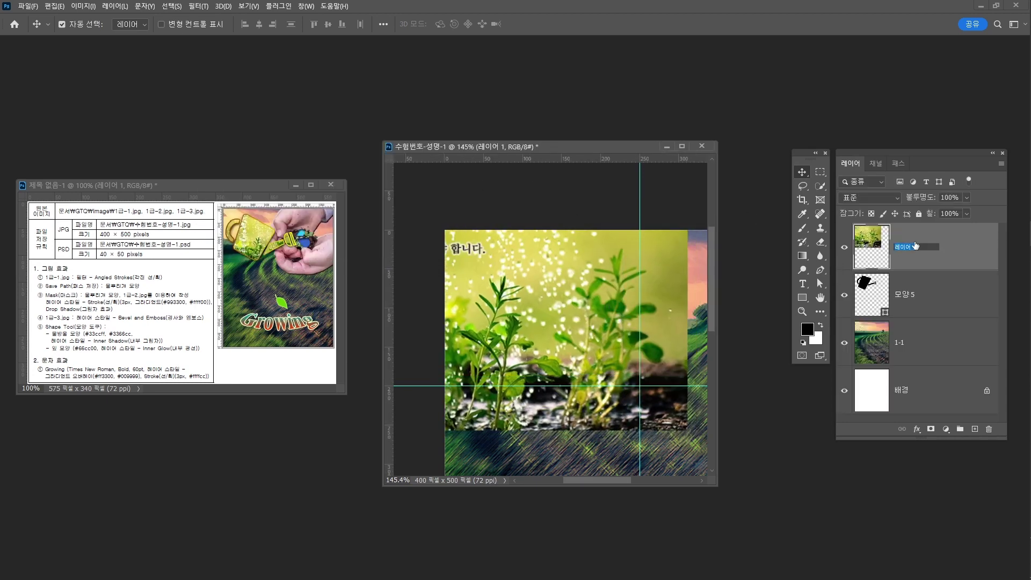
type("1-2")
key("Return")
- Make the 1-2 photo see-through and scale it down to about 65%, moving it right
left_click_drag(919, 204, 912, 203)
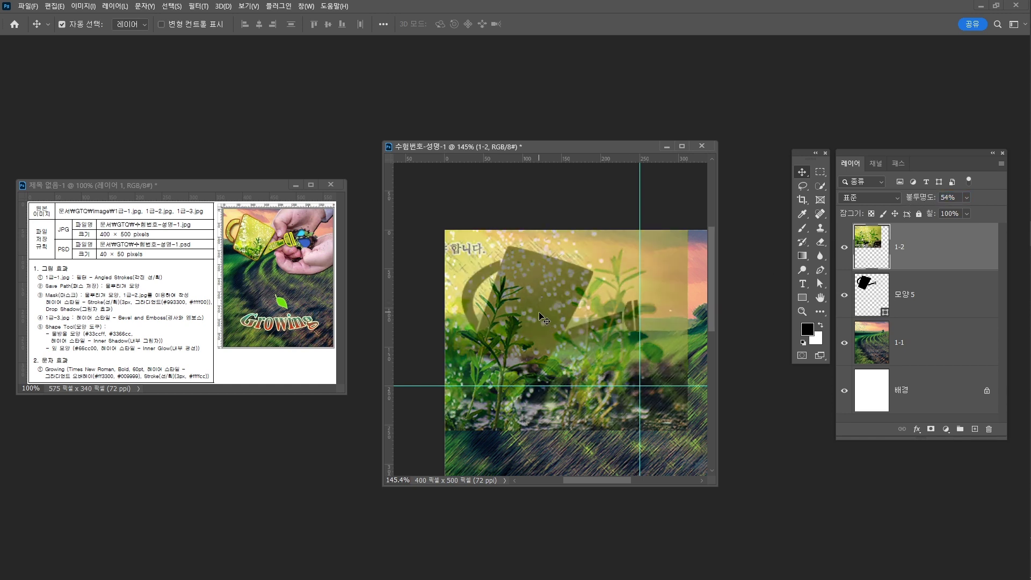
key("ctrl")
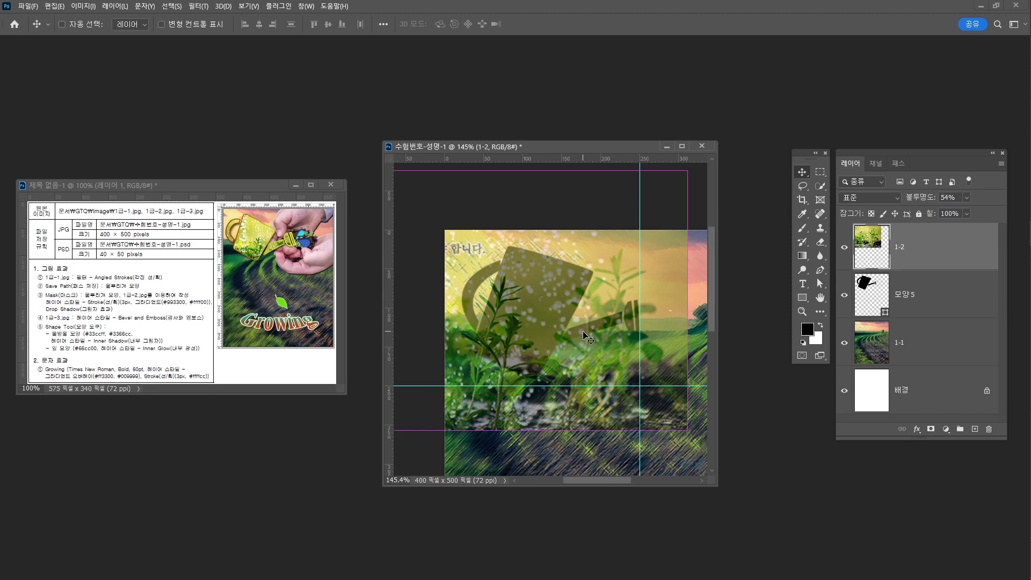
key("ctrl+t")
left_click_drag(688, 171, 615, 248)
left_click_drag(561, 318, 617, 312)
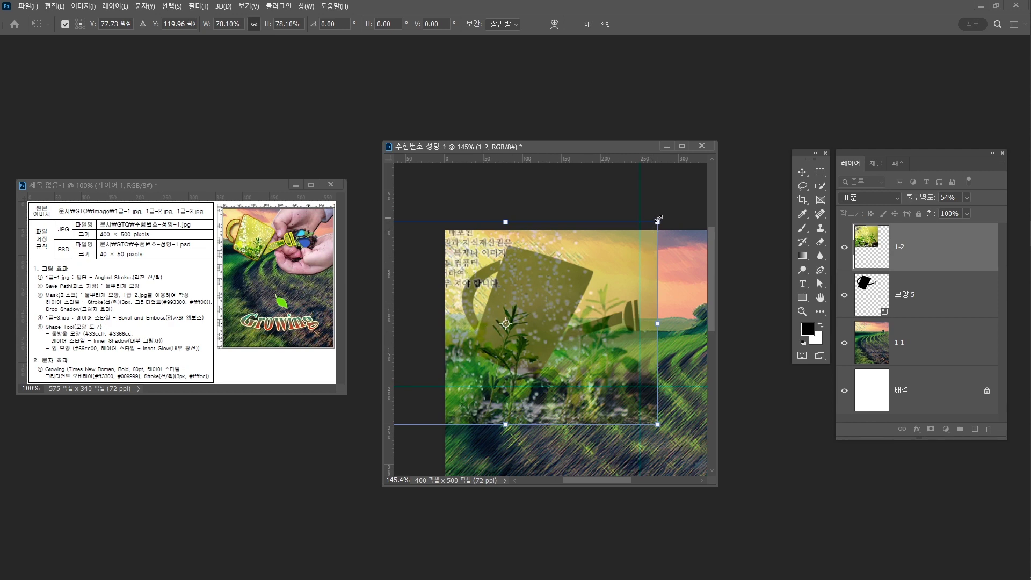
left_click_drag(658, 220, 604, 255)
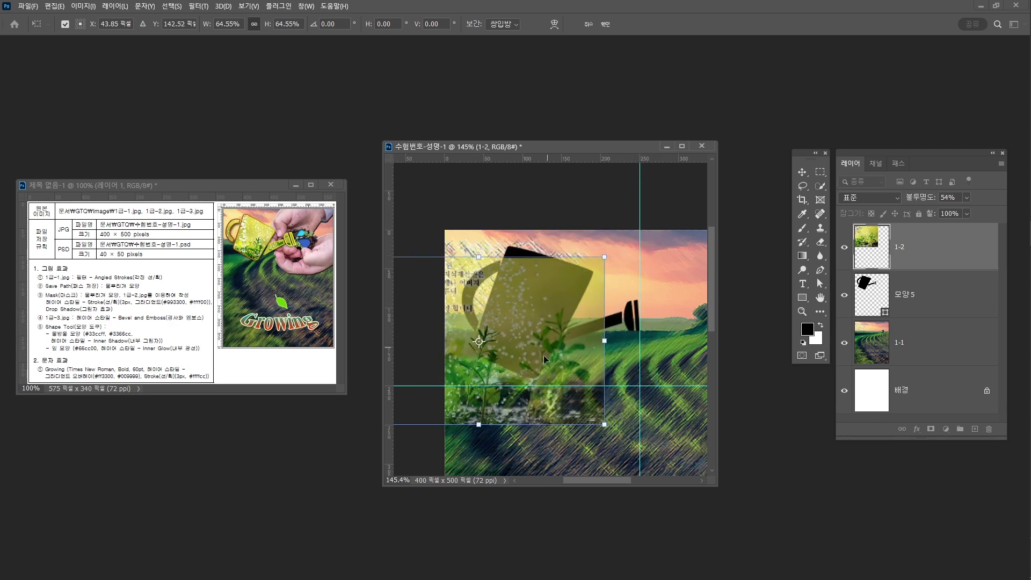
left_click_drag(544, 358, 588, 325)
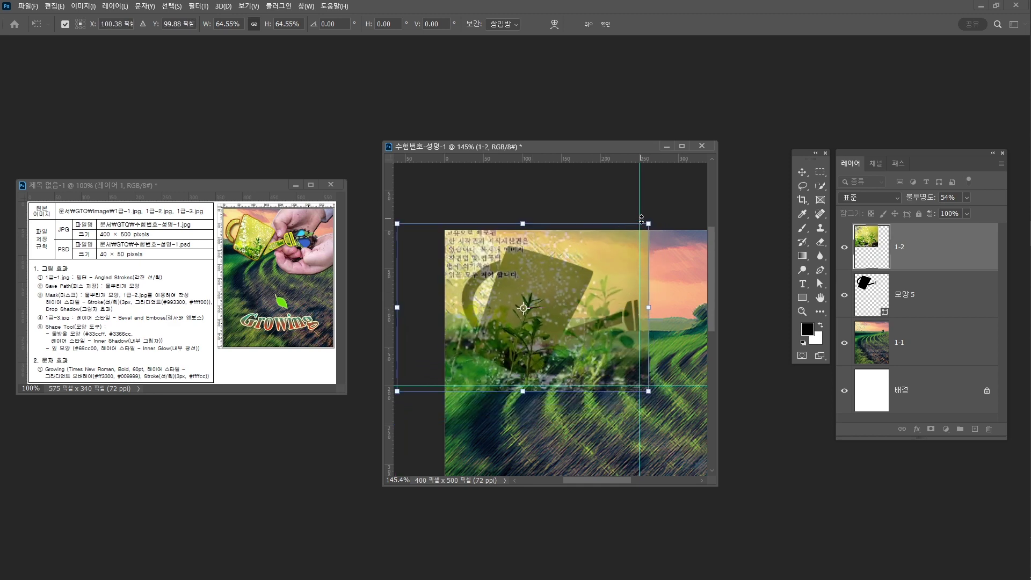
- Shrink the photo to about 57% over the can, apply, and restore opacity to 99%
left_click_drag(647, 222, 622, 251)
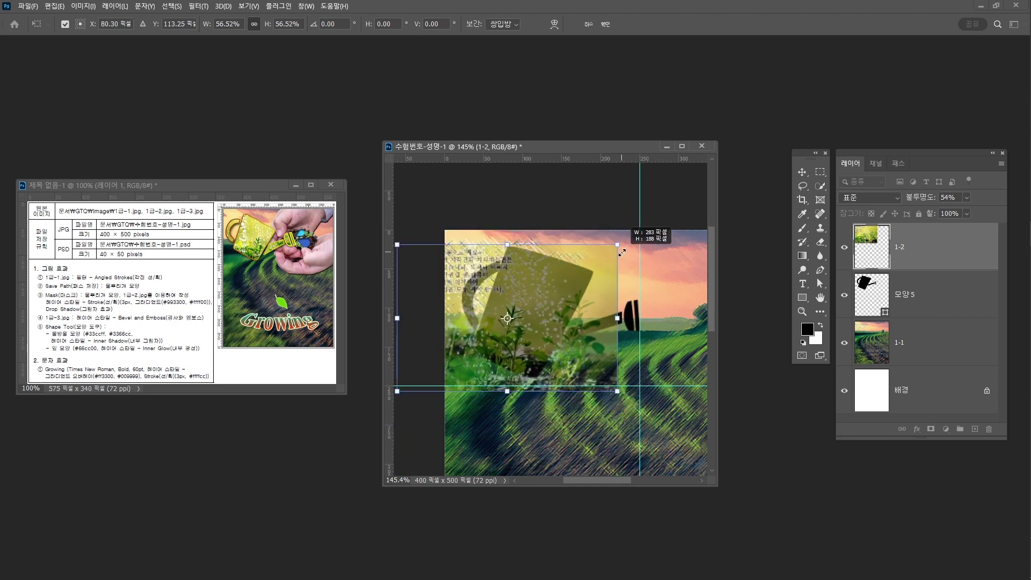
left_click_drag(549, 324, 570, 317)
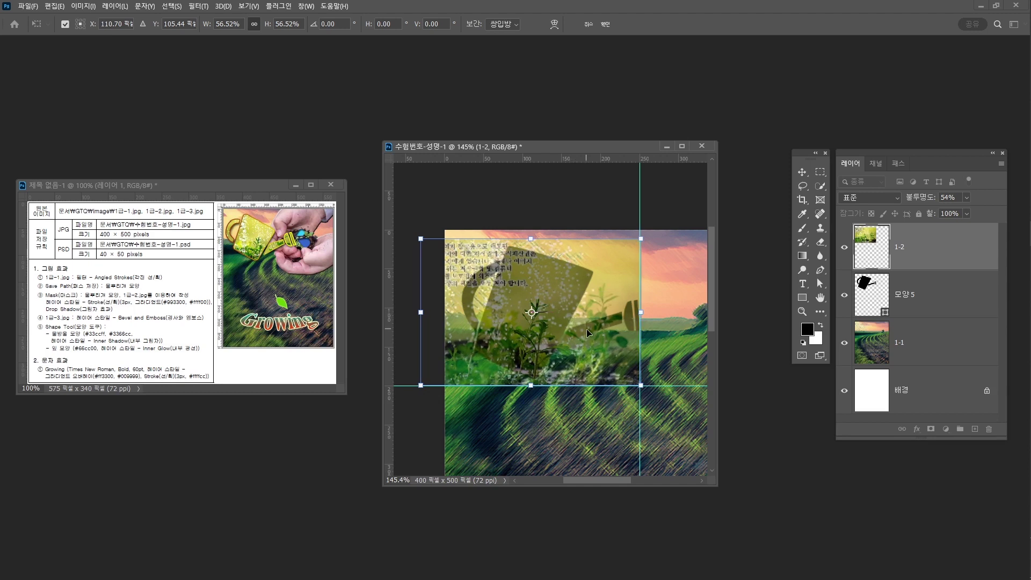
left_click_drag(570, 316, 588, 331)
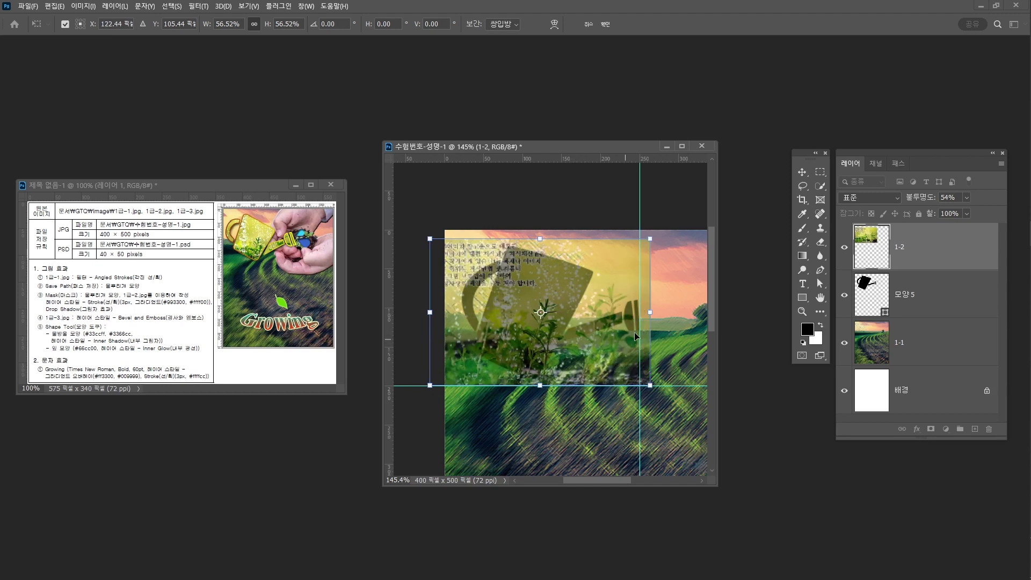
key("Return")
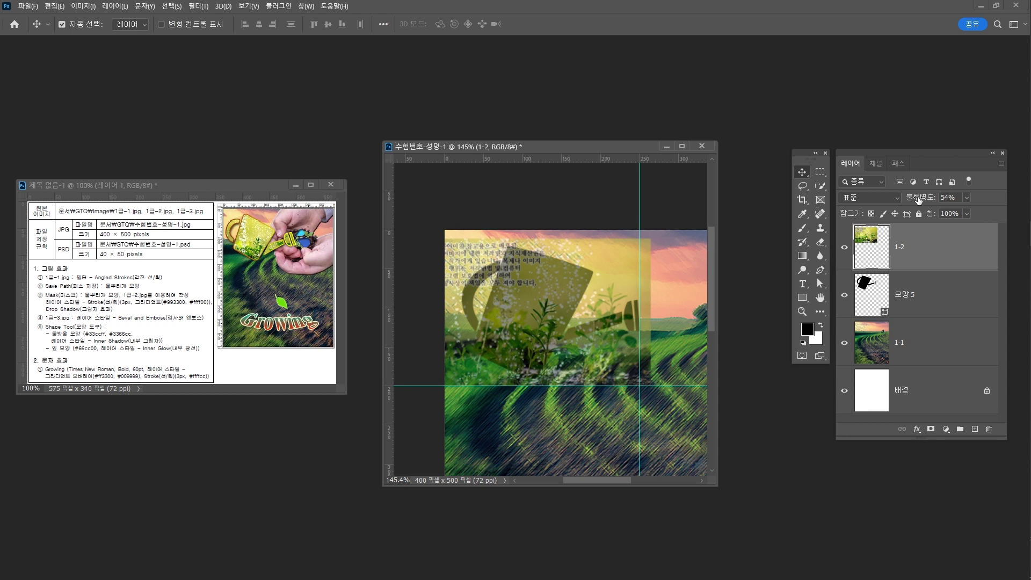
left_click_drag(918, 200, 990, 199)
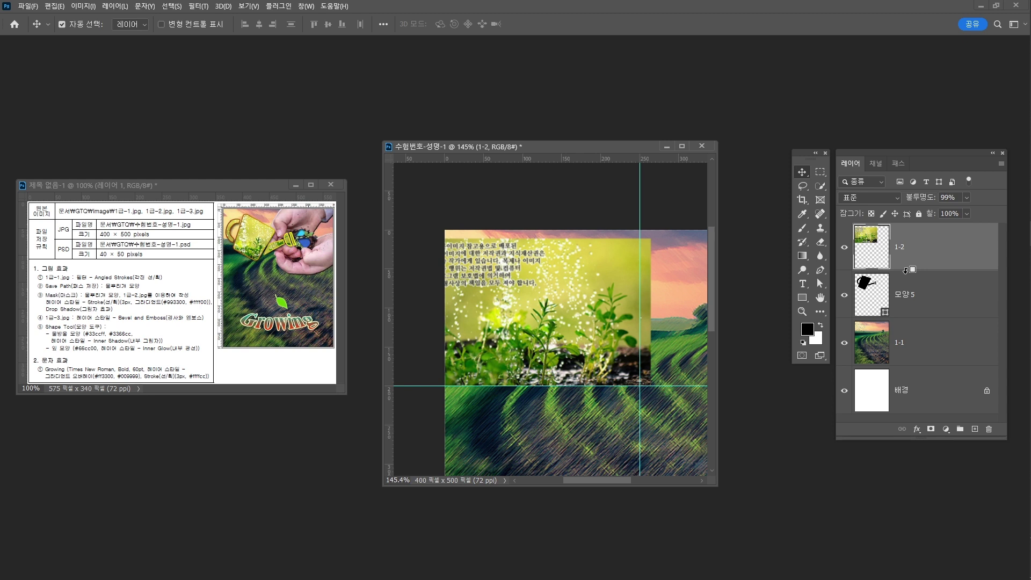
- Clip the 1-2 photo into the 모양 5 watering-can shape and bring up its fx effects list
left_click(906, 270, "alt")
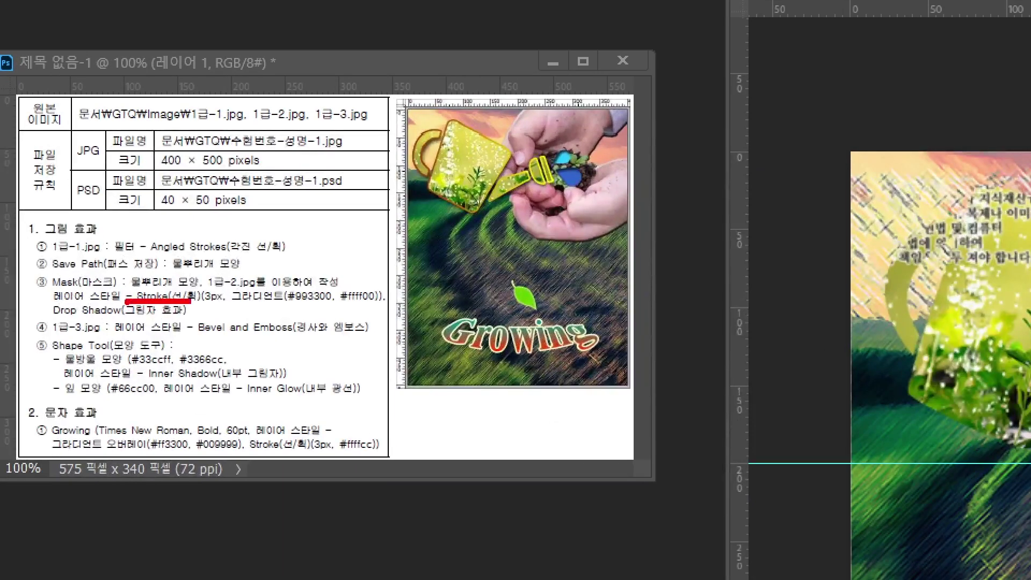
mouse_move(191, 302)
left_mouse_down()
mouse_move(232, 304)
mouse_move(450, 138)
mouse_move(441, 169)
left_mouse_up()
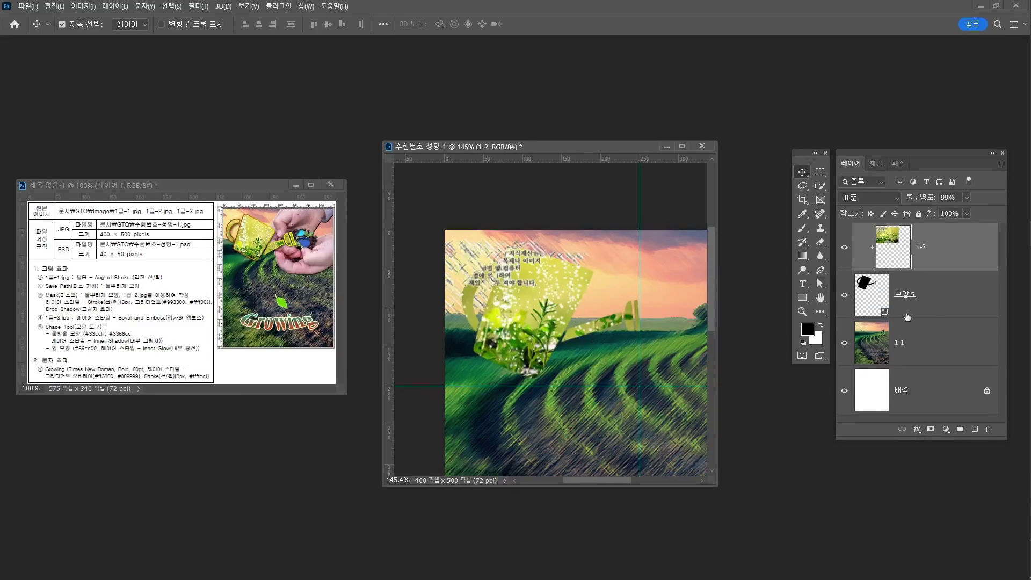
left_click(913, 312)
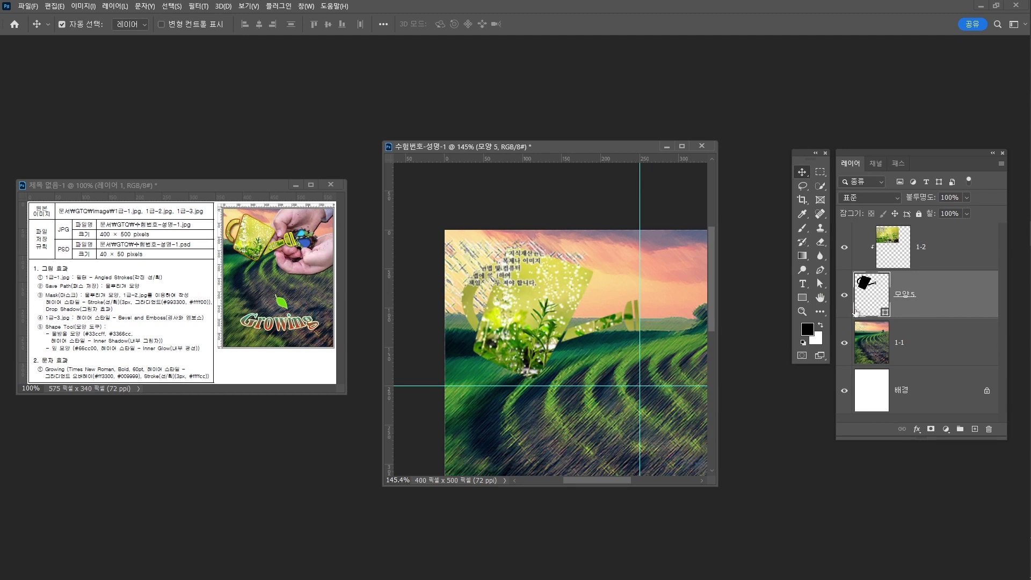
left_click(917, 430)
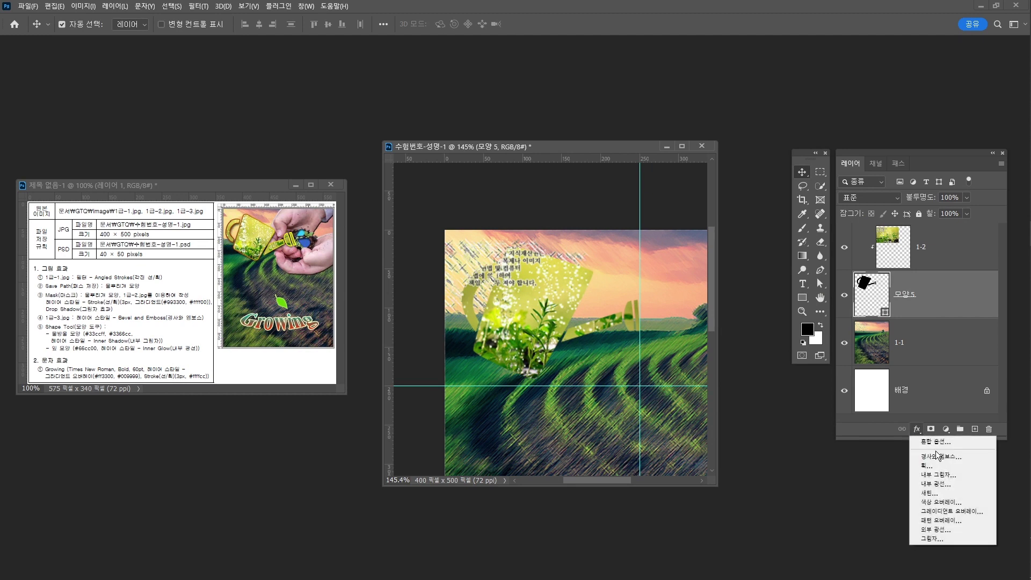
- Add a 3 px stroke to the watering can with Gradient fill type
left_click(945, 466)
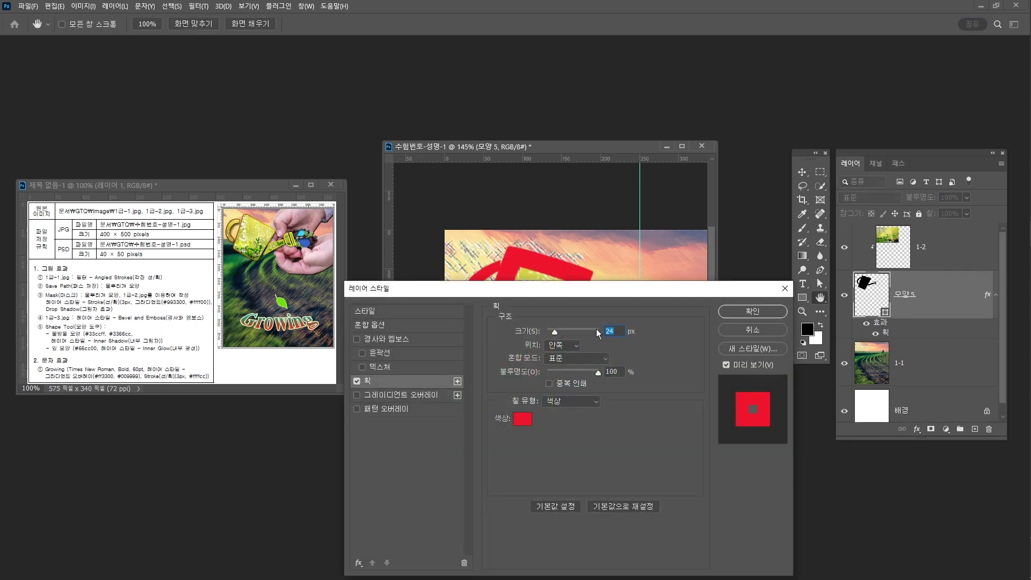
type("3")
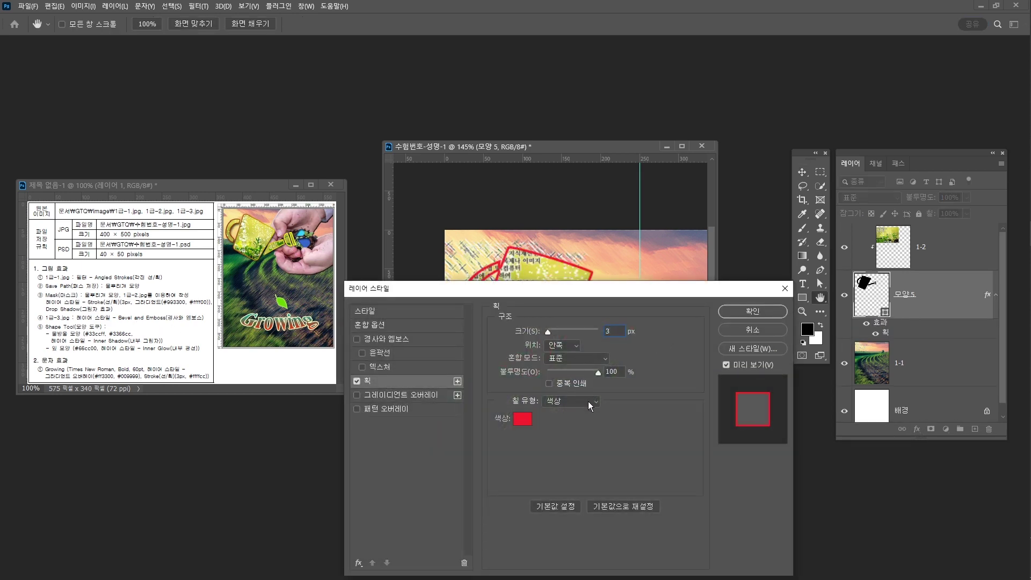
left_click(588, 401)
left_click(573, 422)
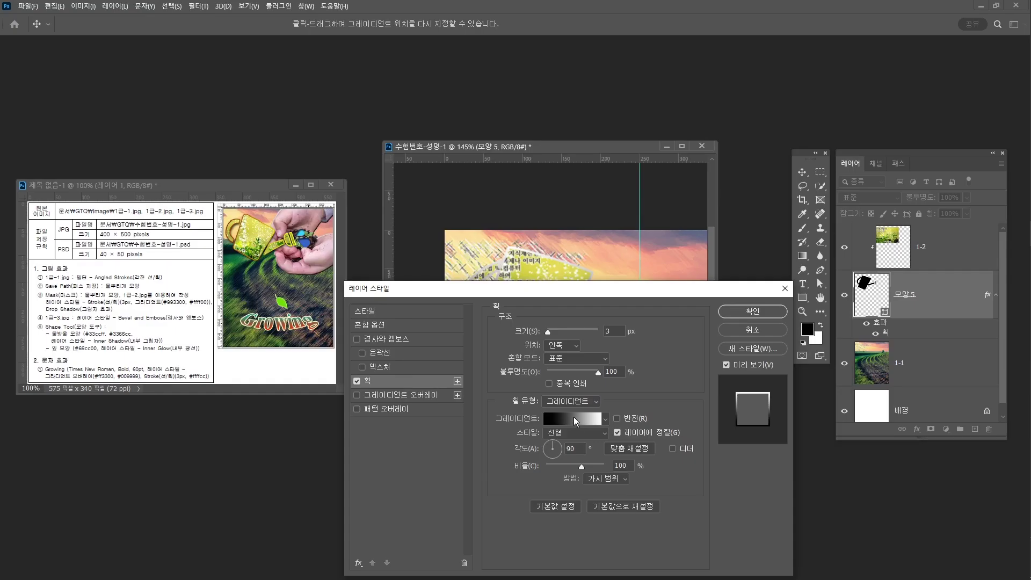
left_click(574, 417)
left_click_drag(187, 146, 500, 152)
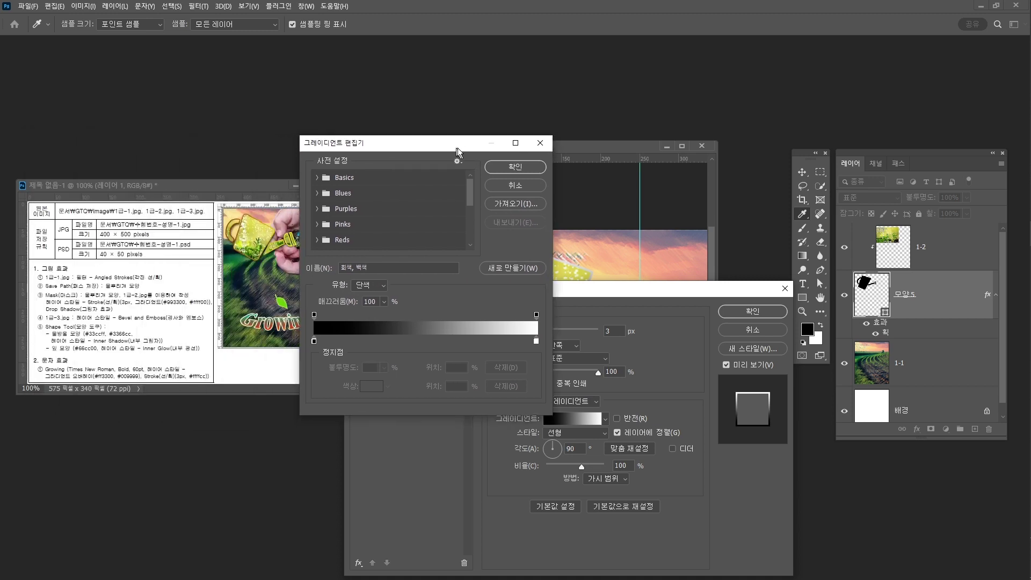
- Set the stroke gradient's stops to brown #993300 and yellow #ffff00
left_click(356, 340)
double_click(355, 340)
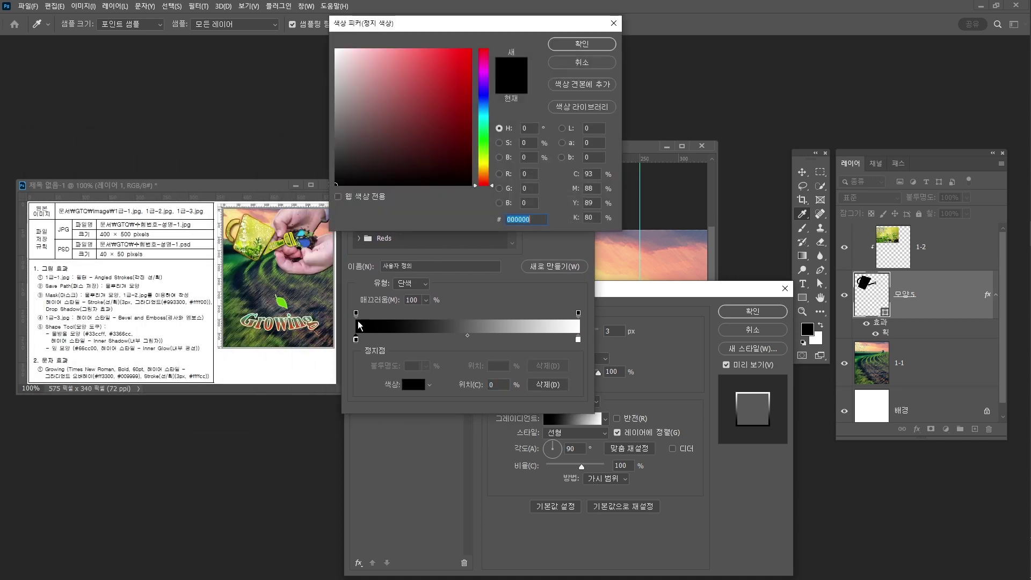
type("9933")
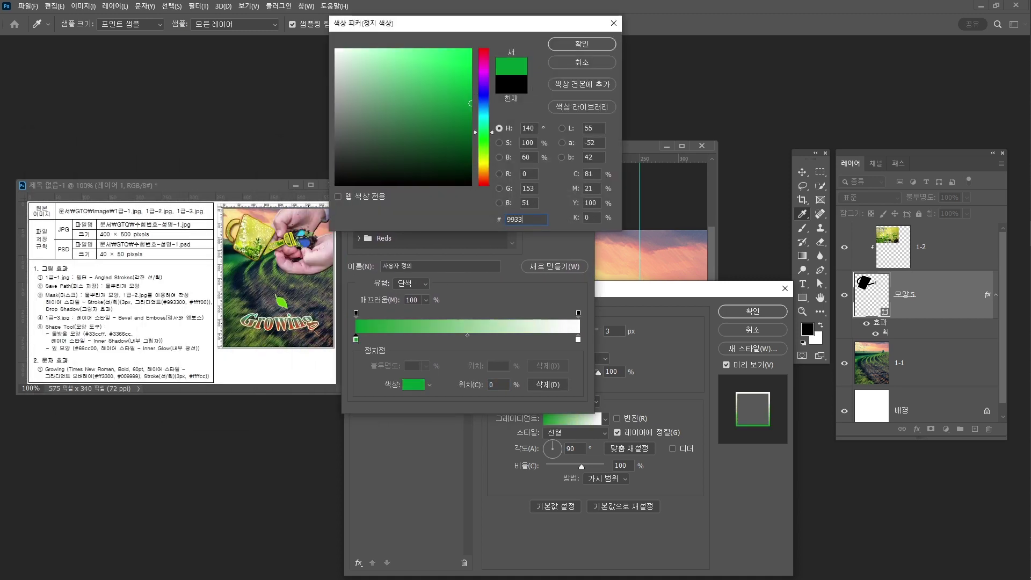
type("00")
key("Return")
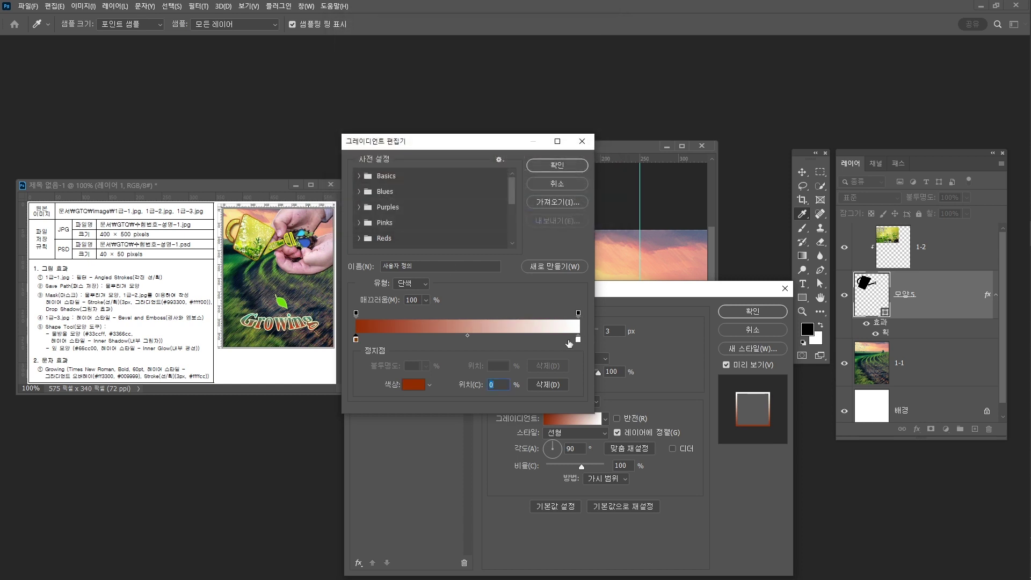
double_click(578, 339)
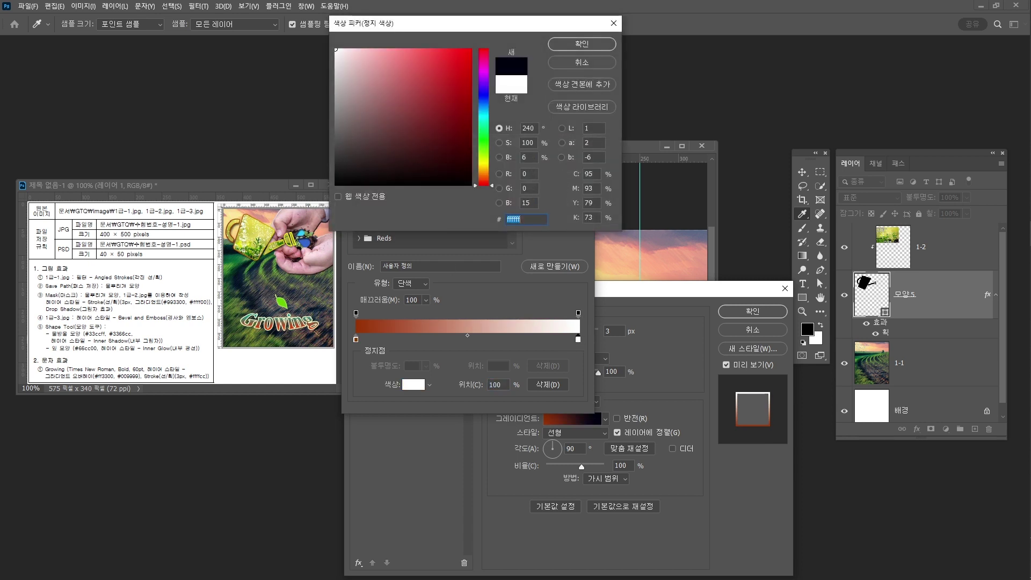
type("fff00")
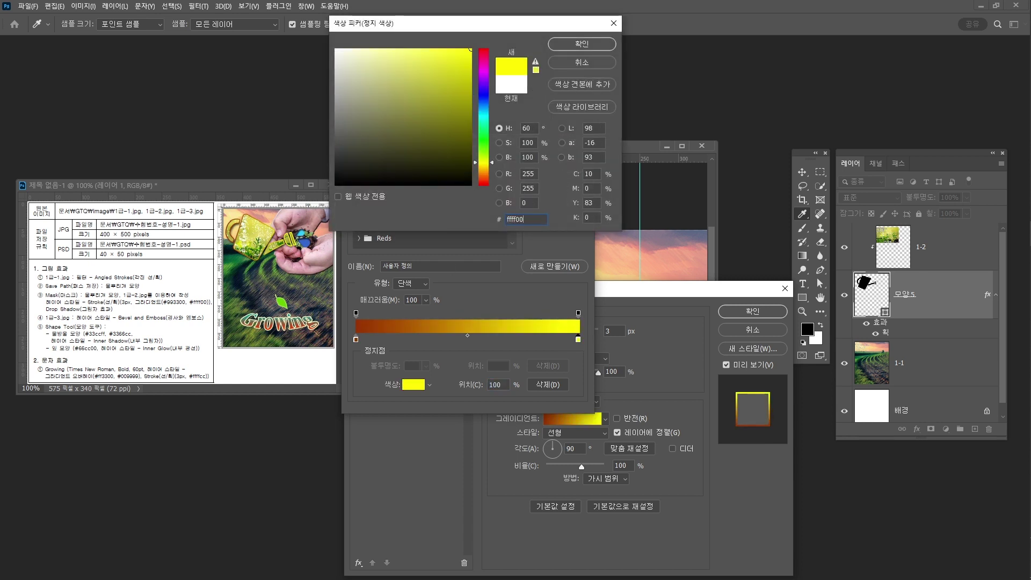
key("Return")
left_click(576, 170)
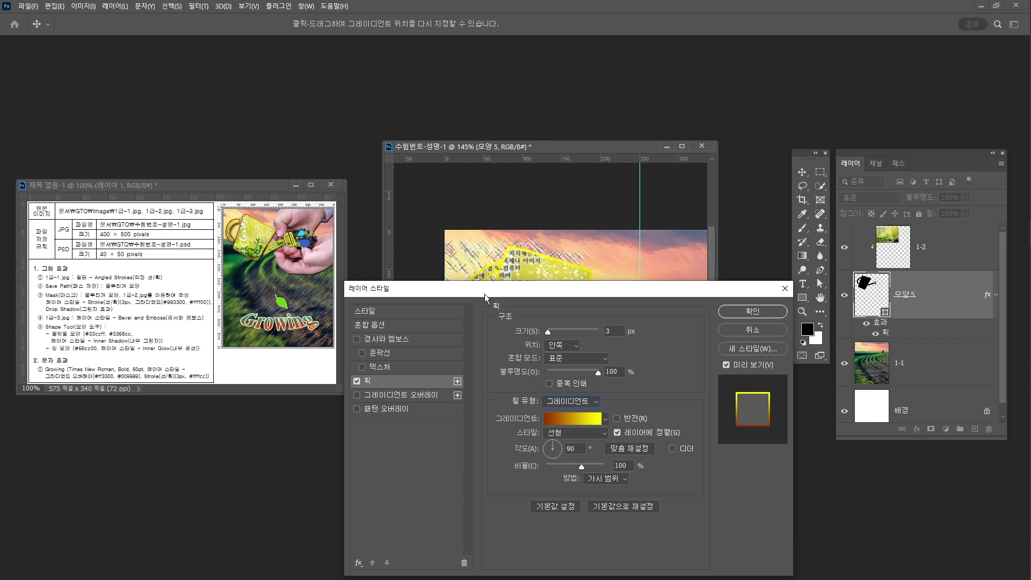
- Set the stroke gradient angle to 0°, checking the result on the canvas
left_click_drag(484, 294, 491, 377)
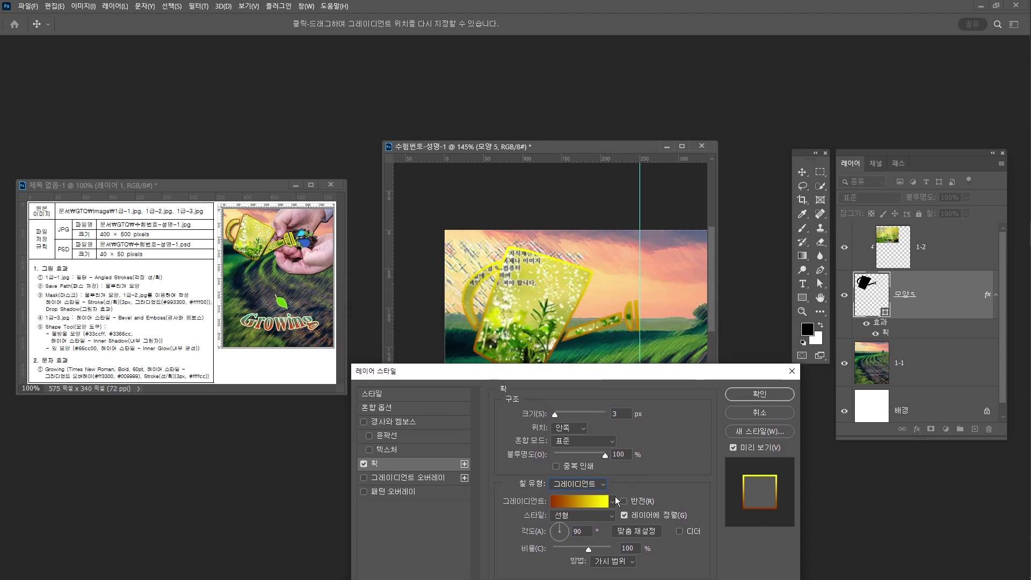
left_click(553, 533)
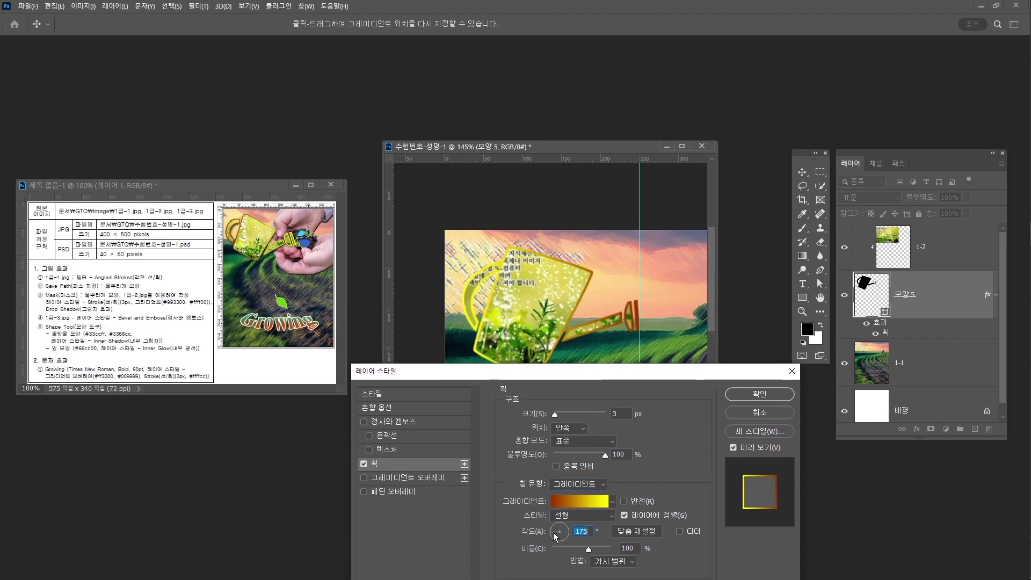
left_click(565, 530)
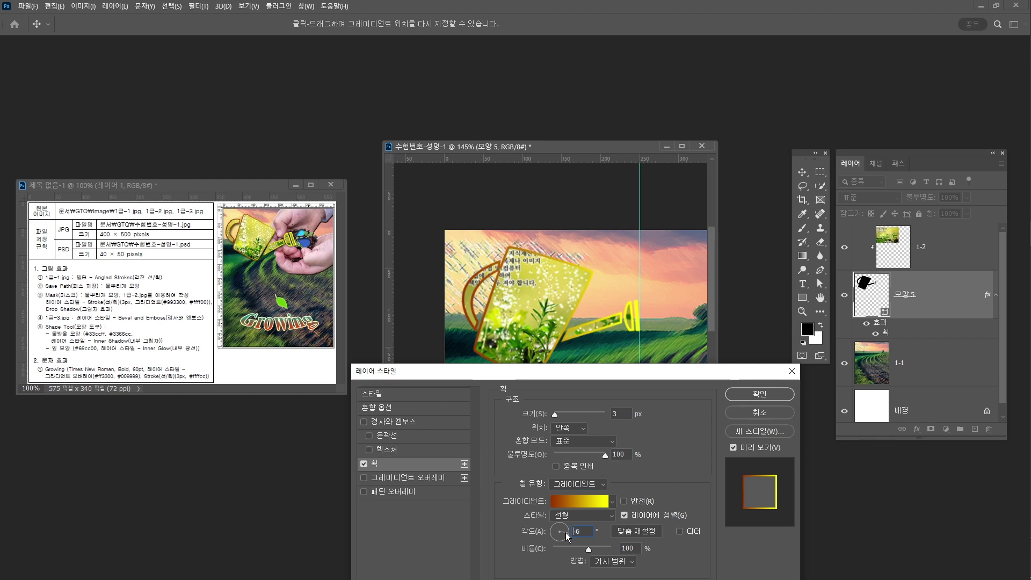
left_click_drag(581, 375, 584, 322)
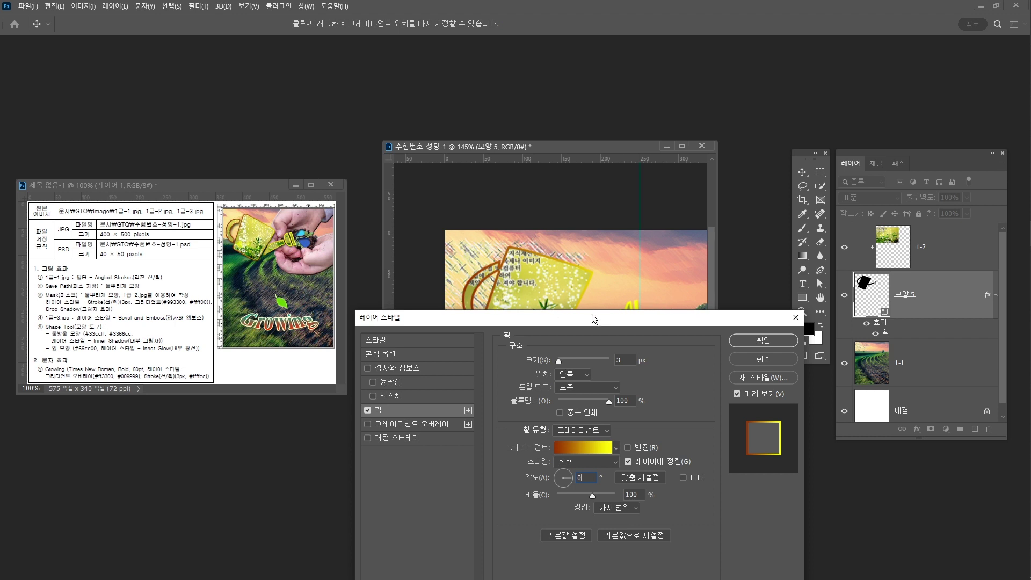
left_click_drag(591, 315, 592, 194)
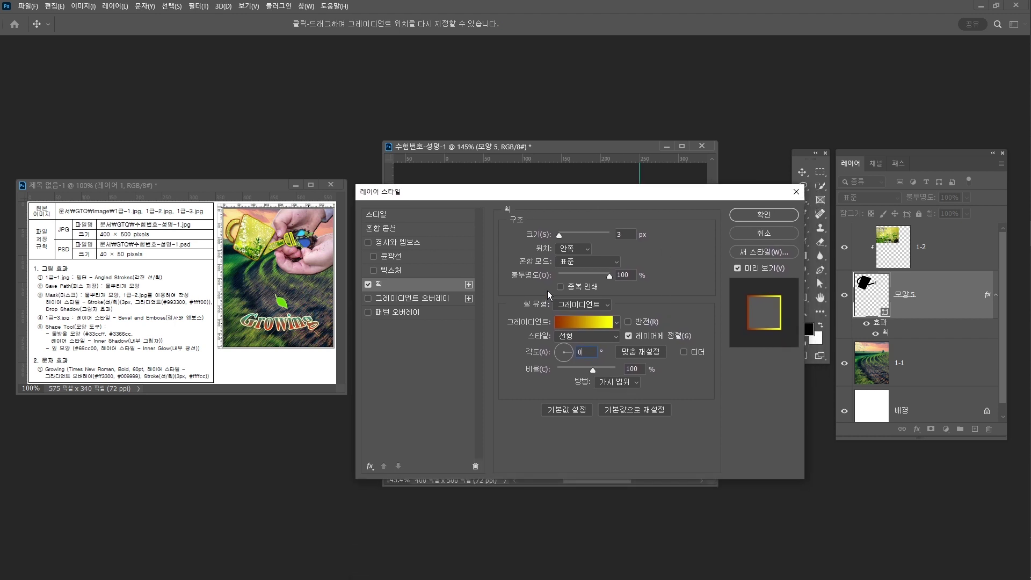
- Add a drop shadow (35%, 90°, 3 px distance, 7 px size) and apply both effects
left_click(371, 466)
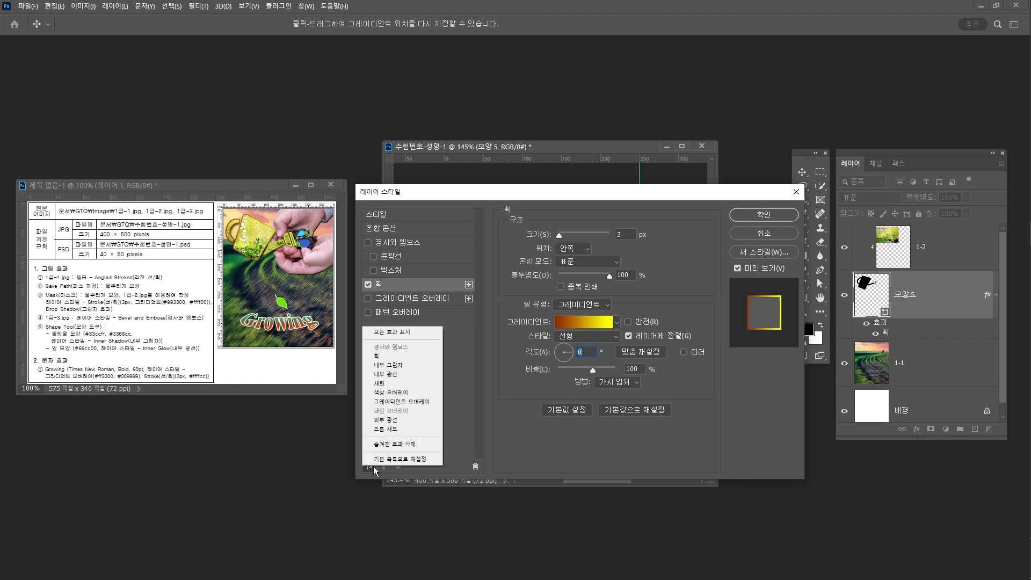
left_click(391, 429)
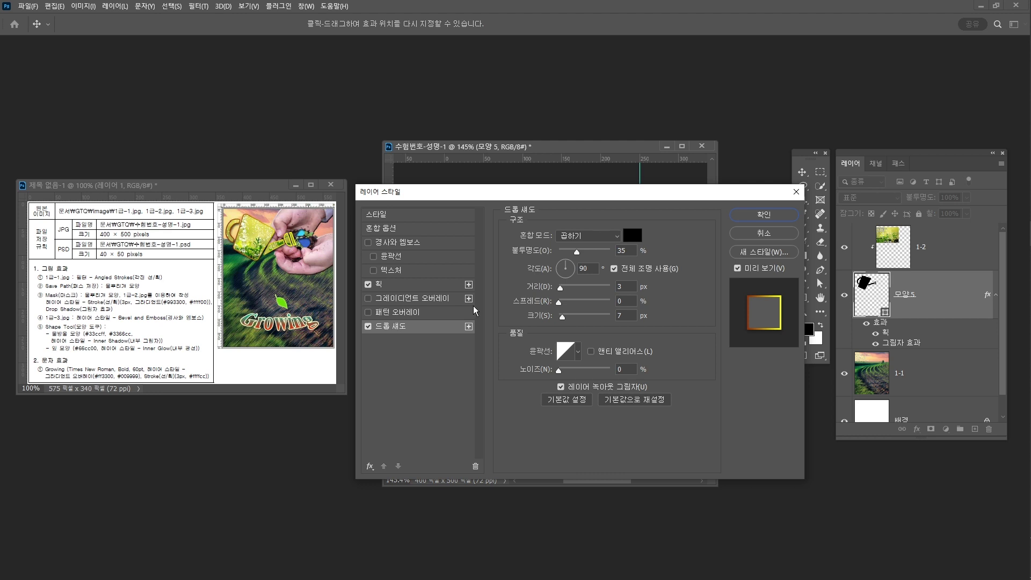
left_click(758, 213)
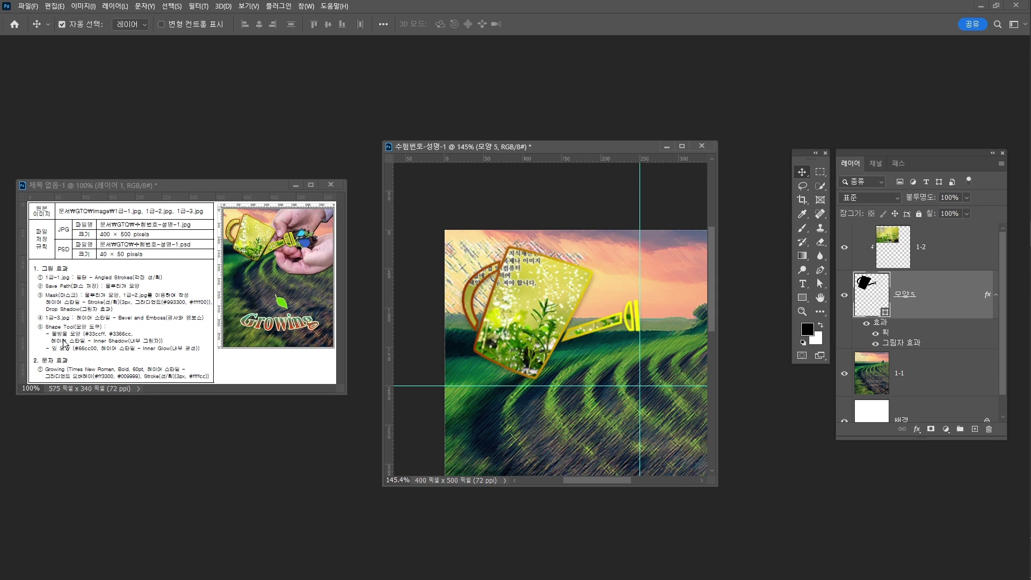
- Open 1급-3.jpg (432 × 400 px) with Ctrl+O and place its window beside the composition
left_click_drag(595, 368, 550, 294)
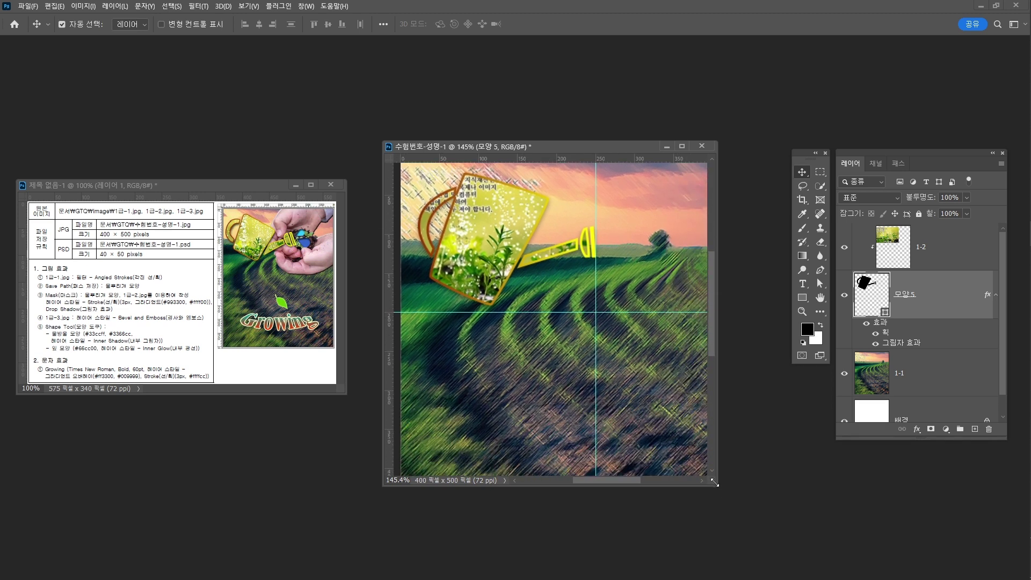
left_click_drag(715, 482, 767, 560)
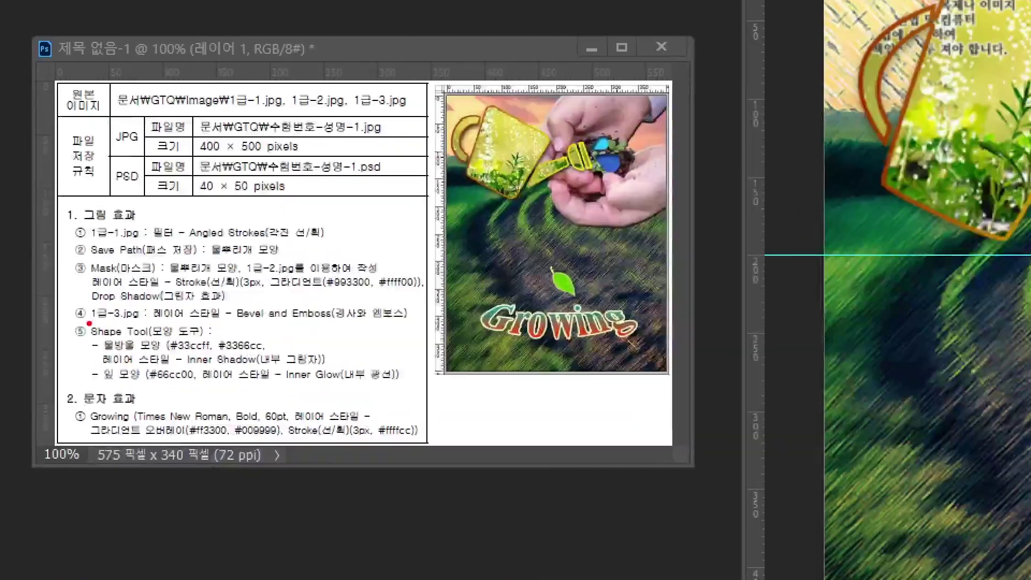
left_click_drag(88, 323, 221, 325)
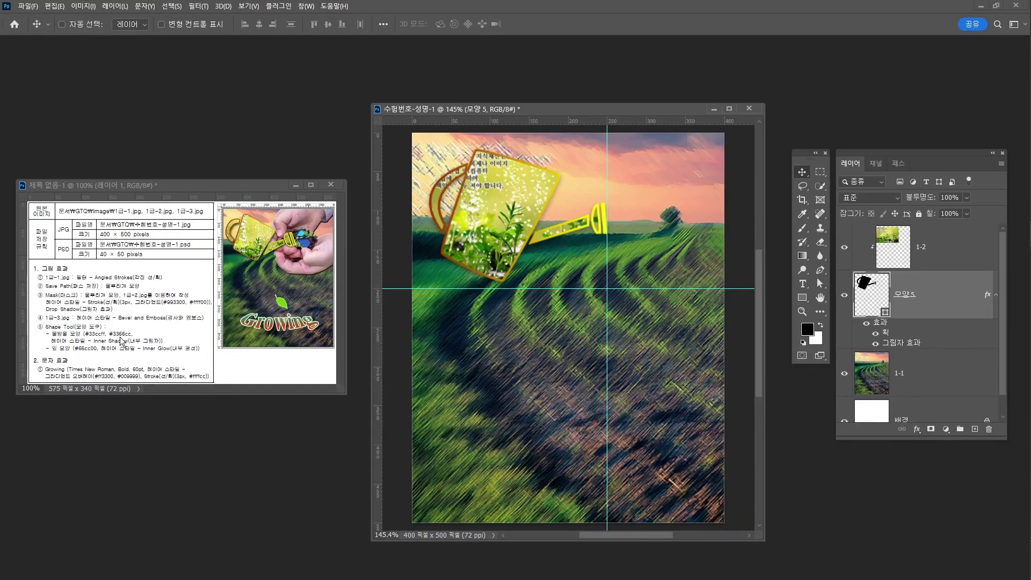
key("ctrl+o")
left_click(626, 191)
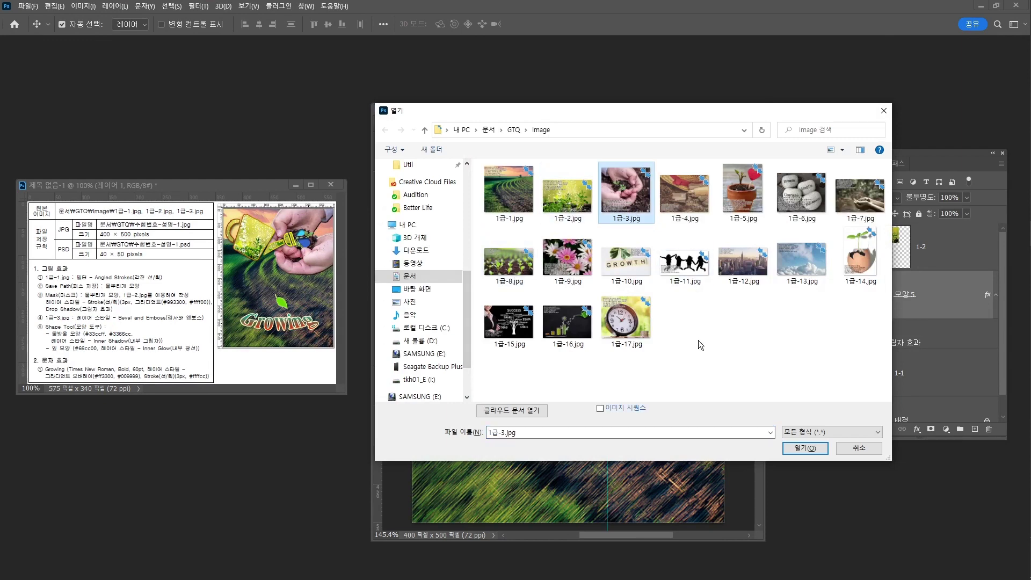
left_click(824, 449)
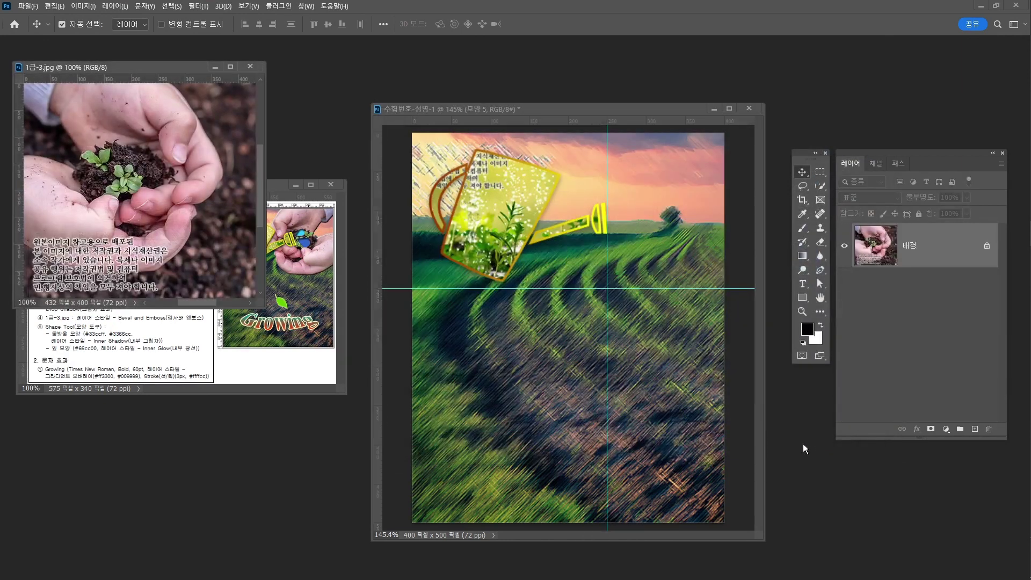
mouse_move(159, 69)
left_mouse_down()
mouse_move(176, 56)
mouse_move(219, 316)
mouse_move(457, 187)
mouse_move(450, 193)
mouse_move(489, 159)
left_mouse_up()
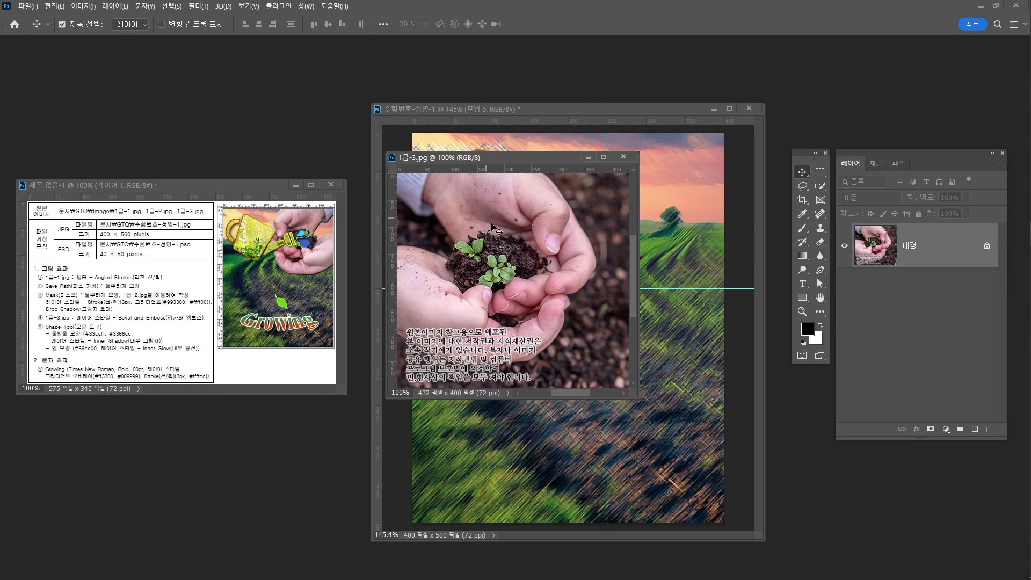
- Select the cupped hands and seedling in 1급-3.jpg with Object Selection
left_click(820, 186)
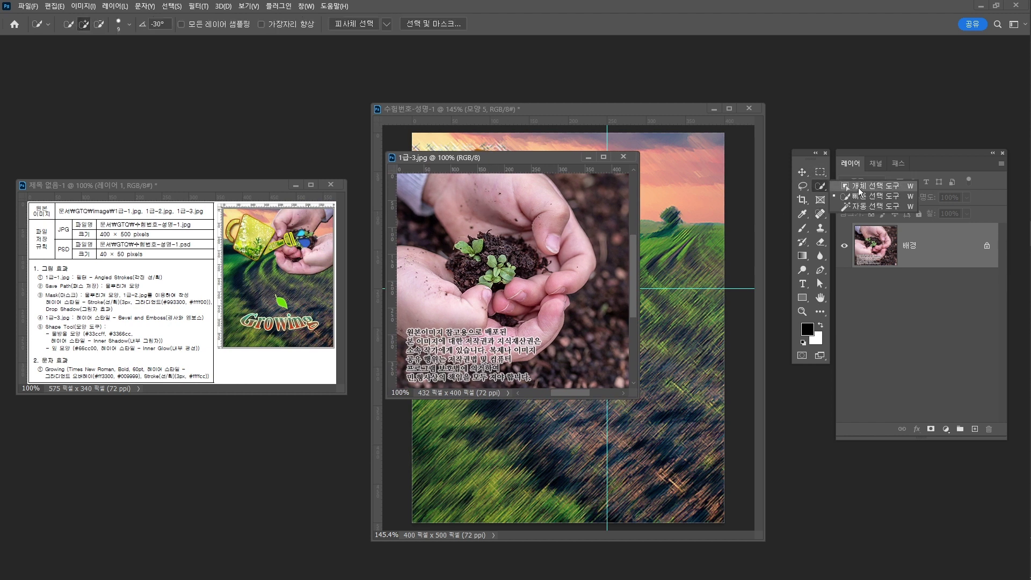
left_click(861, 188)
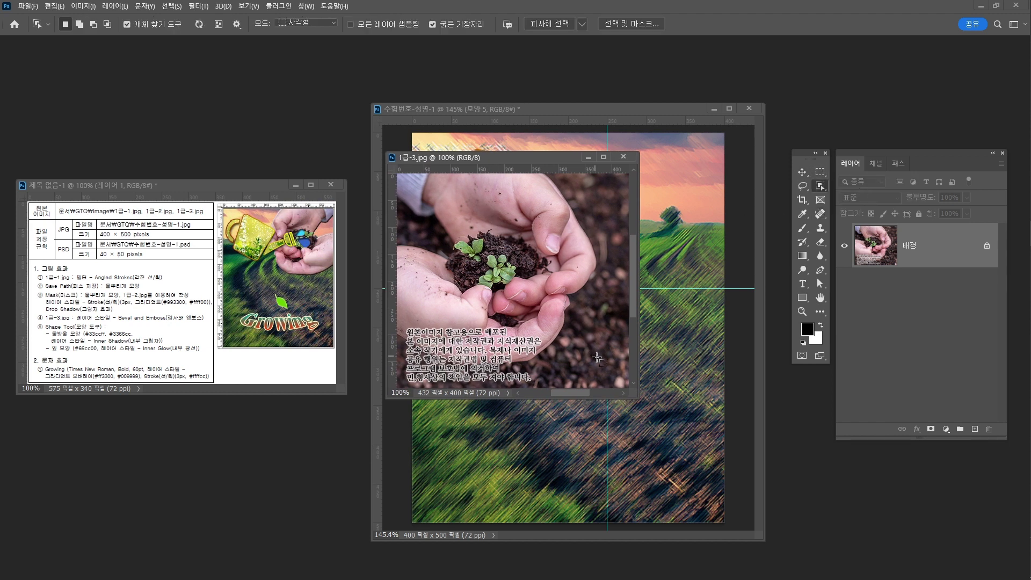
left_click_drag(606, 378, 458, 249)
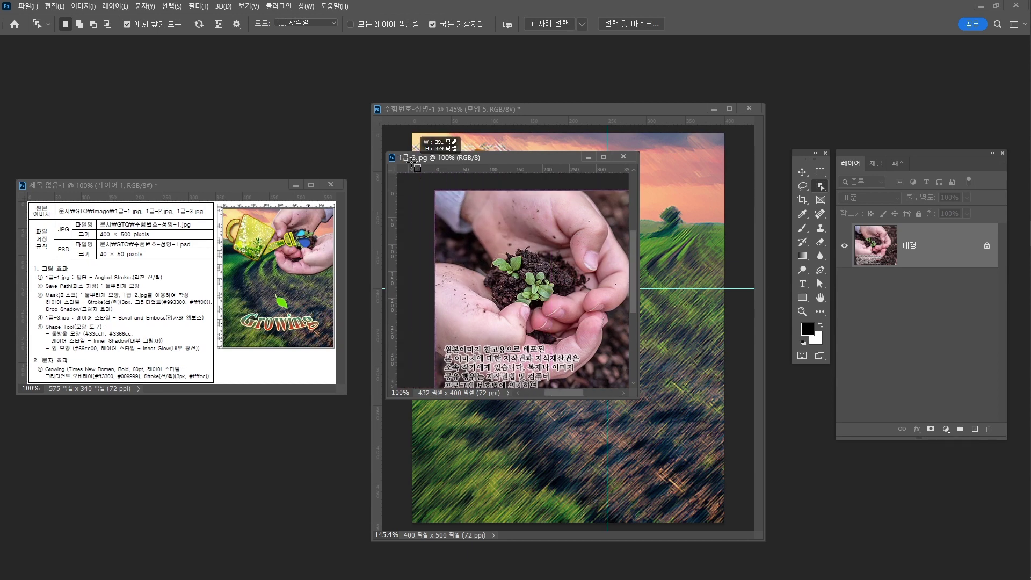
left_click_drag(503, 296, 503, 296)
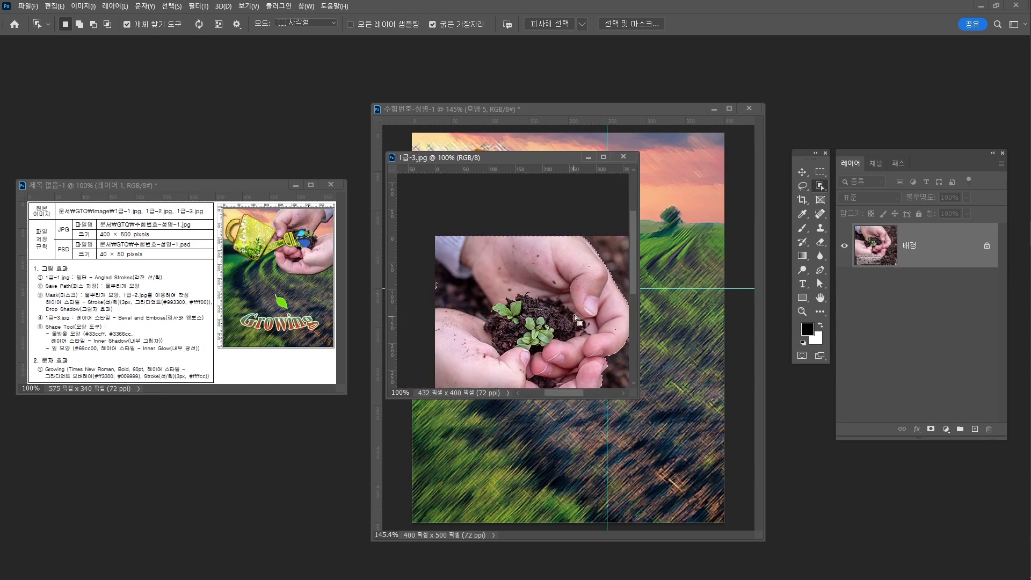
left_click_drag(639, 398, 729, 462)
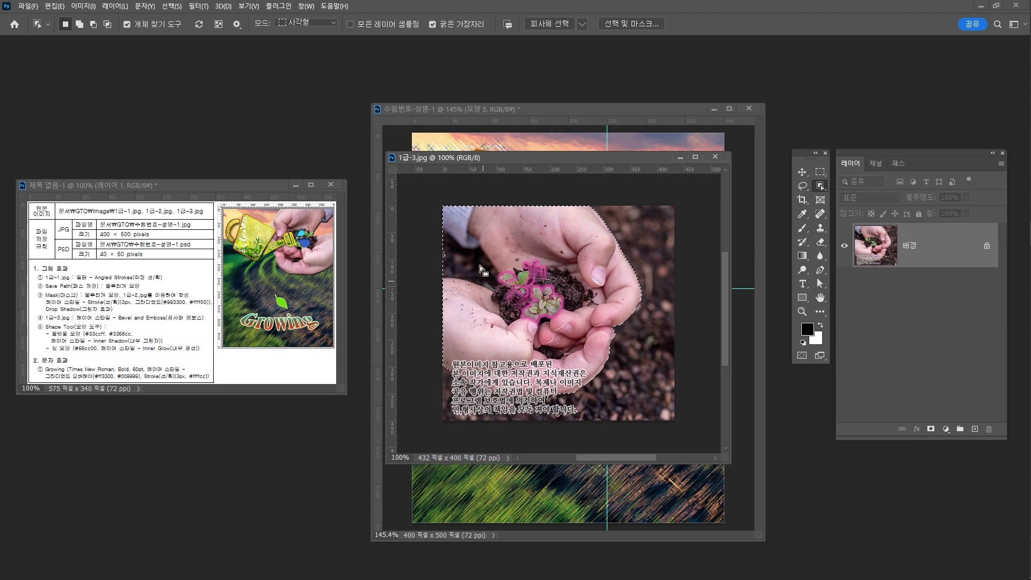
- Subtract the wrist area and watermark text from the selection using Quick Selection
right_click(821, 186)
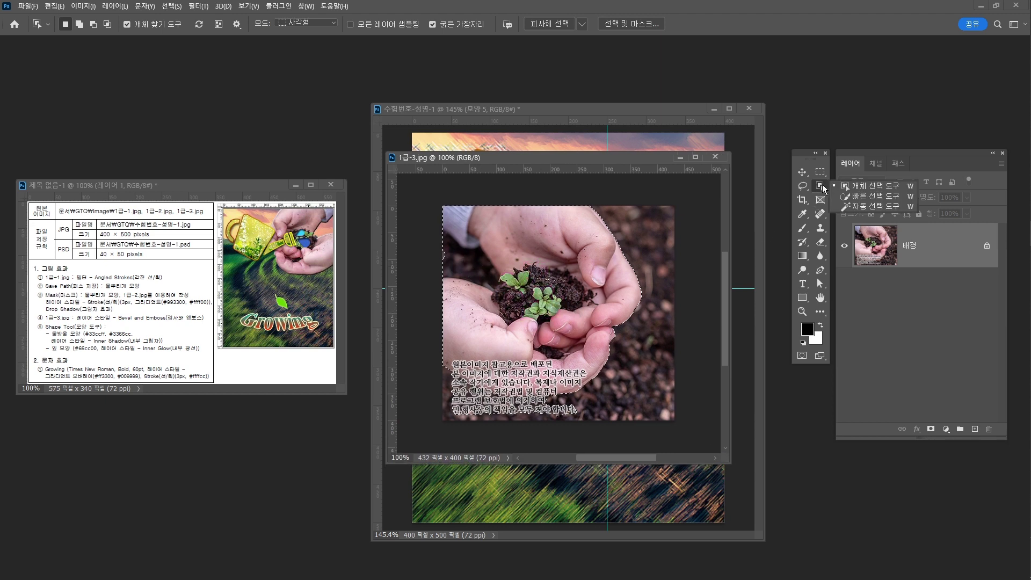
left_click(858, 196)
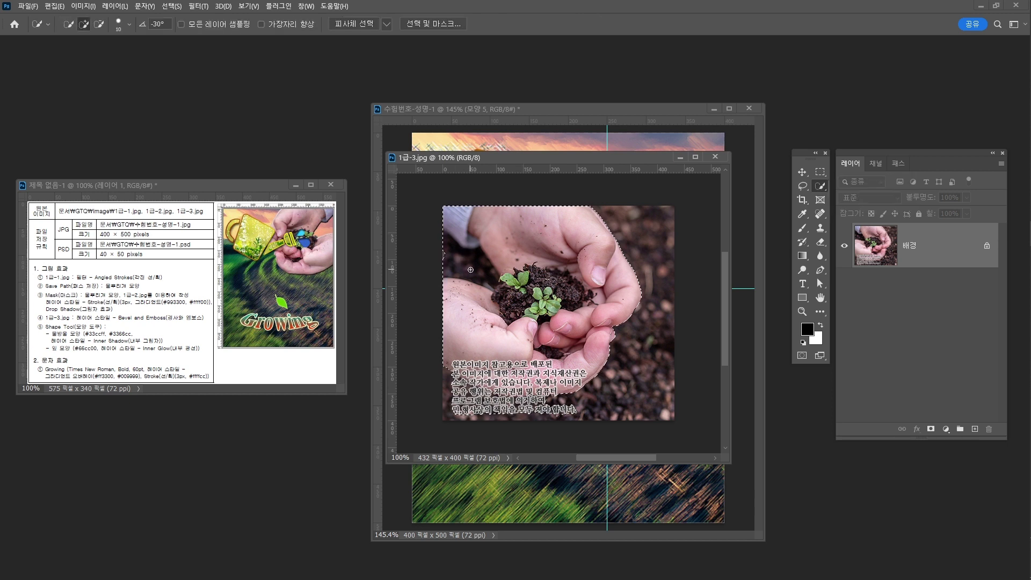
key("bracketright")
key("bracketright")
key("bracketright")
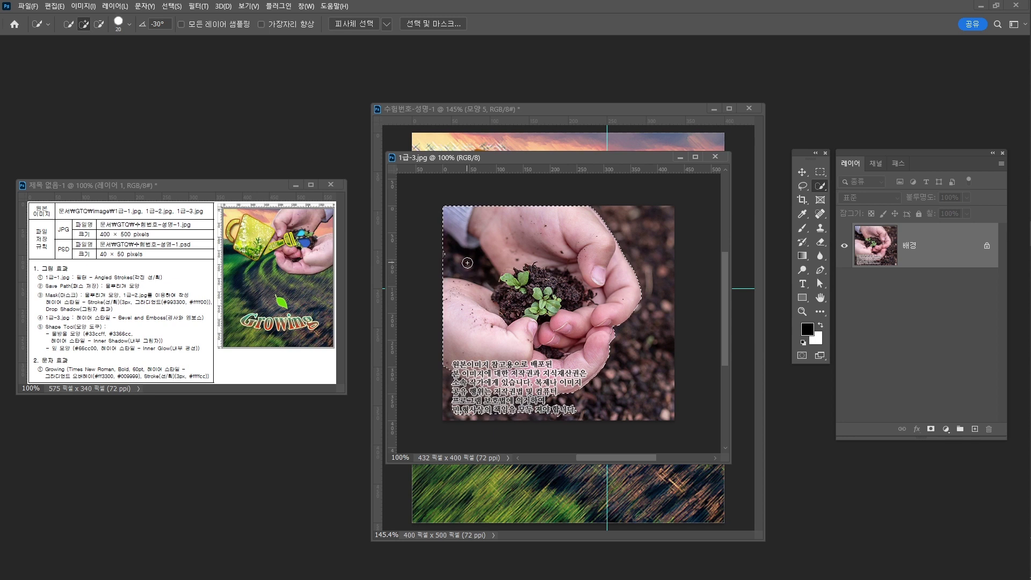
key("alt")
left_click_drag(448, 256, 472, 265)
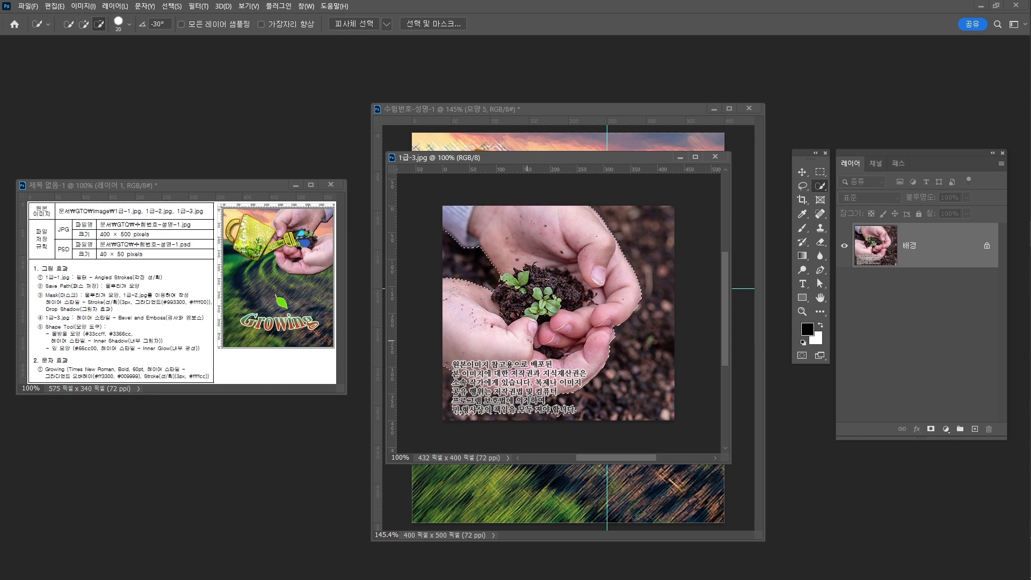
left_click_drag(583, 363, 578, 347)
key("ctrl+z")
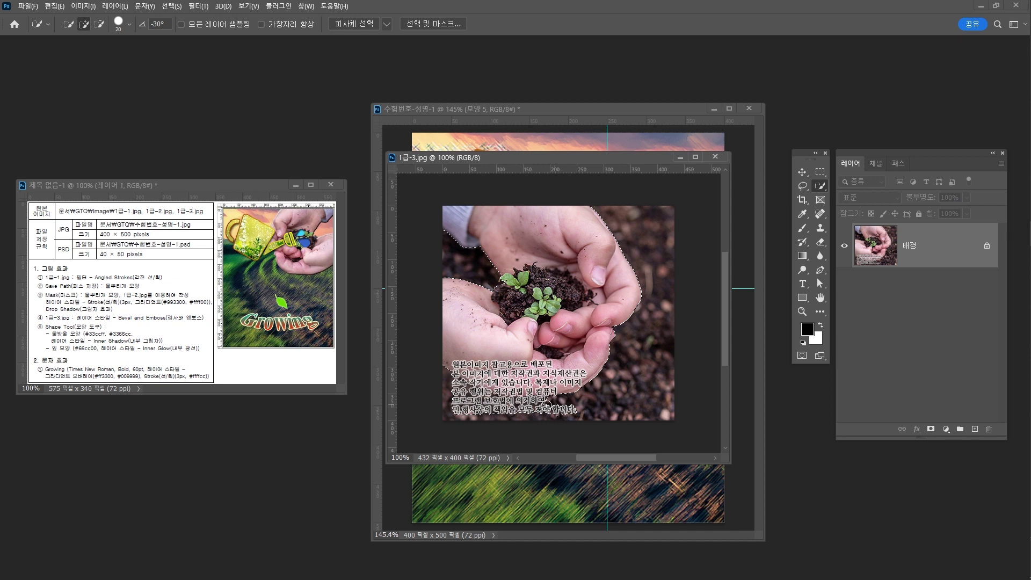
key("alt")
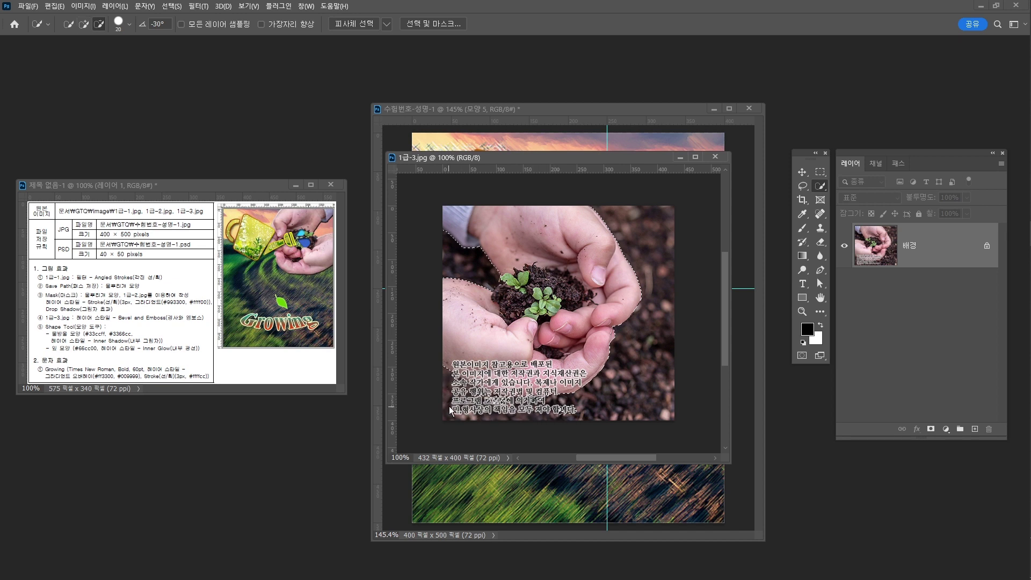
mouse_move(444, 381)
left_mouse_down()
mouse_move(515, 407)
mouse_move(549, 400)
left_mouse_up()
key("alt")
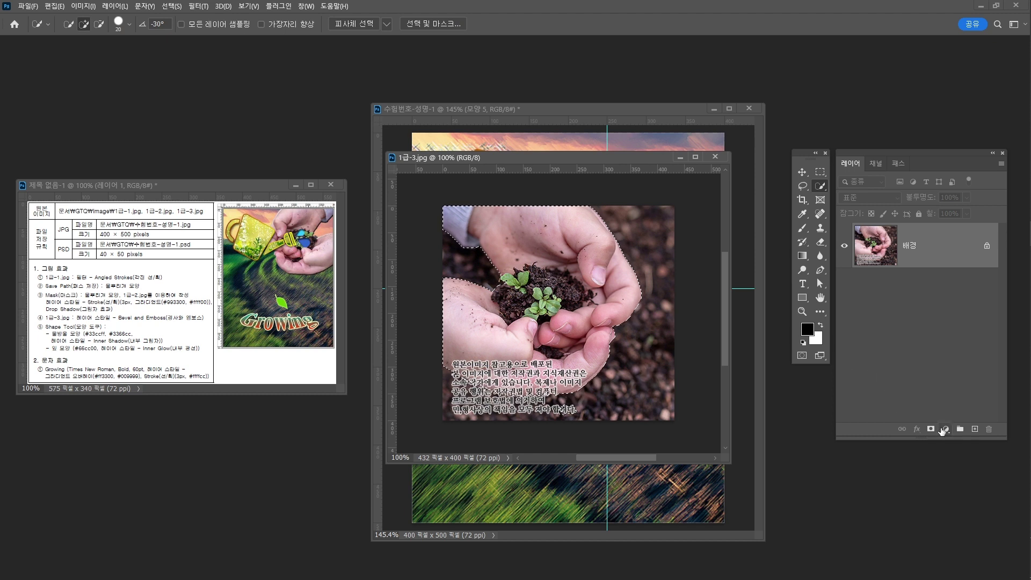
- Add a layer mask to 레이어 0 and paint black over the leftover text fragment
left_click(931, 428)
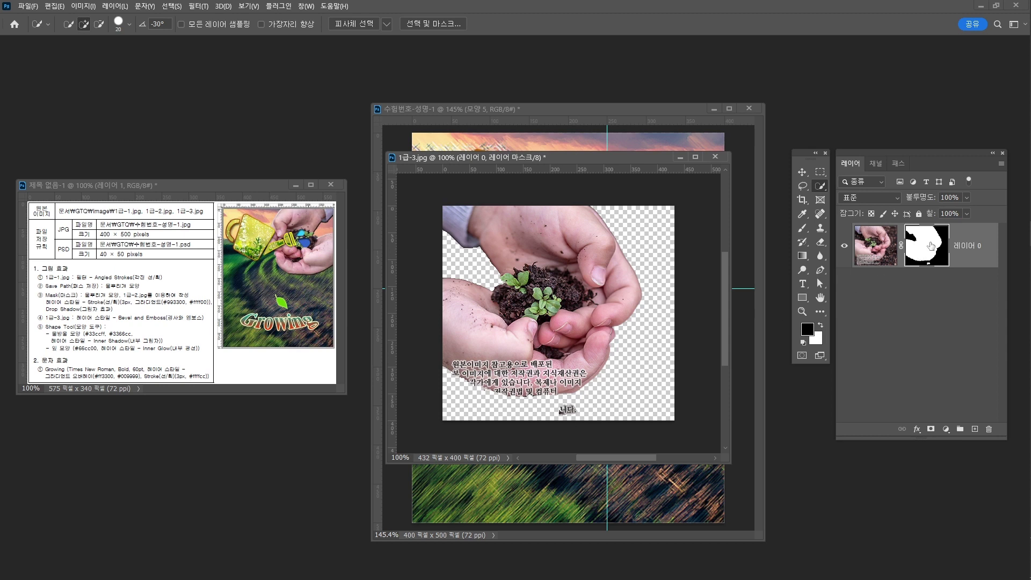
key("b")
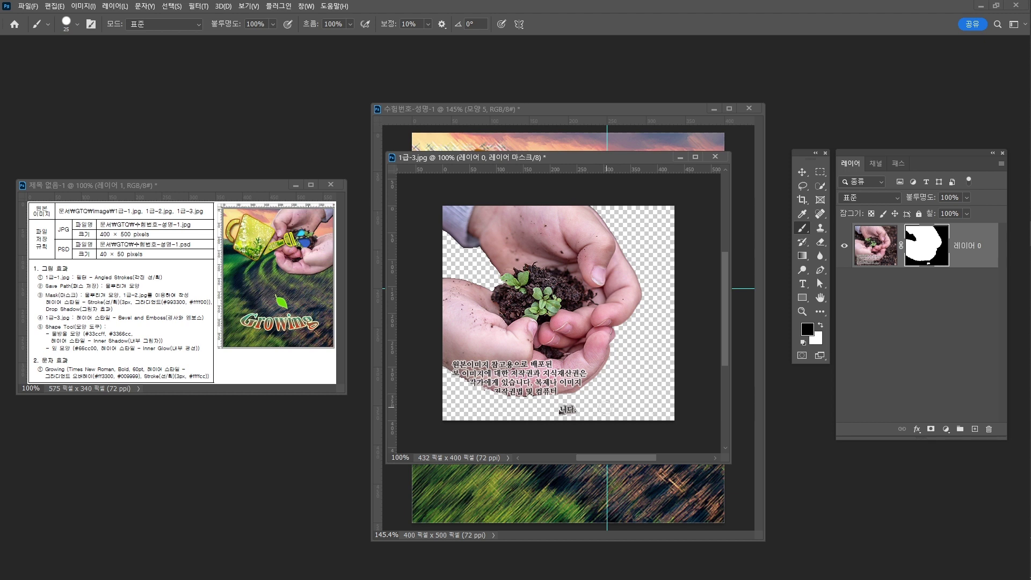
left_click_drag(604, 407, 561, 409)
- Copy the masked hands into the 수험번호 document and raise the layer above layer 1-2
key("v")
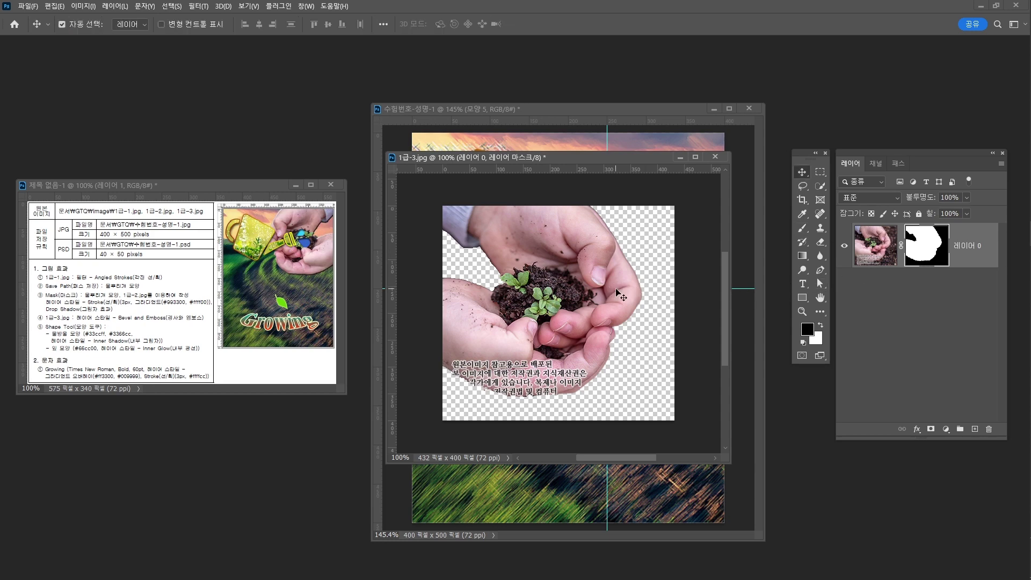
mouse_move(601, 281)
left_mouse_down()
mouse_move(610, 365)
mouse_move(588, 477)
mouse_move(569, 483)
left_mouse_up()
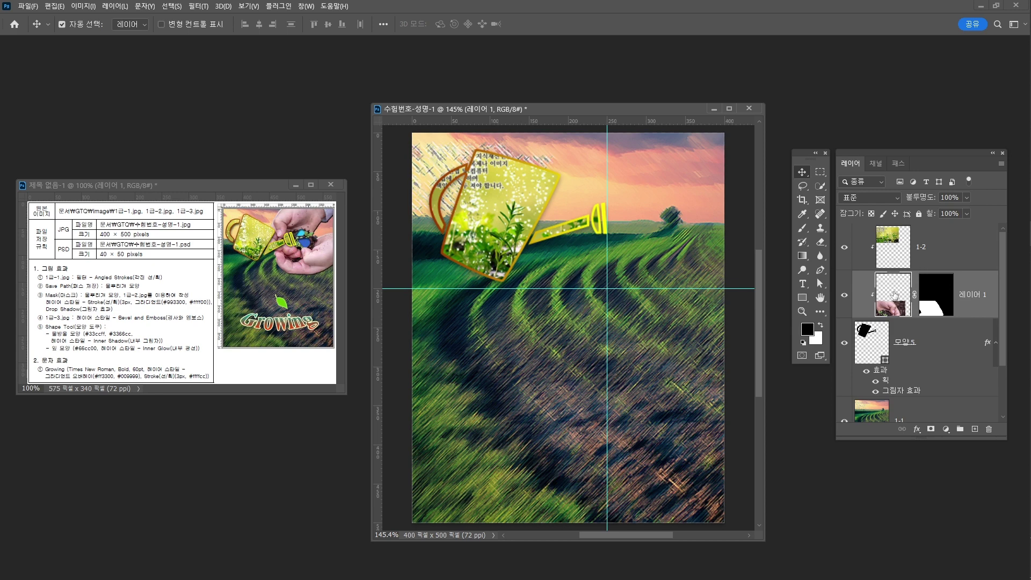
key("ctrl")
key("ctrl+bracketright")
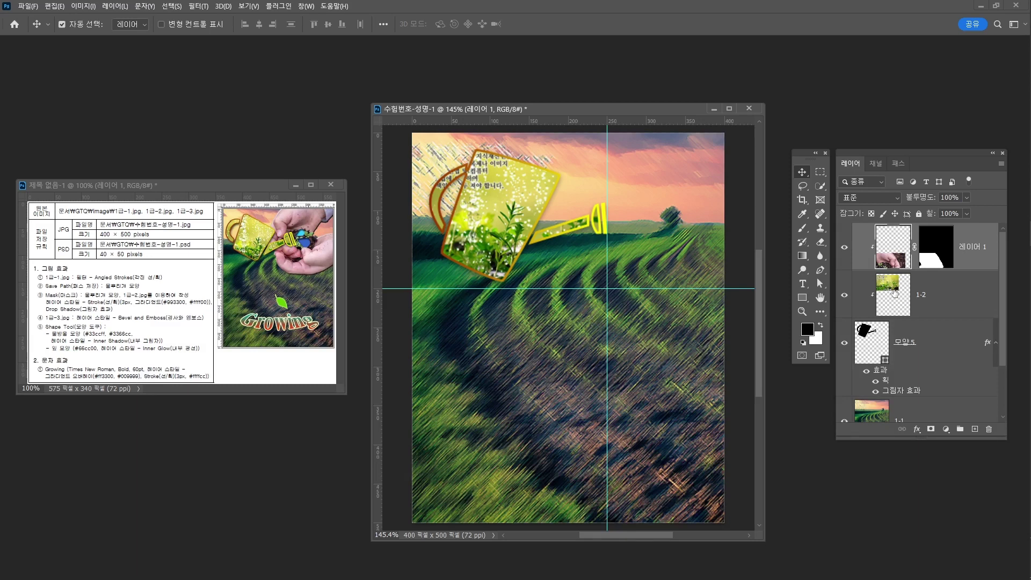
- Release the hands layer from the clipping mask and move it toward the top right
right_click(977, 237)
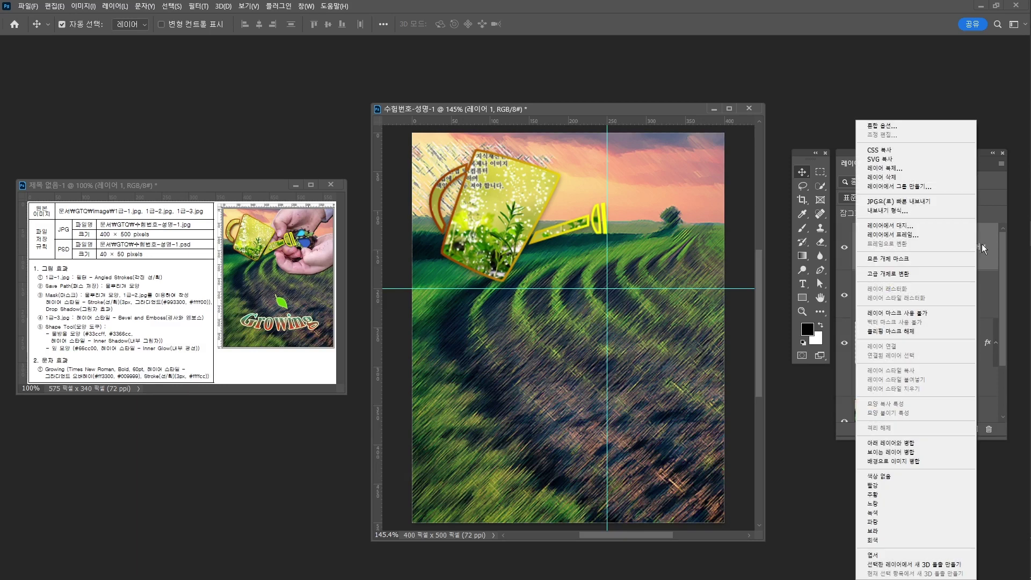
left_click(943, 333)
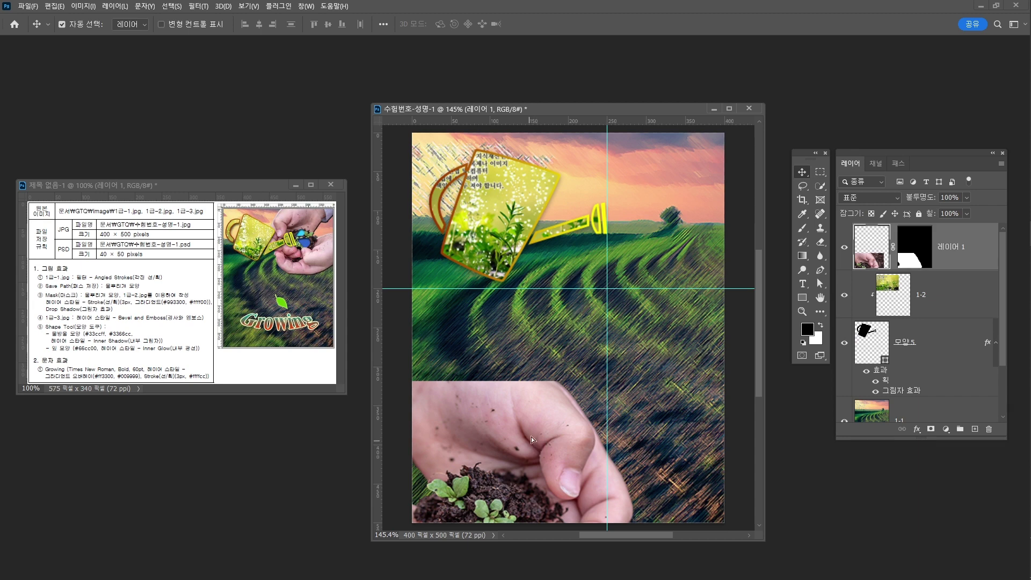
left_click_drag(536, 438, 655, 220)
- Scale the hands photo to about 64%, flip it horizontally and set it upper right
key("ctrl+t")
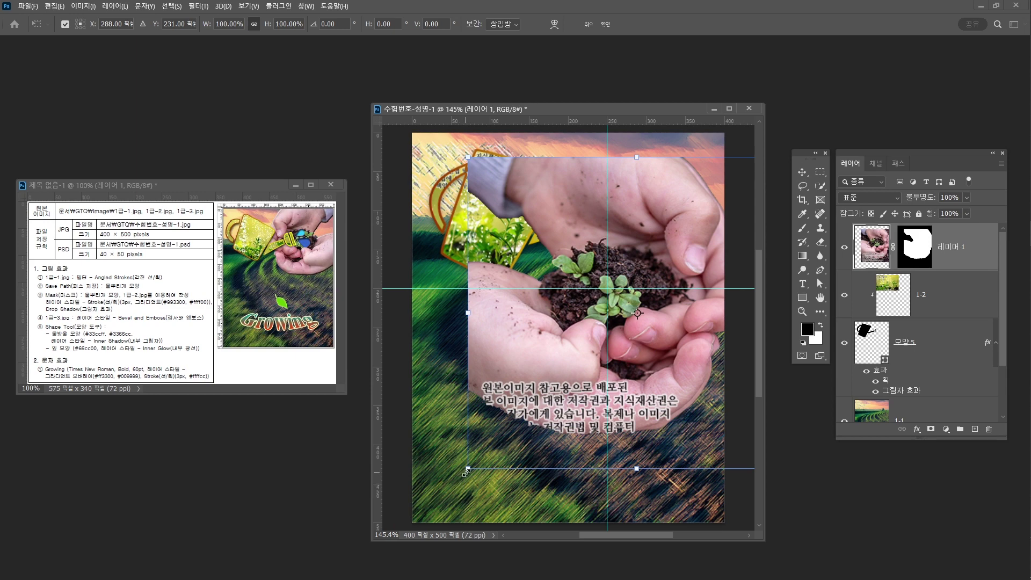
left_click_drag(461, 480, 587, 365)
left_click_drag(710, 215, 636, 188)
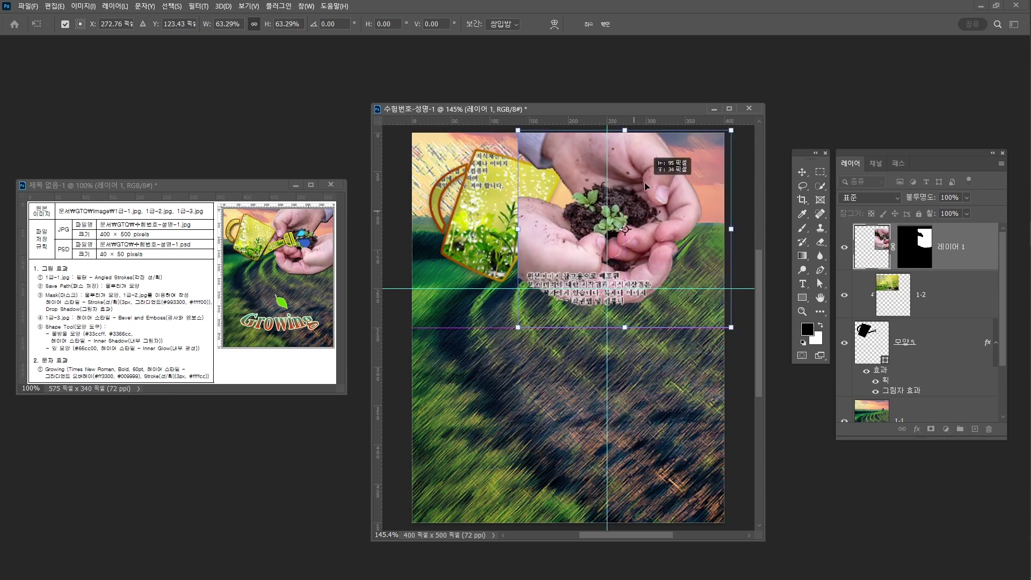
right_click(651, 202)
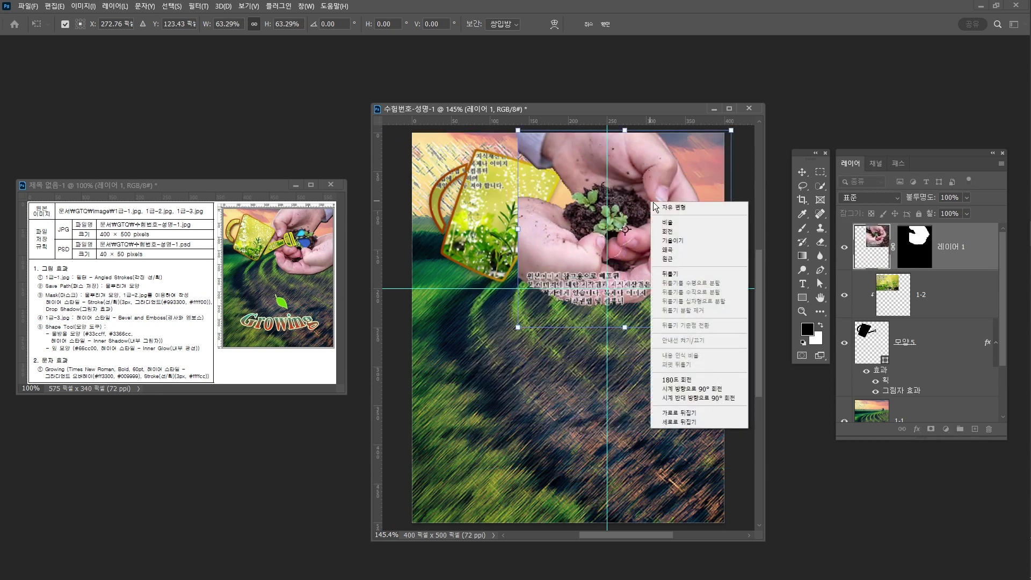
left_click(708, 412)
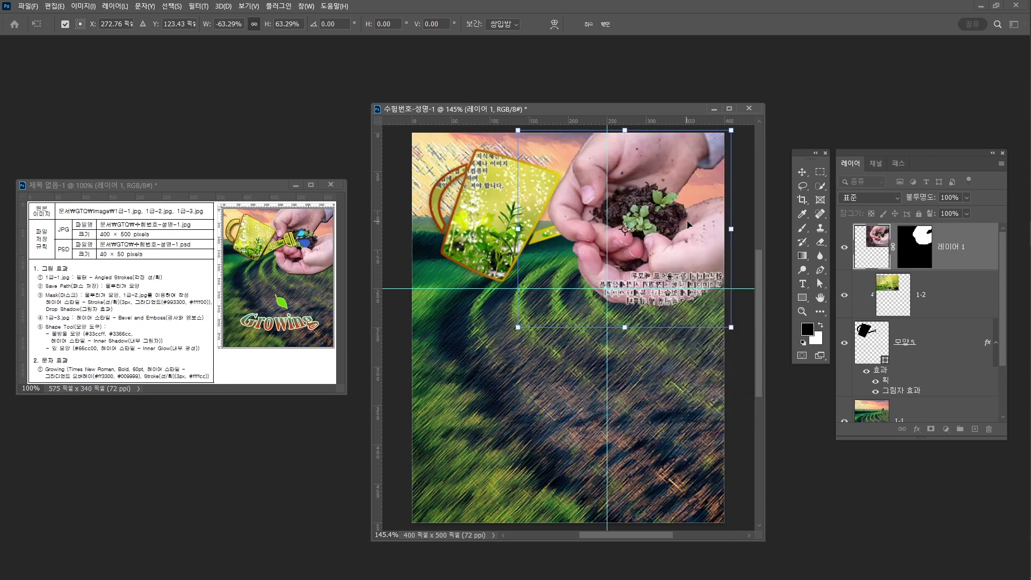
left_click_drag(698, 234, 699, 236)
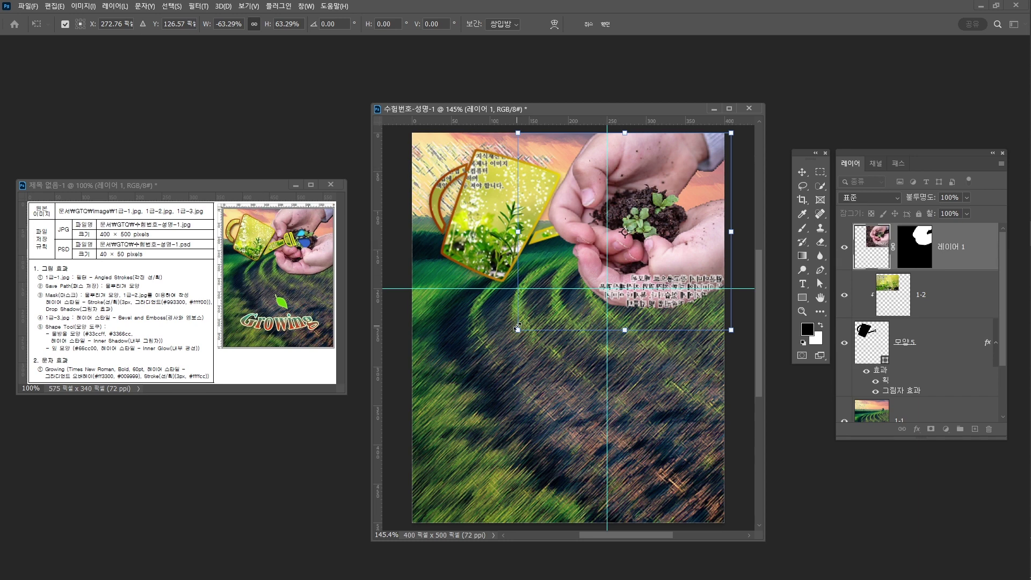
mouse_move(517, 326)
left_mouse_down()
mouse_move(535, 317)
mouse_move(516, 329)
left_mouse_up()
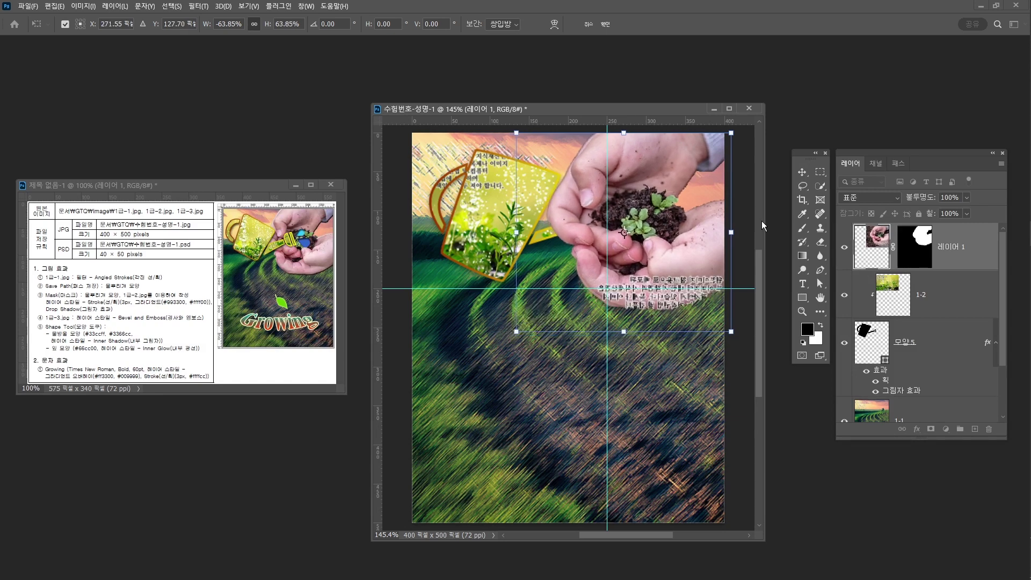
key("Return")
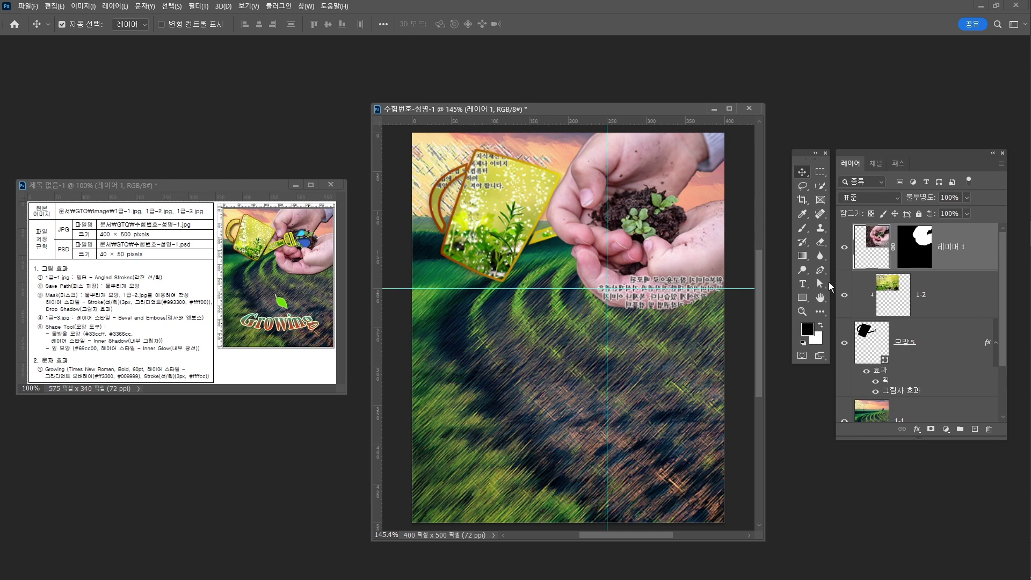
- Nudge the hands up, move its layer below 모양5 and rename it 1-3
left_click_drag(698, 253, 698, 249)
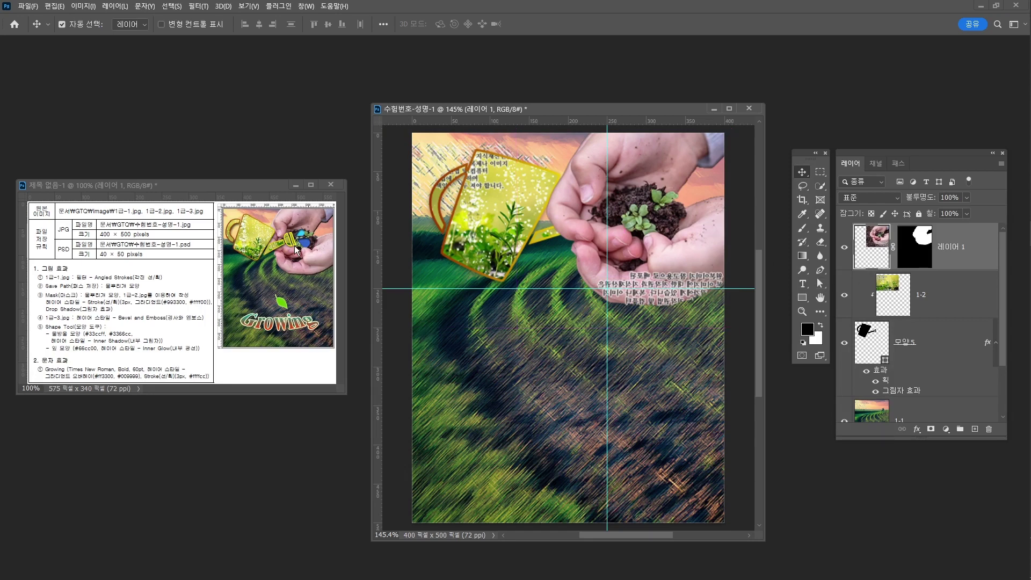
left_click_drag(961, 245, 948, 391)
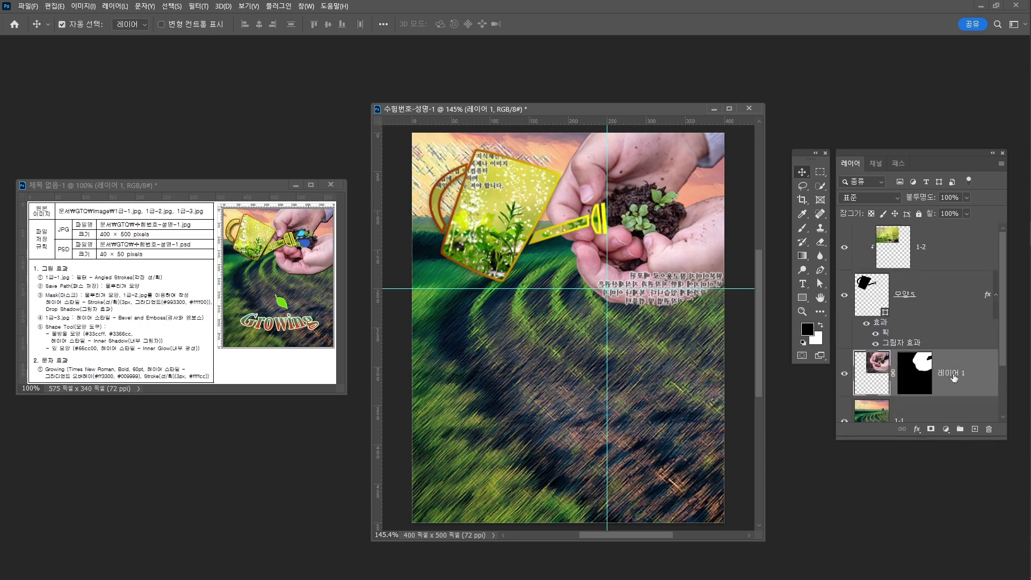
double_click(950, 373)
type("1-3")
key("Return")
- Apply a Bevel and Emboss (경사와 엠보스) effect to layer 1-3 with default settings
left_click(917, 430)
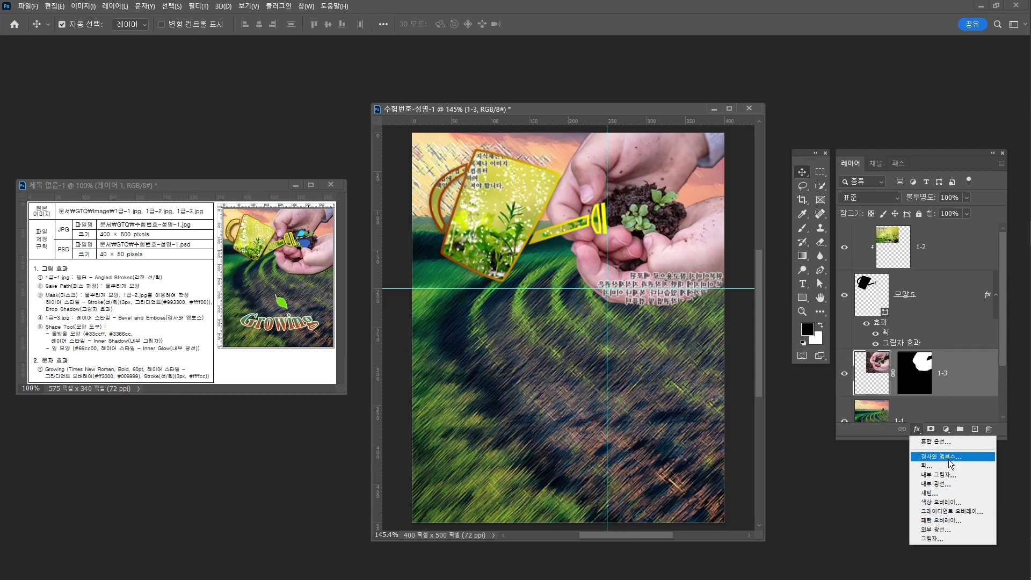
left_click(949, 458)
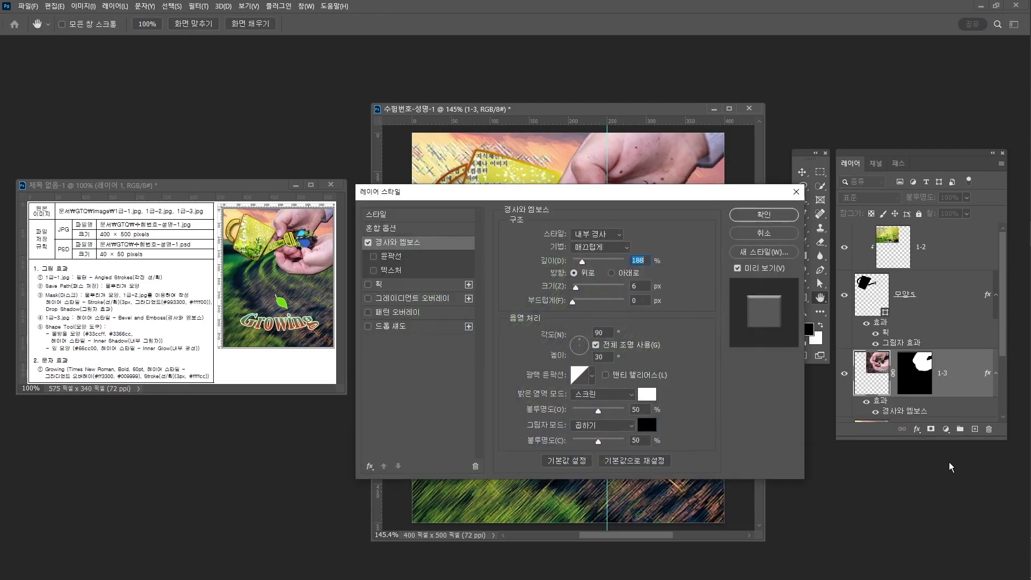
left_click(773, 217)
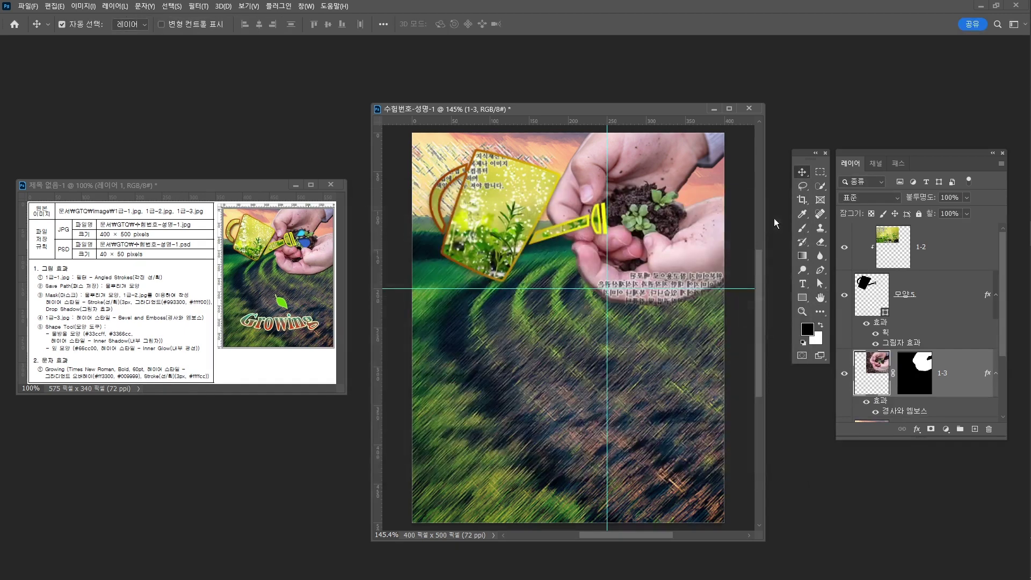
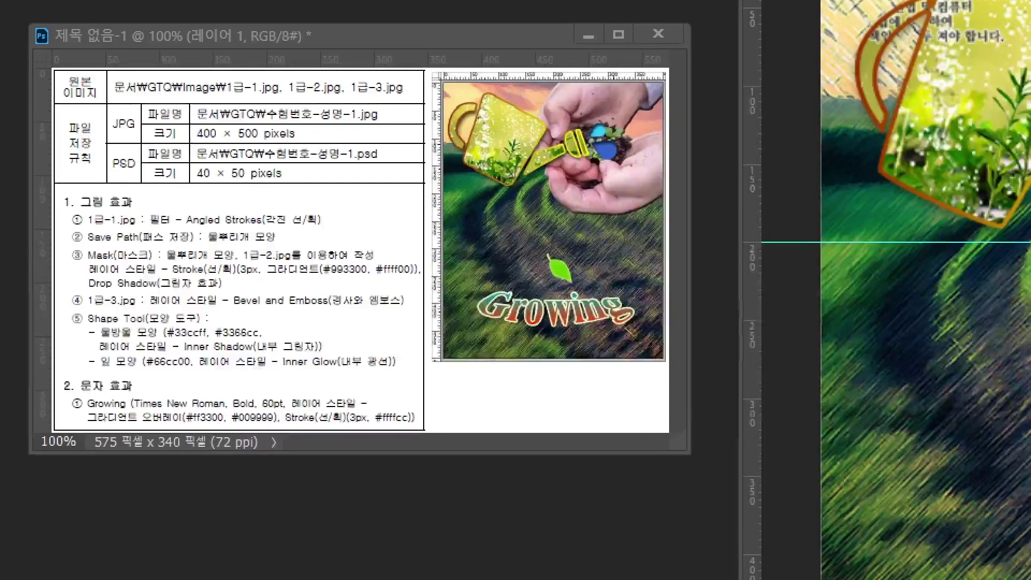
- Open the Window (창) menu to see which panels can be shown
left_click_drag(130, 338, 137, 336)
left_click_drag(145, 373, 146, 386)
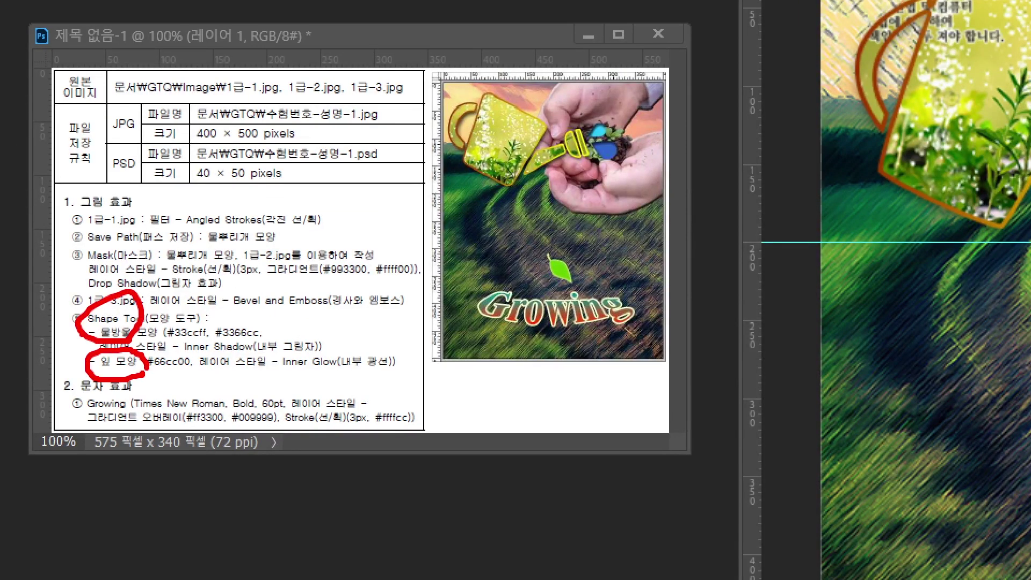
mouse_move(586, 295)
left_mouse_down()
mouse_move(522, 288)
mouse_move(582, 299)
left_mouse_up()
mouse_move(628, 171)
left_mouse_down()
mouse_move(623, 129)
mouse_move(638, 161)
left_mouse_up()
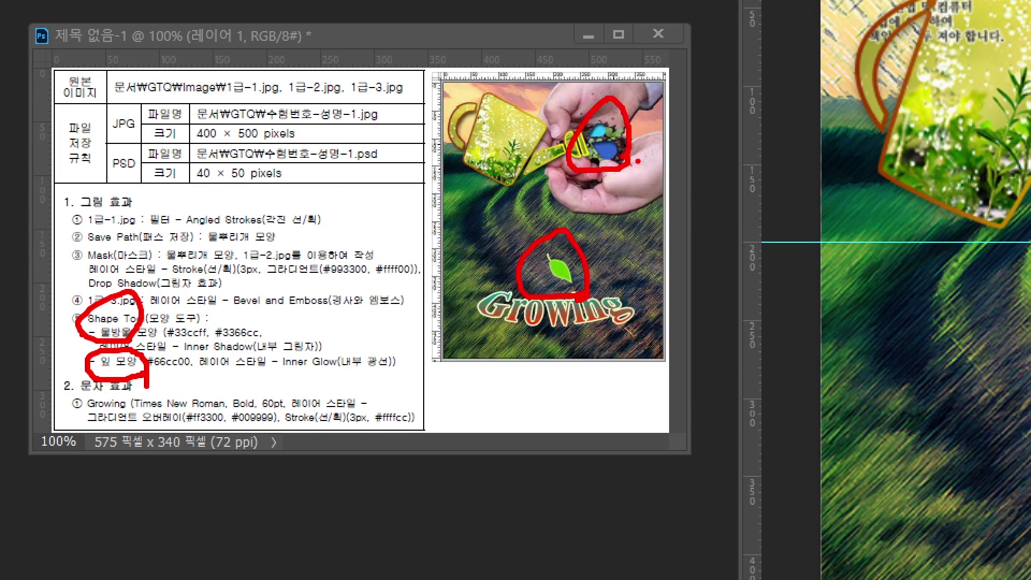
left_click(305, 6)
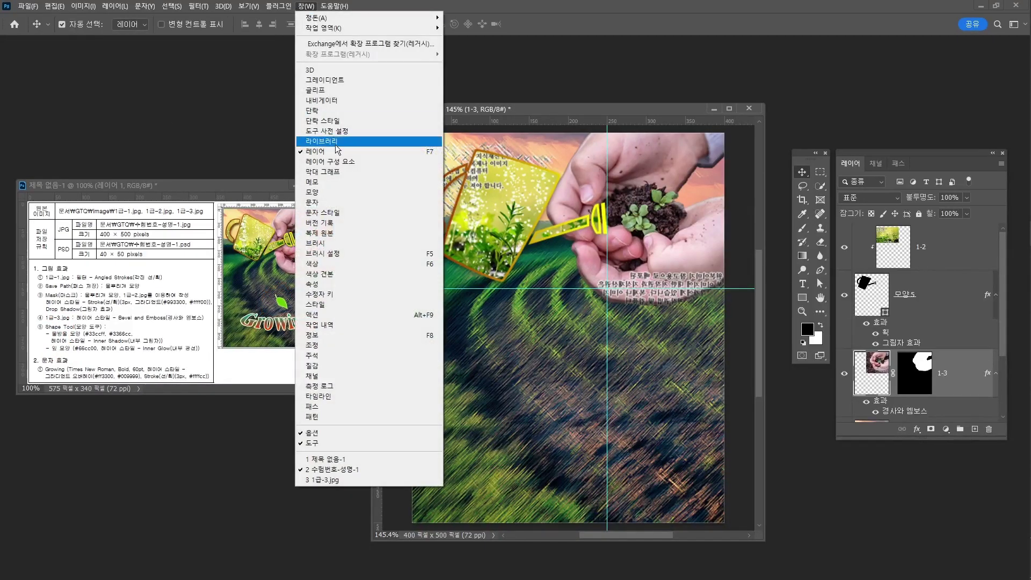
- Show the Shapes panel and search it for watering-can (물뿌) and leaf (잎) shapes
left_click(347, 196)
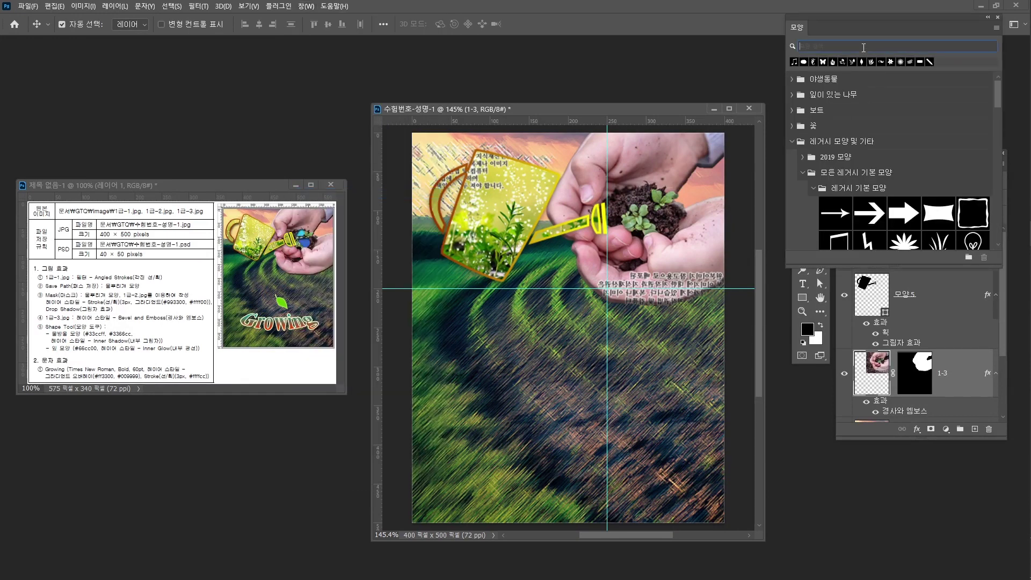
type("an")
type("물뿌")
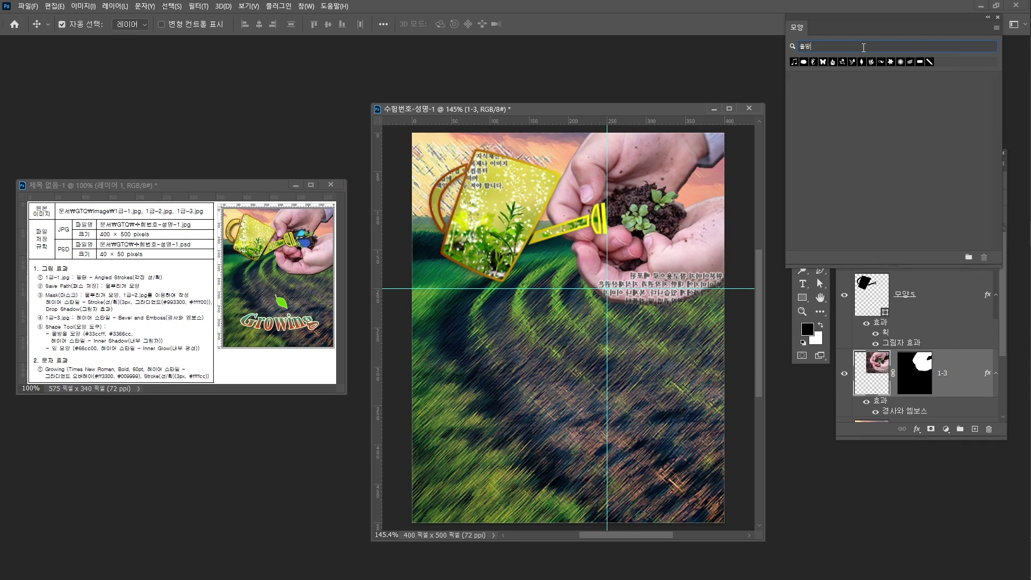
key("BackSpace")
key("BackSpace")
key("BackSpace")
type("잎")
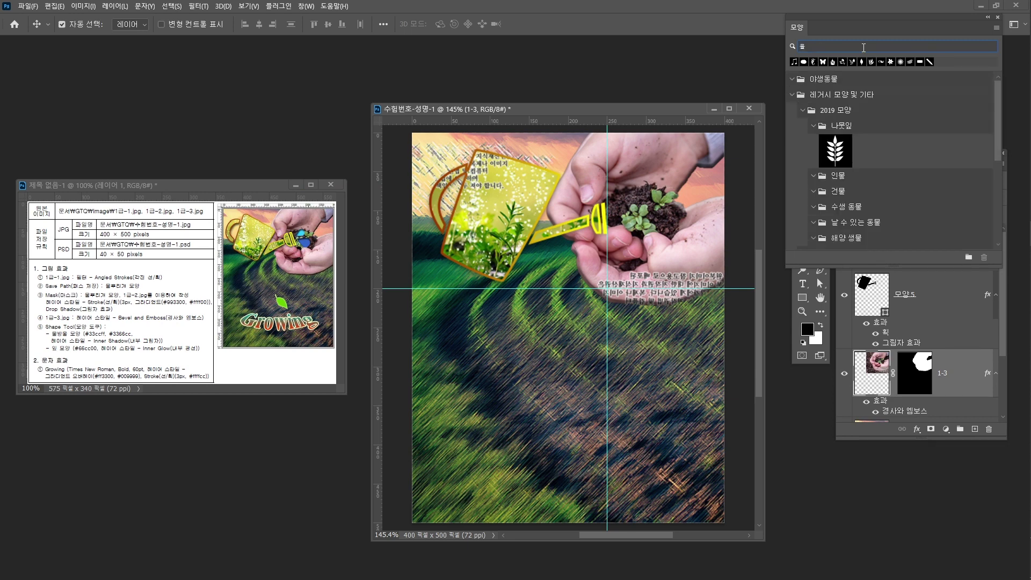
scroll(881, 156, "down", 3)
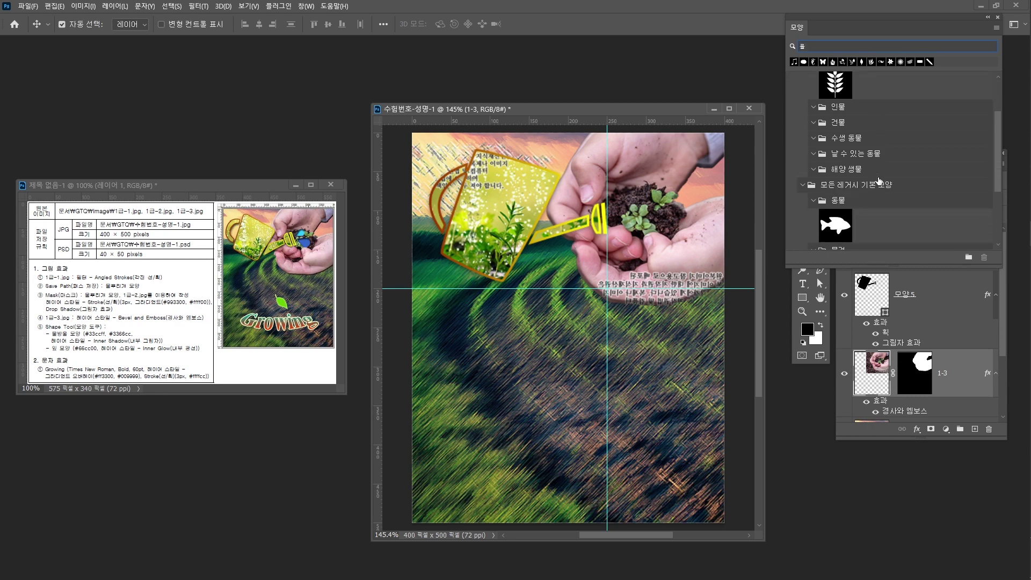
scroll(879, 172, "down", 3)
scroll(879, 178, "up", 5)
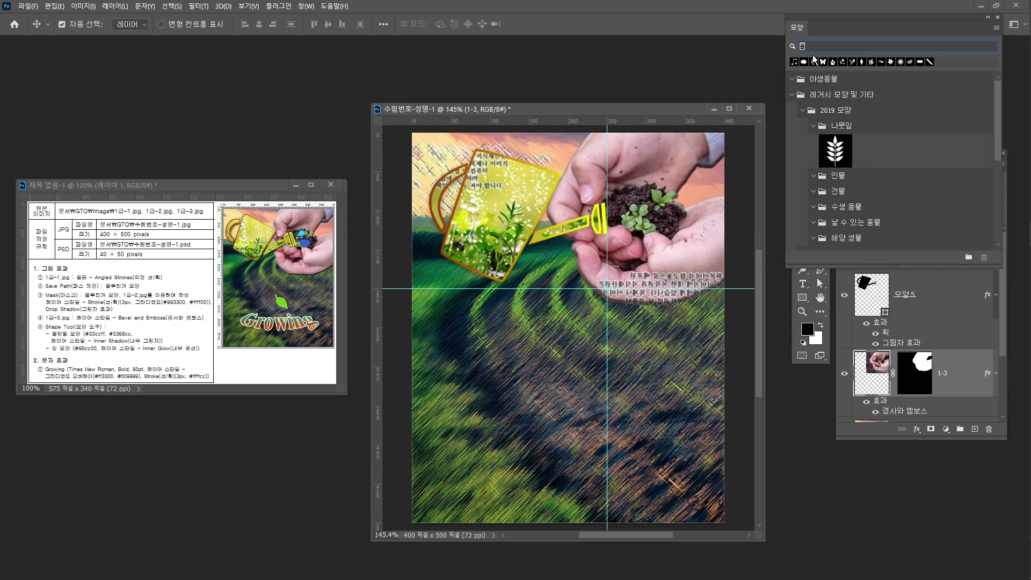
key("BackSpace")
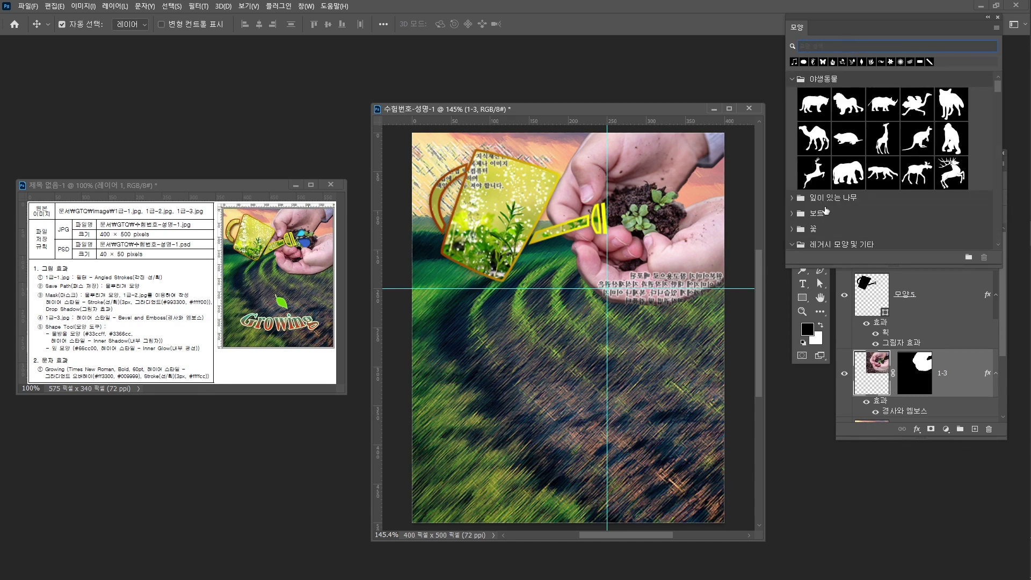
- Collapse the leaf folder, expand the Nature (자연) set and select the water-drop shape
scroll(817, 202, "down", 2)
scroll(816, 206, "down", 1)
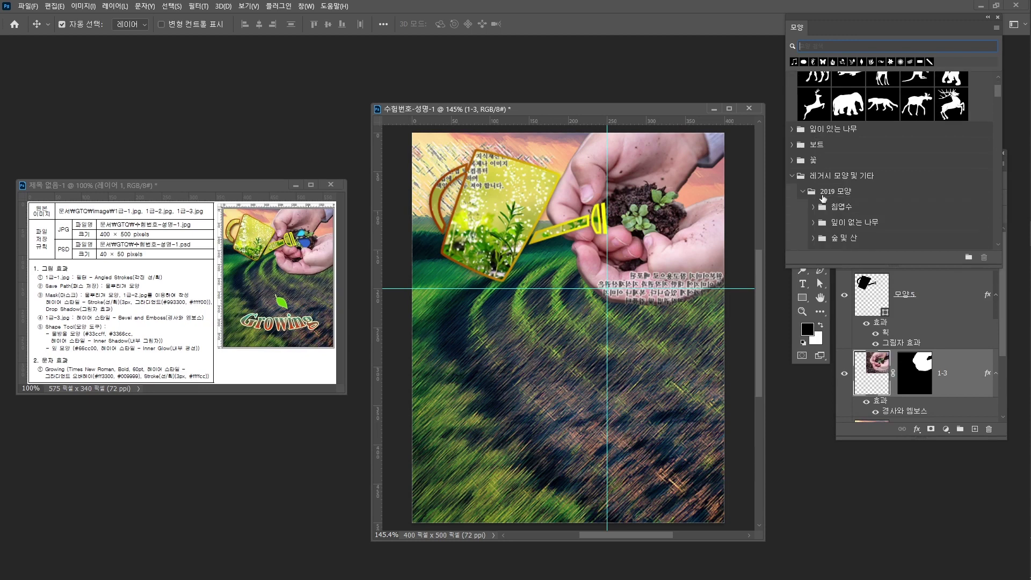
scroll(822, 179, "down", 1)
scroll(835, 171, "down", 2)
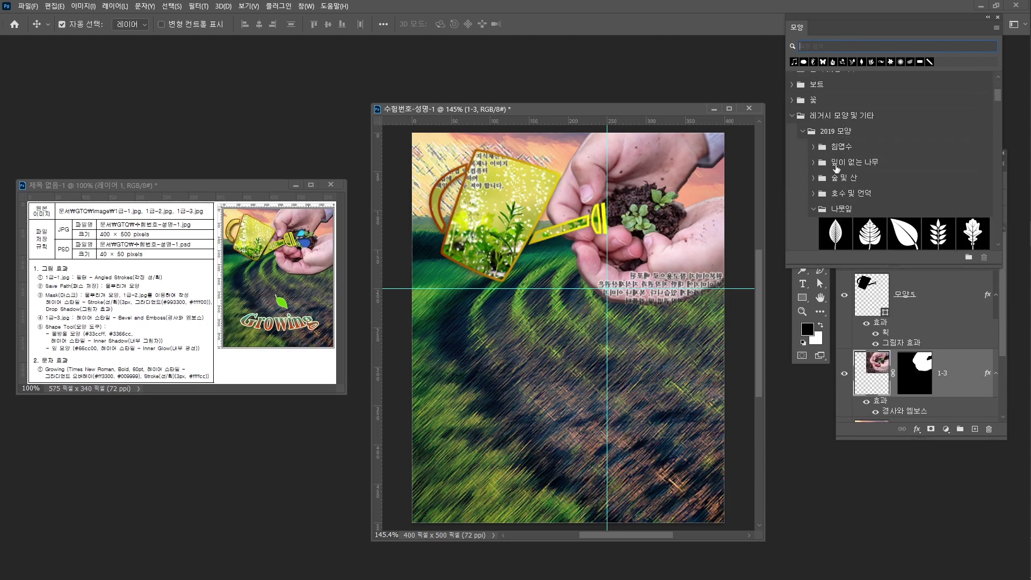
left_click_drag(880, 24, 432, 79)
scroll(398, 205, "down", 2)
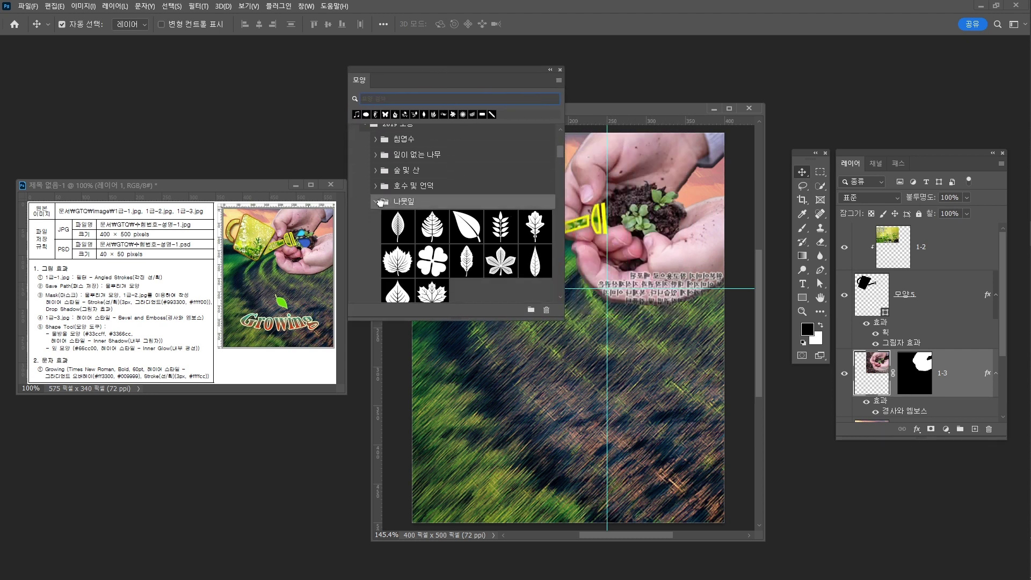
left_click(383, 207)
scroll(382, 211, "down", 5)
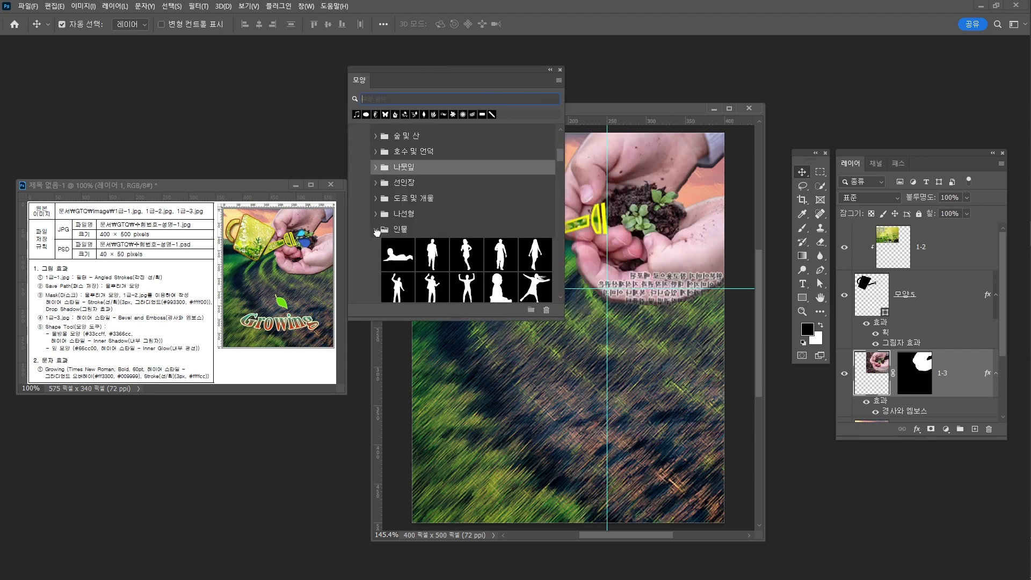
left_click(375, 245)
scroll(409, 245, "down", 2)
scroll(468, 204, "down", 2)
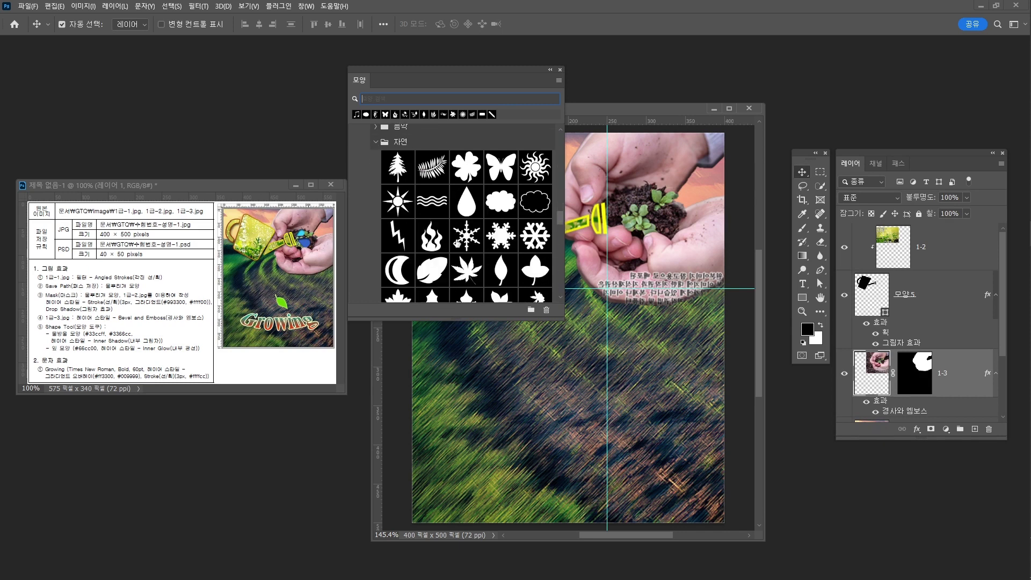
left_click(468, 204)
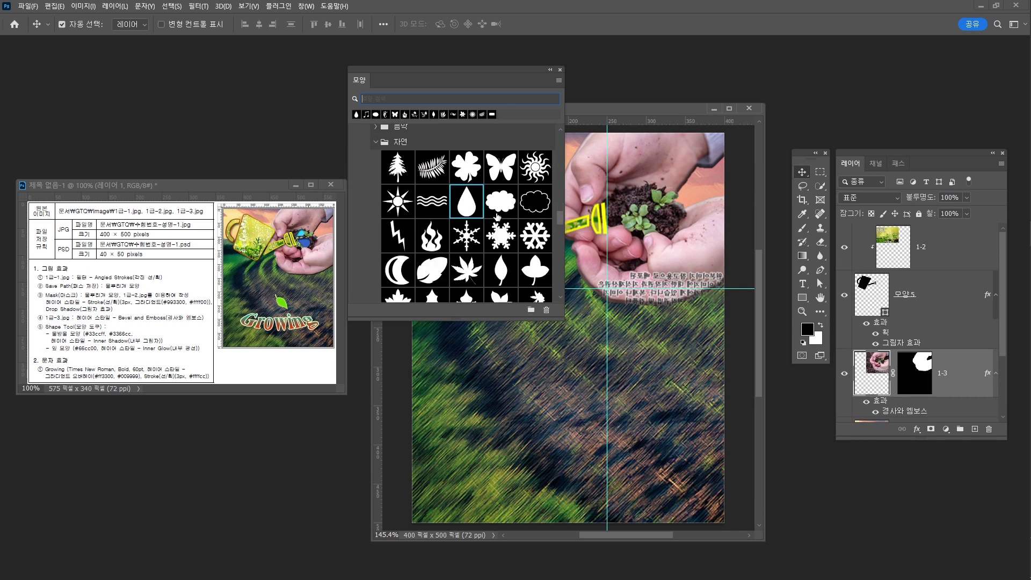
left_click(802, 297)
- Draw a 17 × 28 px water drop with the Custom Shape Tool beside the watering-can spout
key("shift+u")
right_click(803, 299)
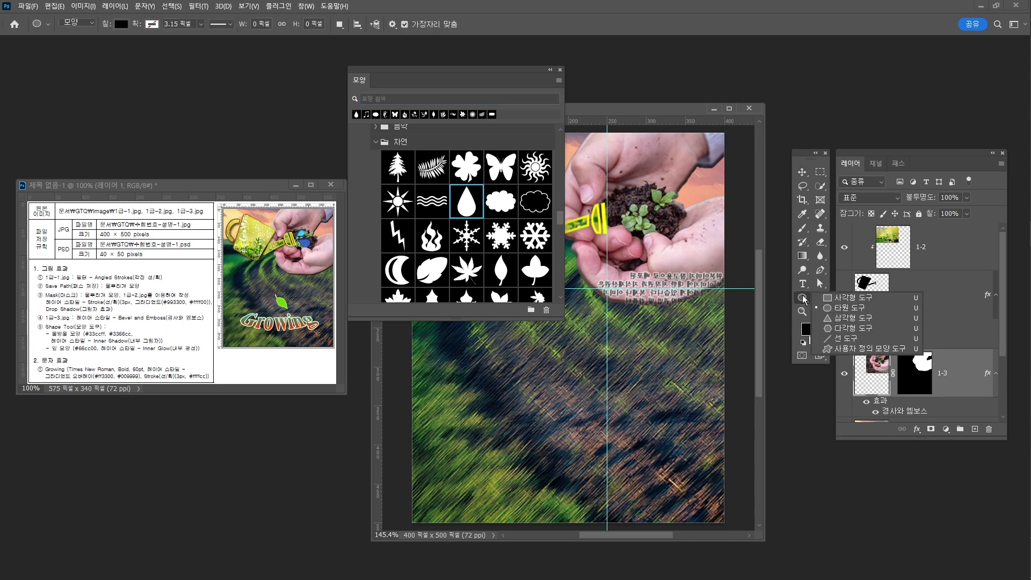
left_click(856, 350)
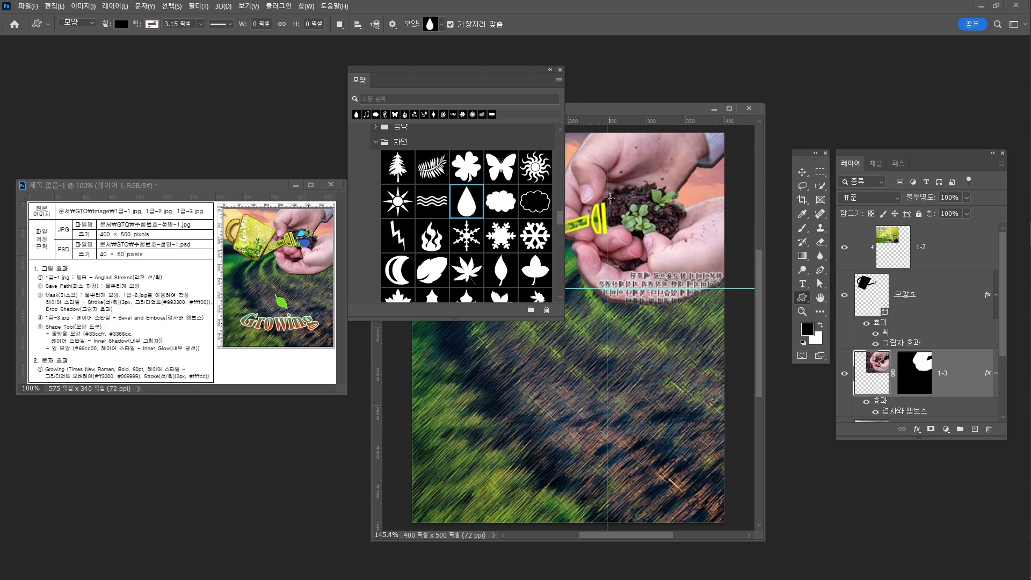
left_click_drag(614, 191, 630, 211)
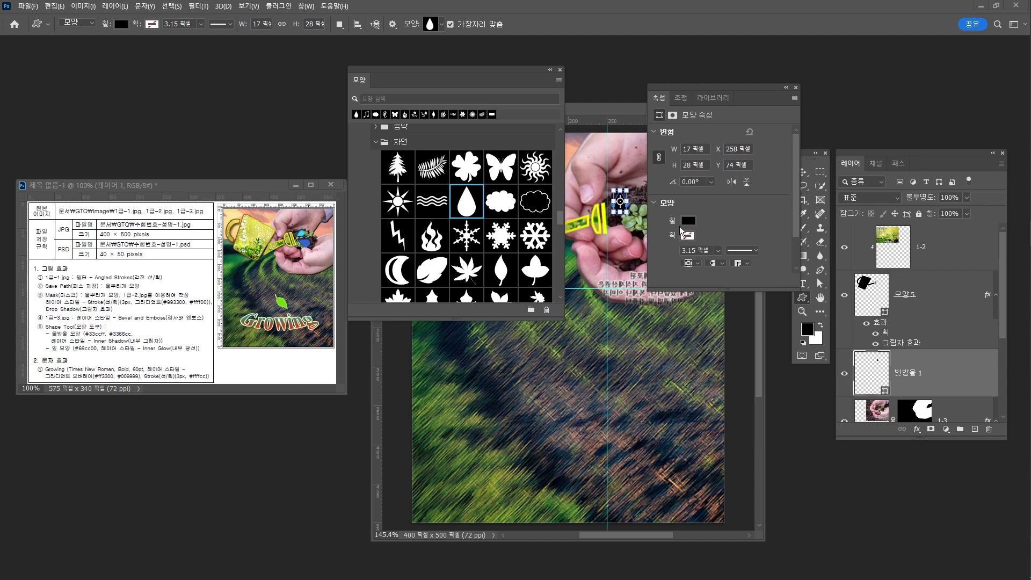
- Set the water drop's fill colour to hex #33ccff
left_click(689, 220)
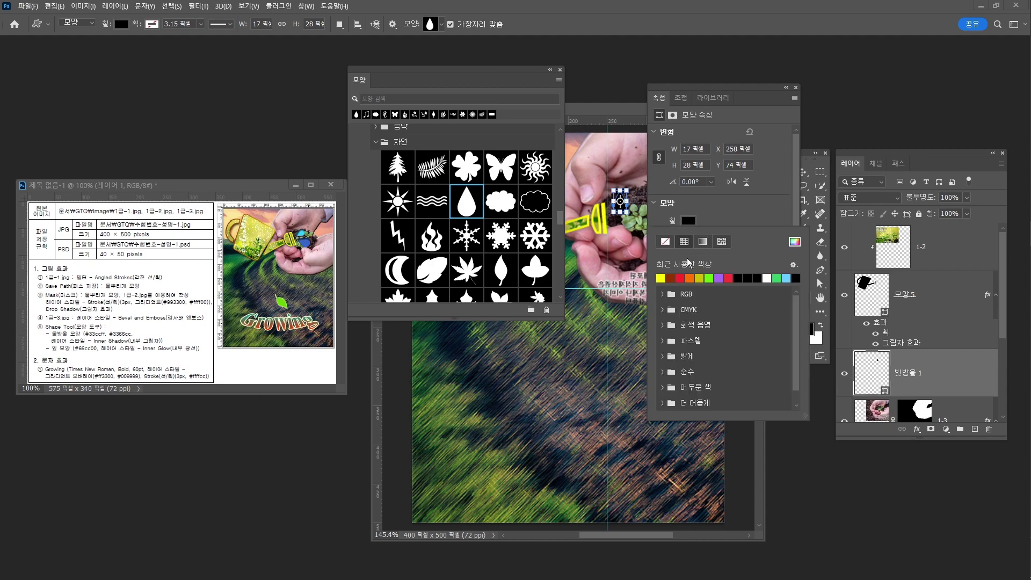
left_click(795, 241)
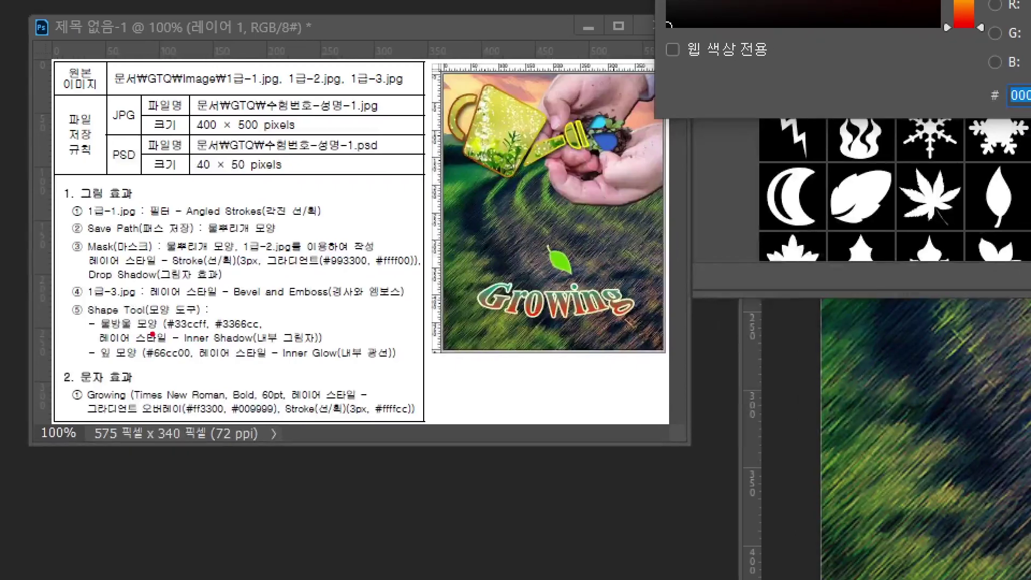
left_click_drag(152, 334, 247, 336)
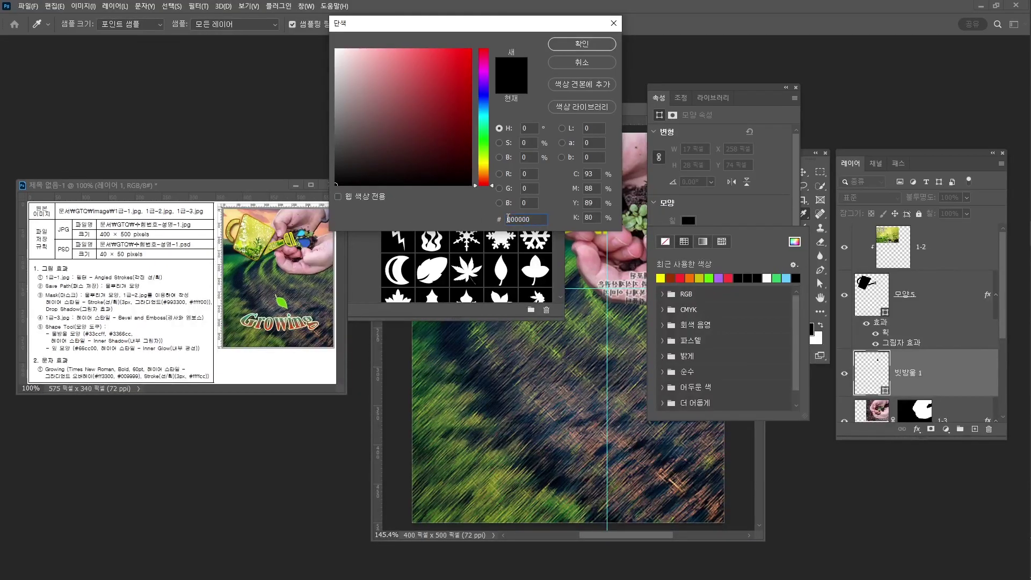
type("33ㅊ")
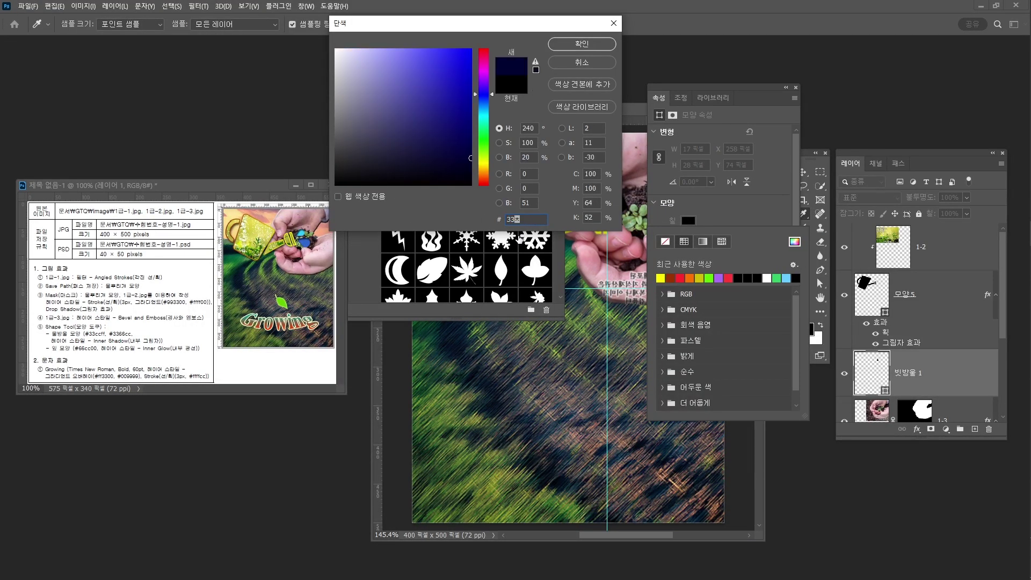
key("BackSpace")
type("ccff")
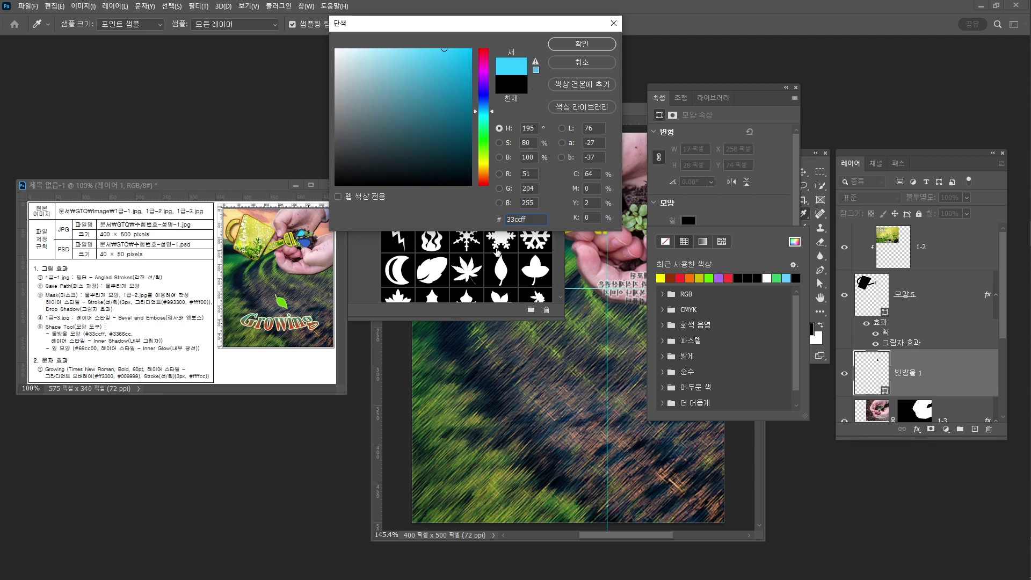
key("Return")
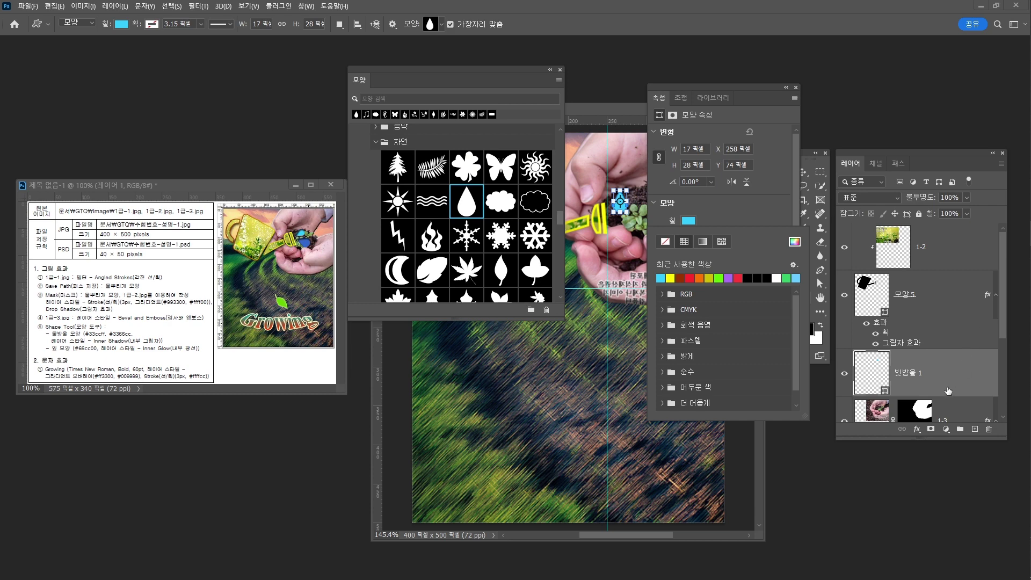
left_click(948, 384)
- Duplicate the water-drop layer and move the copy slightly lower
key("ctrl+j")
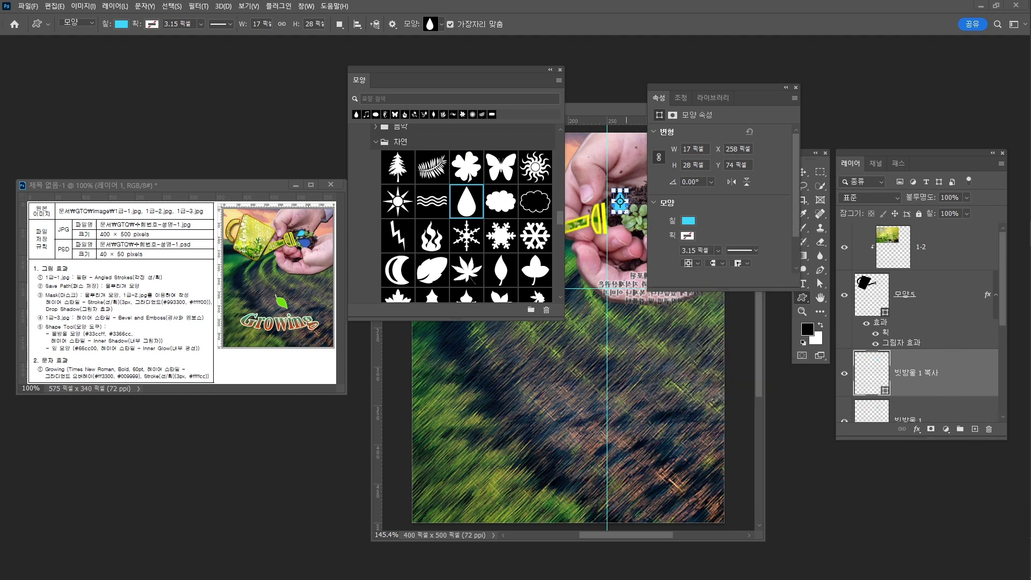
key("ctrl+t")
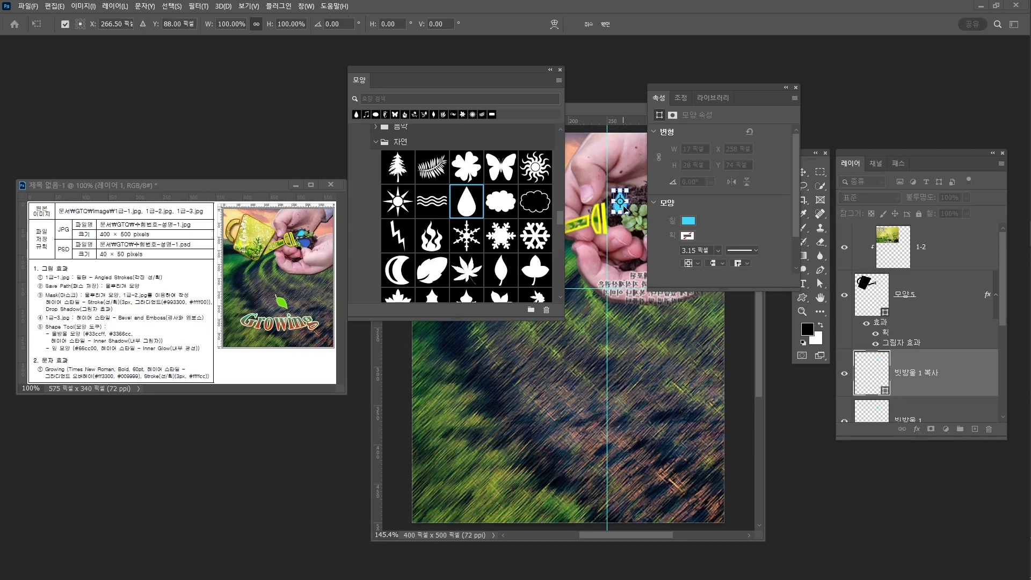
left_click_drag(623, 209, 625, 231)
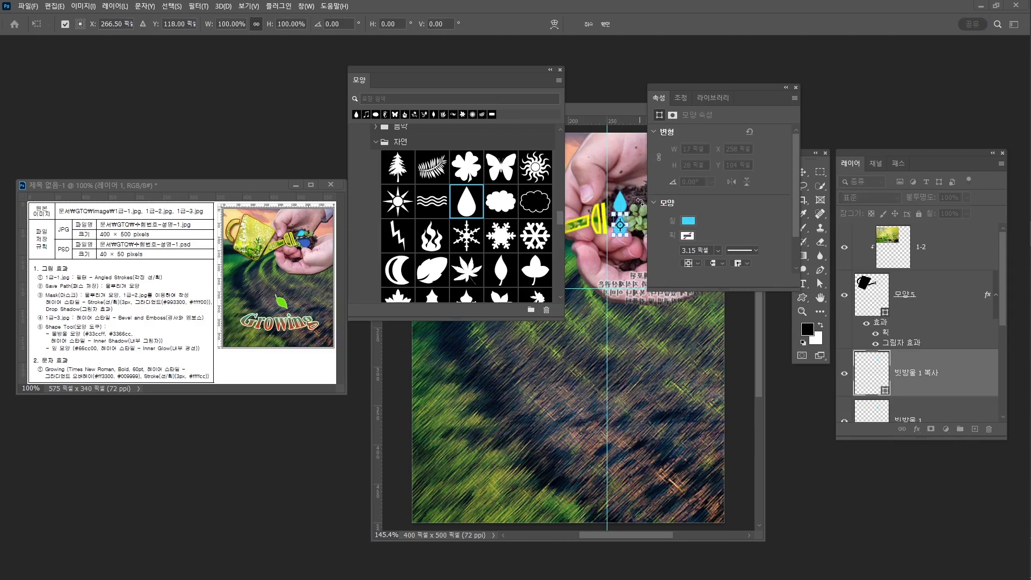
key("Return")
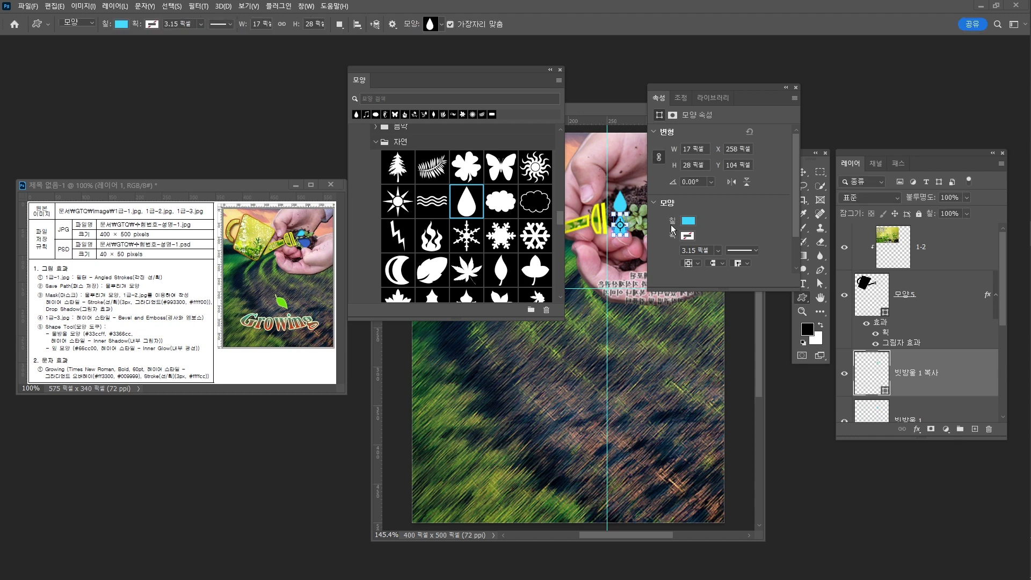
- Change the copied drop's fill to #3366cc and close the Properties panel
left_click(687, 235)
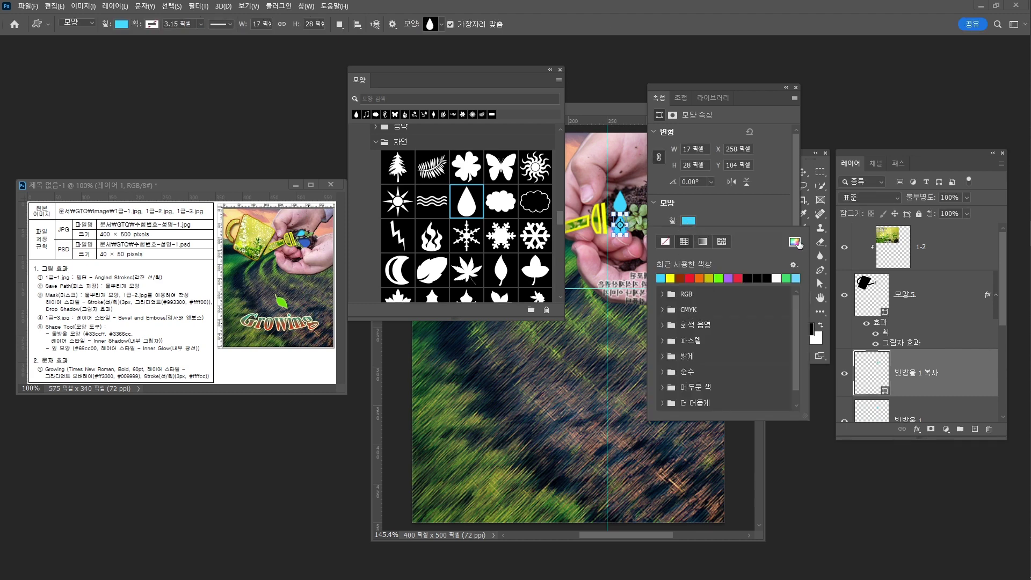
left_click(795, 242)
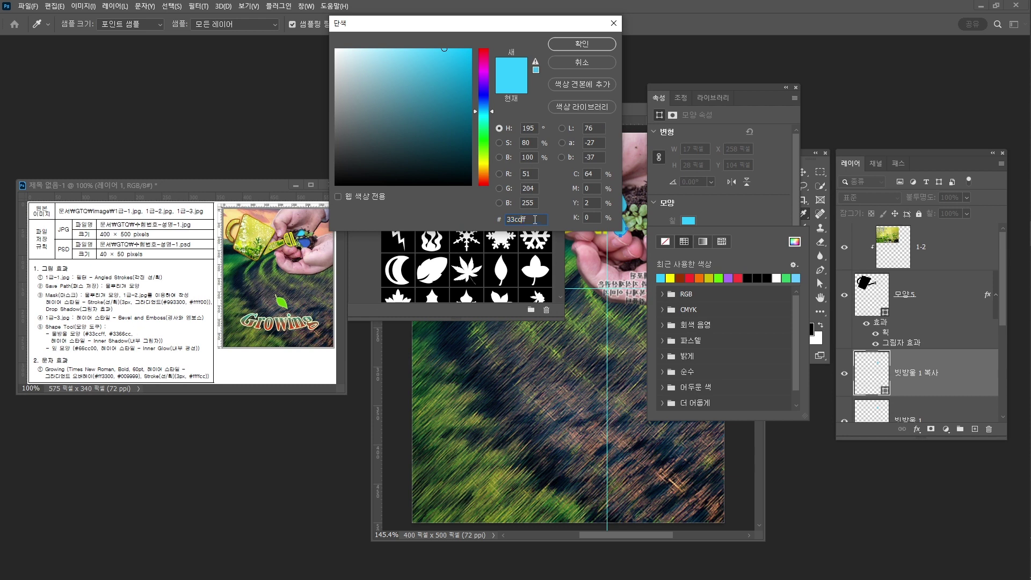
left_click_drag(529, 218, 516, 231)
type("66")
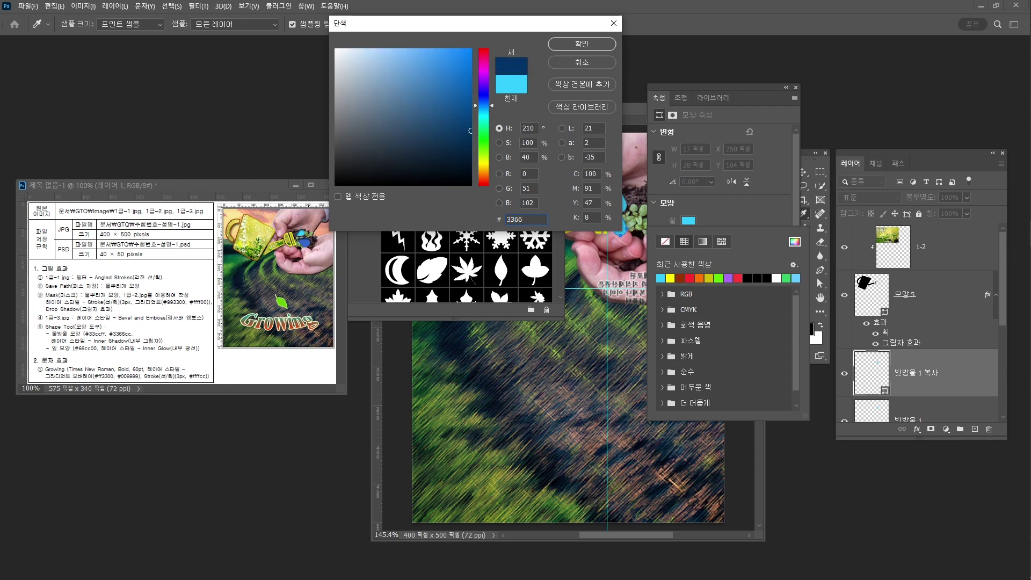
type("cc")
key("Return")
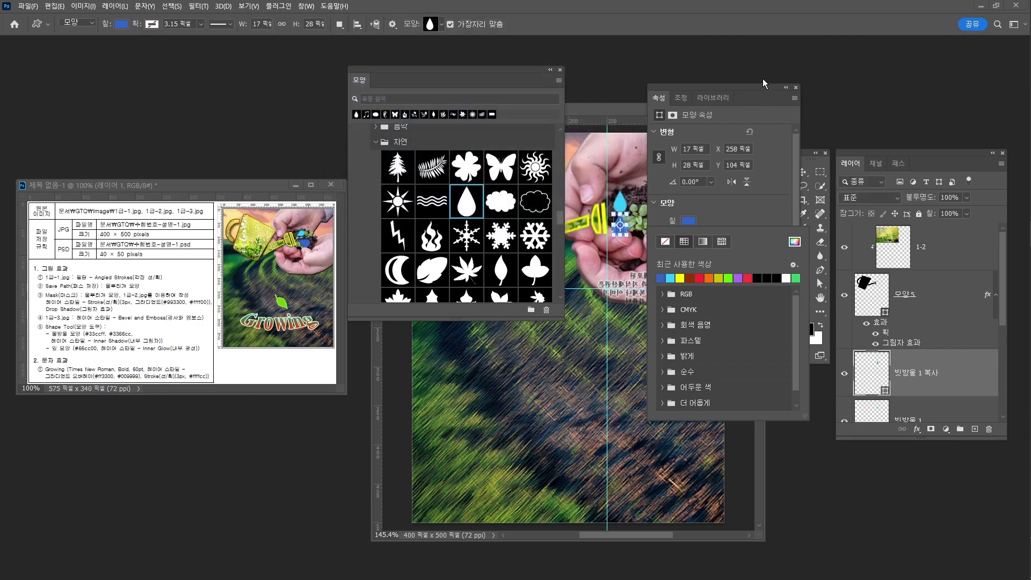
left_click_drag(753, 89, 824, 86)
left_click(870, 87)
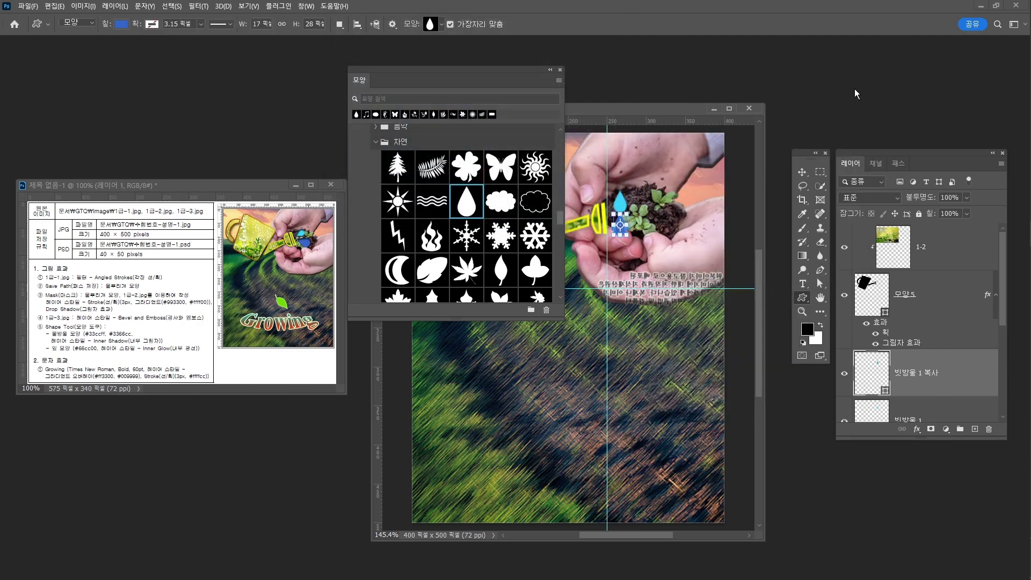
key("ctrl+t")
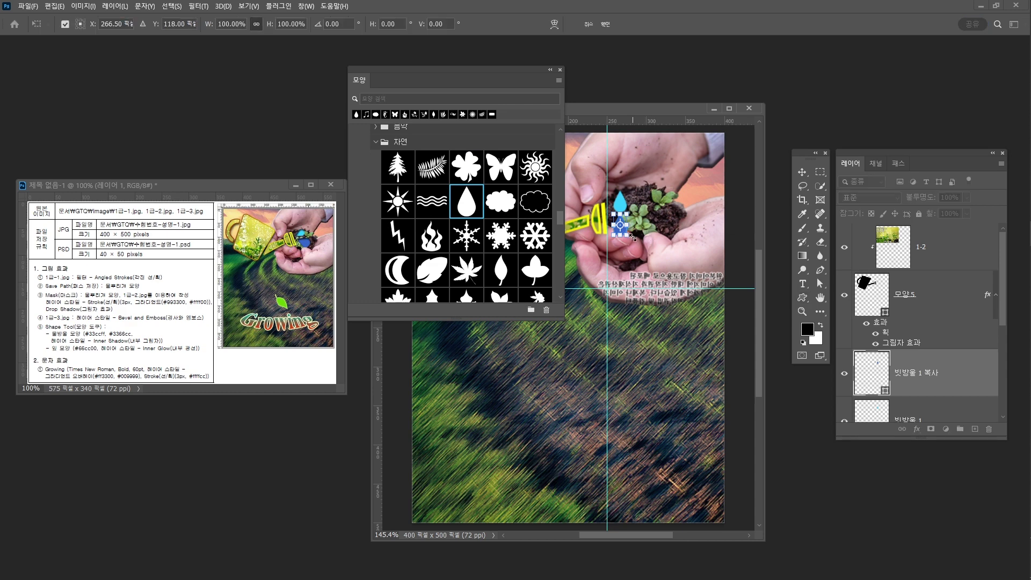
- Rotate the blue raindrop about -60°, then move and enlarge it
mouse_move(648, 221)
left_mouse_down()
mouse_move(630, 195)
mouse_move(642, 240)
left_mouse_up()
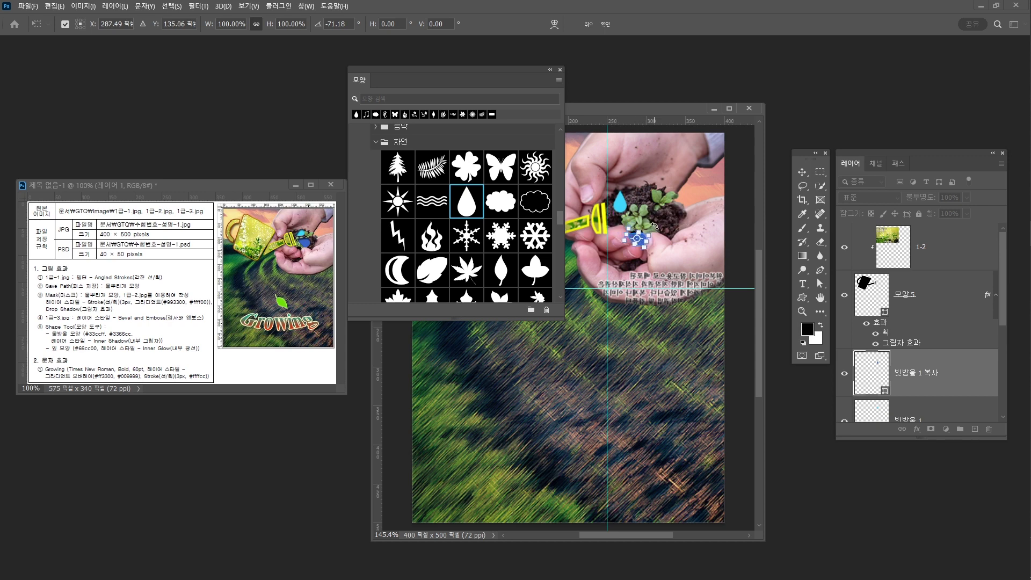
key("Return")
key("z")
left_click_drag(642, 240, 665, 262)
key("v")
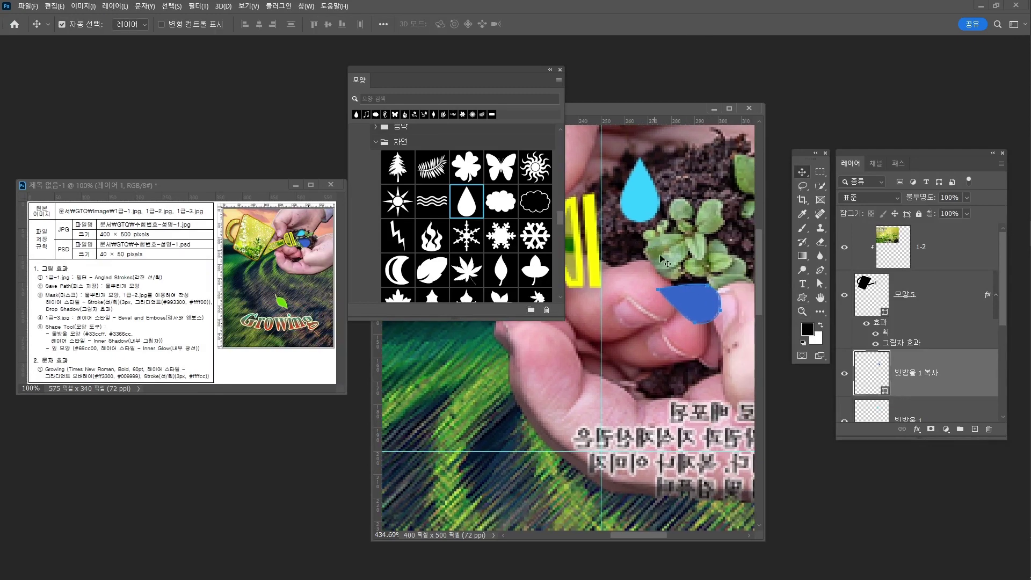
left_click_drag(698, 298, 662, 266)
left_click_drag(660, 268, 697, 238)
key("ctrl+t")
key("Return")
key("v")
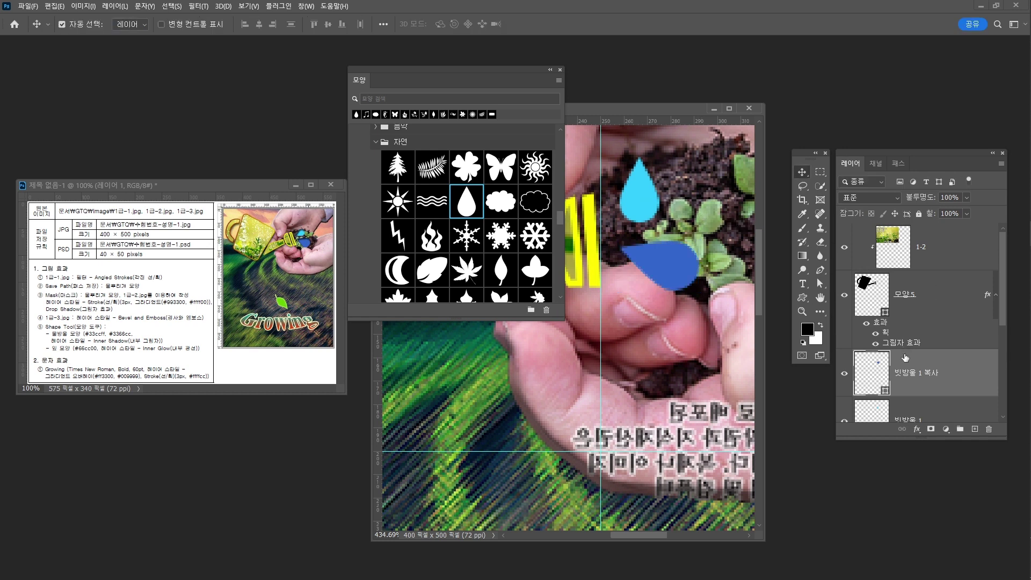
- Rotate the light-blue raindrop on layer 빗방울 1 to -134.76°
left_click(928, 412)
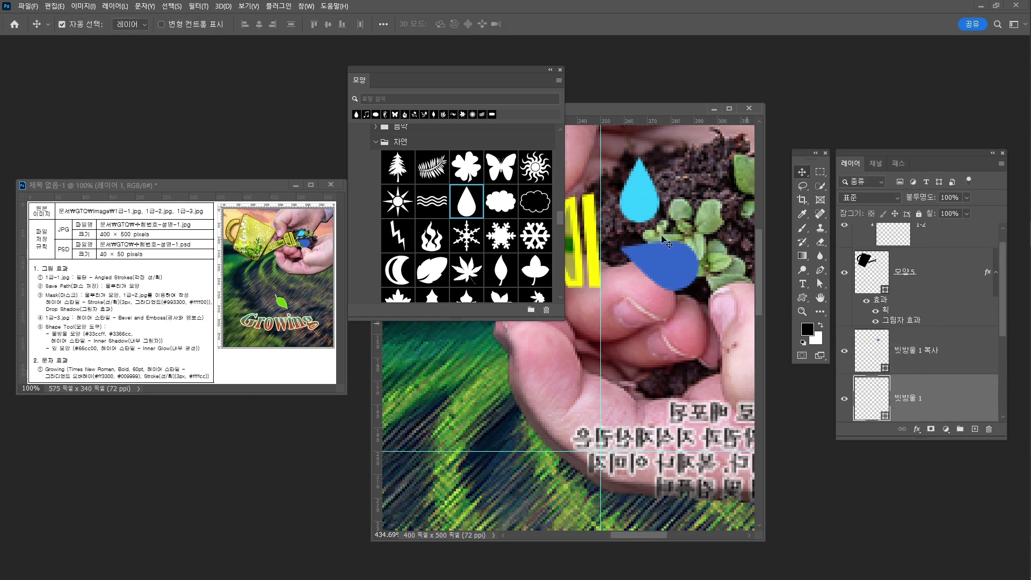
key("ctrl+t")
mouse_move(673, 151)
left_mouse_down()
mouse_move(632, 187)
mouse_move(636, 201)
mouse_move(678, 182)
left_mouse_up()
key("Return")
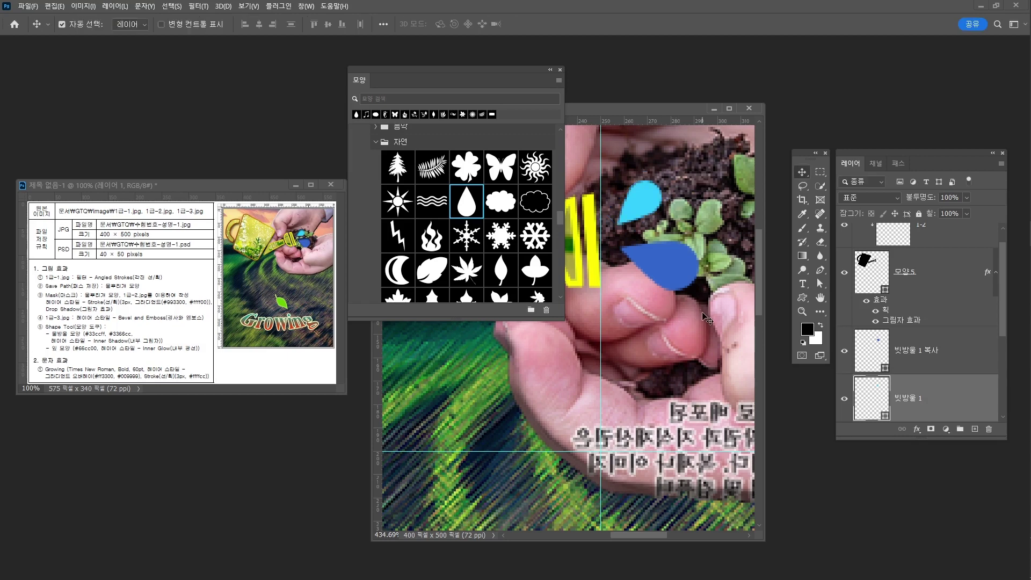
key("z")
mouse_move(707, 319)
left_mouse_down()
mouse_move(678, 351)
mouse_move(678, 304)
left_mouse_up()
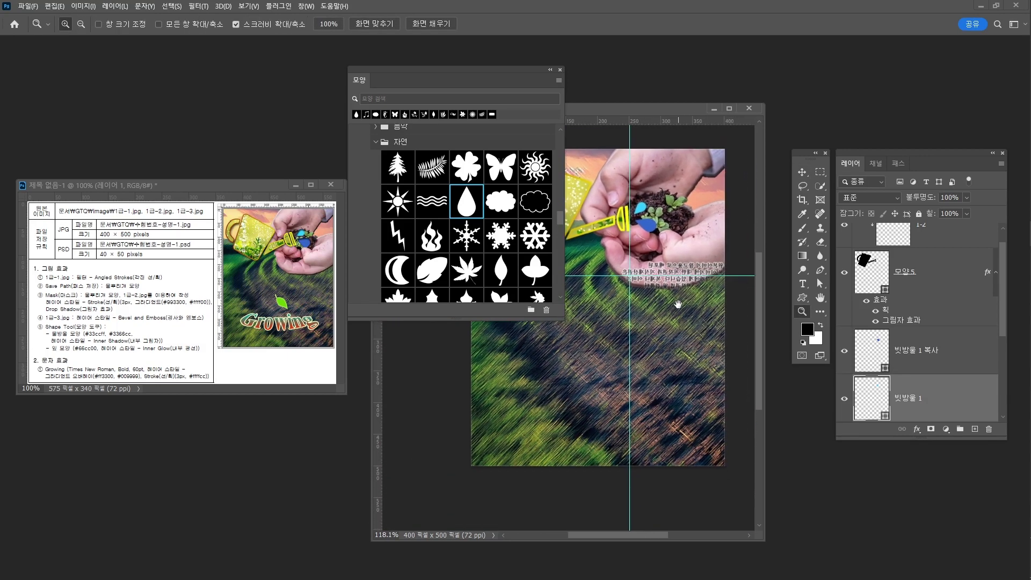
left_click_drag(664, 227, 696, 232)
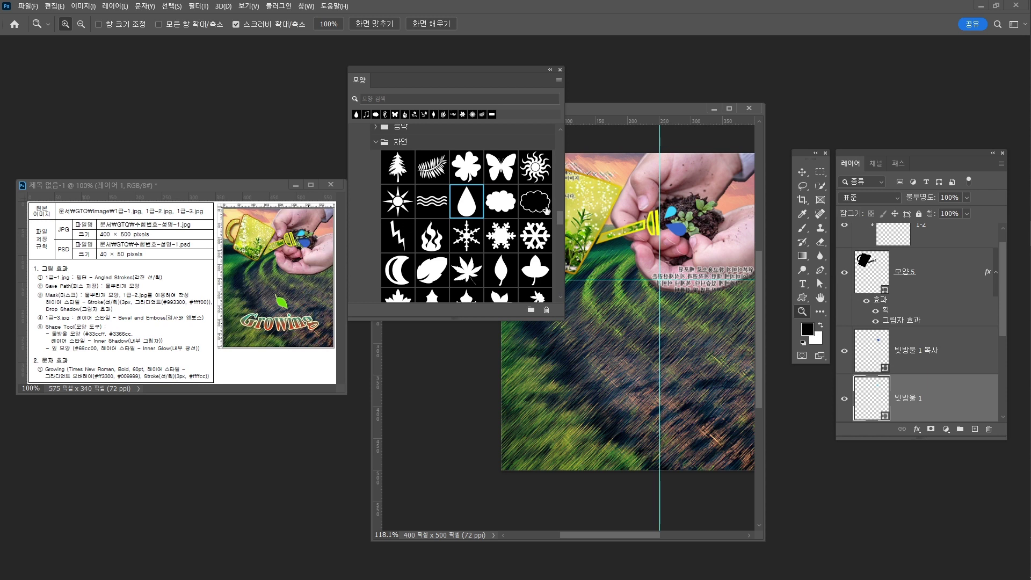
left_click_drag(648, 192, 638, 201)
key("a")
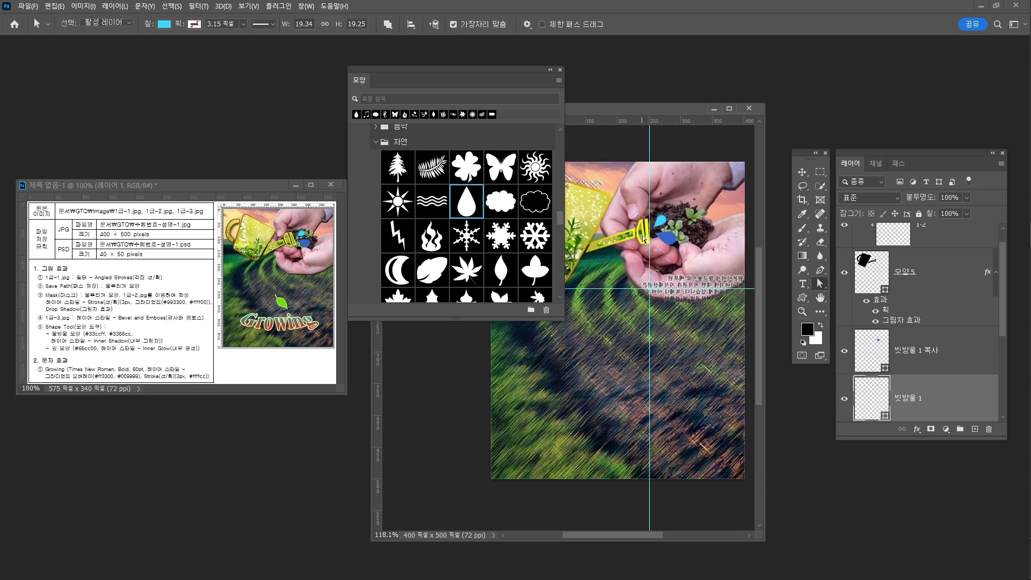
scroll(950, 372, "down", 2)
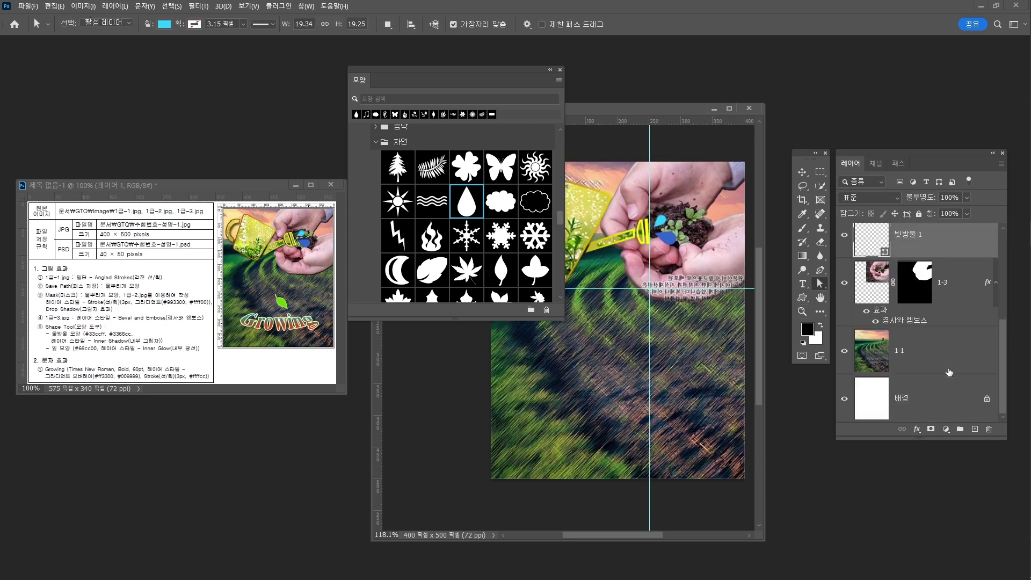
scroll(943, 358, "up", 3)
left_click(870, 290)
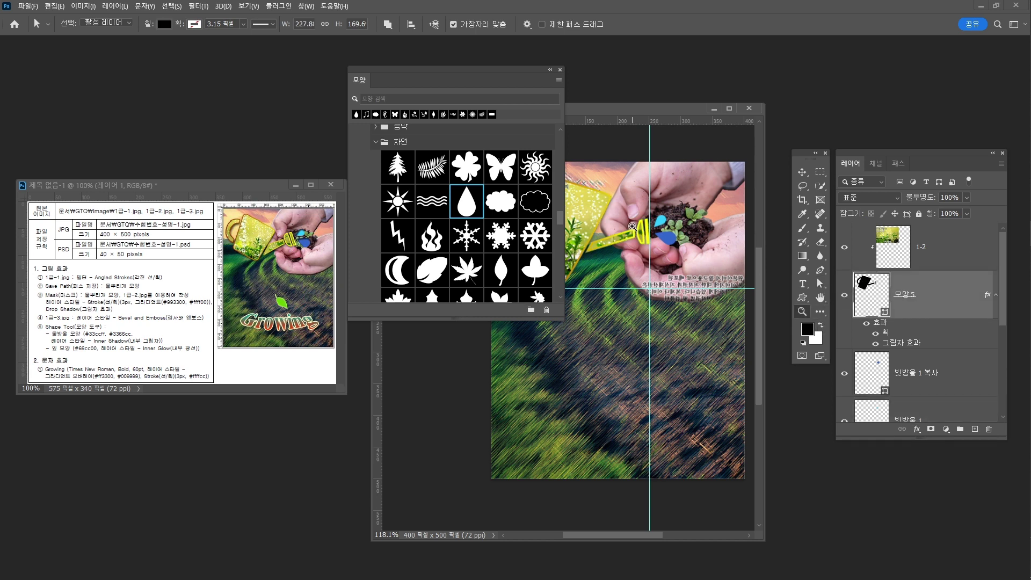
scroll(644, 234, "up", 5)
left_click_drag(696, 230, 672, 229)
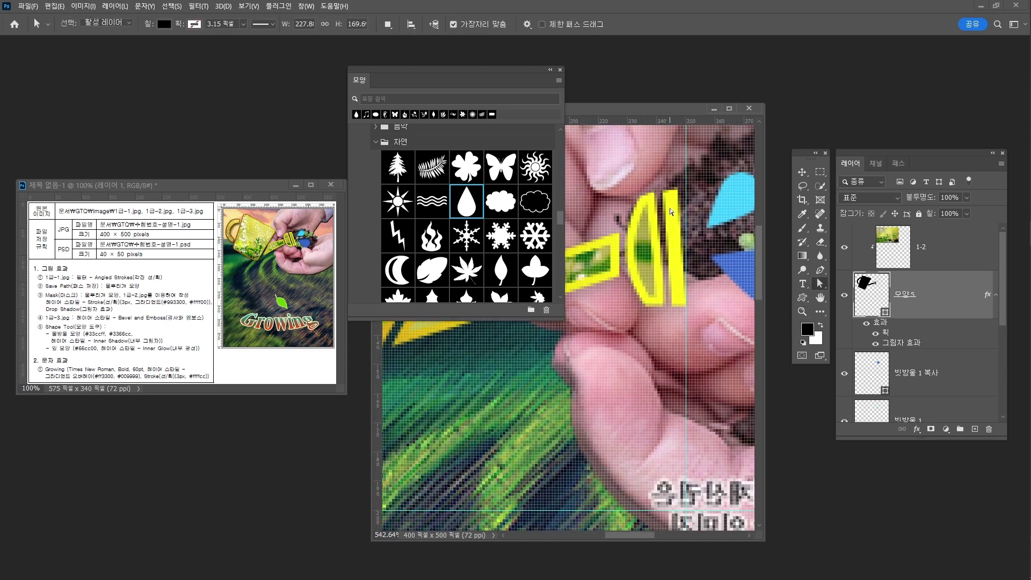
left_click(672, 202)
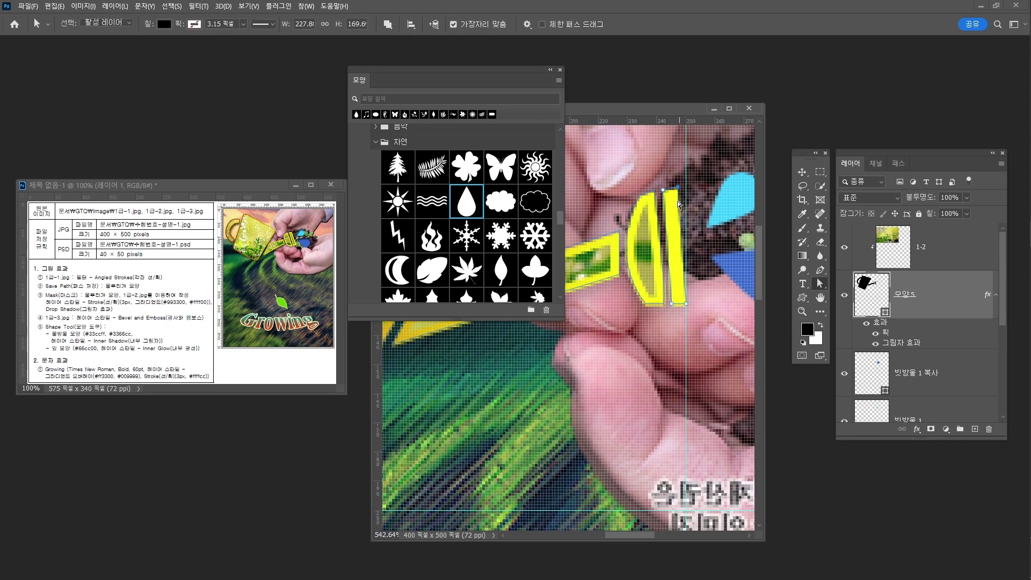
- Nudge the yellow spout bar's points right to stretch the spout
left_click(627, 190)
key("Right")
key("Right")
key("Right")
key("Right")
key("Right")
key("Right")
key("Right")
key("Right")
key("Right")
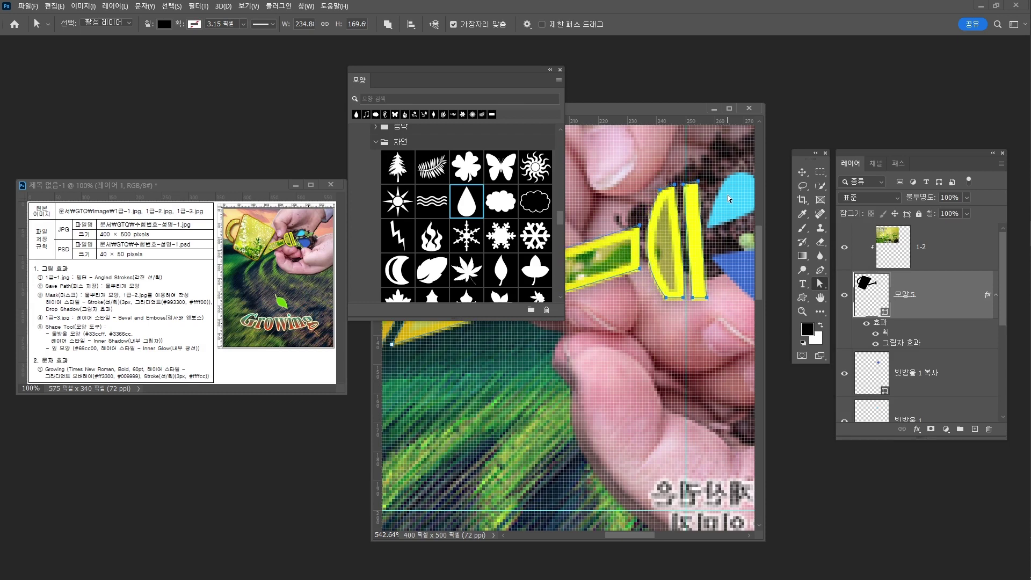
key("Right")
key("Right")
key("Right")
key("Right")
key("Right")
key("Right")
key("Right")
key("Right")
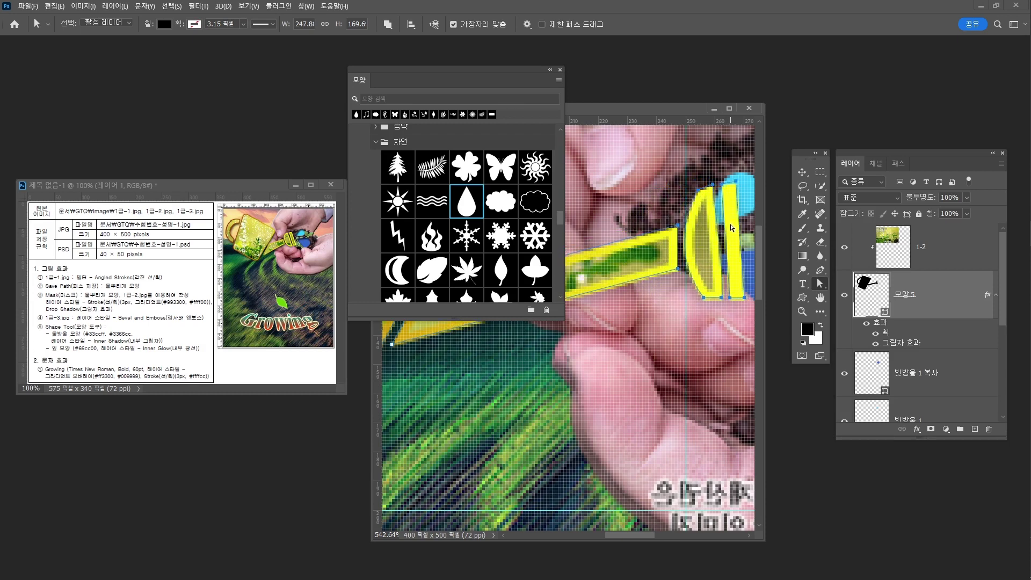
key("Left")
key("Left")
key("Left")
- Move both raindrops up so they sit beyond the spout tip
left_click_drag(634, 261, 564, 269)
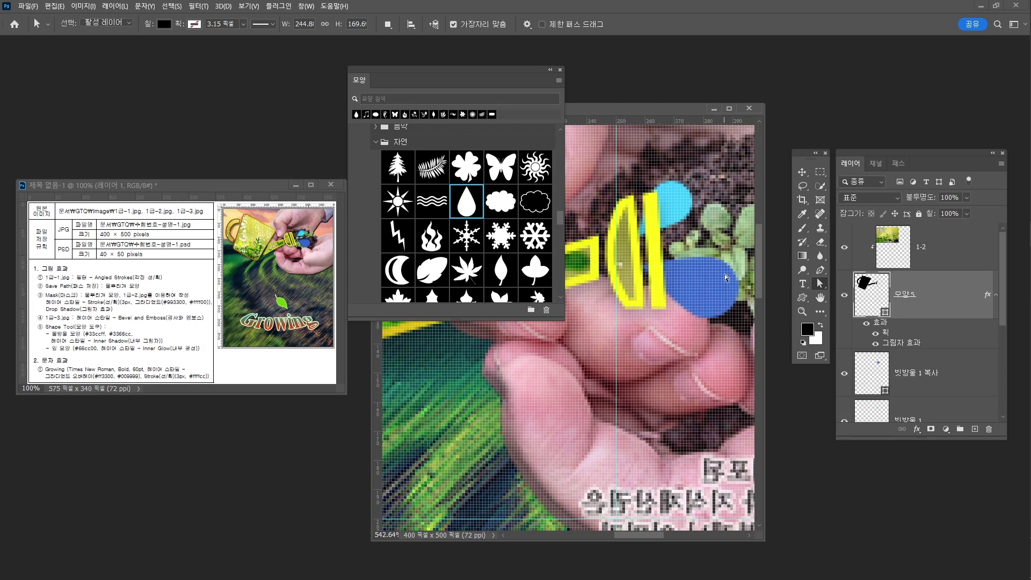
key("v")
scroll(967, 360, "down", 1)
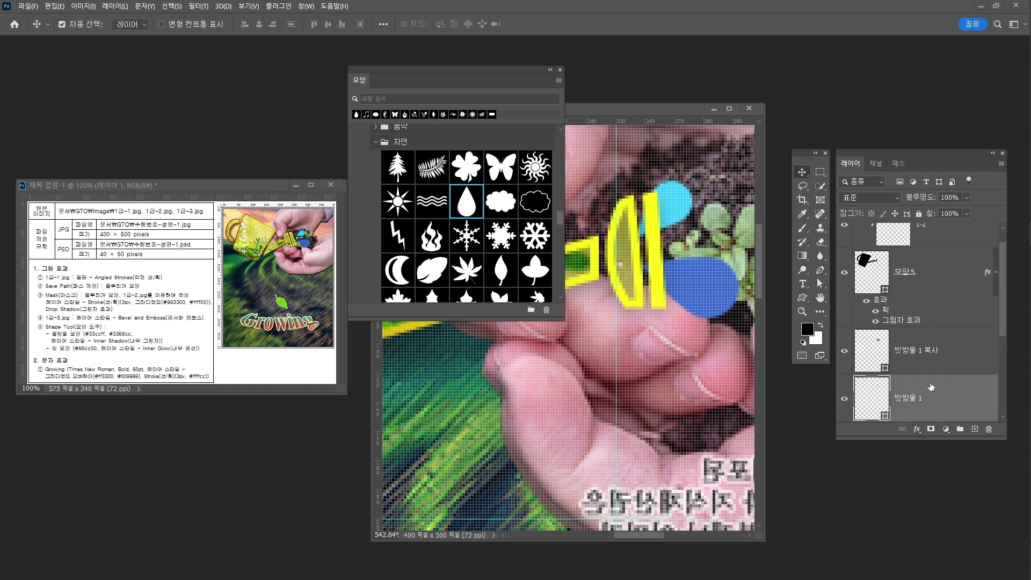
left_click_drag(673, 226, 644, 225)
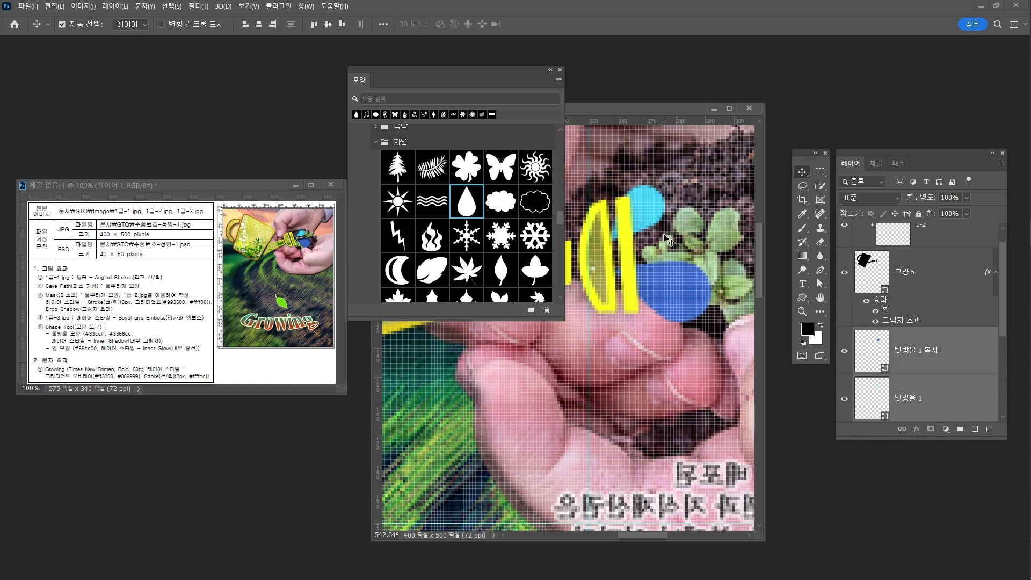
key("ctrl+t")
mouse_move(702, 282)
left_mouse_down()
mouse_move(723, 281)
mouse_move(731, 260)
mouse_move(688, 269)
mouse_move(678, 319)
left_mouse_up()
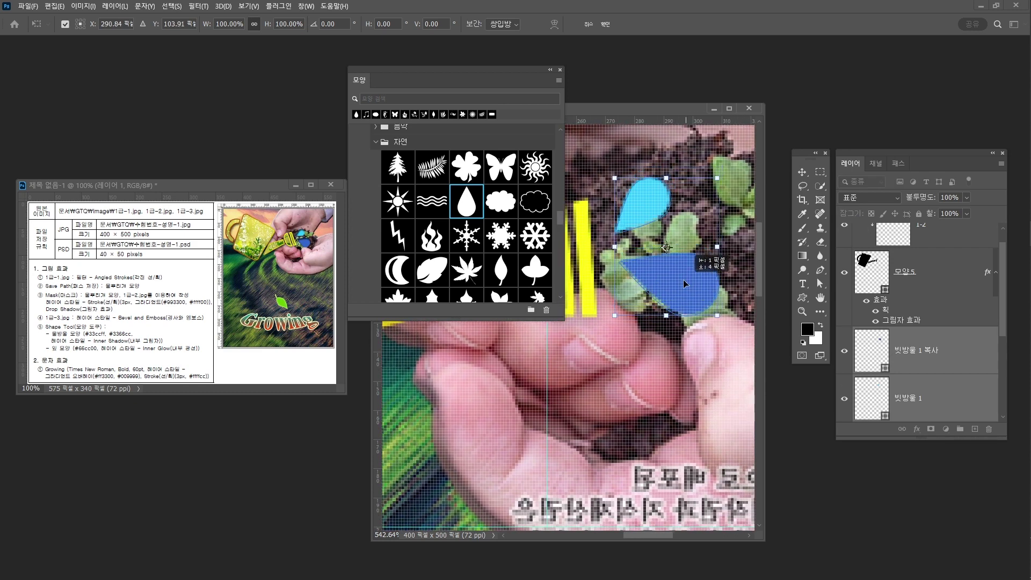
- Commit the raindrops' position and apply an Inner Shadow to layer 빗방울 1
key("Return")
key("z")
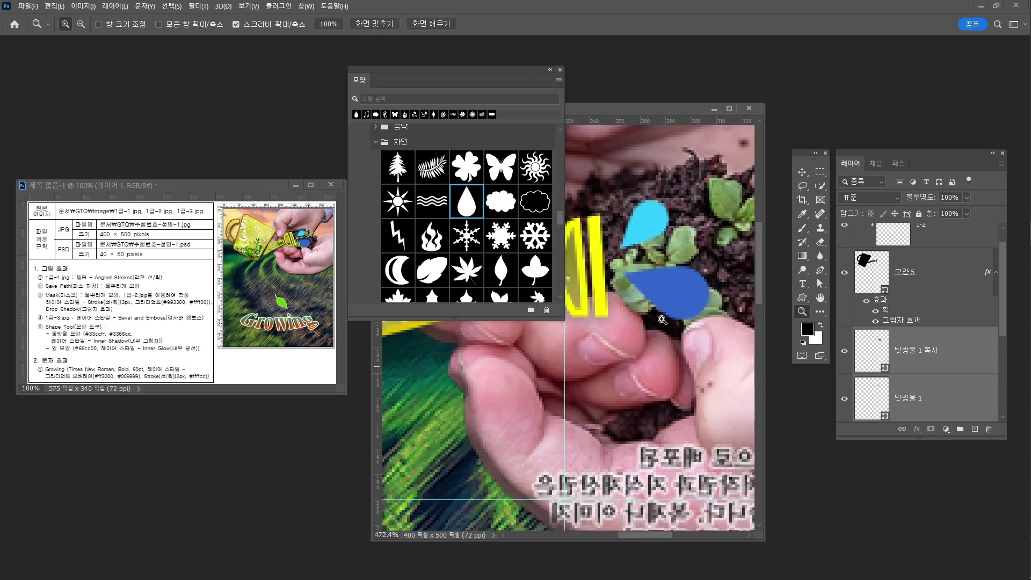
scroll(682, 338, "down", 5)
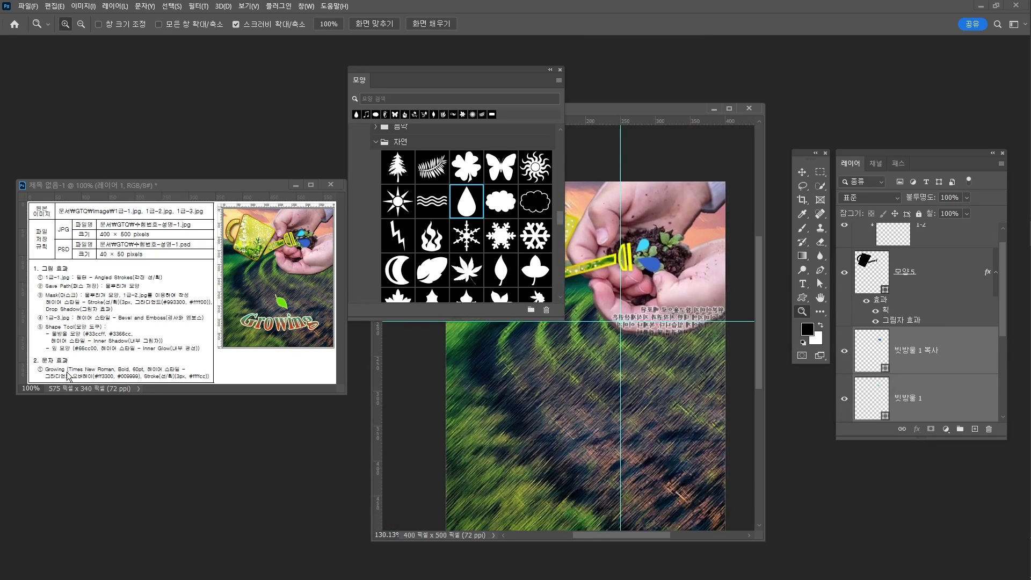
left_click(925, 362)
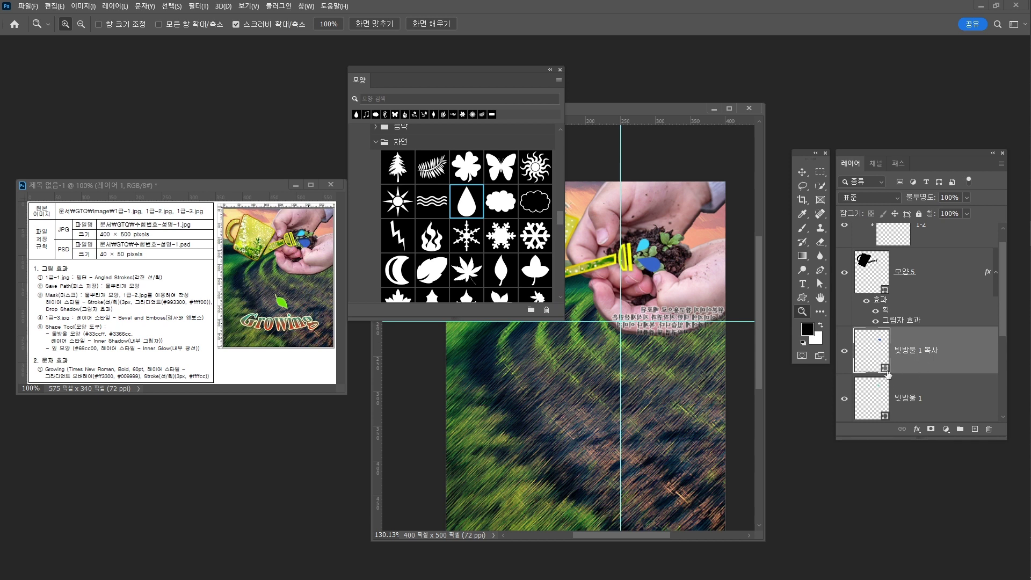
left_click(933, 401)
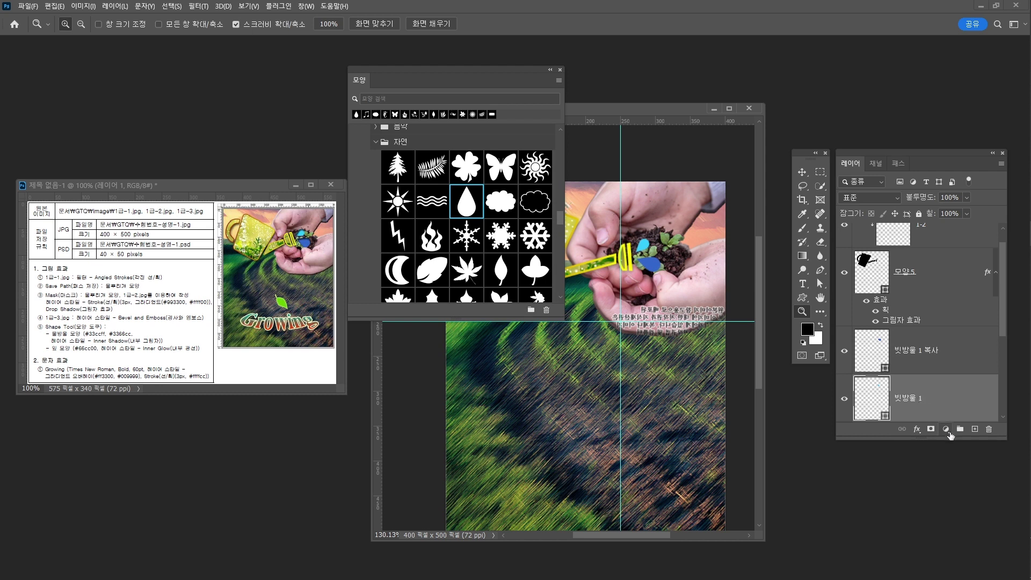
left_click(917, 429)
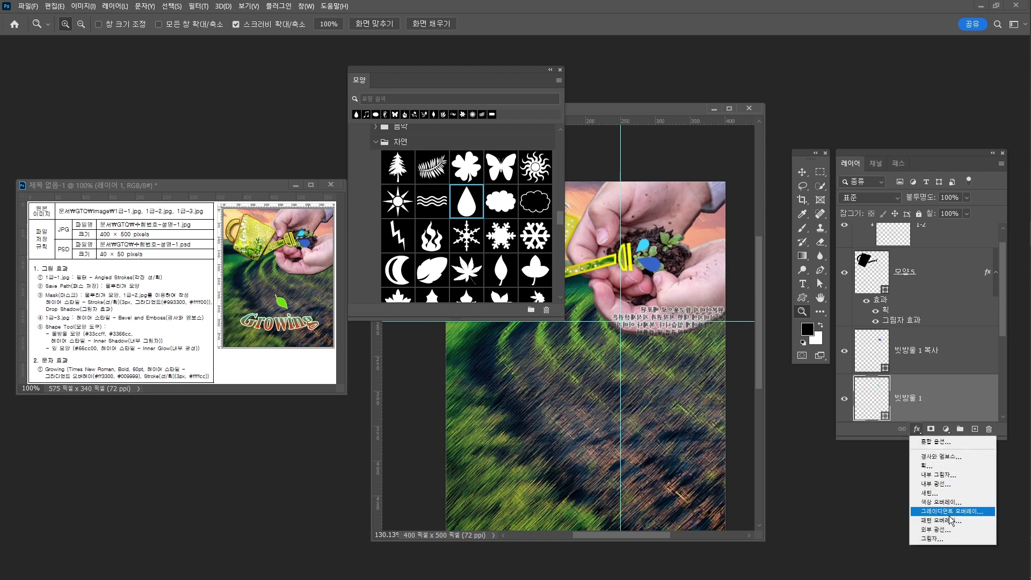
key("Escape")
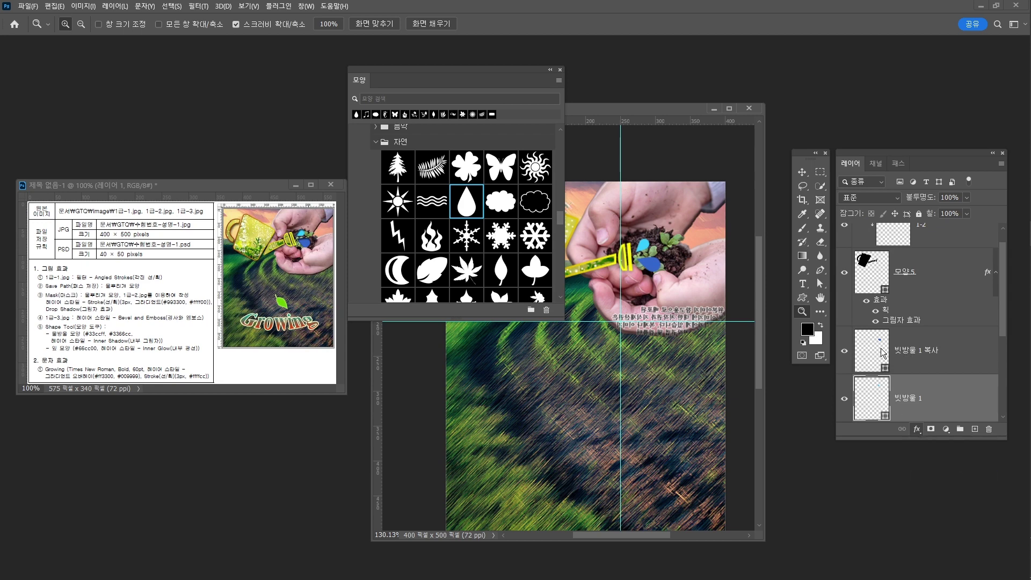
left_click(764, 213)
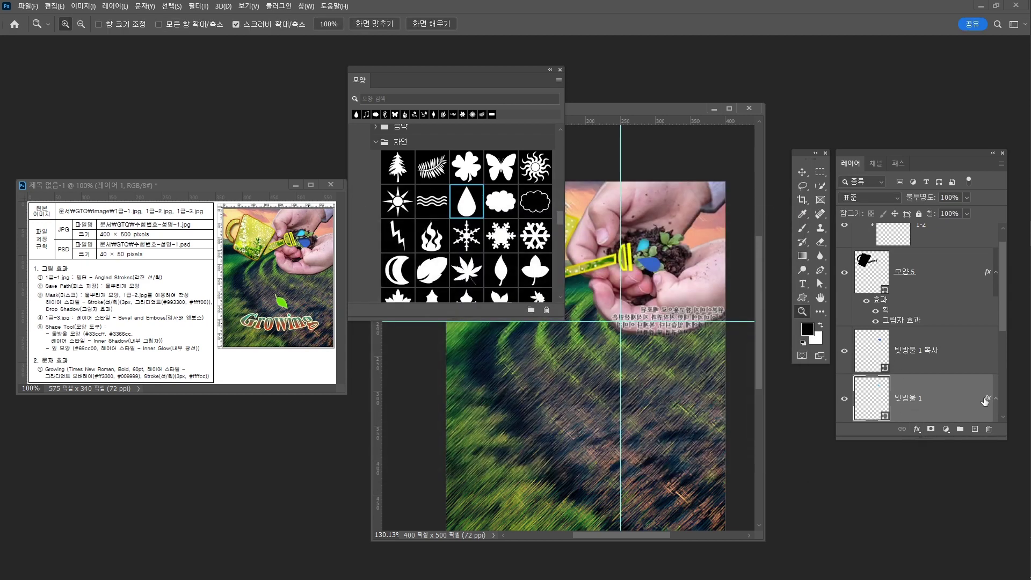
- Copy the Inner Shadow onto 빗방울 1 복사 and toggle its visibility to compare
left_click_drag(984, 401, 976, 362)
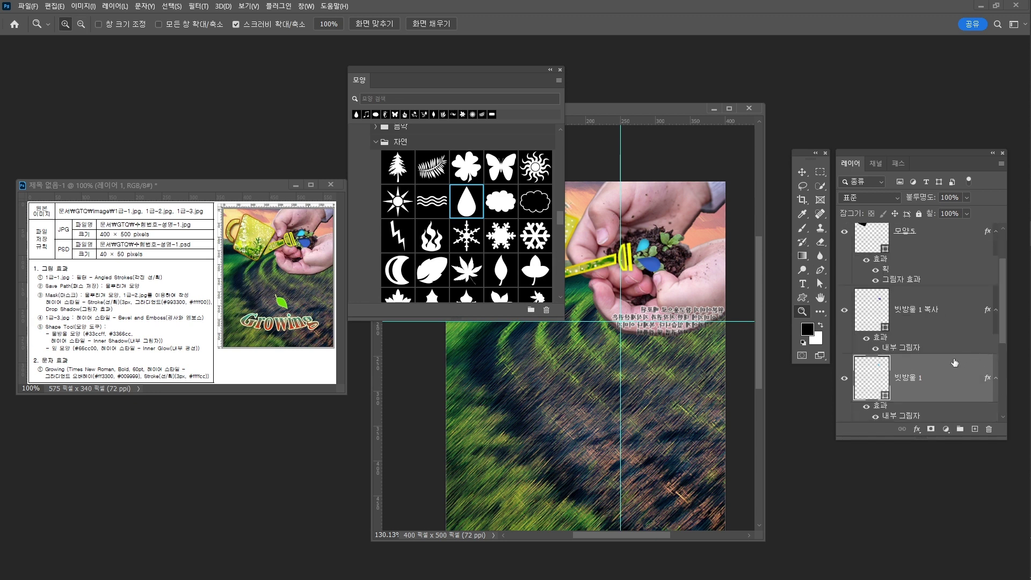
left_click(867, 340)
left_click(398, 99)
- Find the pointed leaf shape via 잎 search and draw it in the lower field
type("잎")
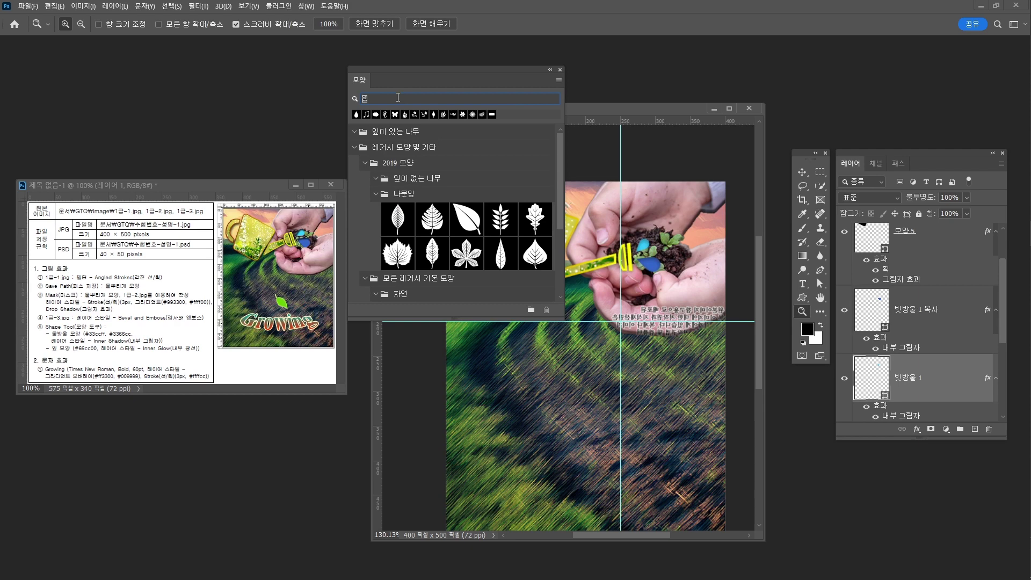
scroll(433, 282, "down", 3)
left_click(466, 242)
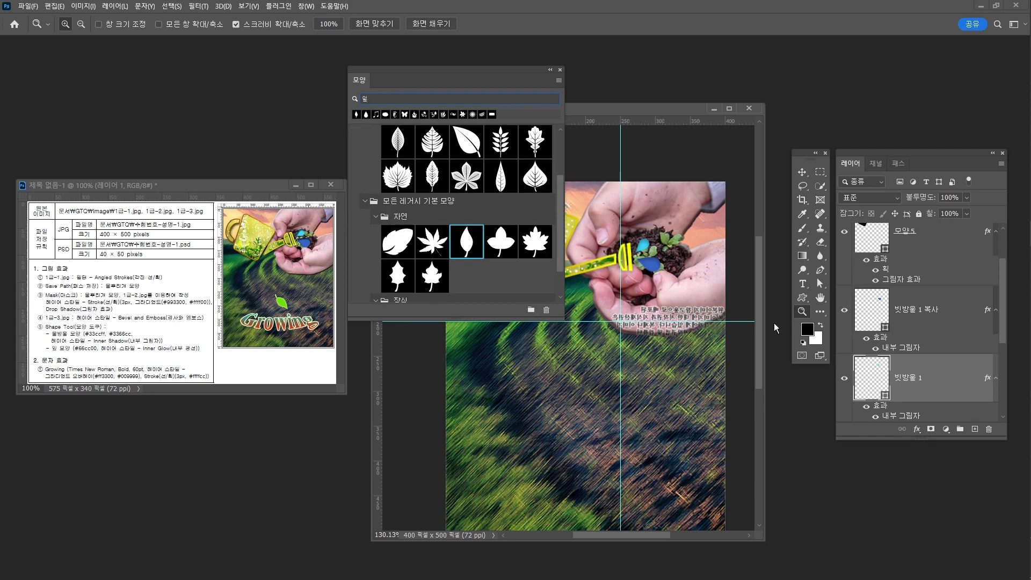
left_click(803, 298)
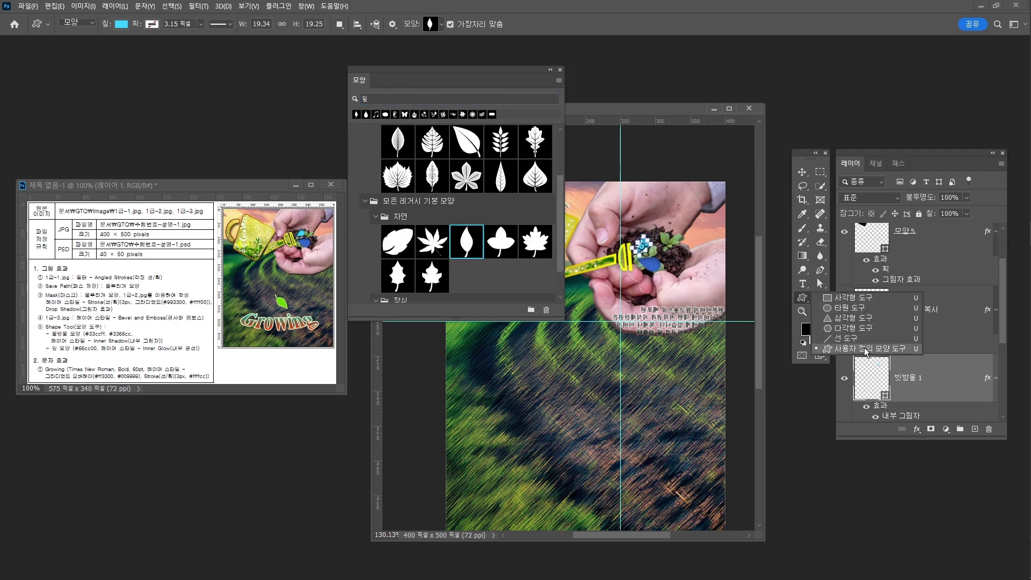
left_click(886, 350)
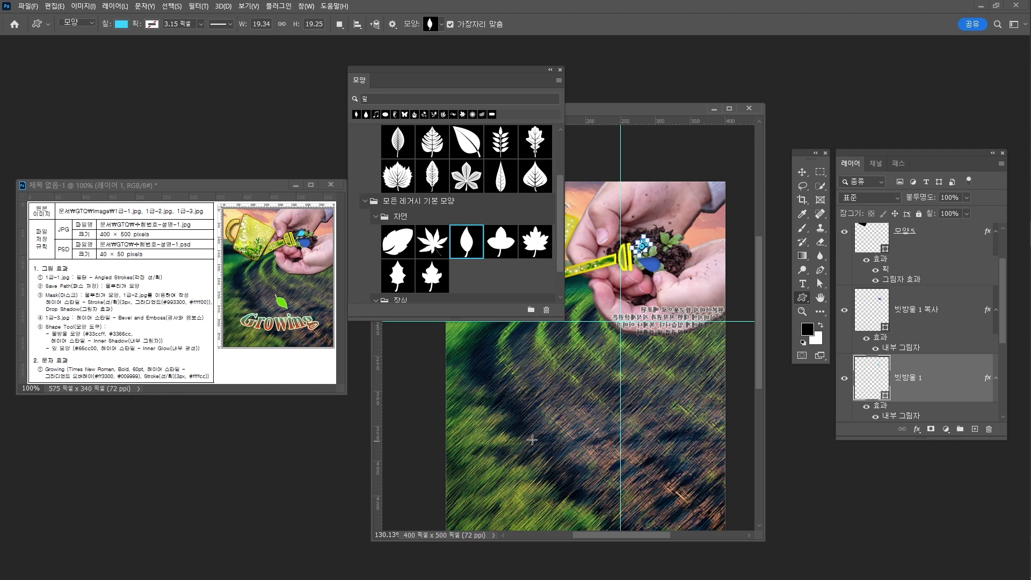
left_click_drag(565, 415, 602, 475)
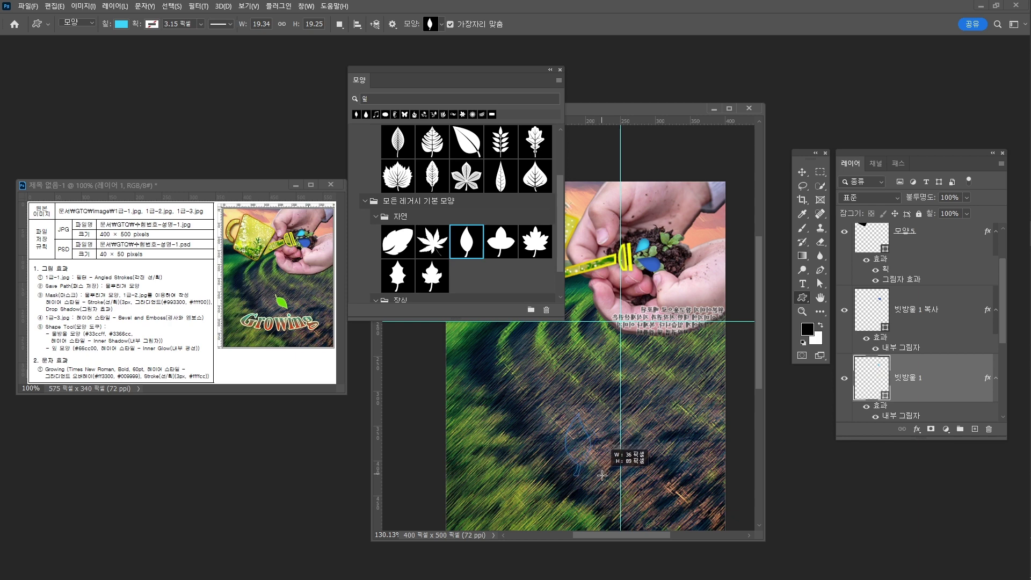
left_click_drag(602, 475, 595, 469)
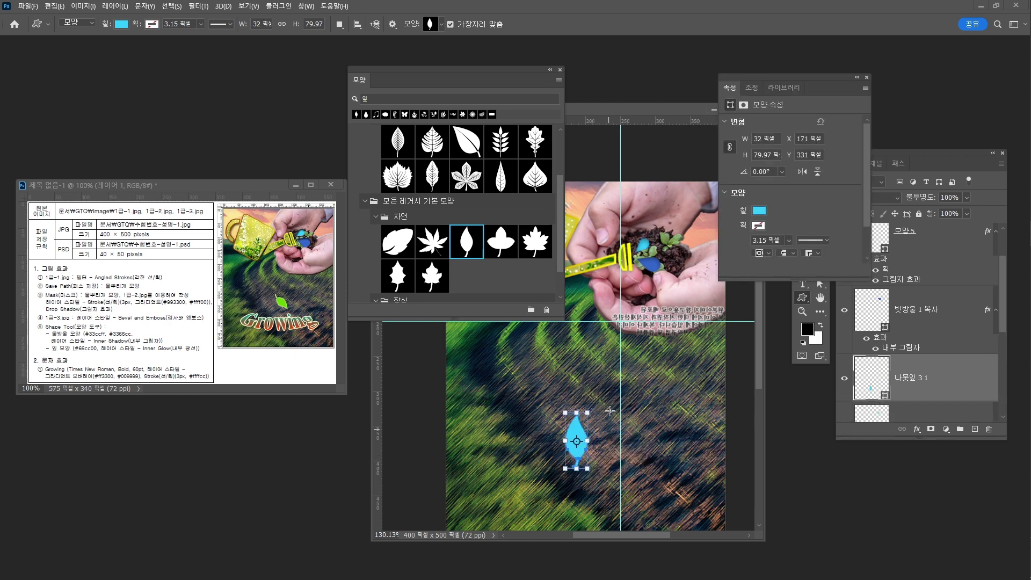
- Fill the leaf with #66cc00, add an Inner Glow effect, and close Shapes
left_click(759, 209)
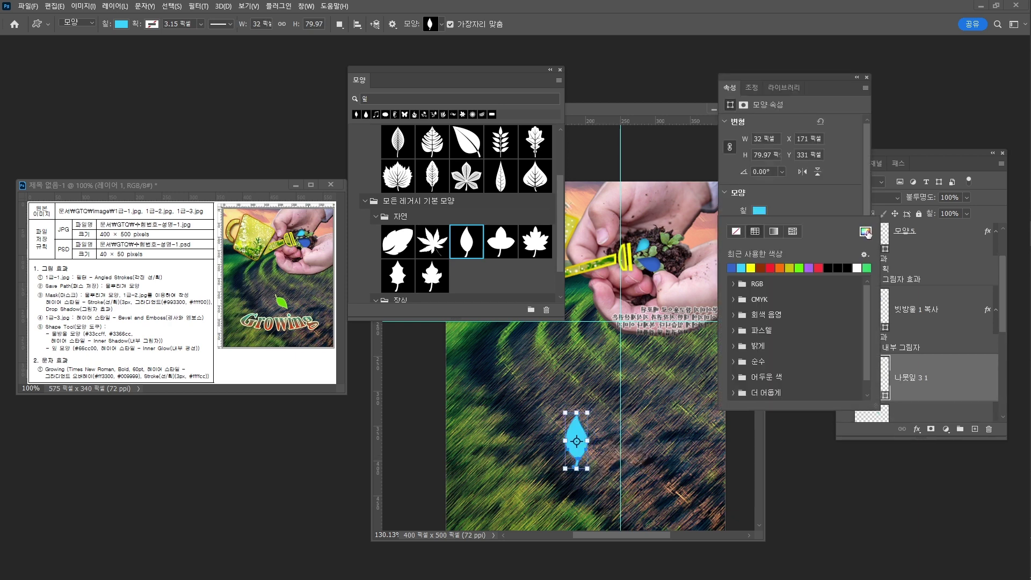
left_click(866, 232)
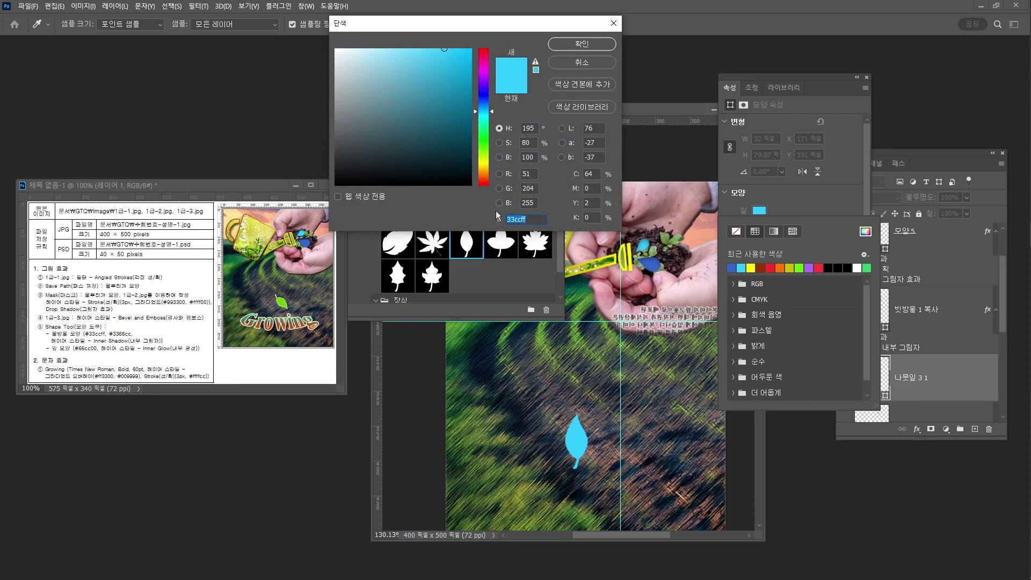
type("66")
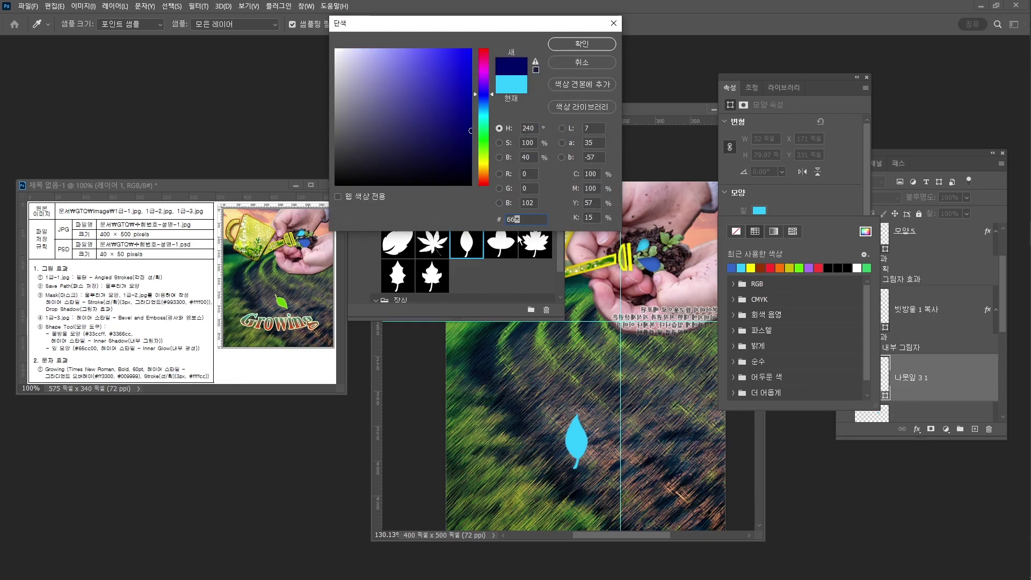
type("c")
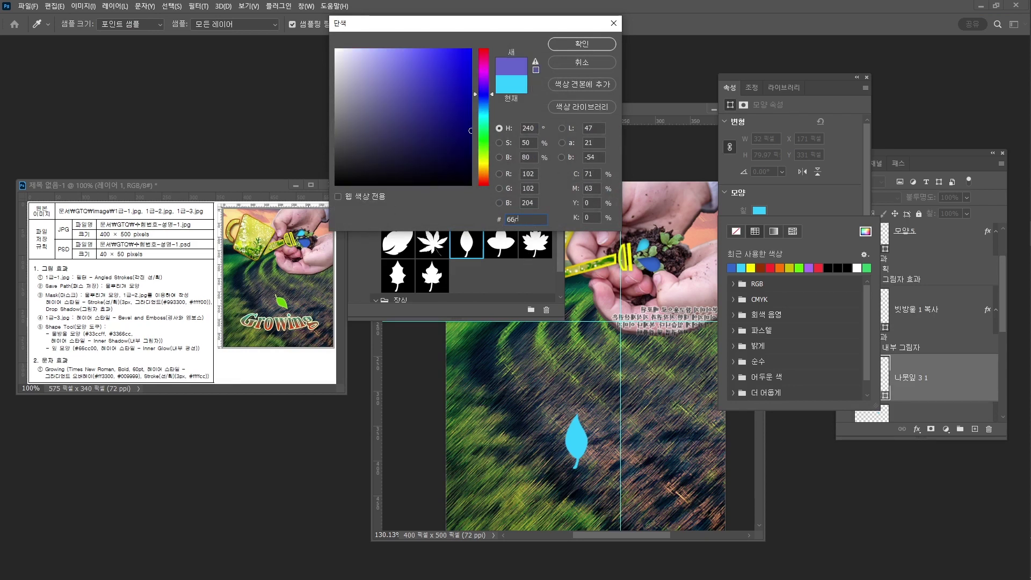
type("c00")
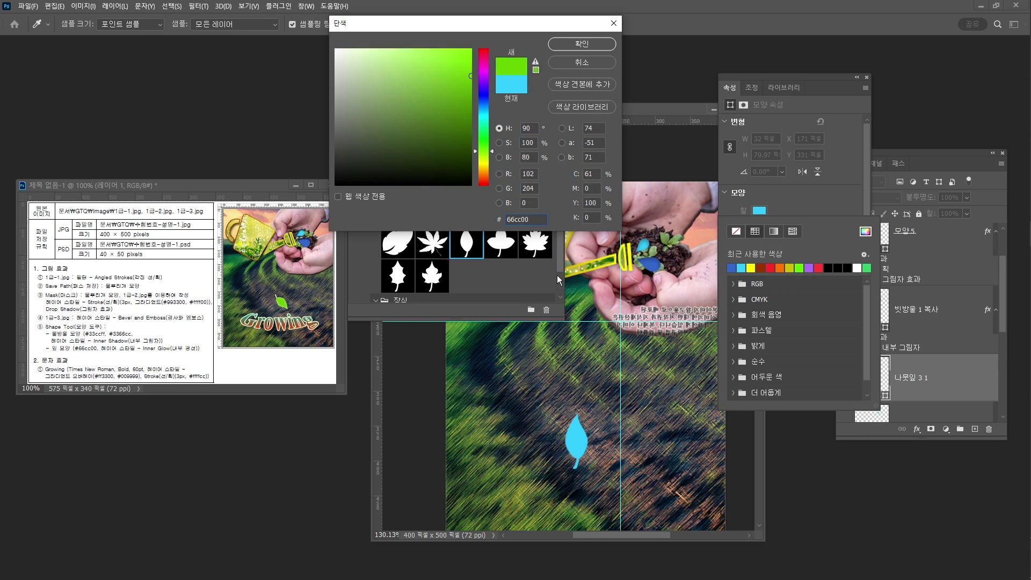
key("Return")
left_click(922, 383)
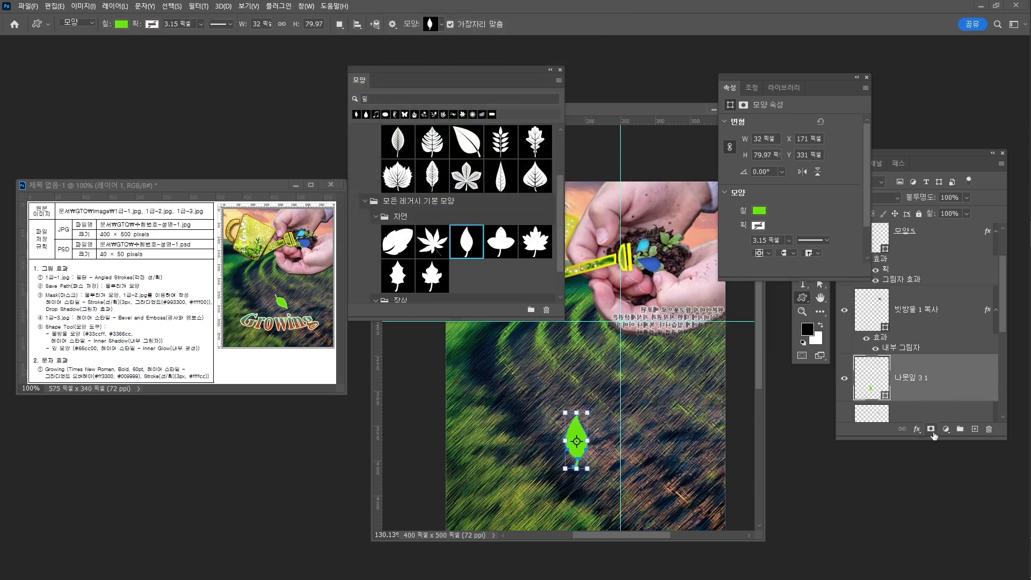
left_click(917, 429)
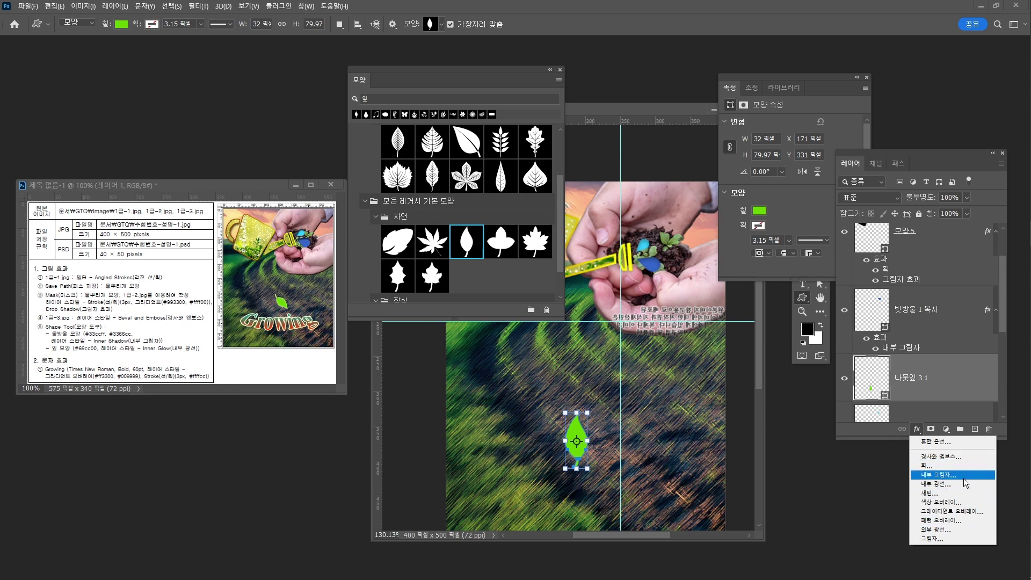
key("Escape")
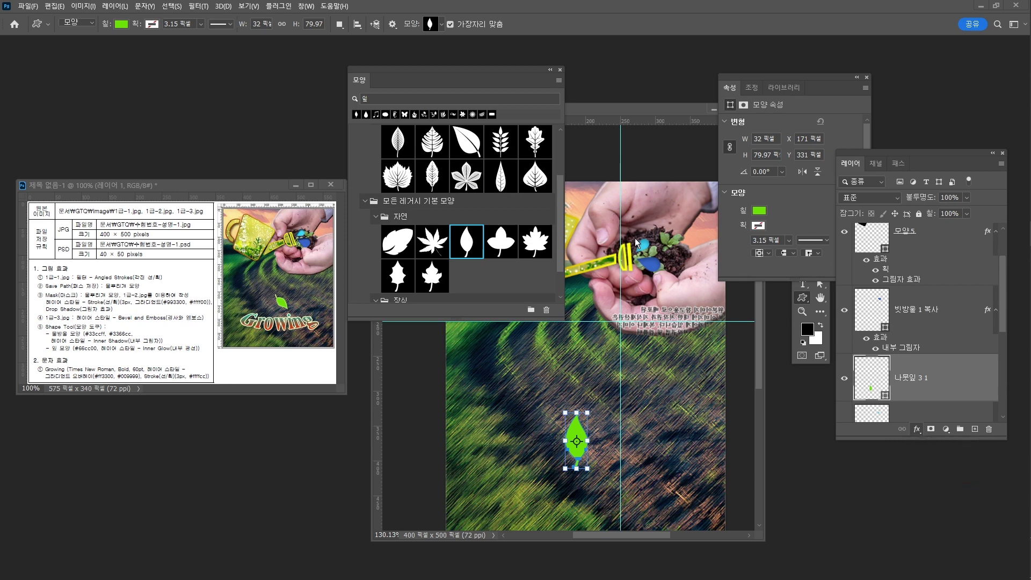
left_click(775, 215)
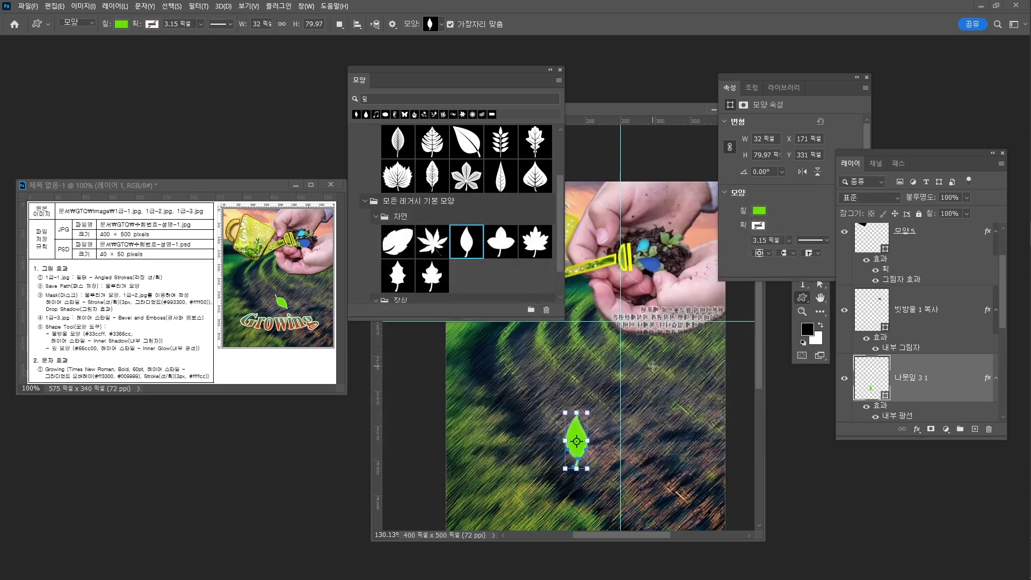
left_click(560, 69)
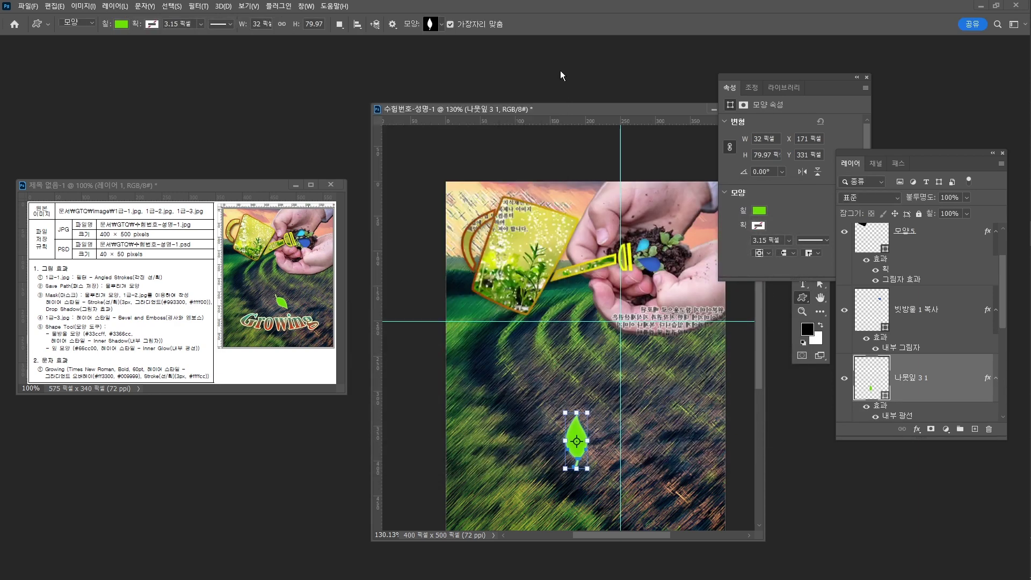
- Rotate the leaf to 145.41° and scale it down to 82.14%
left_click(867, 77)
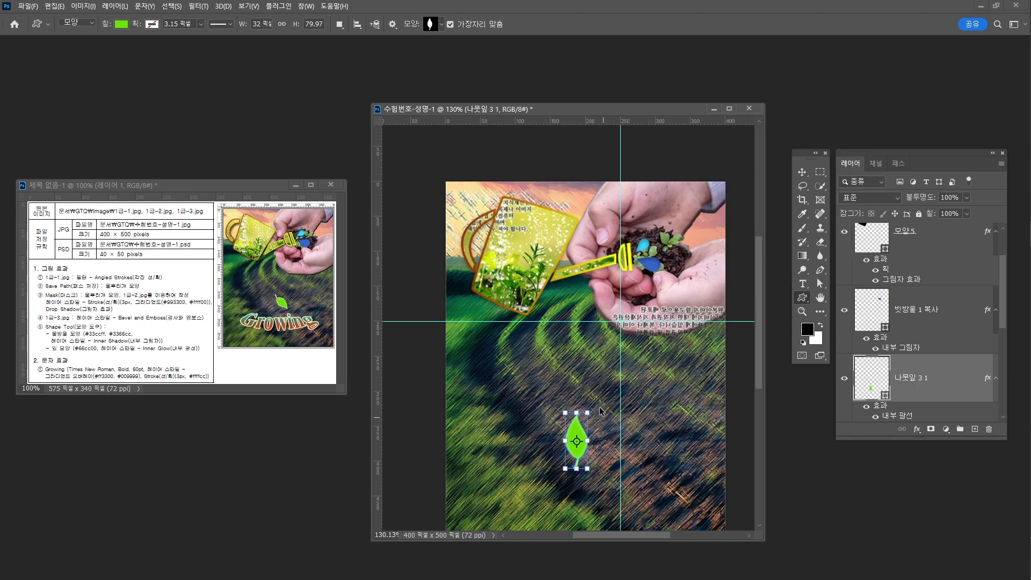
key("ctrl+t")
left_click_drag(599, 412, 592, 519)
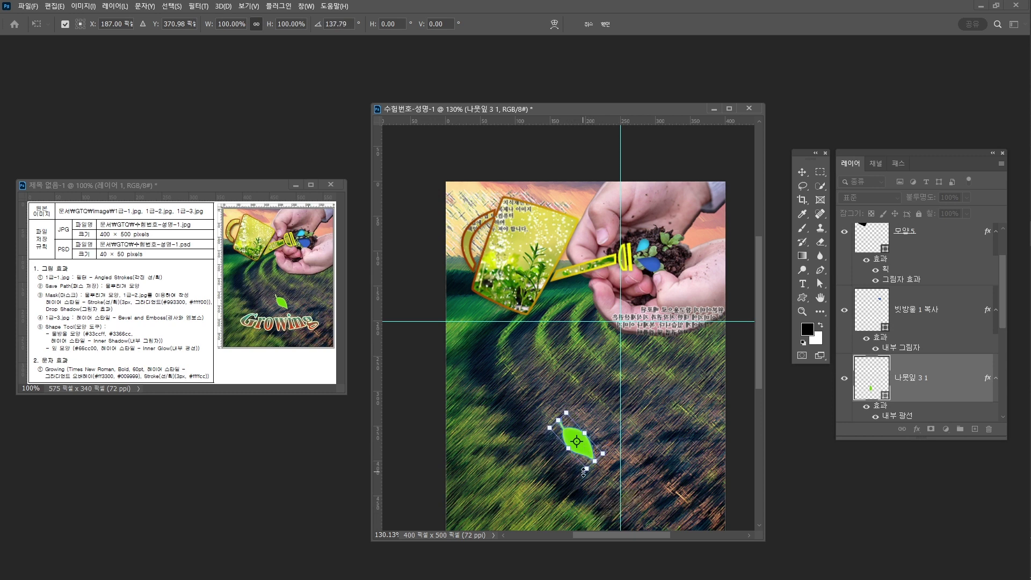
left_click_drag(586, 468, 582, 457)
- Add a vertical guide and settle the leaf in the lower middle of the field
left_click_drag(633, 408, 617, 384)
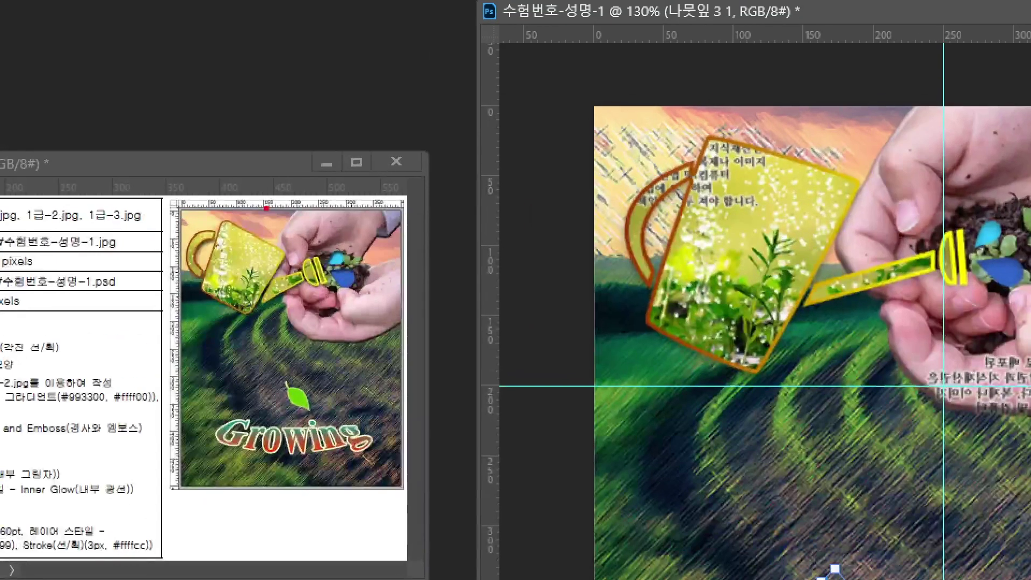
left_click_drag(261, 198, 280, 440)
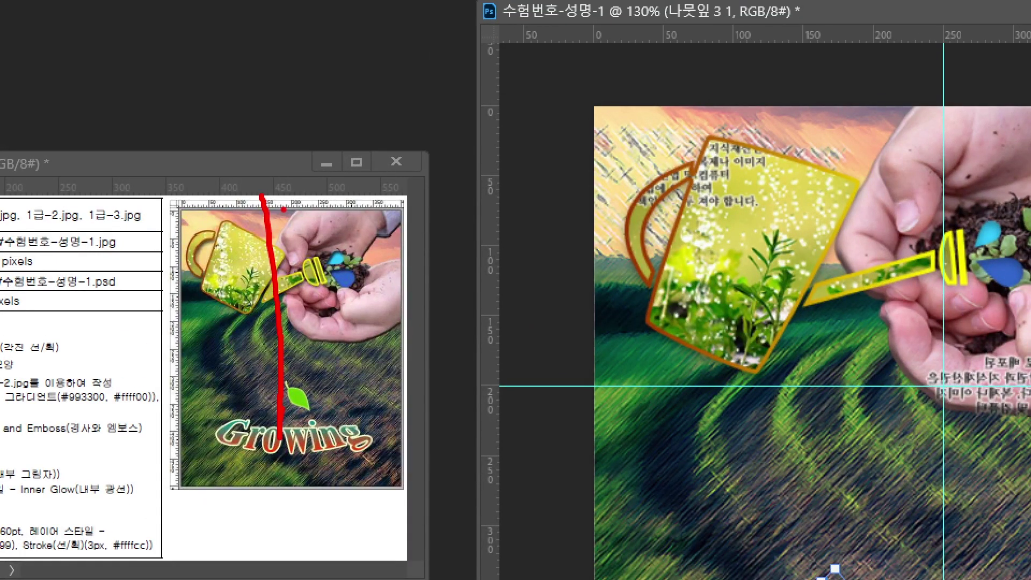
left_click_drag(284, 209, 290, 411)
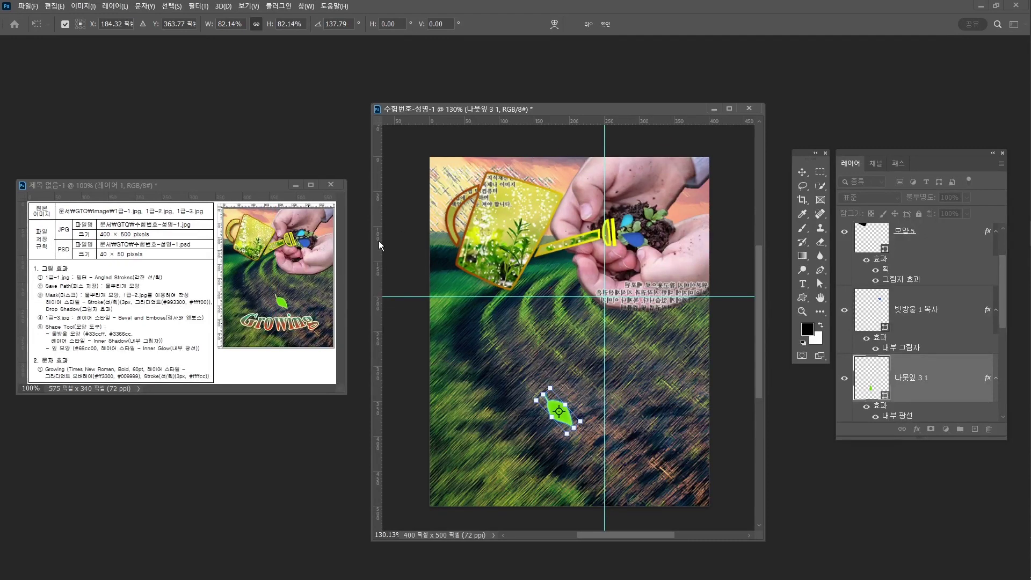
left_click_drag(379, 240, 568, 234)
mouse_move(572, 418)
left_mouse_down()
mouse_move(591, 428)
mouse_move(581, 413)
left_mouse_up()
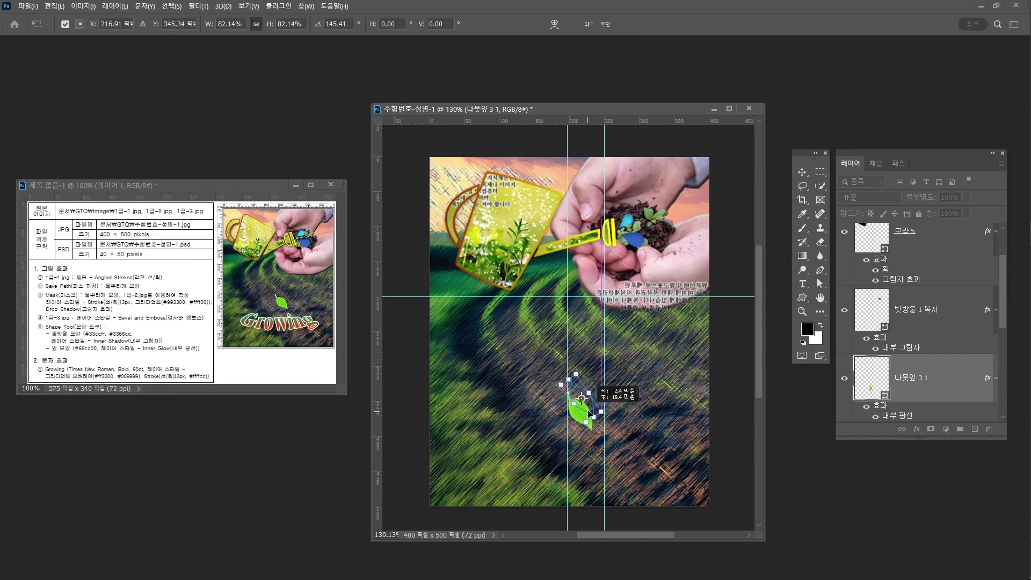
left_click_drag(588, 427, 592, 413)
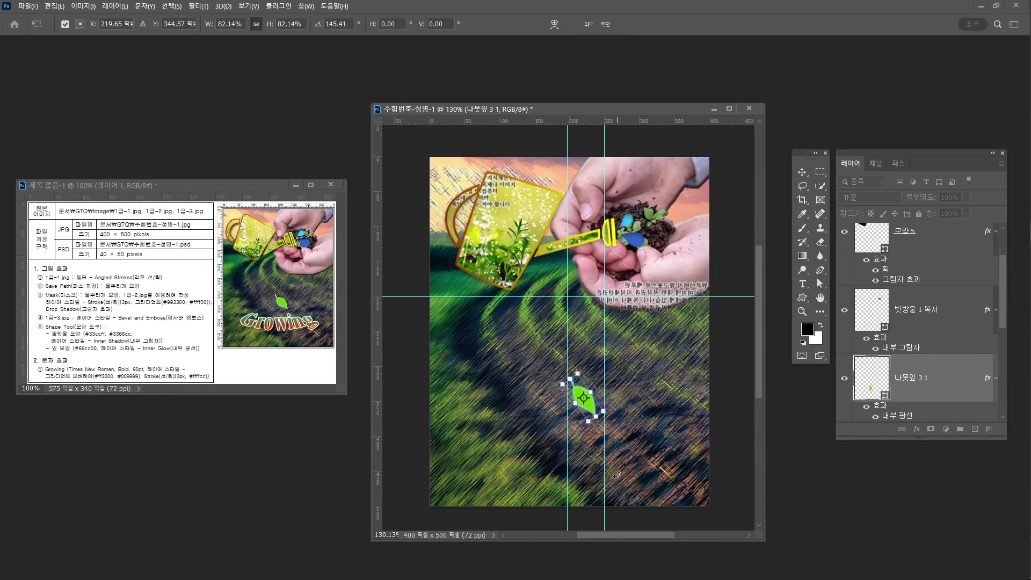
key("Return")
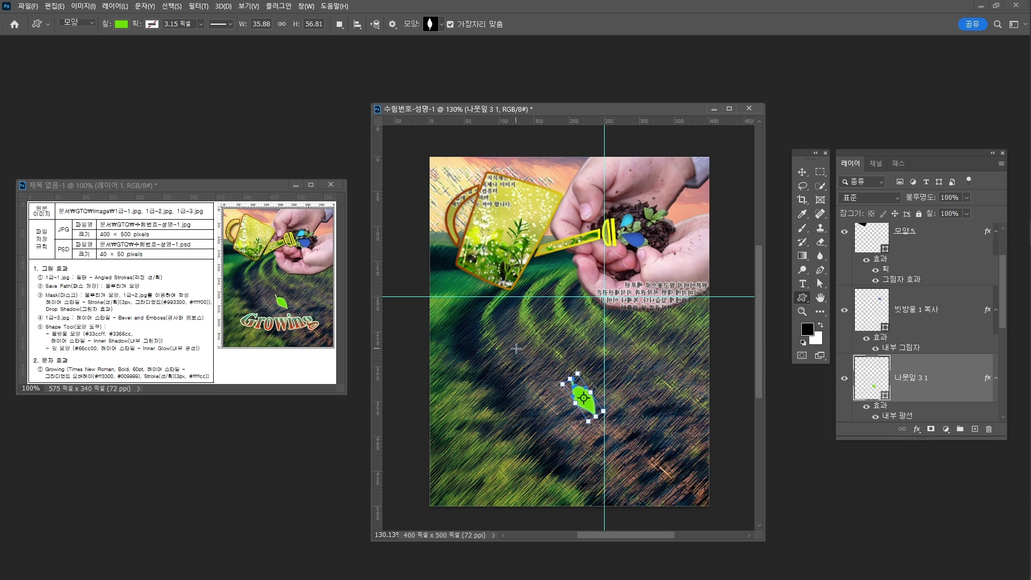
key("v")
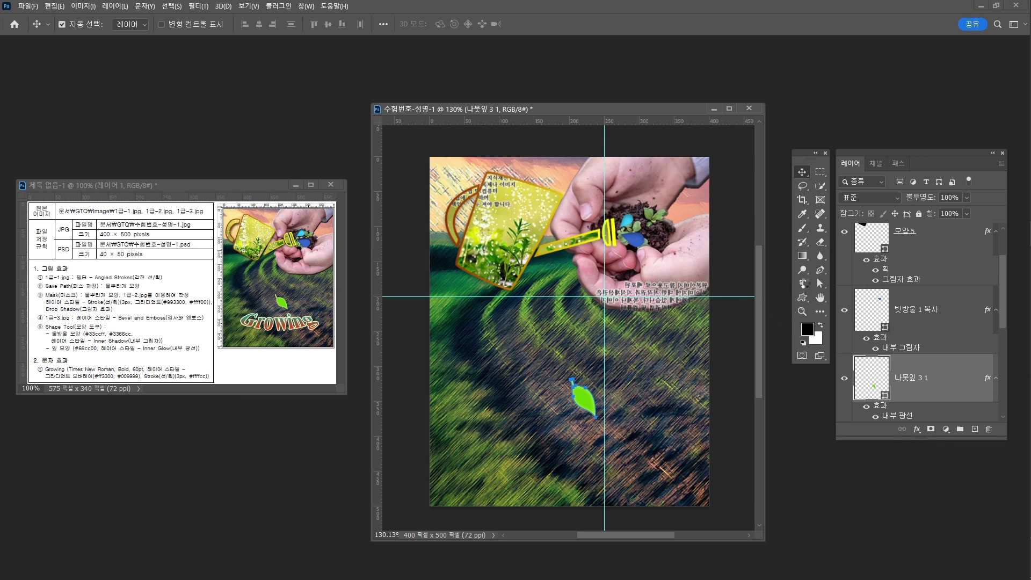
- Choose the Horizontal Type tool and select the 1-2 layer
left_click(802, 284)
right_click(802, 284)
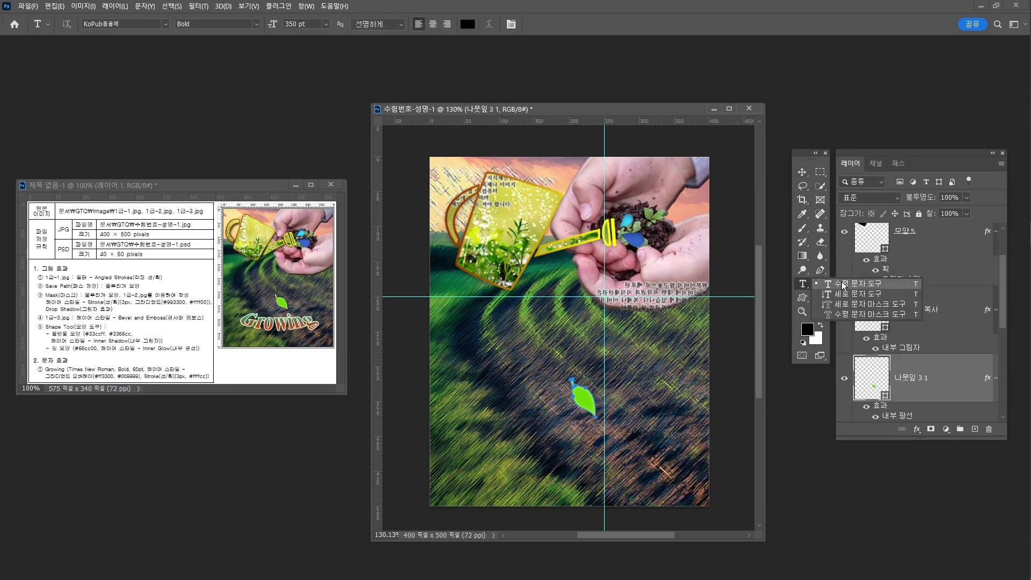
left_click(843, 284)
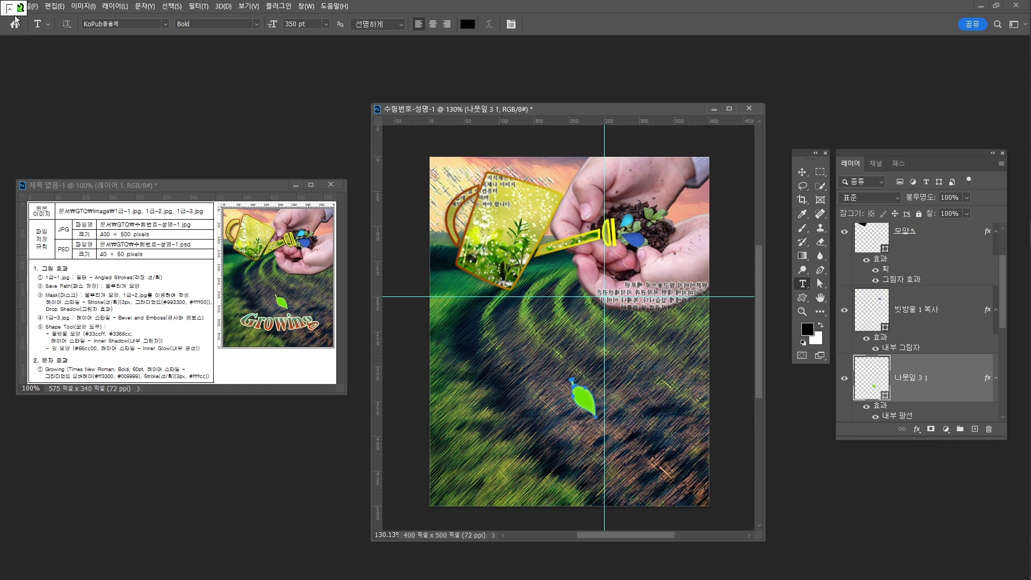
right_click(804, 286)
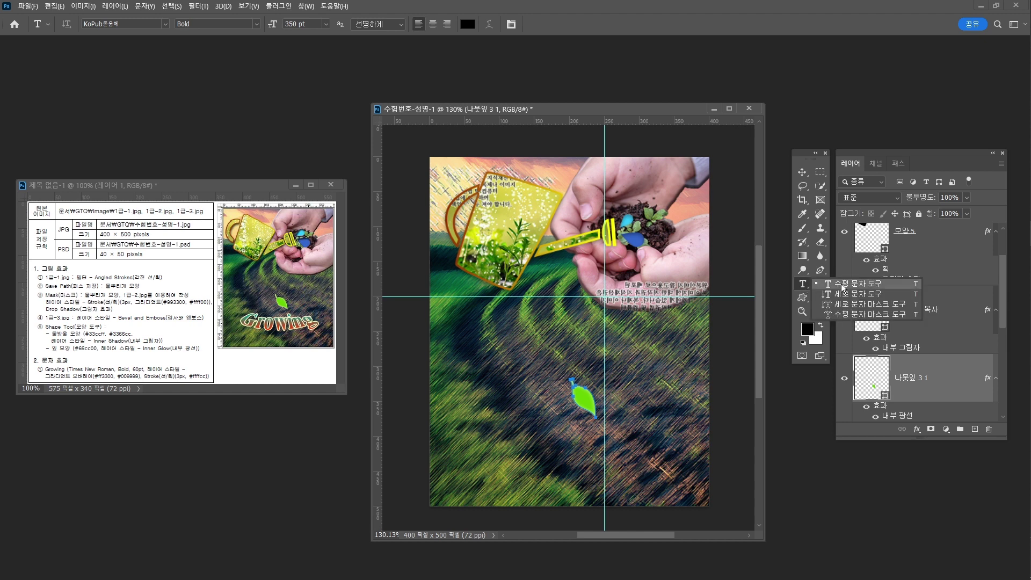
left_click(842, 287)
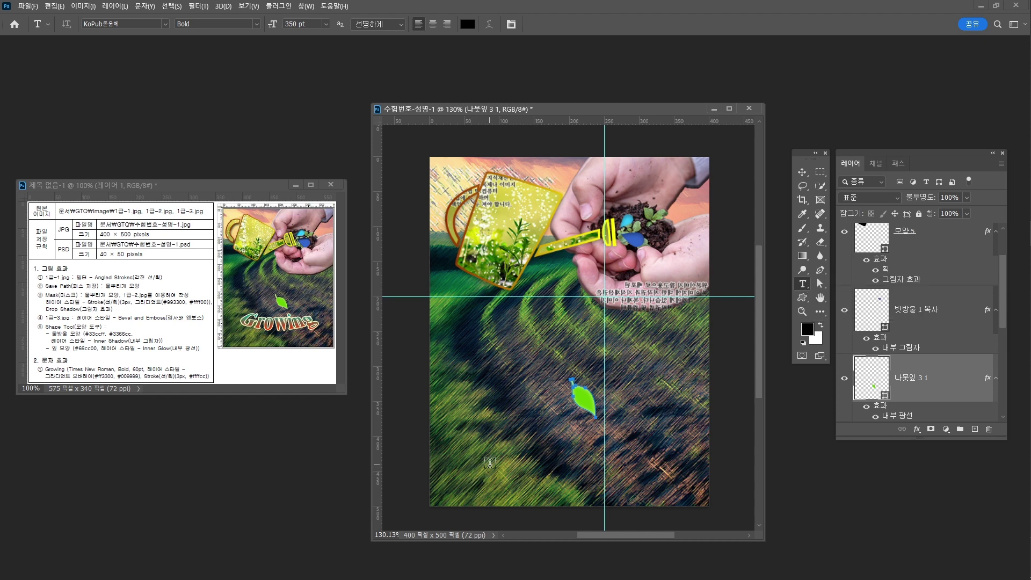
scroll(948, 323, "up", 2)
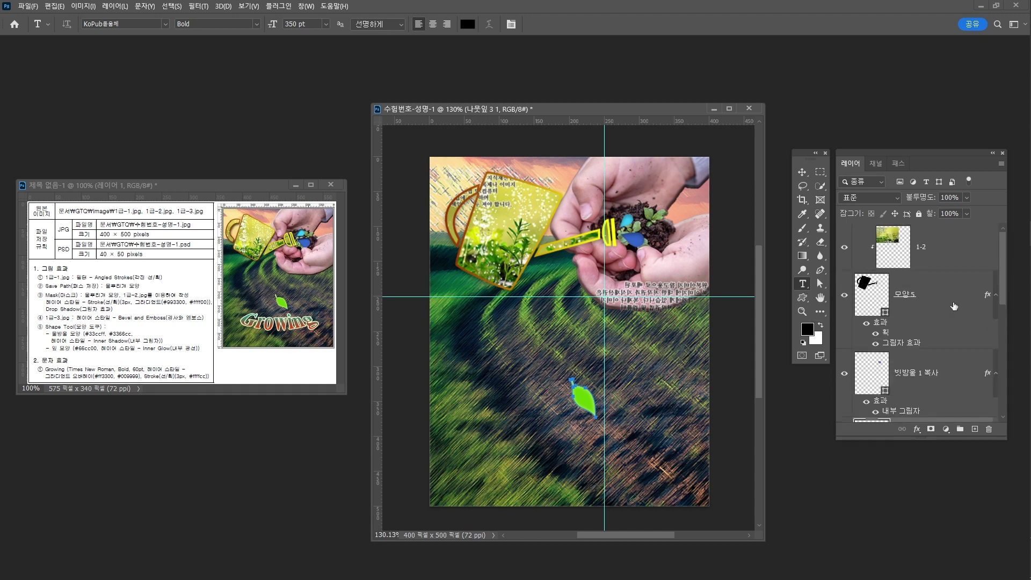
left_click(949, 242)
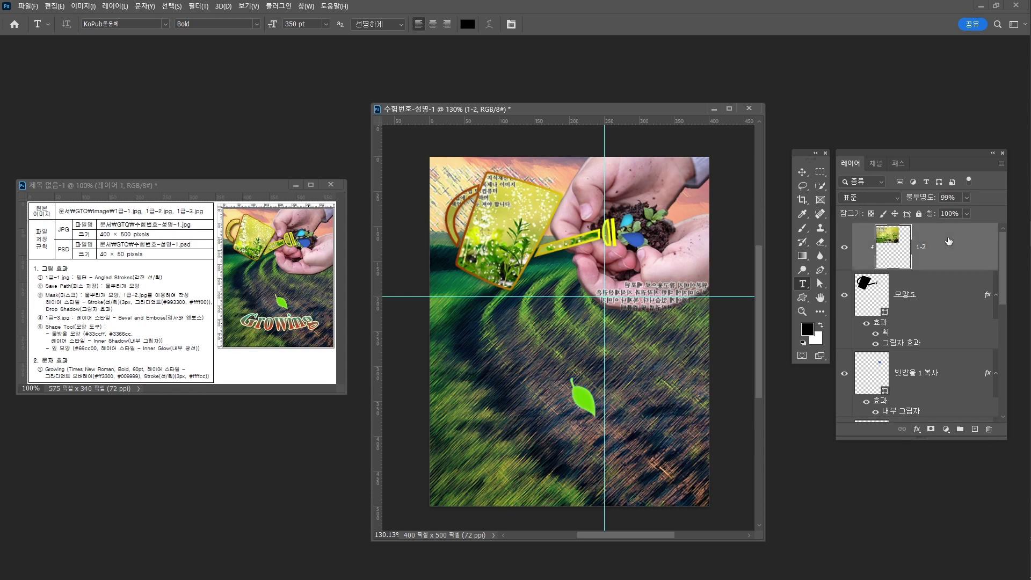
- Start a text layer near the image bottom reading 'GRO' and select all its text
left_click(469, 462)
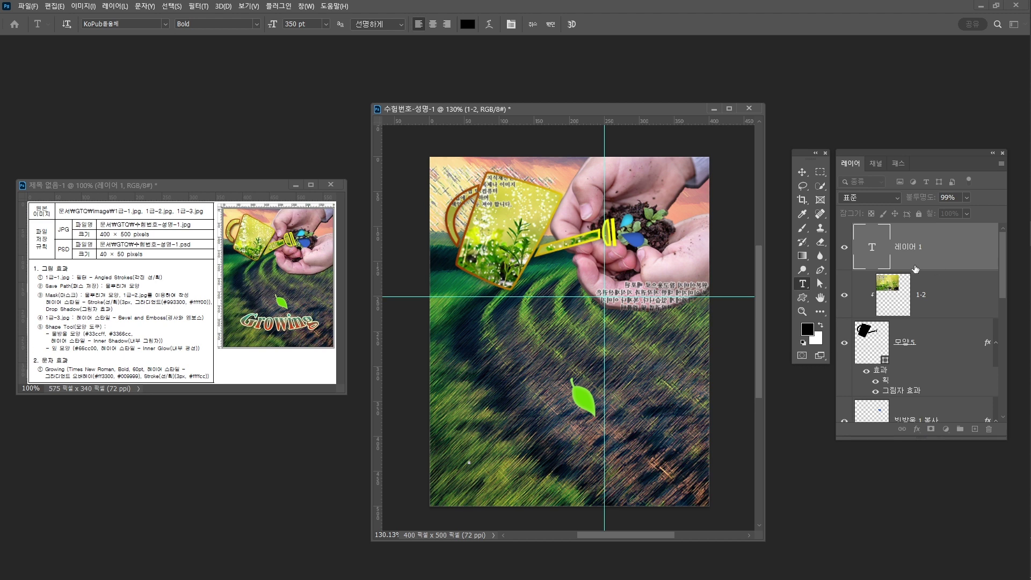
type("G")
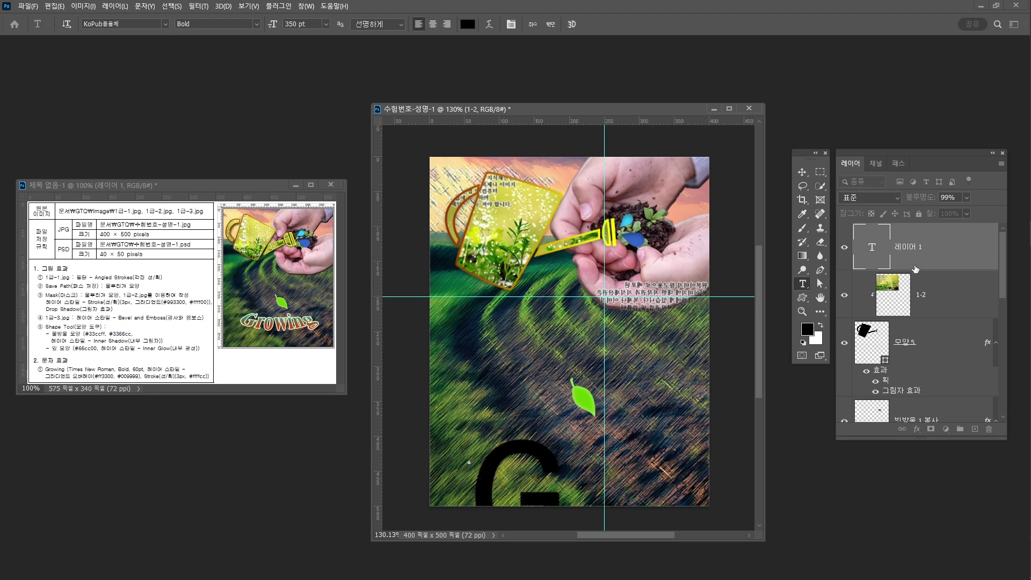
type("RO")
key("BackSpace")
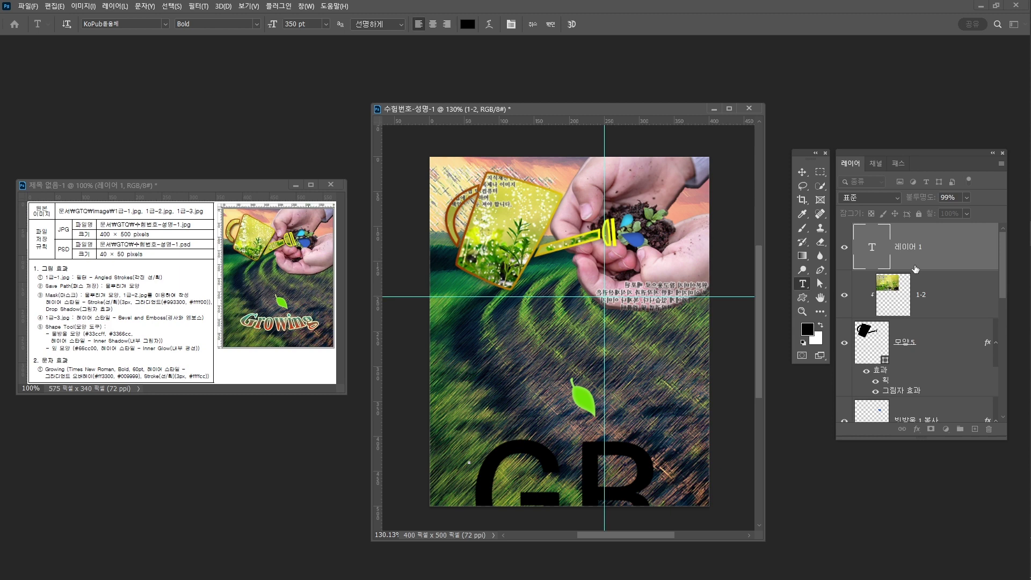
type("O")
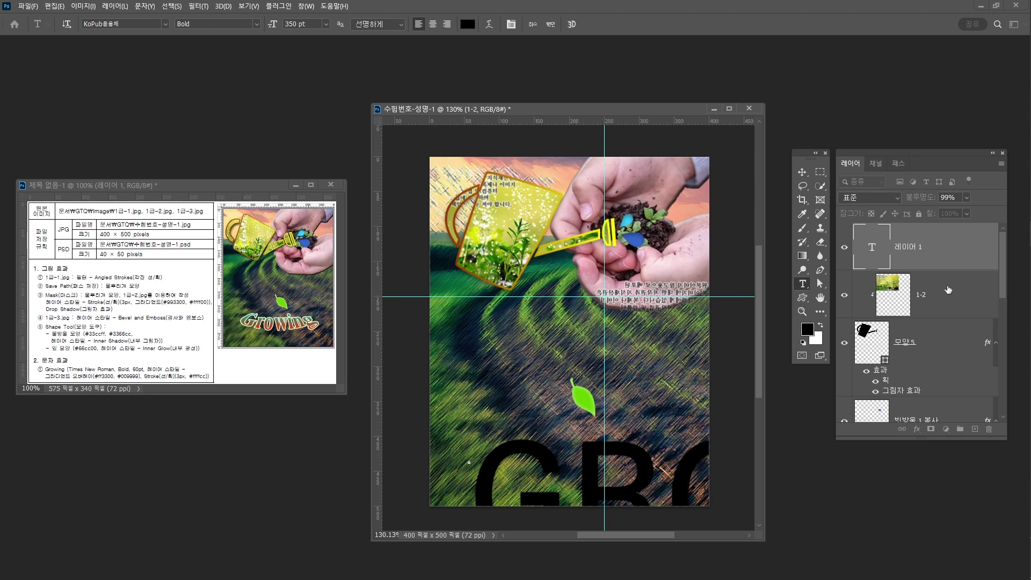
key("ctrl")
key("ctrl+a")
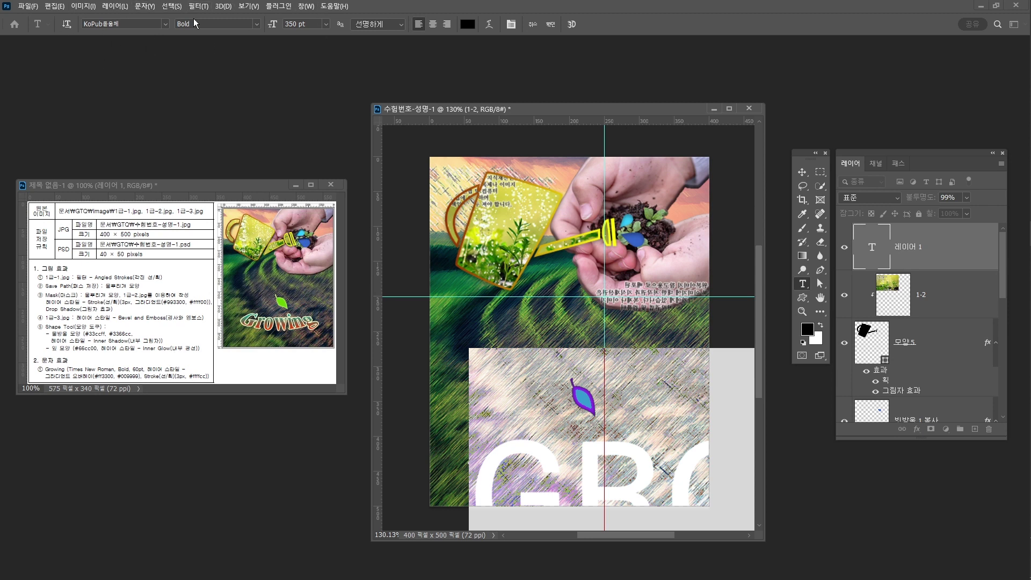
- Set the title text to Times New Roman at 60 pt and commit it
key("ctrl+t")
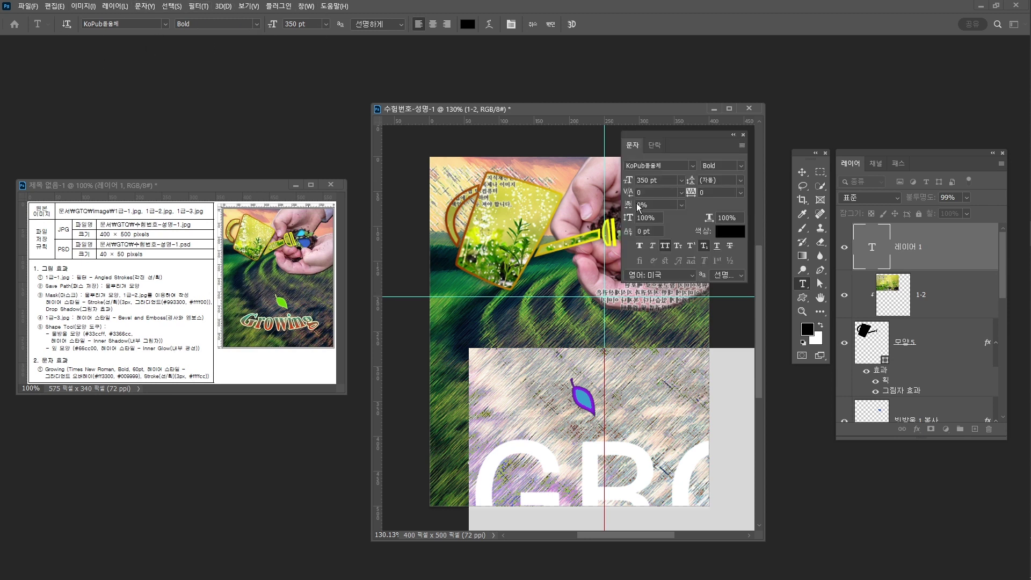
left_click_drag(697, 134, 715, 162)
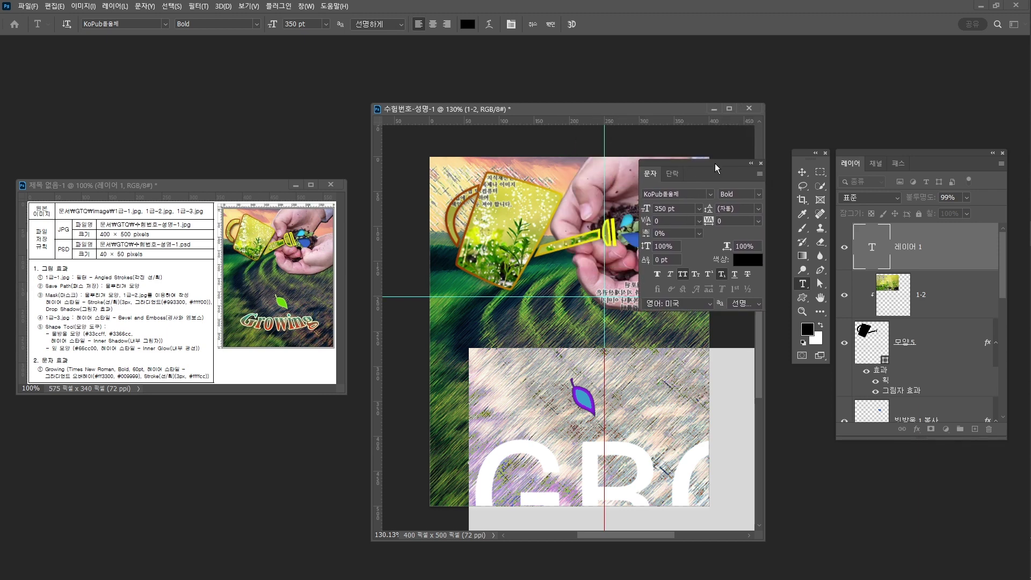
left_click(710, 194)
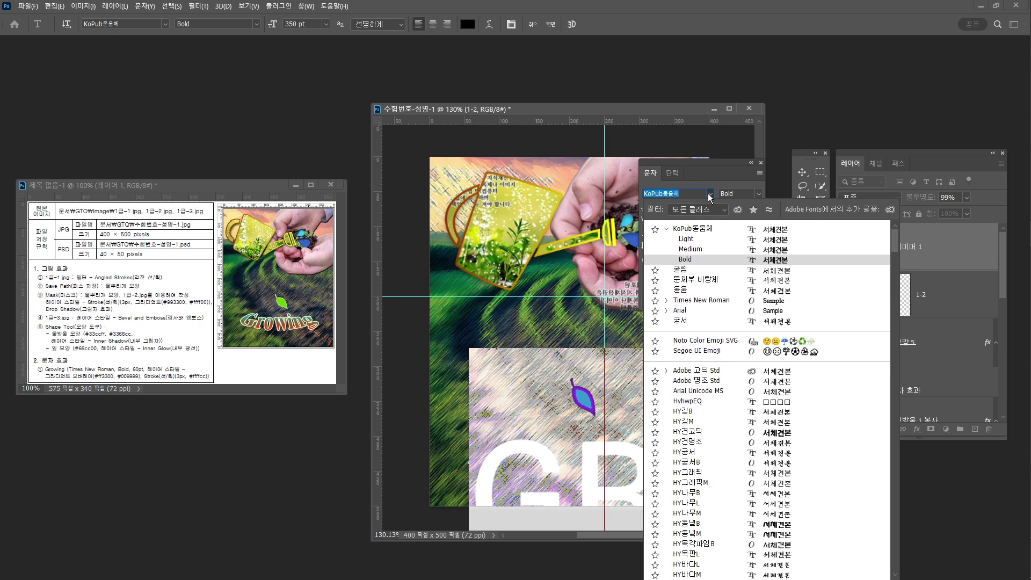
left_click(718, 301)
double_click(667, 209)
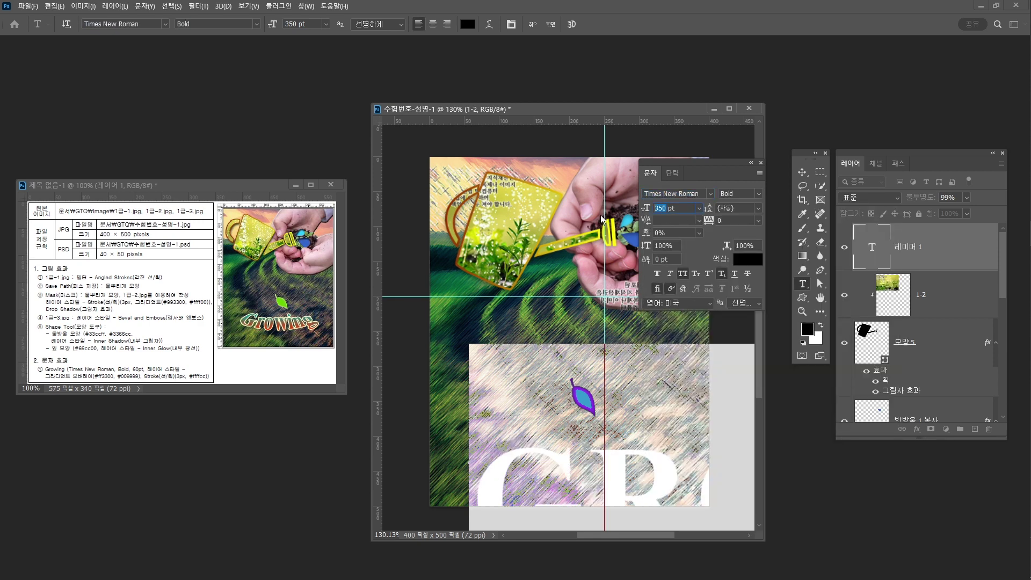
type("60")
key("Return")
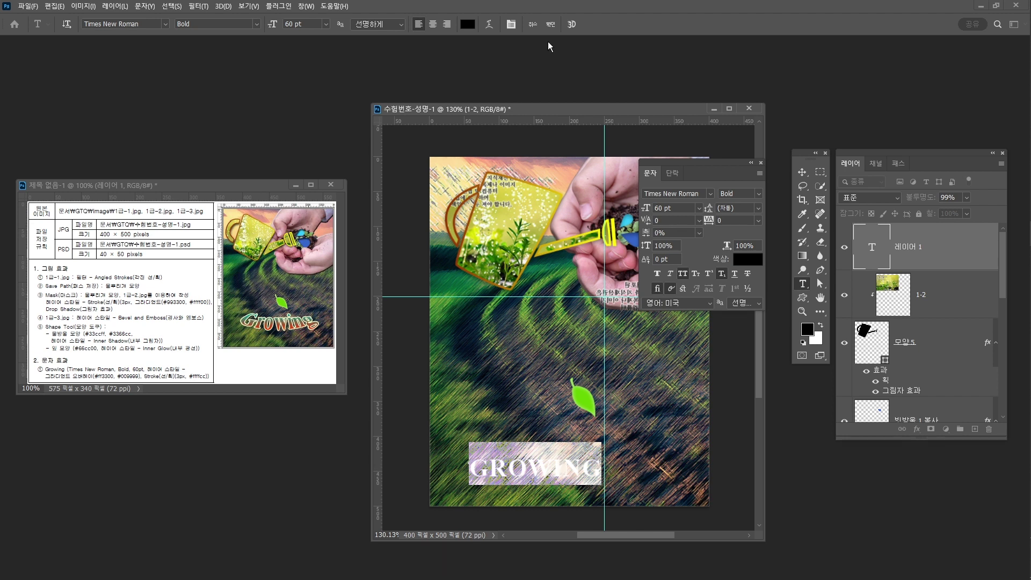
left_click(550, 24)
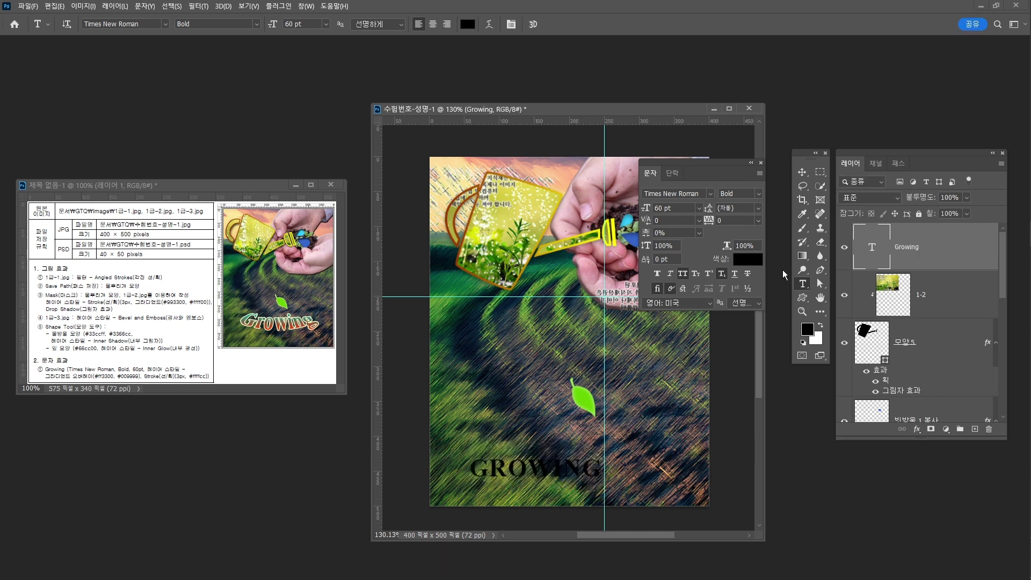
- Add a two-stop Gradient Overlay from red ff3300 to teal 009999 to the Growing text
left_click(916, 430)
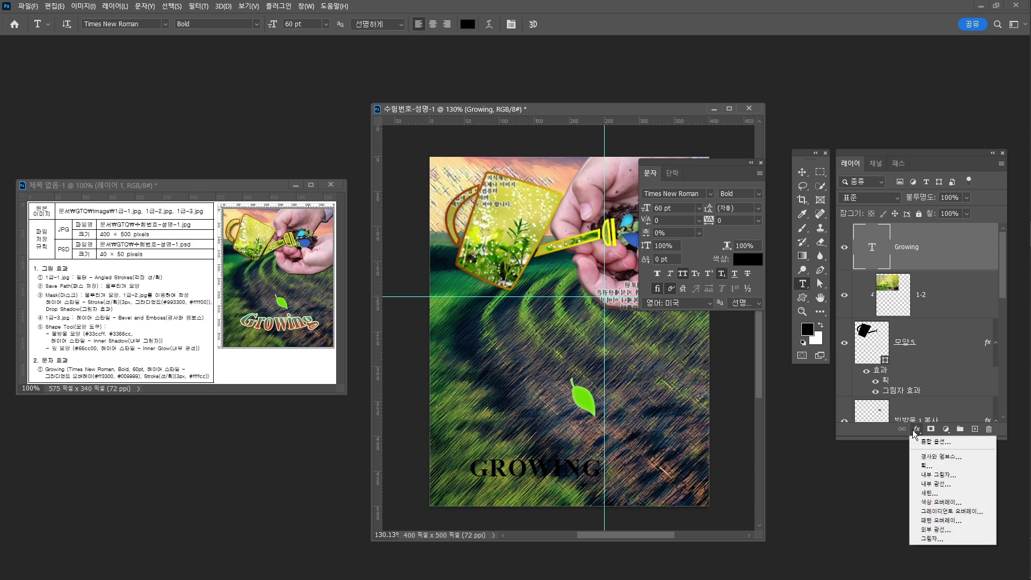
left_click(935, 513)
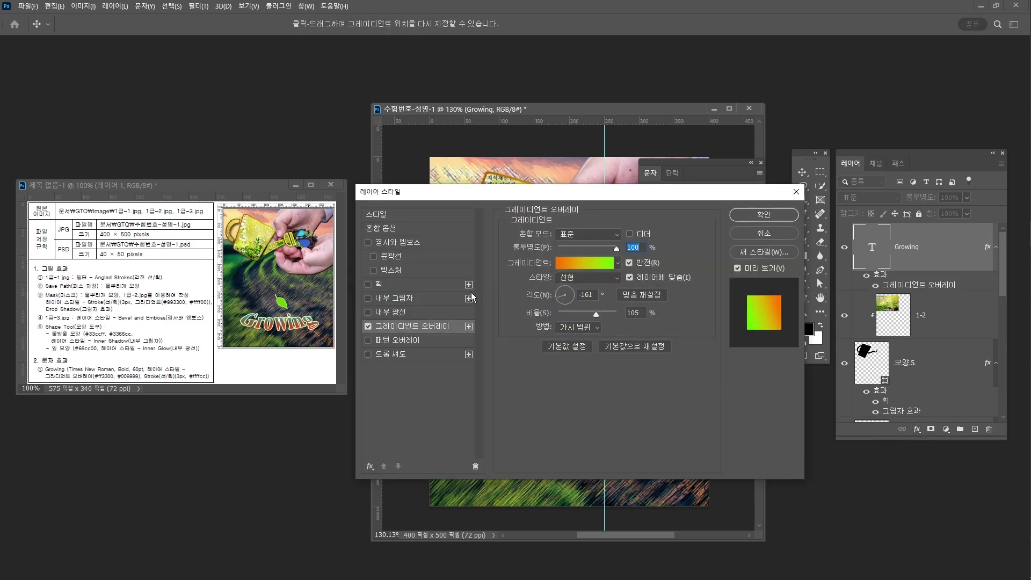
left_click(581, 263)
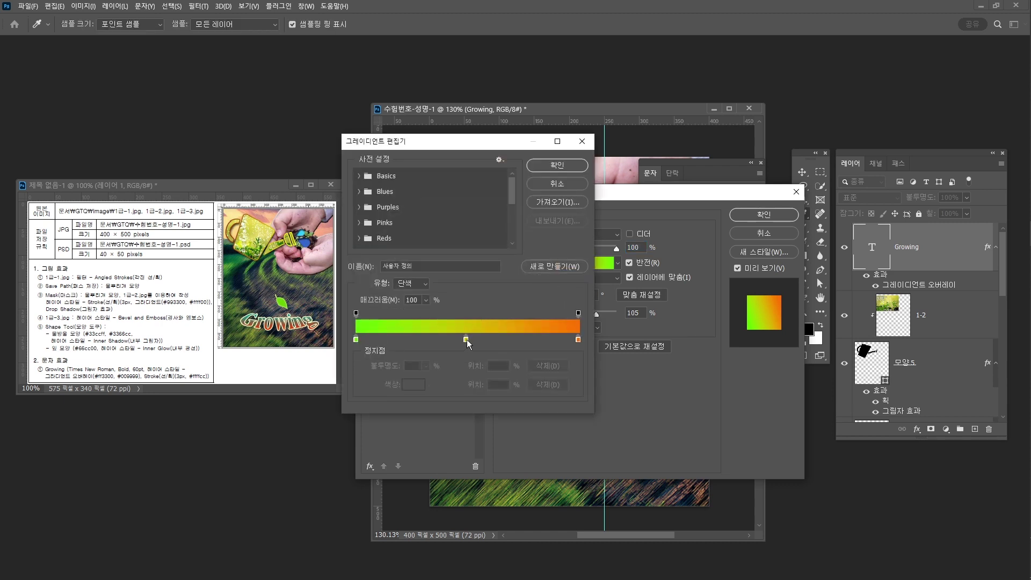
left_click_drag(466, 339, 456, 376)
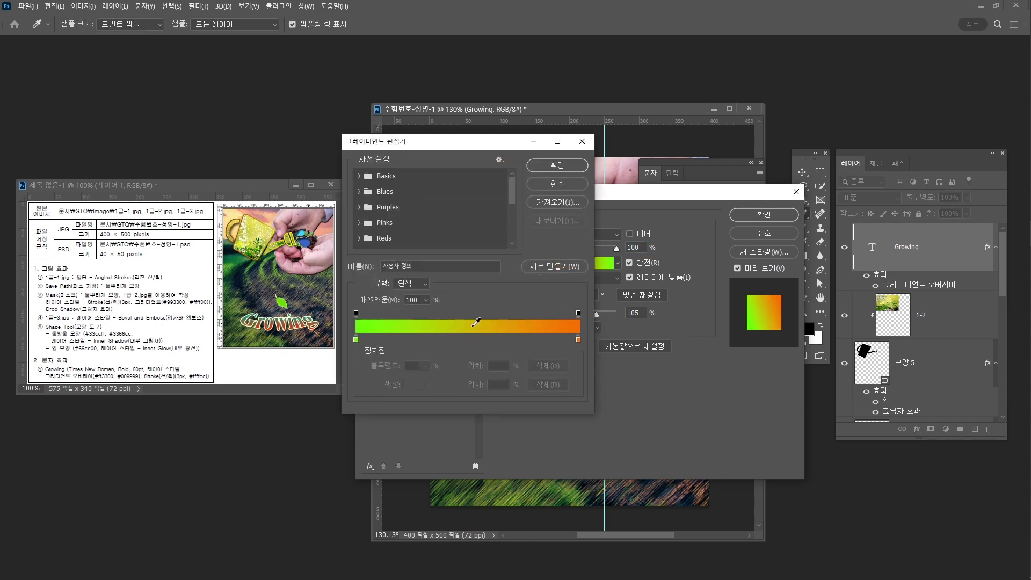
double_click(356, 340)
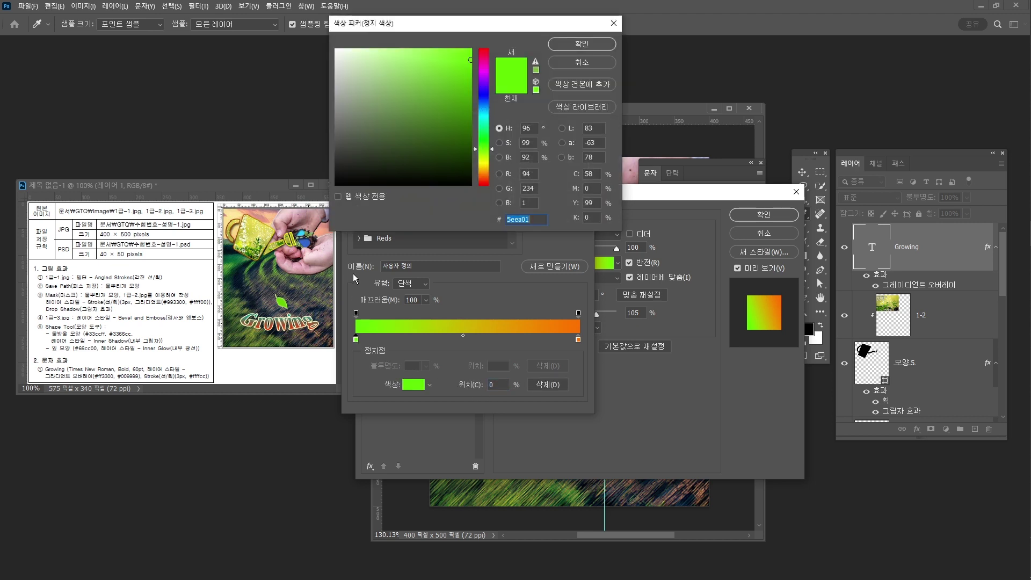
type("ff3")
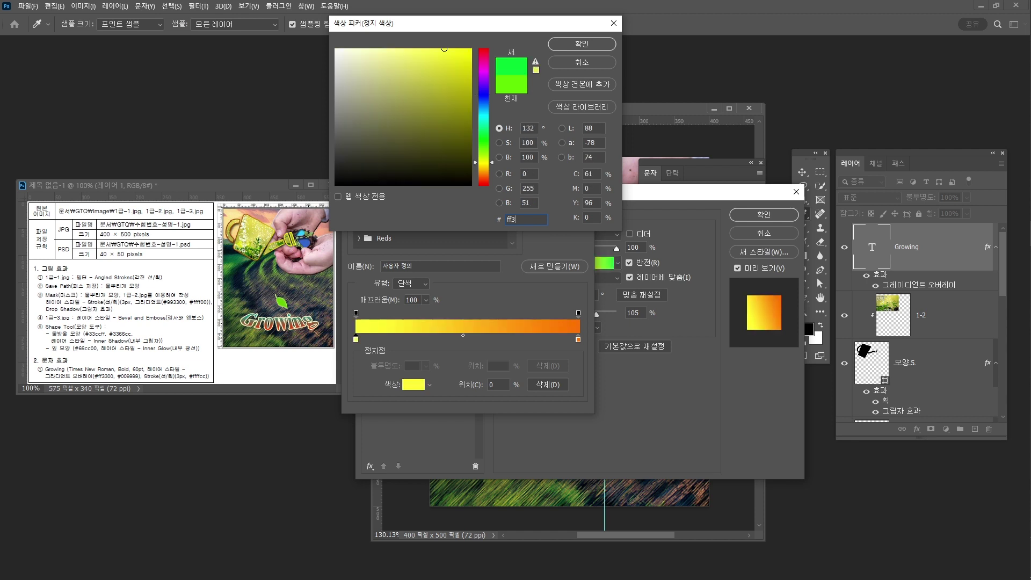
type("300")
key("Return")
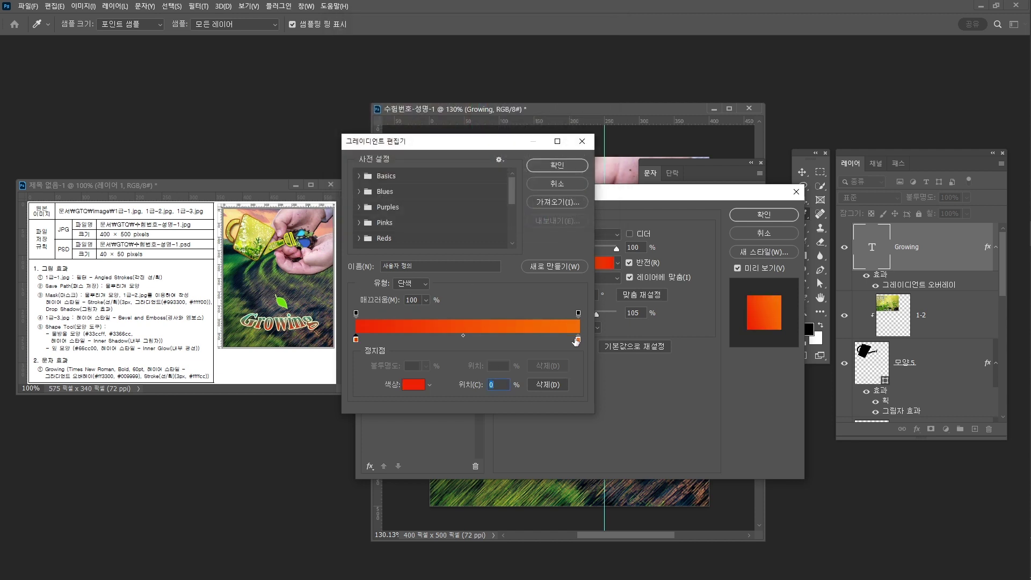
double_click(577, 339)
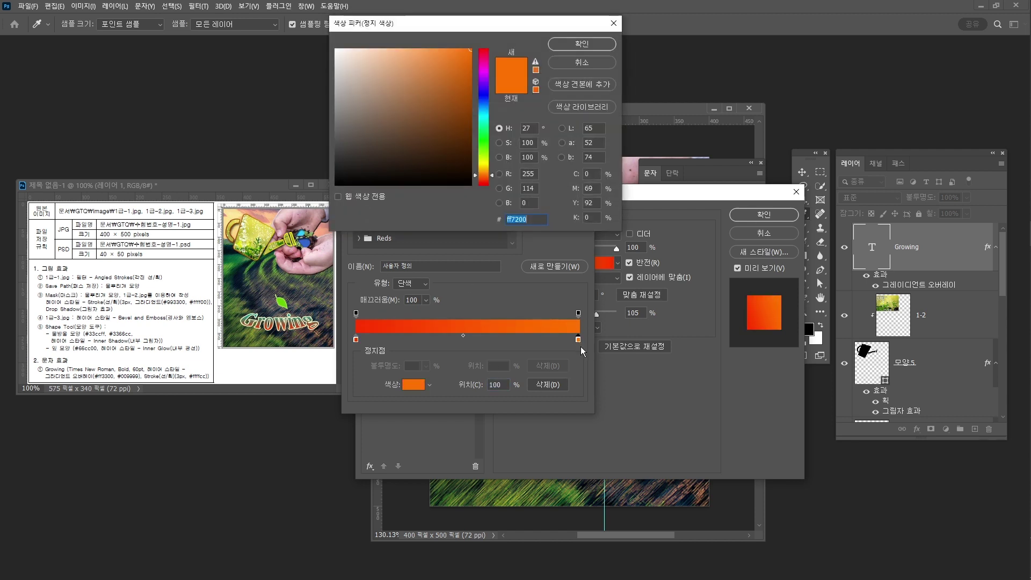
type("009999")
key("Return")
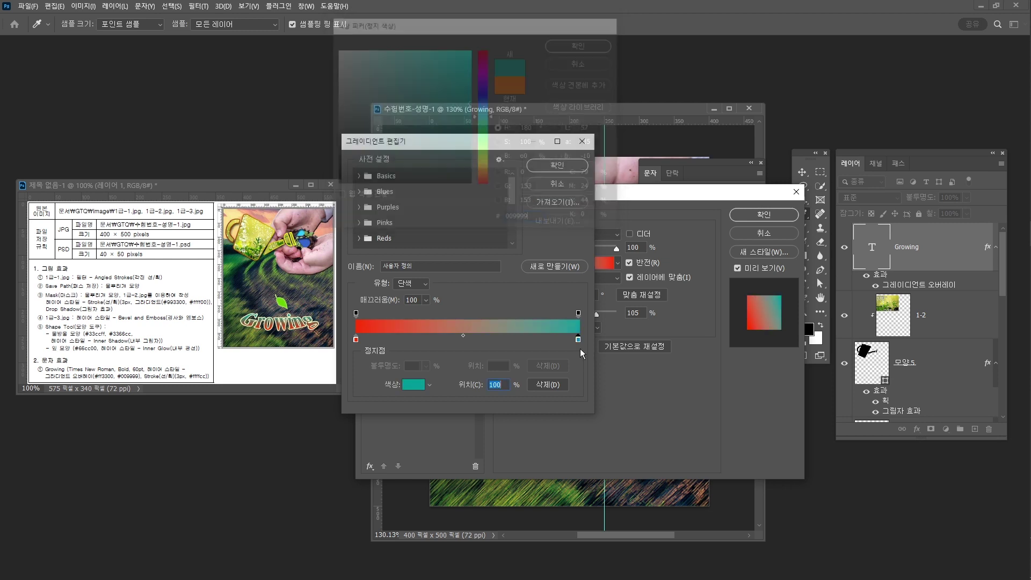
left_click(570, 167)
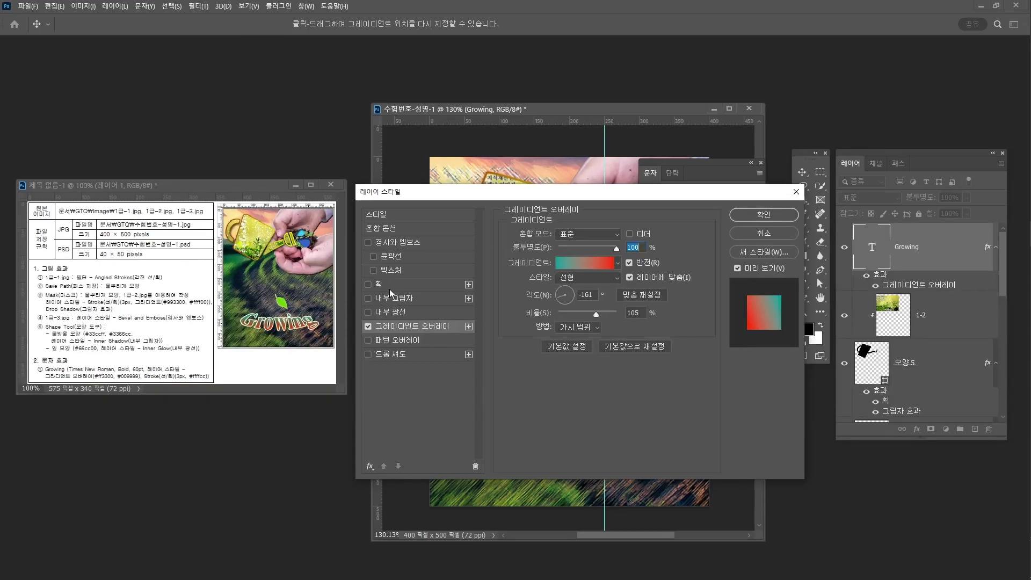
- Add a solid-colour pale yellow ffffcc Stroke and apply the layer style
left_click(389, 288)
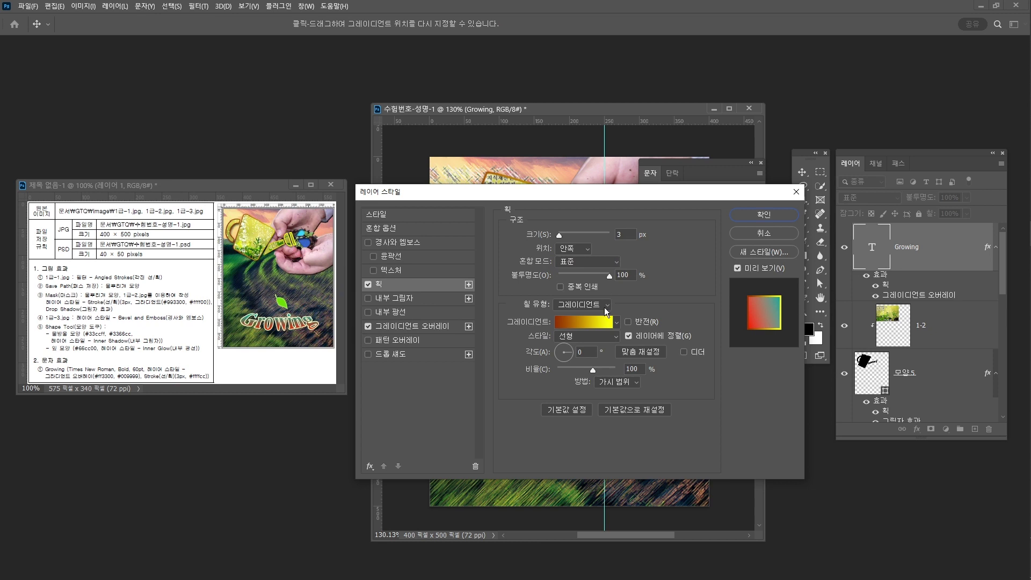
left_click(583, 305)
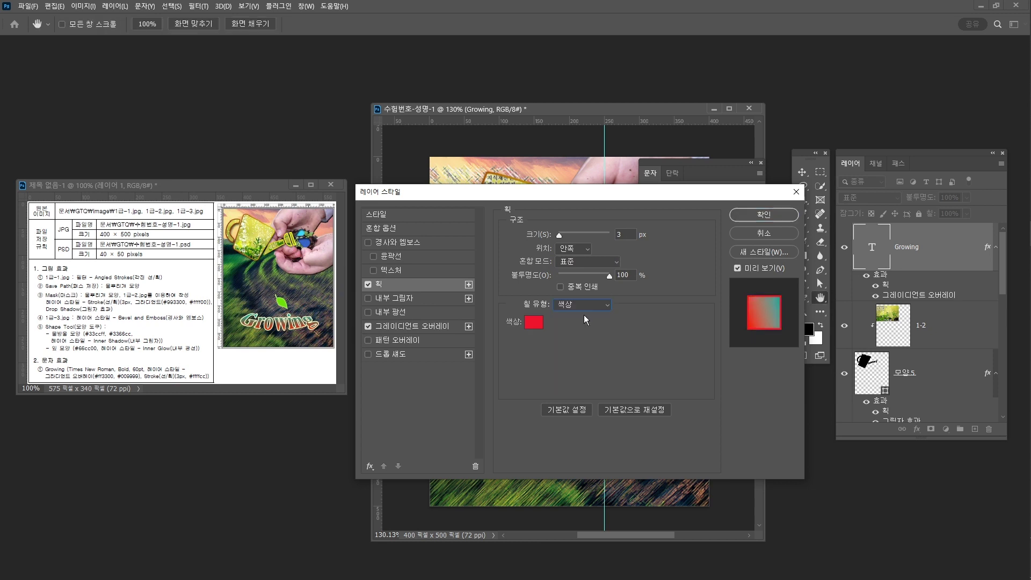
left_click(534, 323)
type("fff")
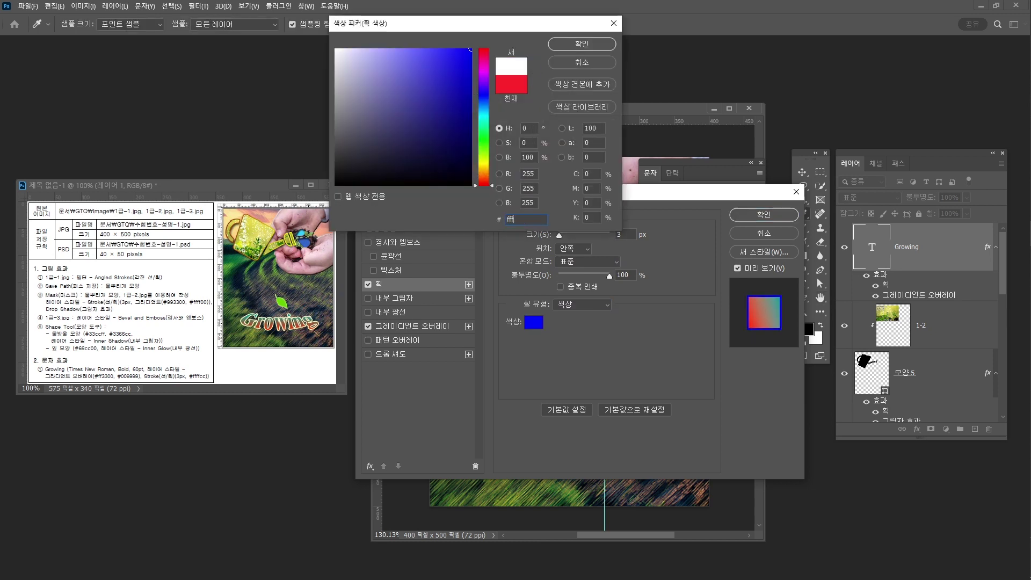
type("cc")
key("Return")
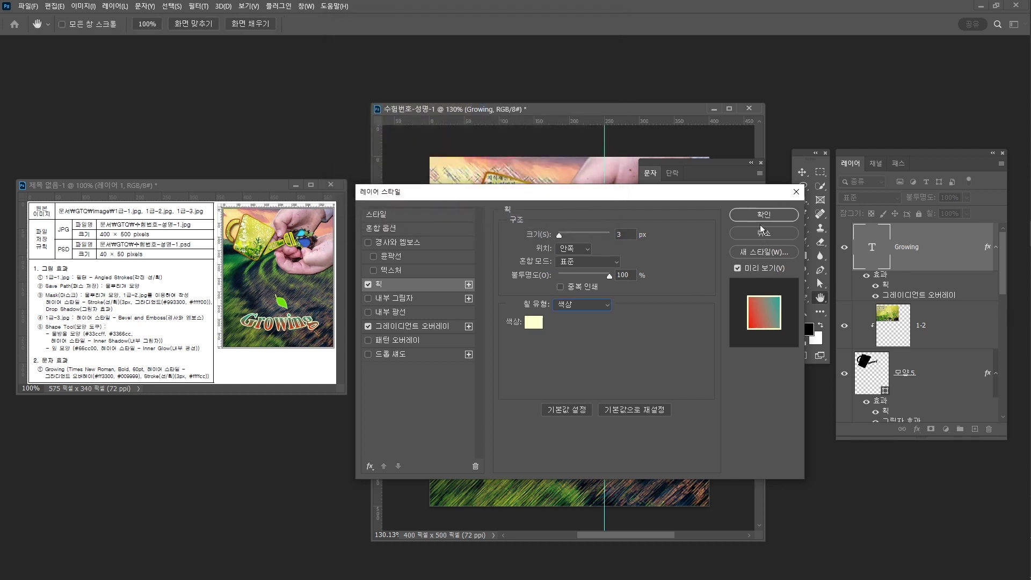
left_click(763, 215)
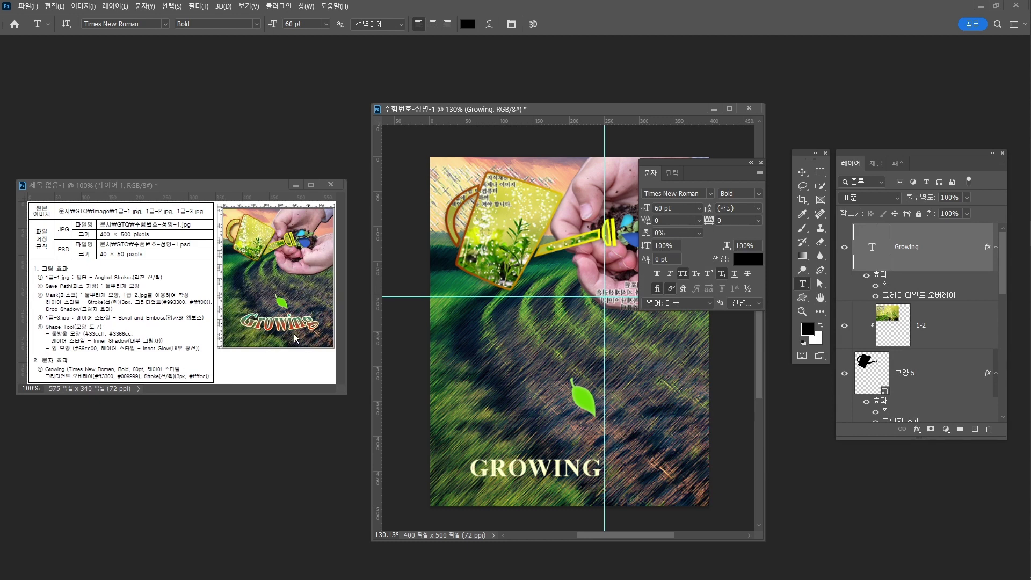
- Apply a Shell Lower text warp with Bend +38 and Horizontal Distortion -18
right_click(805, 287)
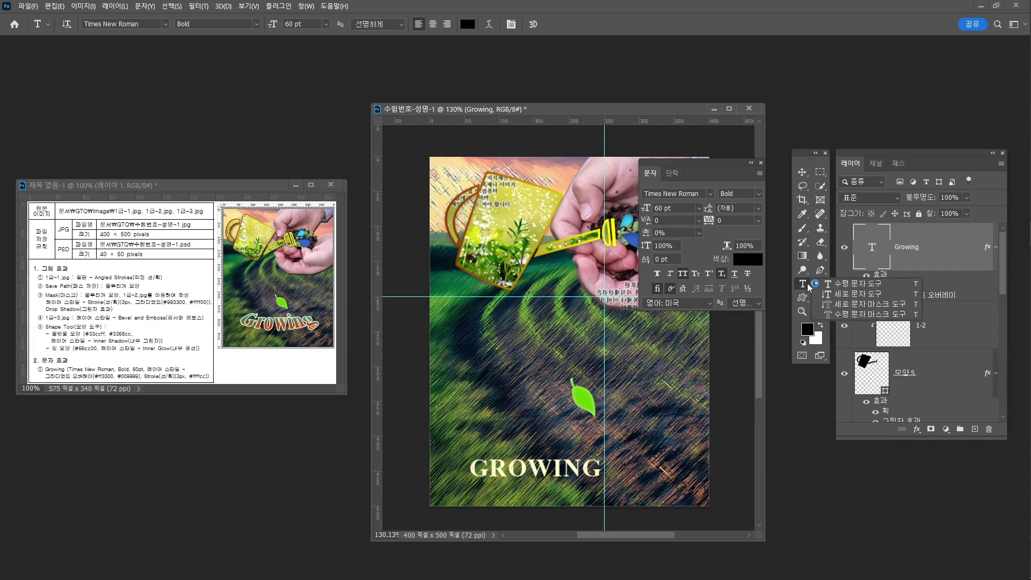
left_click(830, 284)
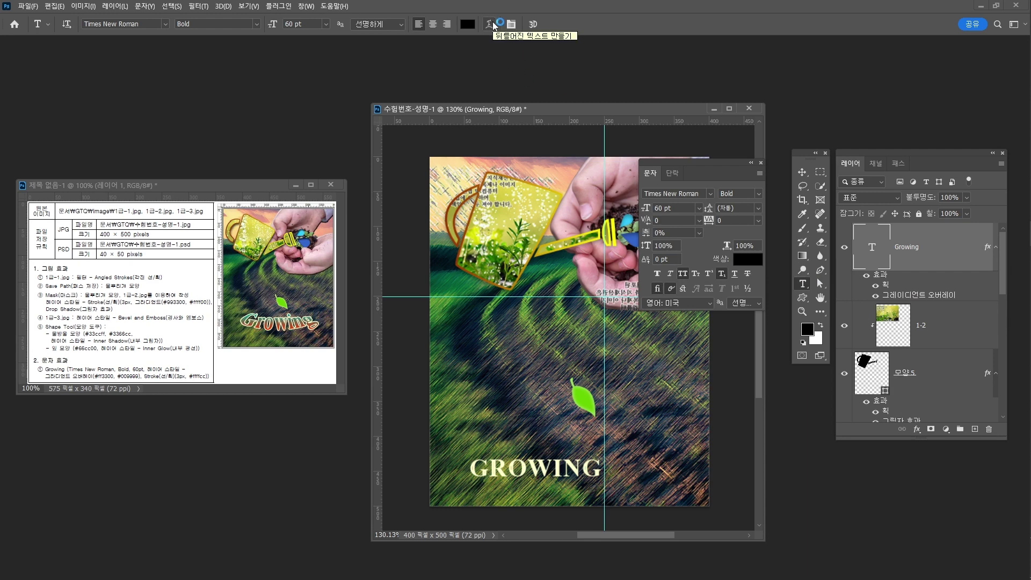
left_click(492, 24)
left_click(710, 97)
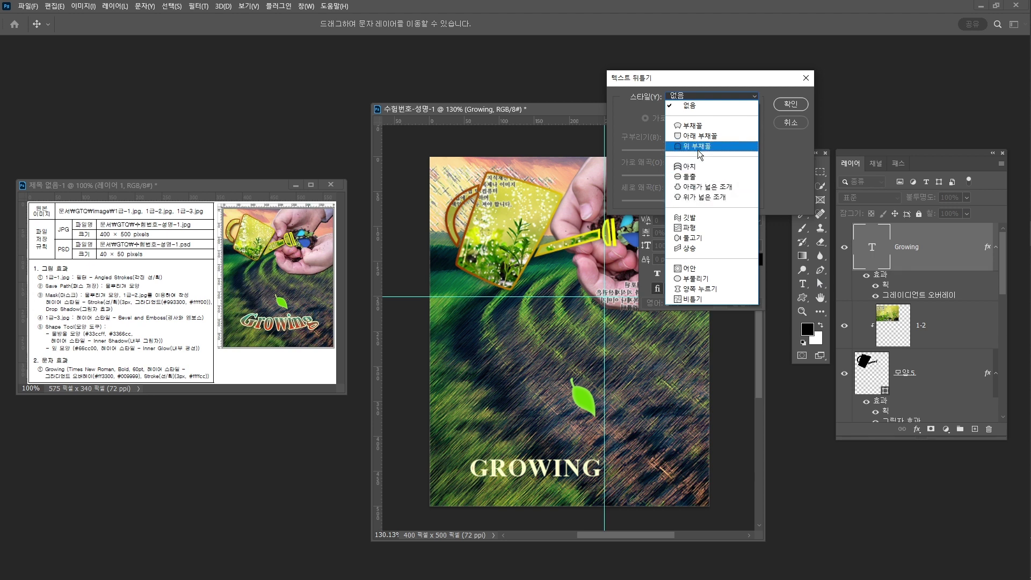
left_click(703, 187)
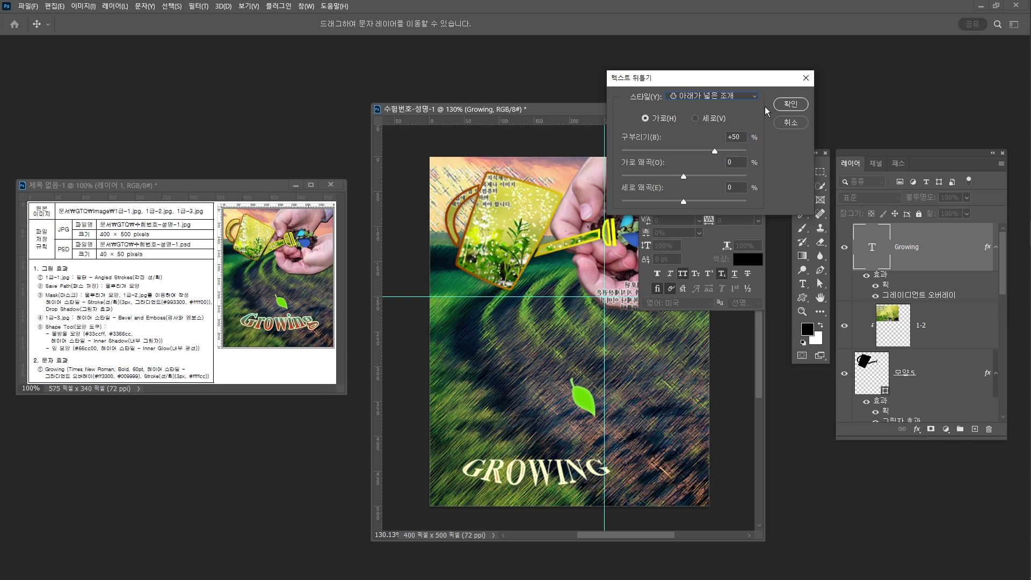
left_click(707, 150)
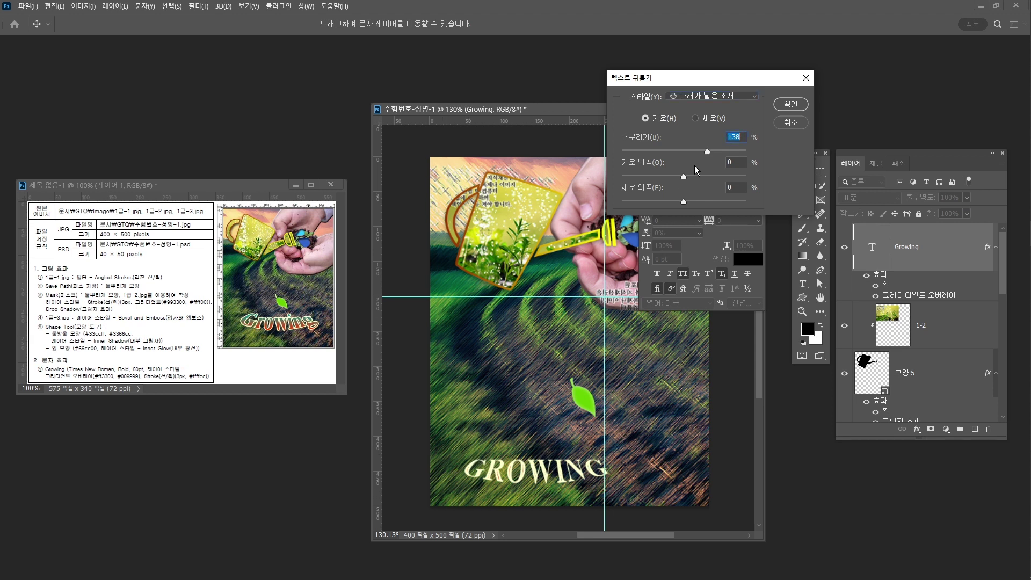
left_click_drag(683, 179, 674, 181)
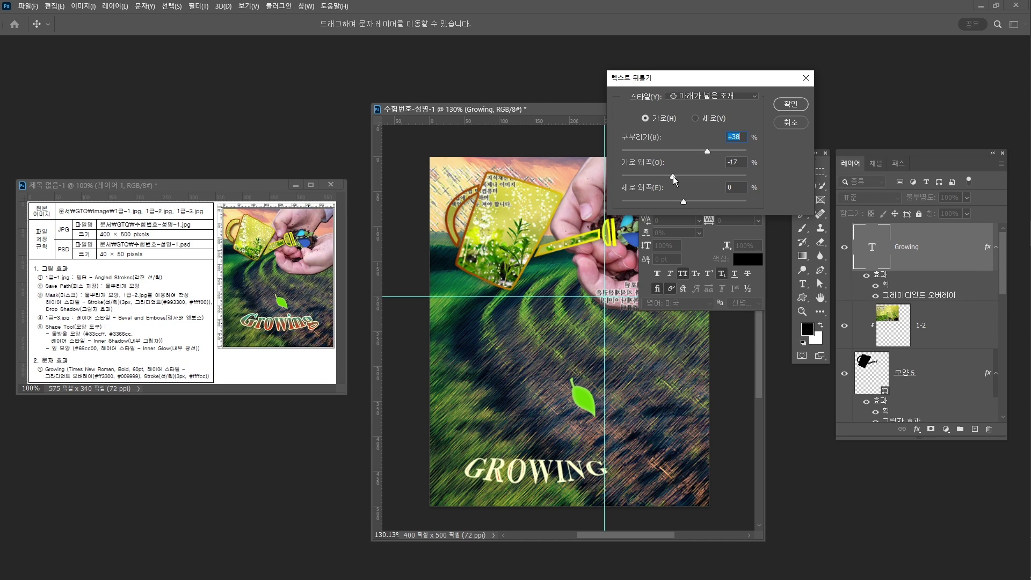
left_click(790, 104)
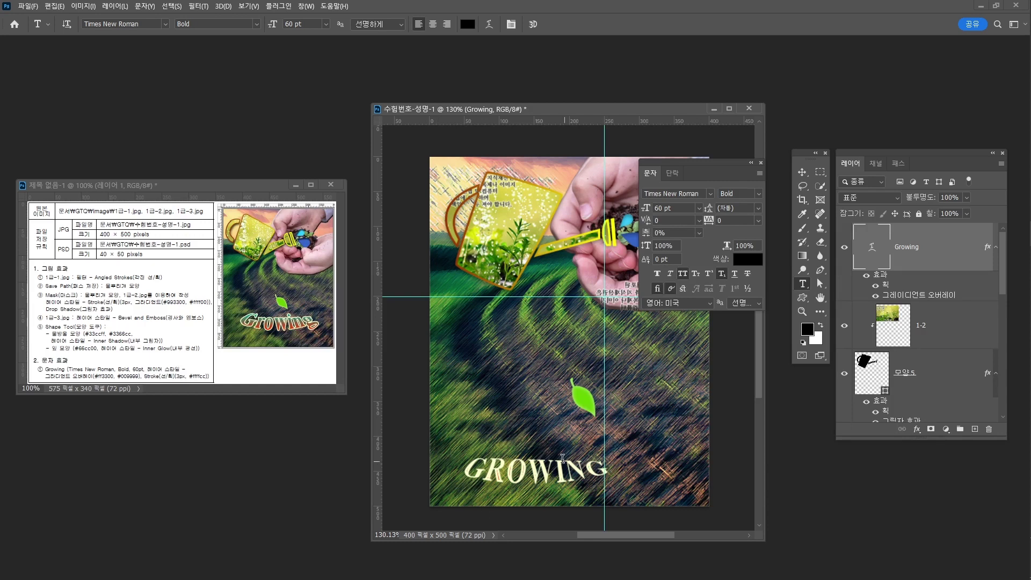
- Turn off All Caps so the title reads Growing, then move it up and right
left_click(682, 275)
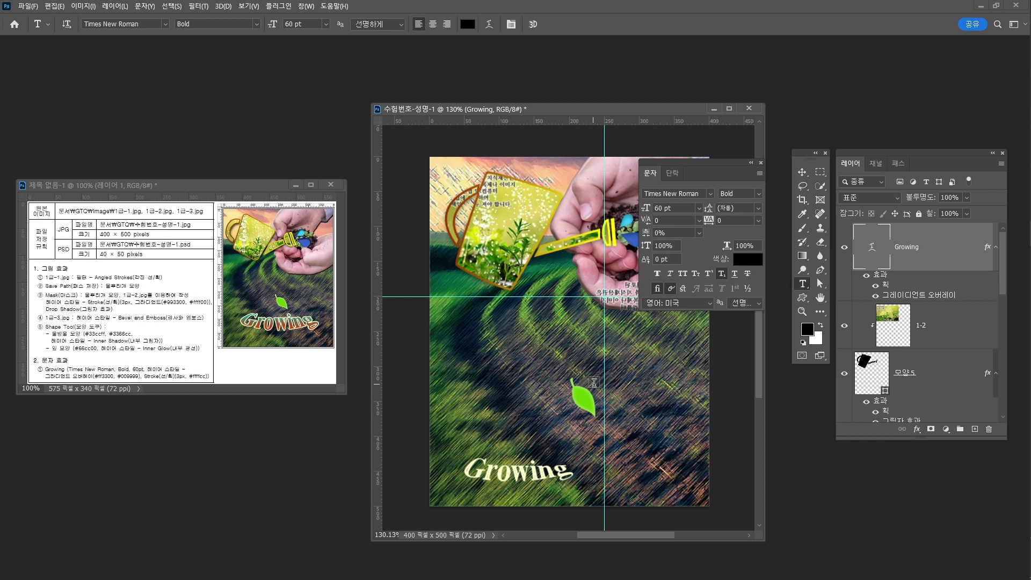
mouse_move(550, 482)
left_mouse_down()
mouse_move(614, 444)
mouse_move(620, 451)
left_mouse_up()
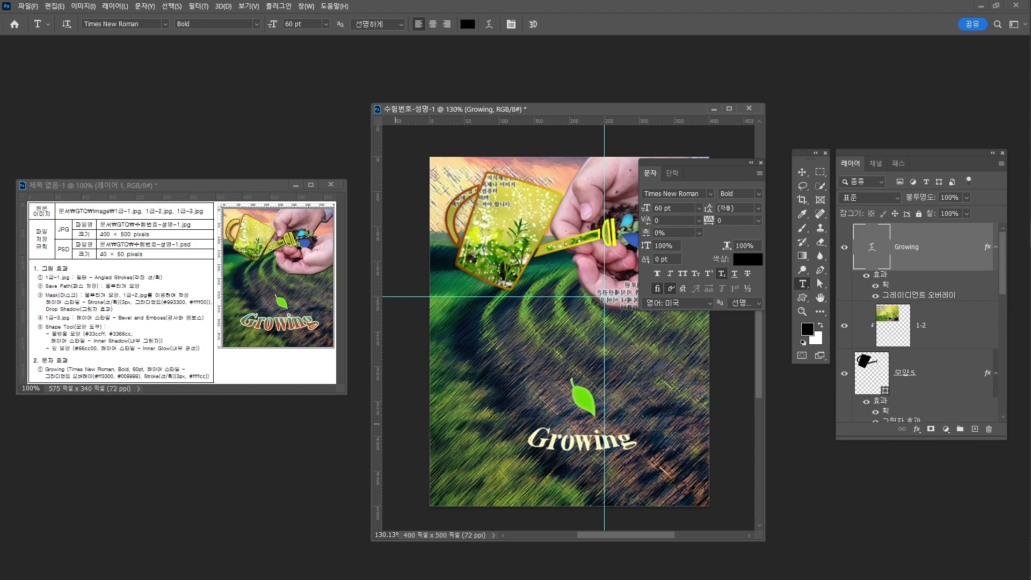
- Set the Gradient Overlay angle to -83° and the Stroke position to Outside
double_click(916, 299)
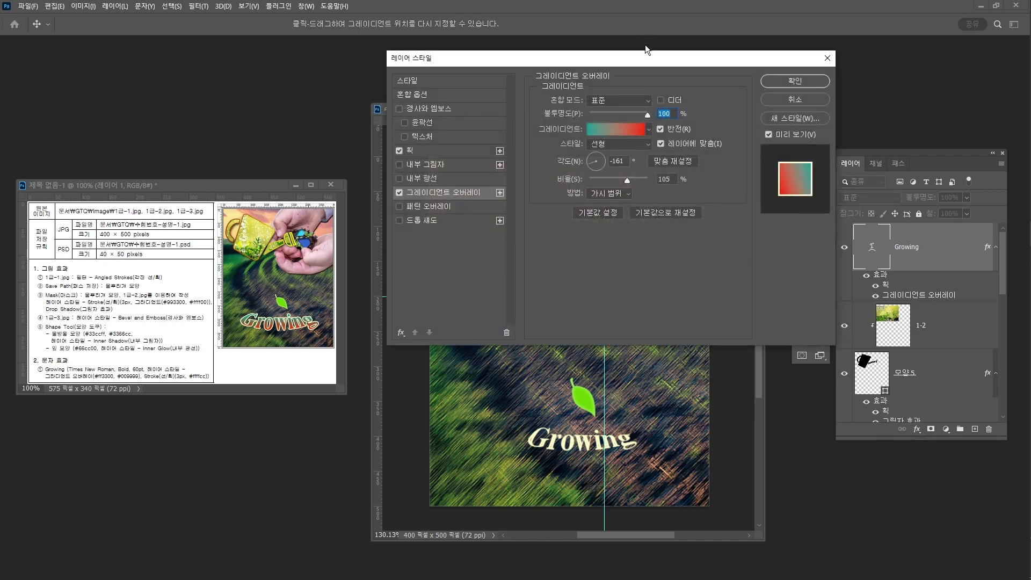
left_click_drag(608, 175, 597, 171)
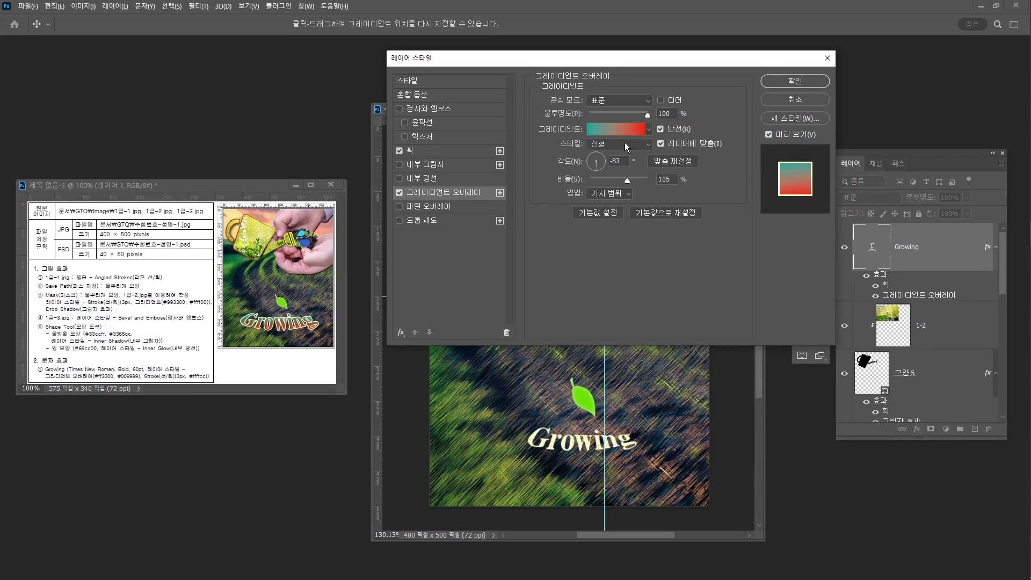
left_click(453, 150)
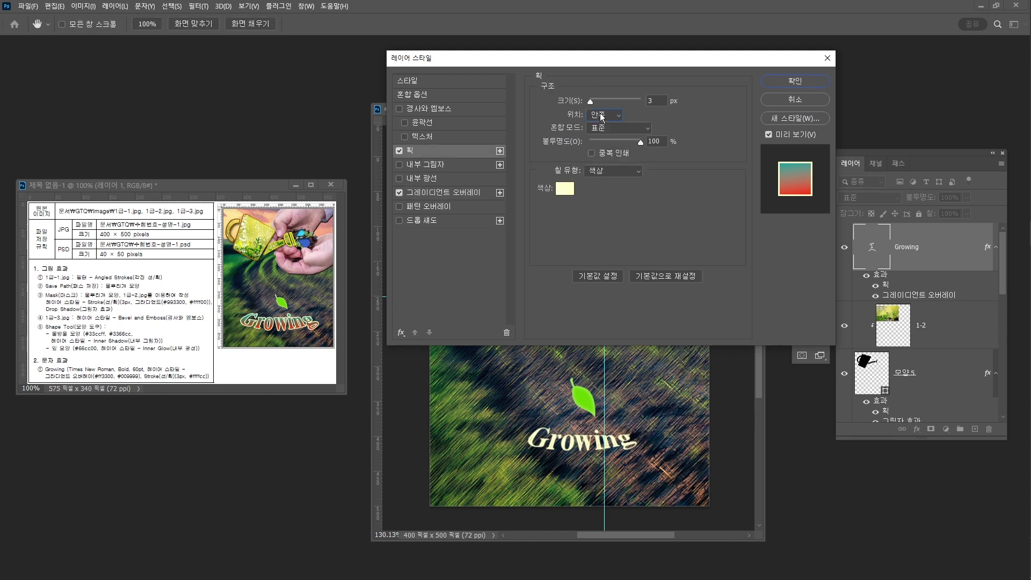
left_click(600, 114)
left_click(609, 122)
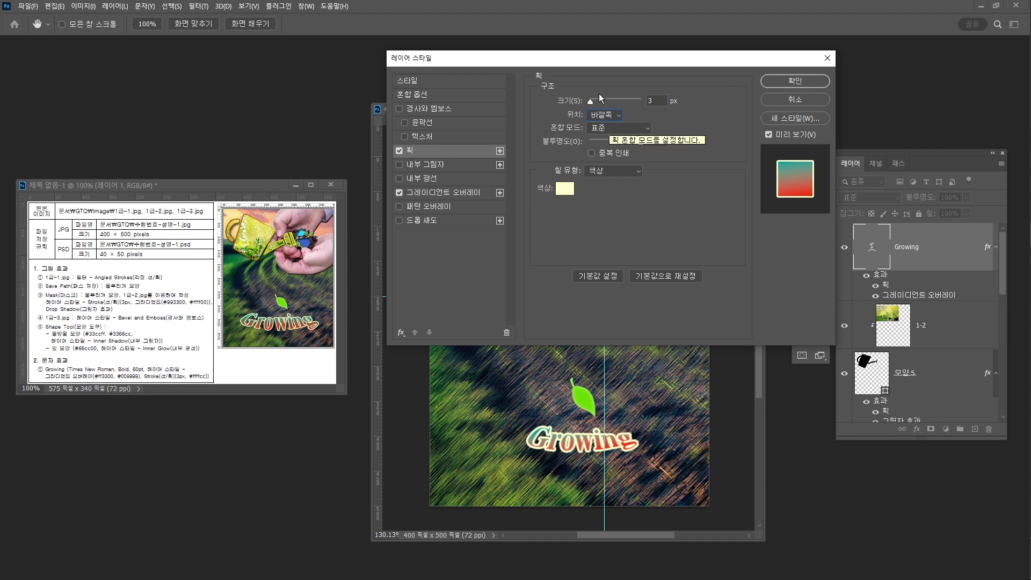
left_click_drag(609, 65, 586, 86)
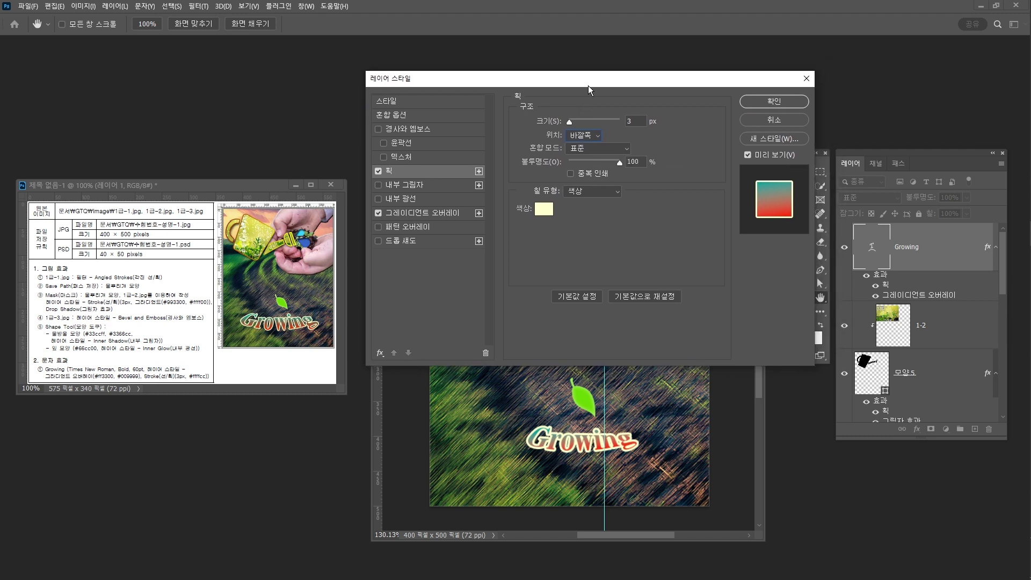
left_click(772, 101)
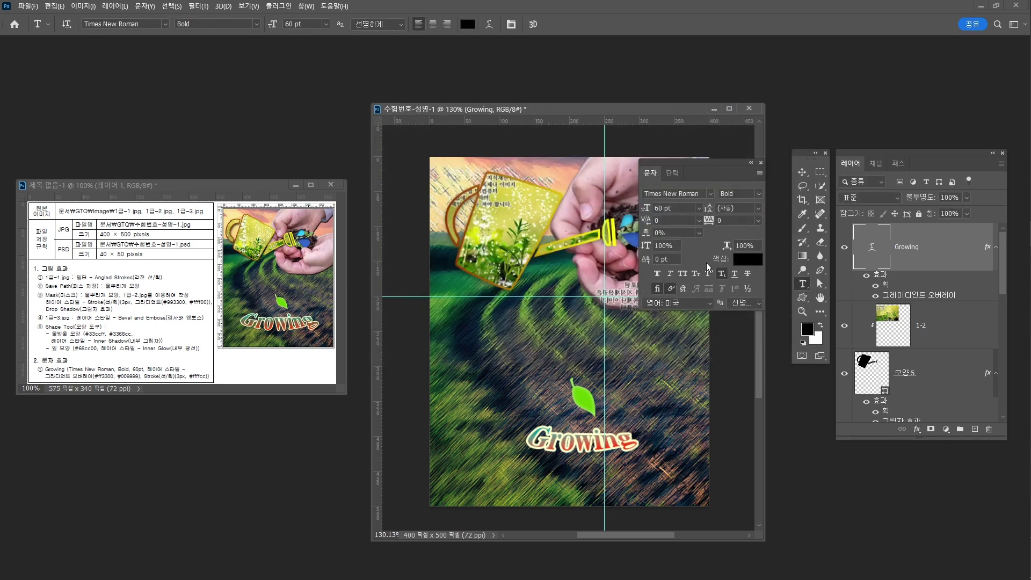
- Turn off Subscript to restore 60 pt, nudge Growing left and down, and reopen Gradient Overlay
left_click(721, 275)
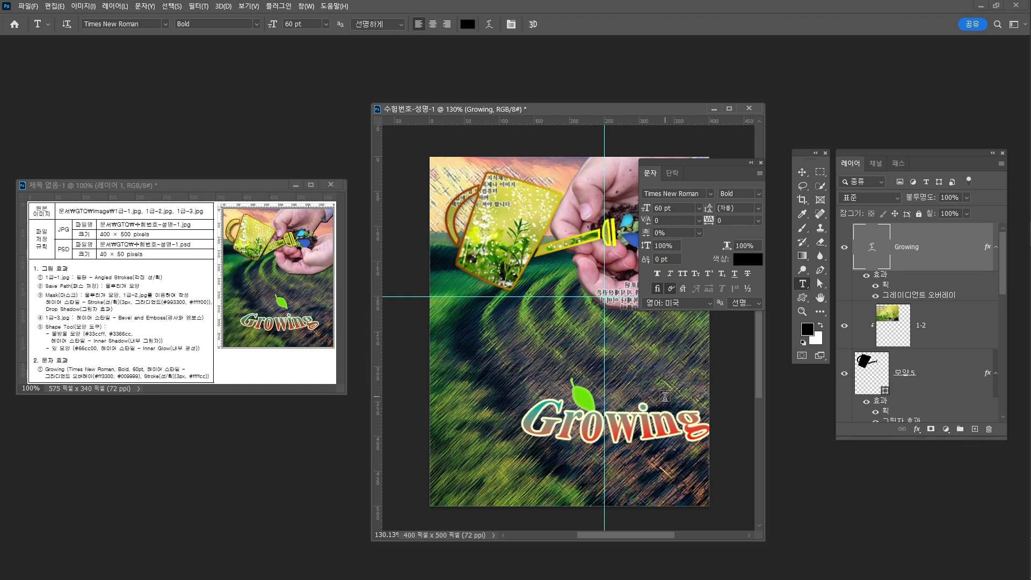
key("ctrl+t")
left_click_drag(650, 428, 644, 441)
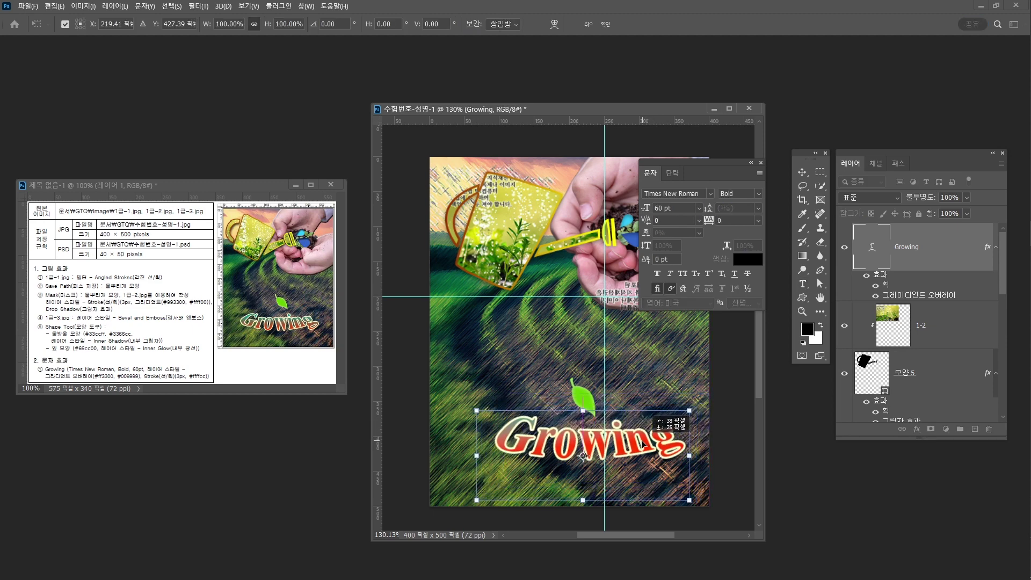
key("Return")
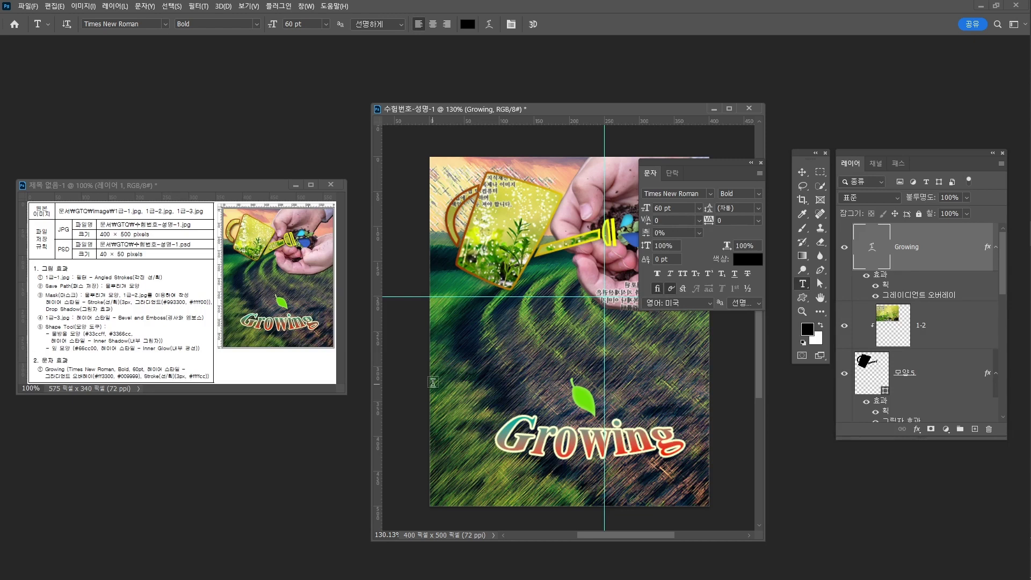
key("v")
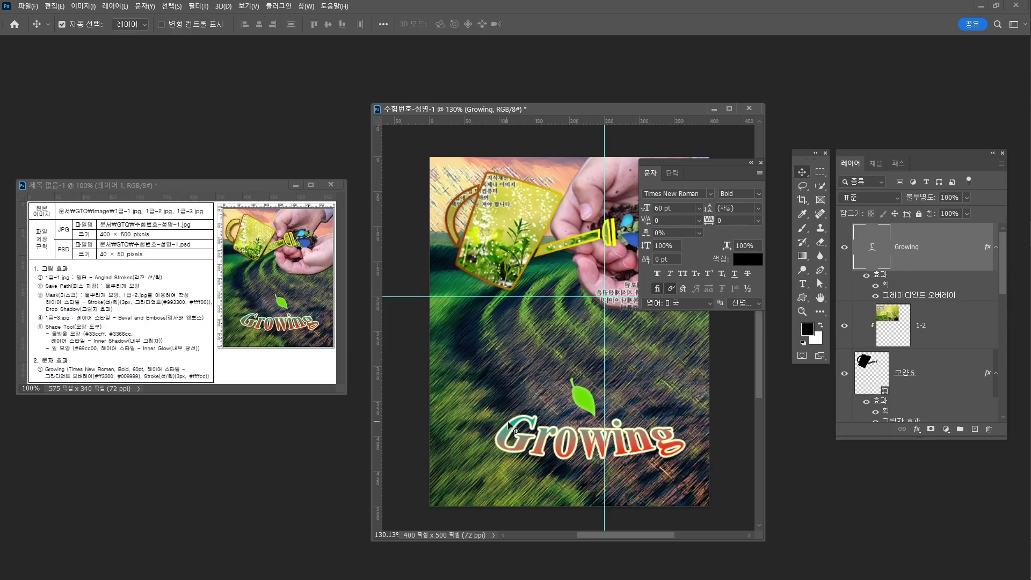
double_click(905, 295)
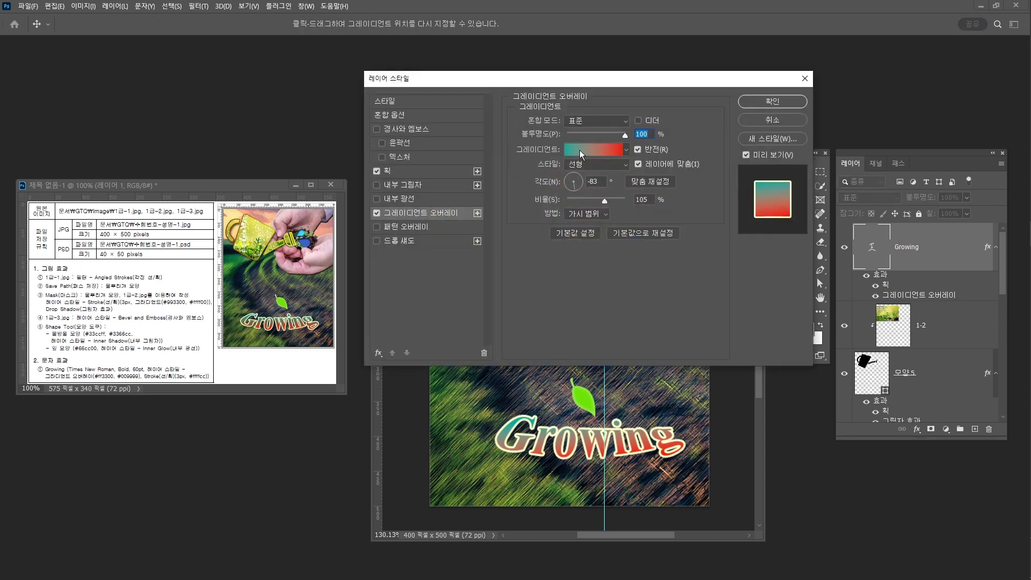
- Change the Gradient Overlay angle to -94° and its scale to 46%
key("Tab")
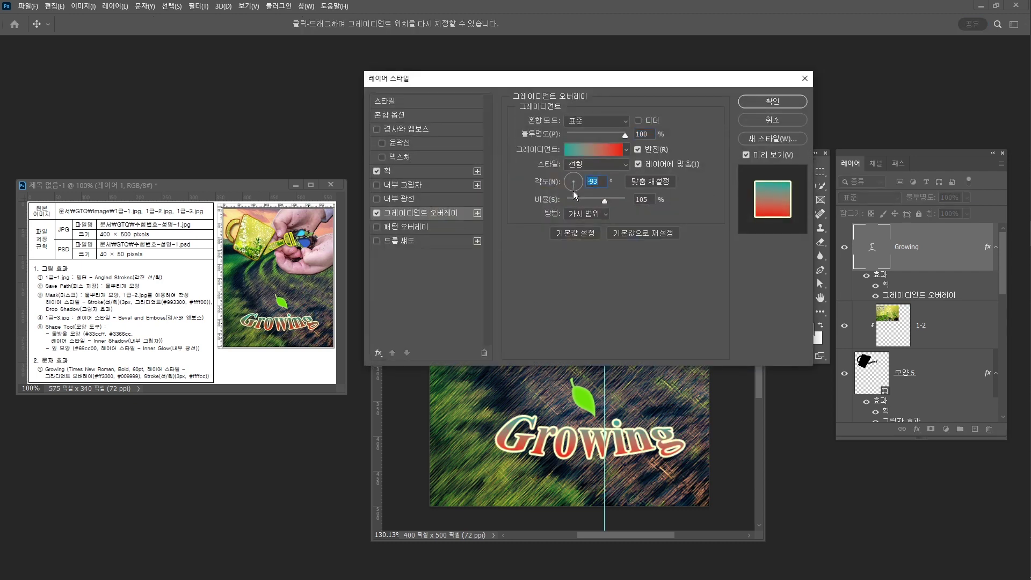
double_click(597, 181)
type("-94")
left_click_drag(605, 199, 582, 202)
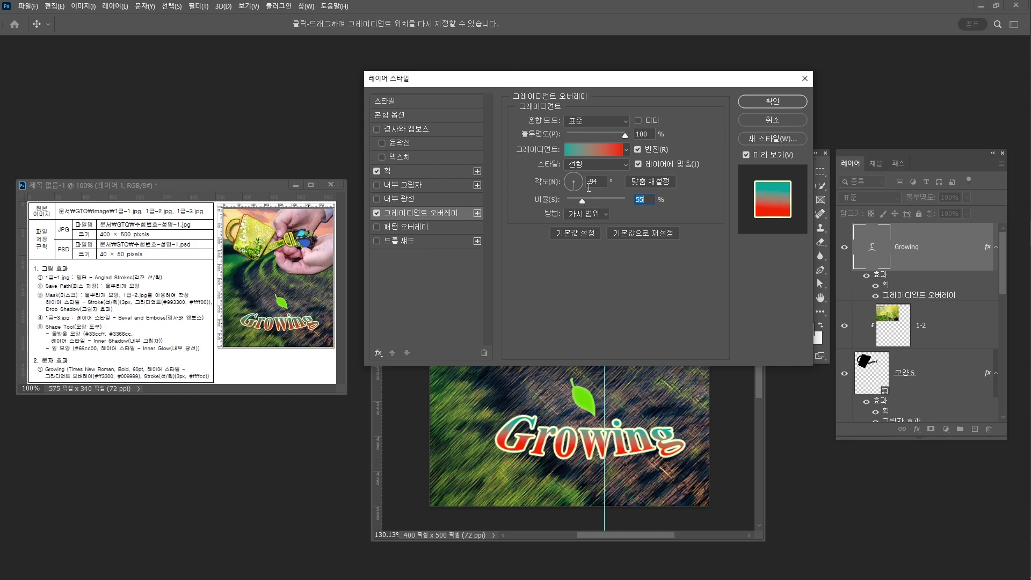
left_click(579, 201)
- Apply the gradient changes, close the Character panel, and clear all guides from the canvas
left_click(762, 102)
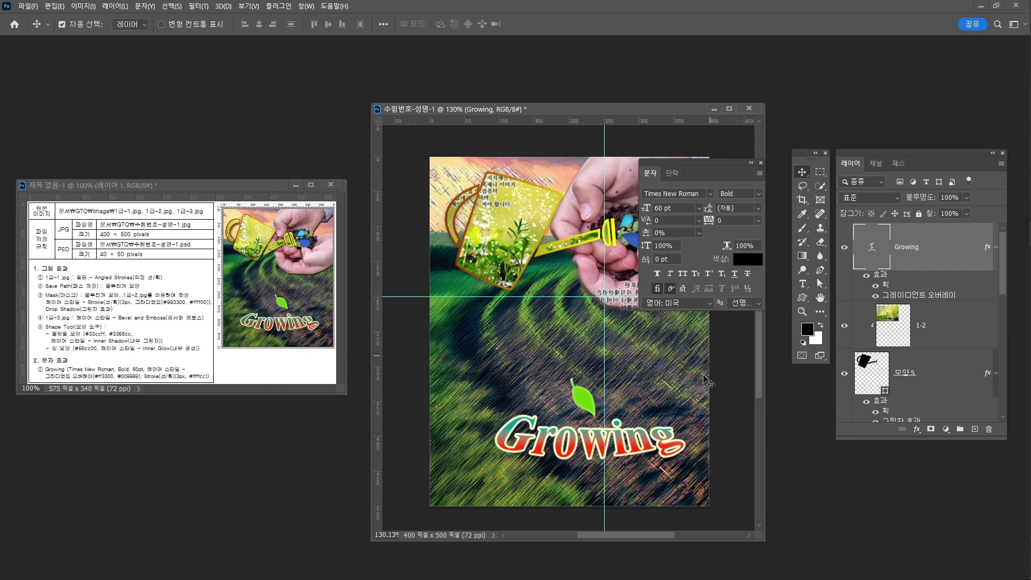
left_click(762, 163)
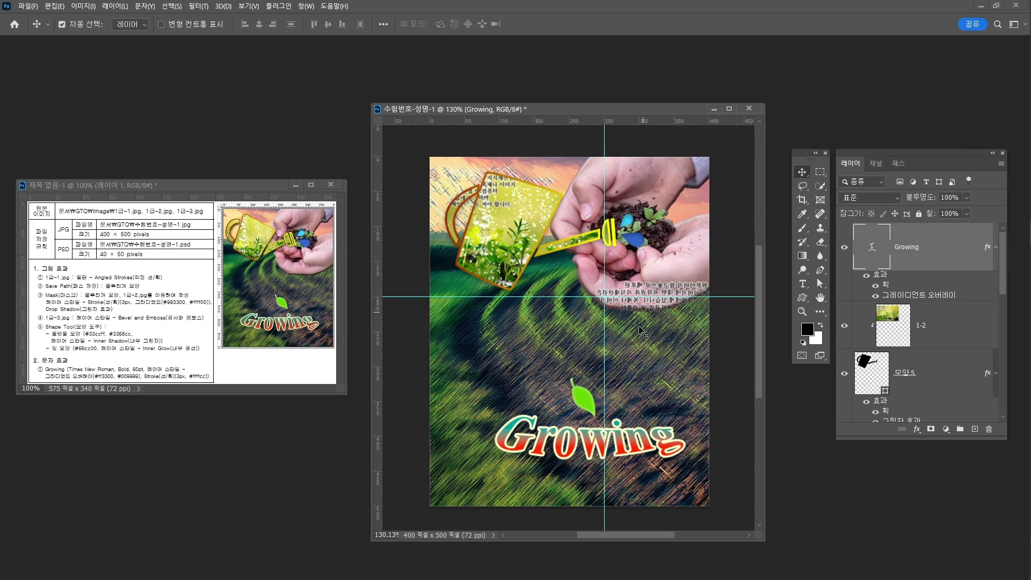
left_click(248, 6)
mouse_move(292, 288)
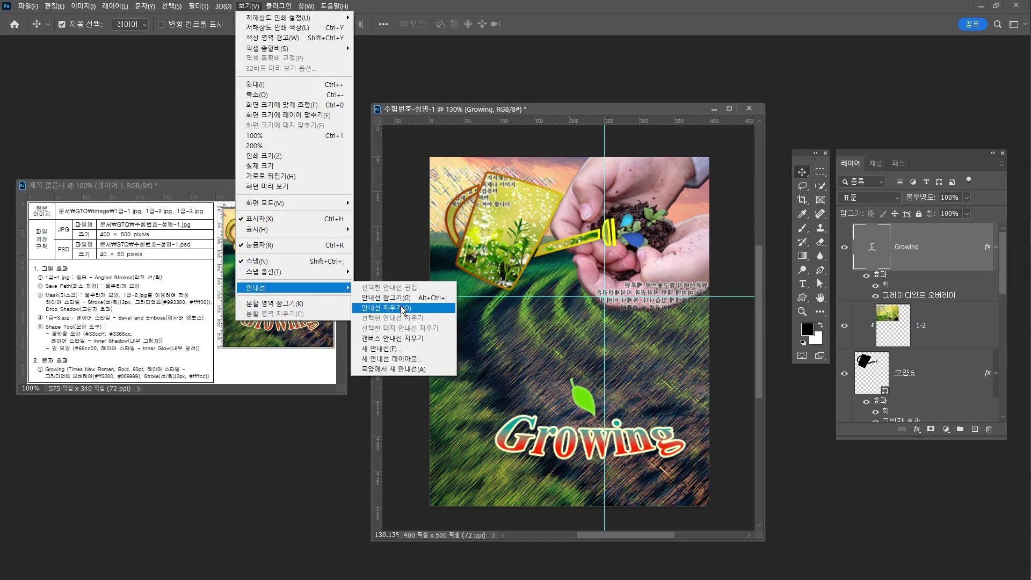
left_click(402, 310)
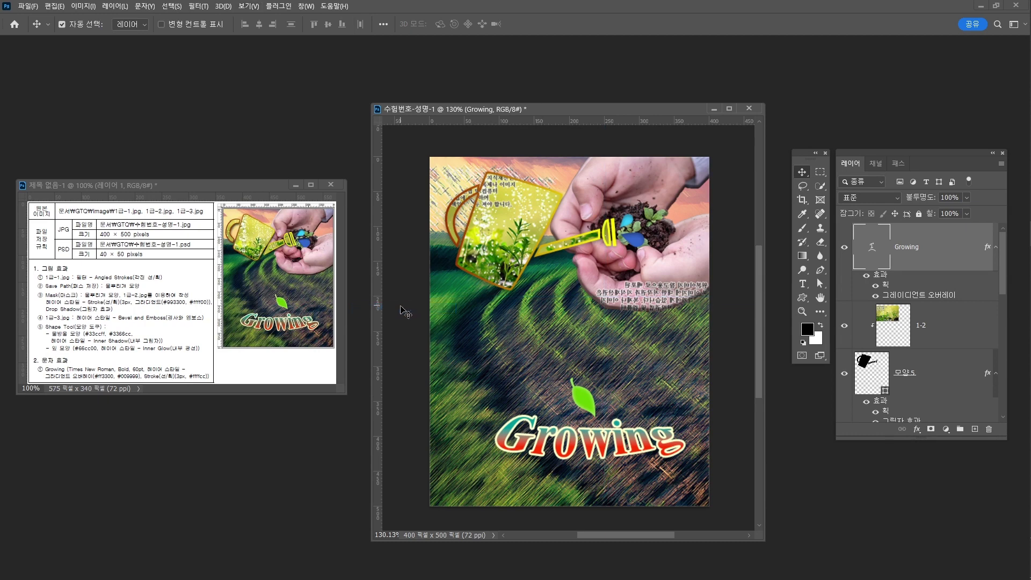
- Export the poster with Save for Web (Legacy) as a quality-100 JPEG into the GTQ folder
left_click(29, 6)
mouse_move(48, 192)
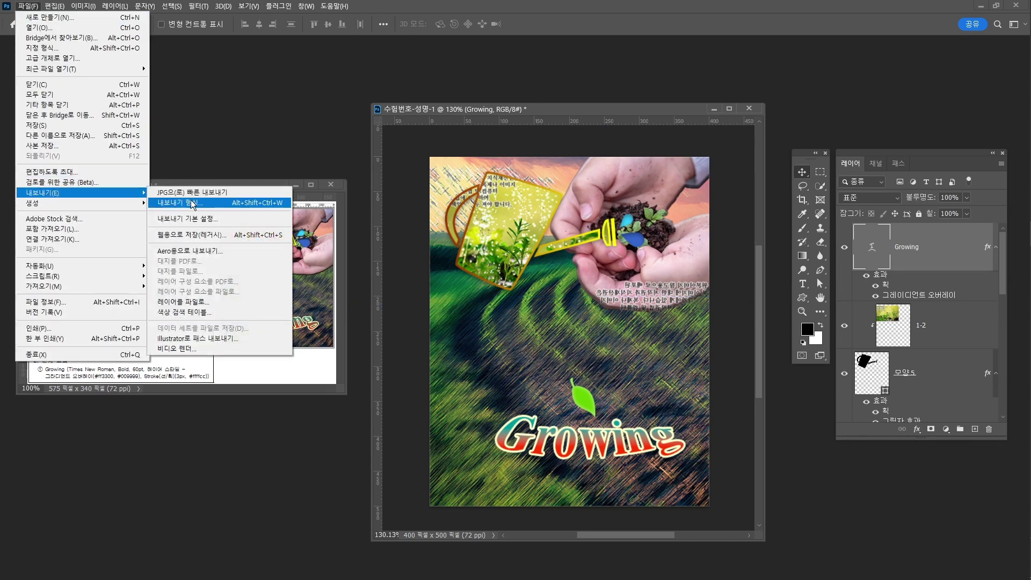
left_click(219, 237)
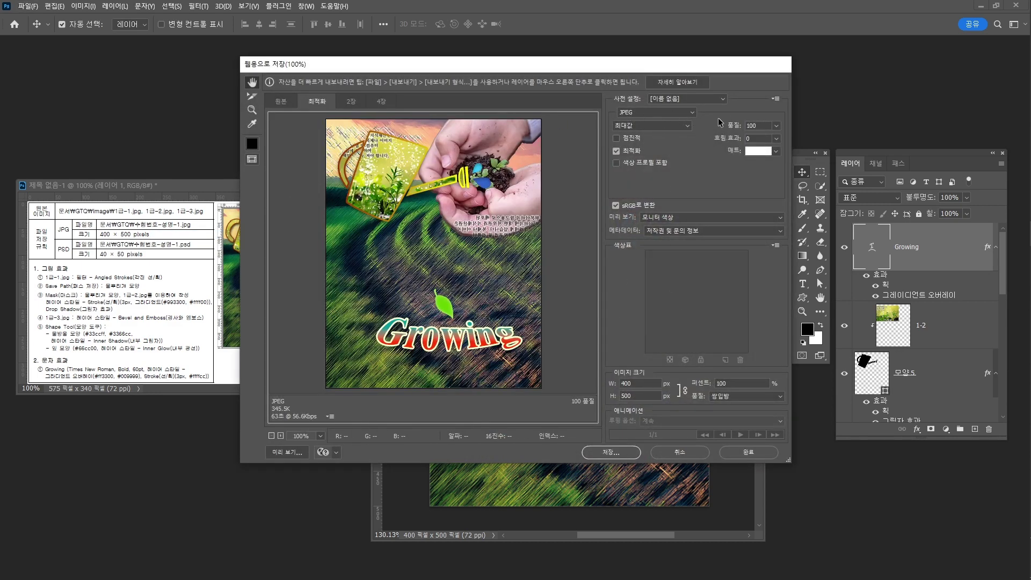
left_click(626, 453)
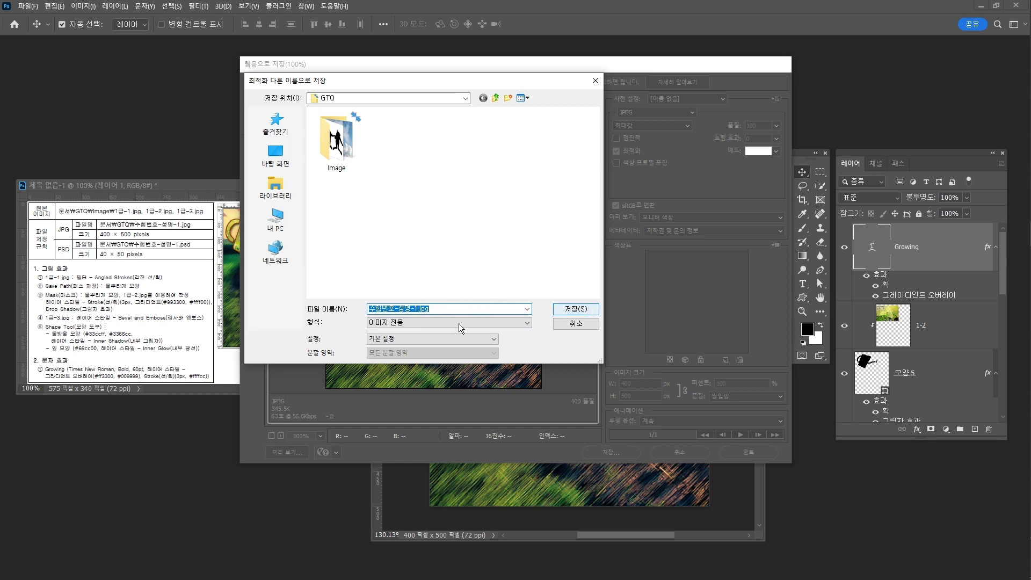
left_click(559, 310)
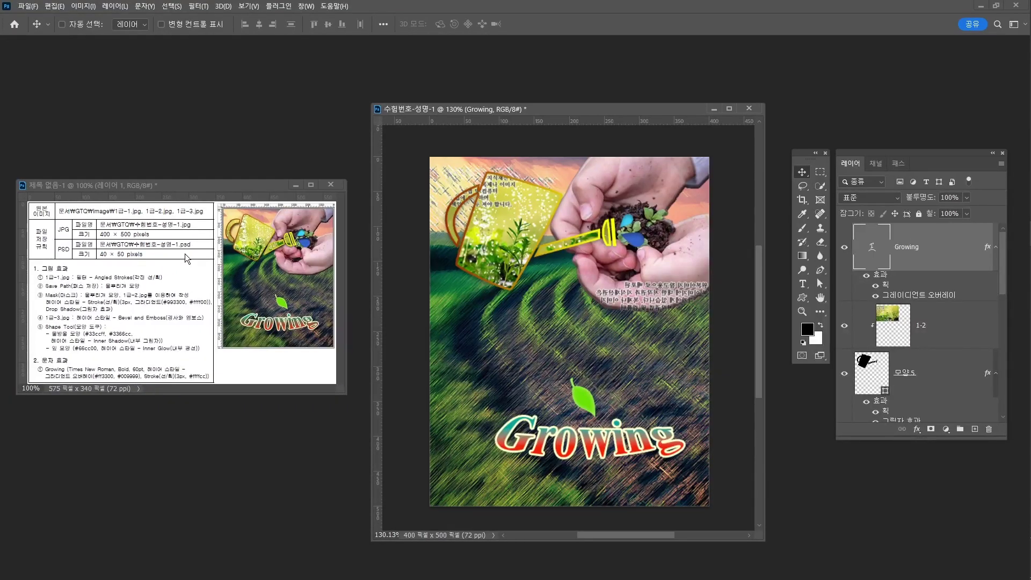
- Shrink the image to 40 × 50 pixels
key("ctrl+alt+i")
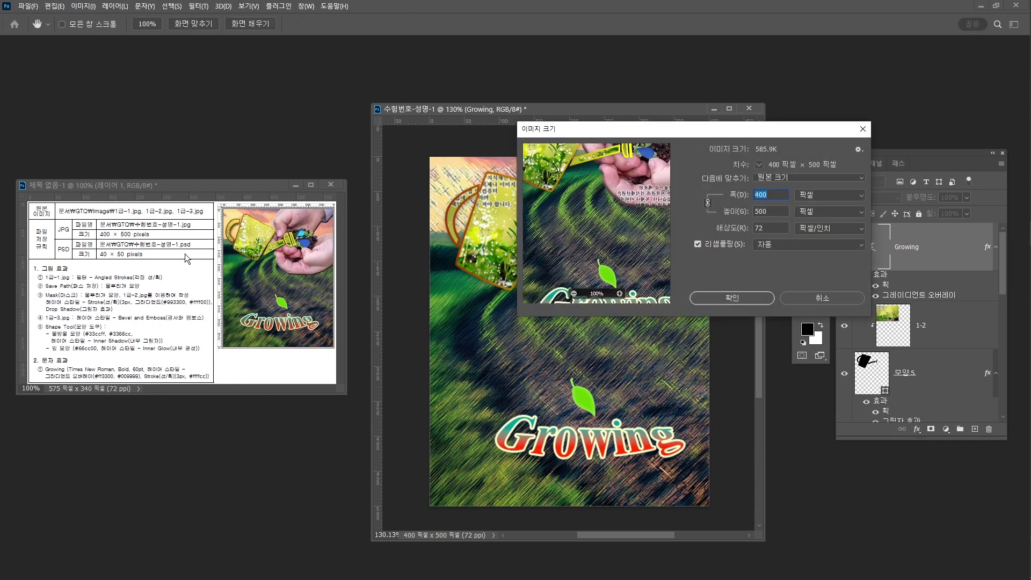
type("40")
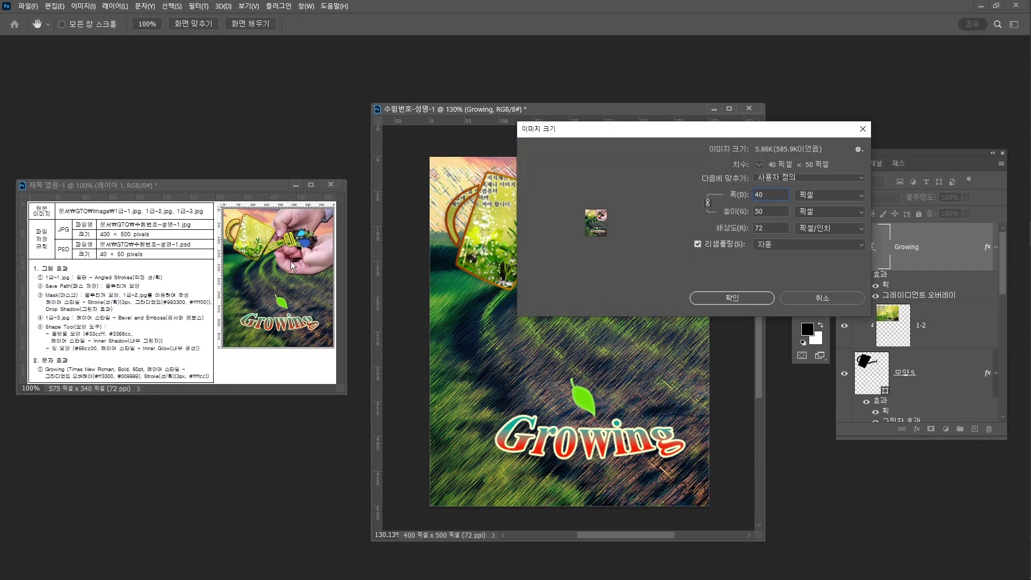
left_click(751, 298)
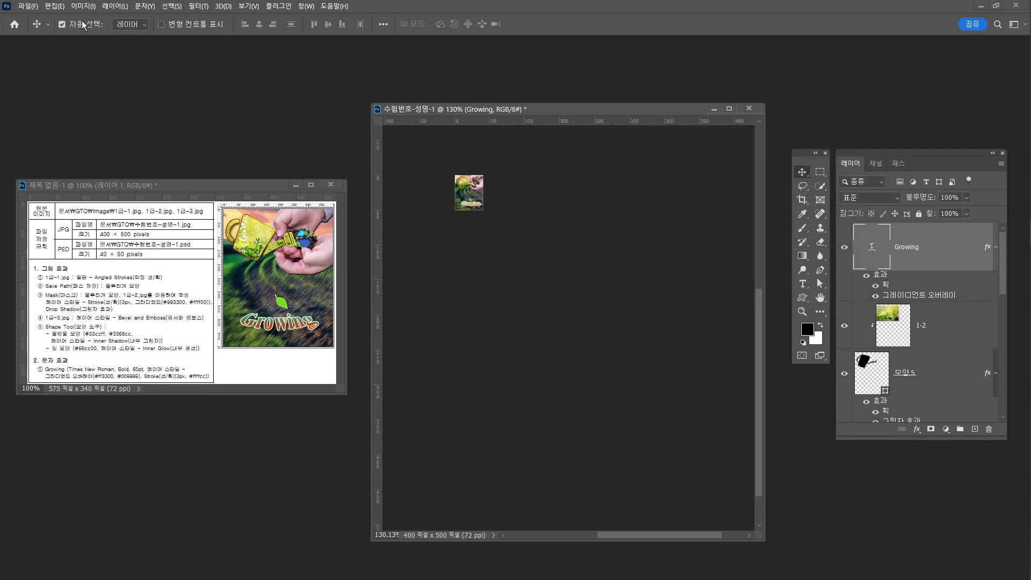
- Save the document as the PSD file 수험번호-성명-1.psd
left_click(24, 6)
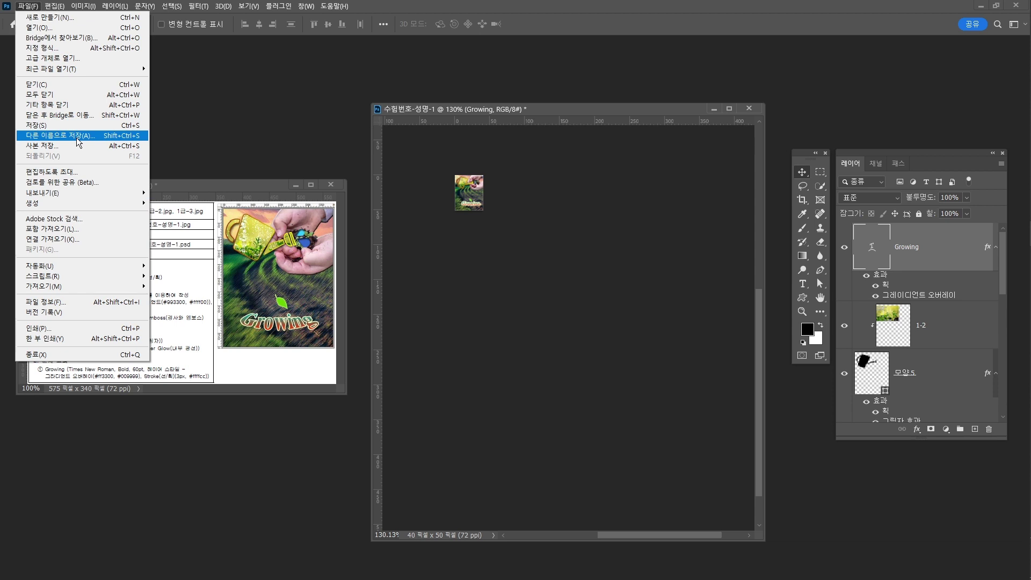
left_click(77, 137)
left_click_drag(157, 13, 403, 127)
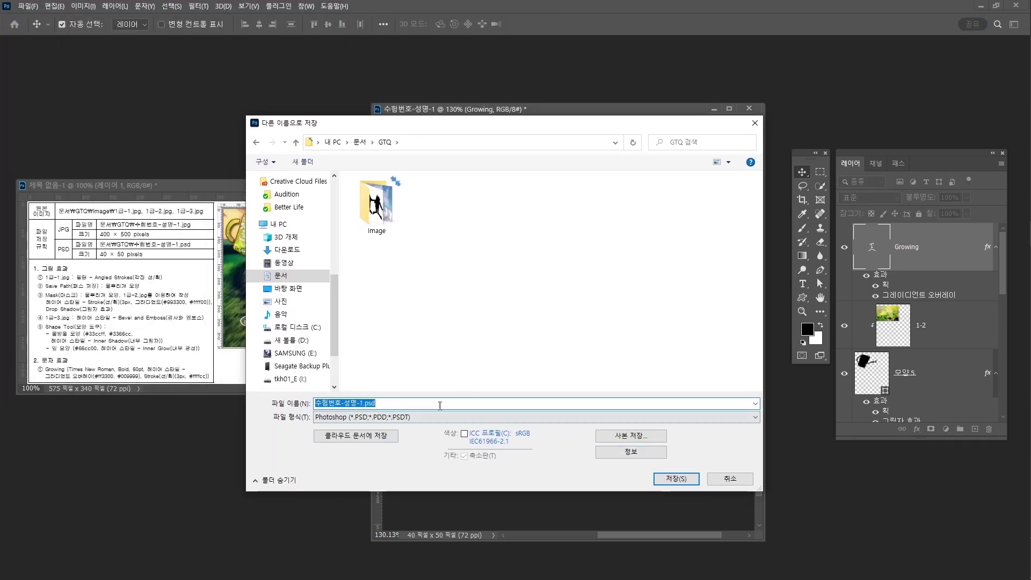
left_click(676, 478)
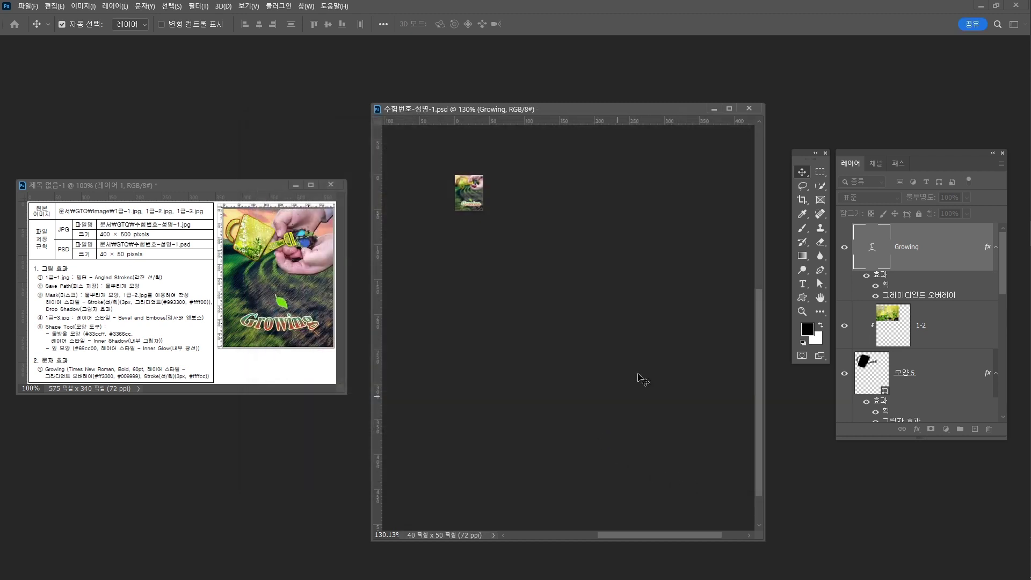
- Check the sizes of the saved 수험번호-성명-1 PSD and JPG files in the GTQ folder
key("alt+Tab")
left_click_drag(550, 125, 516, 152)
left_click(544, 284)
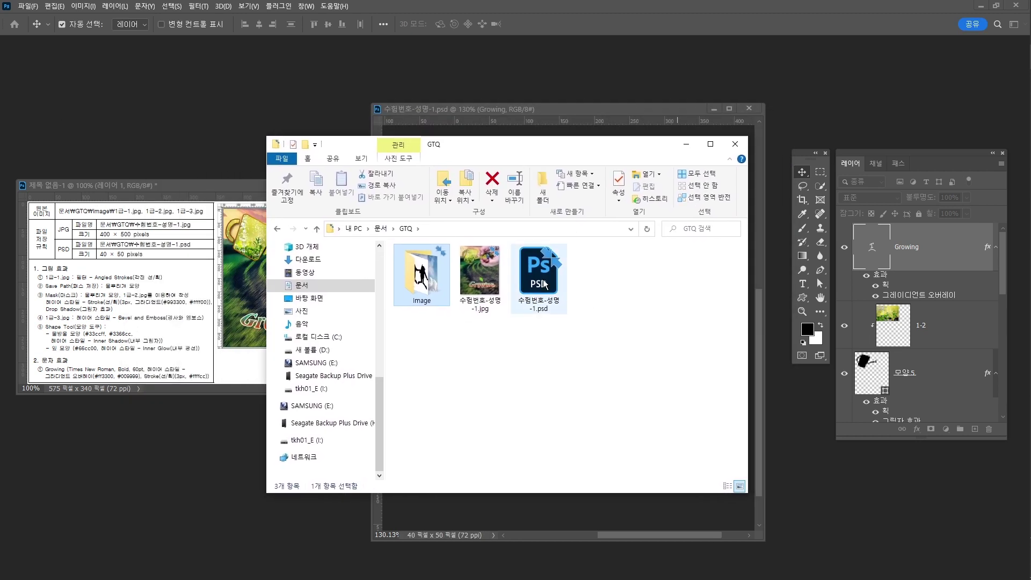
left_click(547, 296)
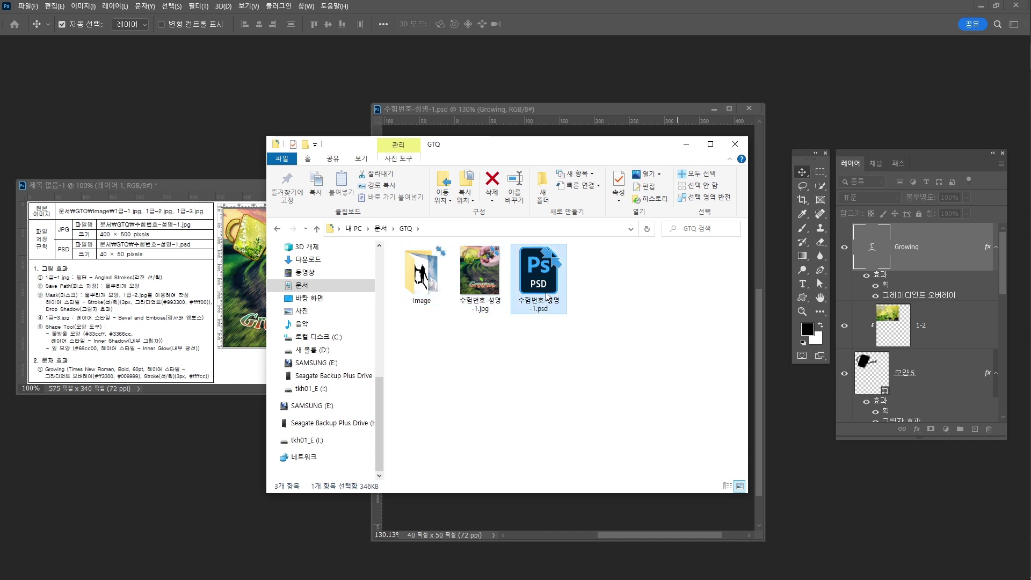
left_click(465, 284)
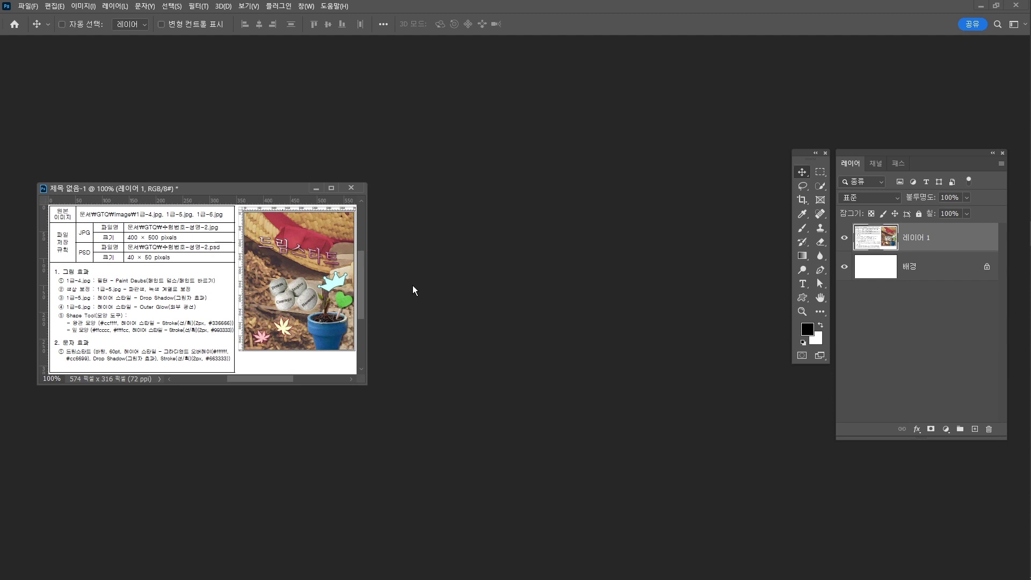
- Create a blank 400 × 500 pixel document named 수험번호-성명-2
key("ctrl+n")
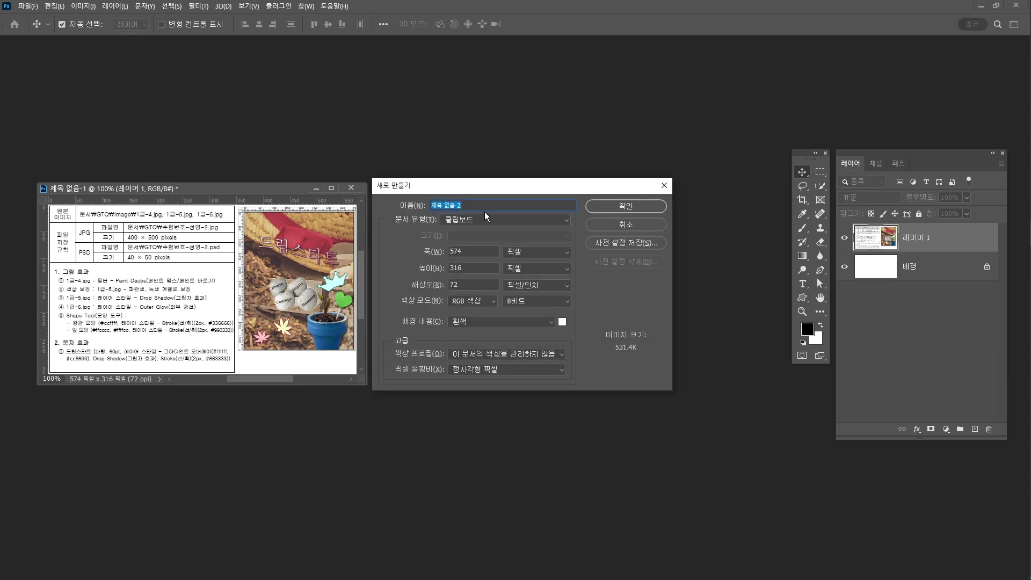
type("수험번호-성명-2")
left_click(472, 251)
type("40")
key("Tab")
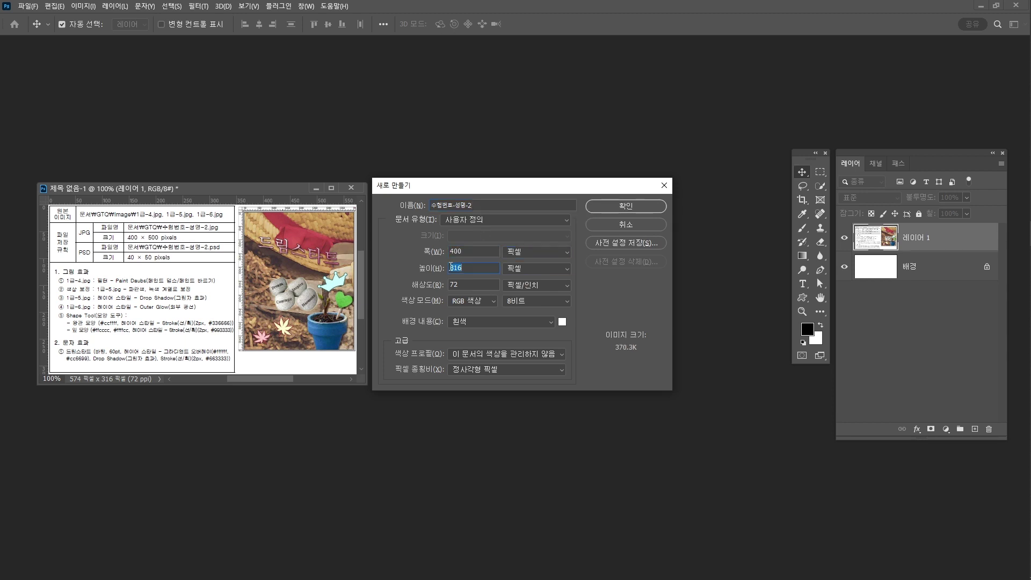
type("500")
left_click(614, 205)
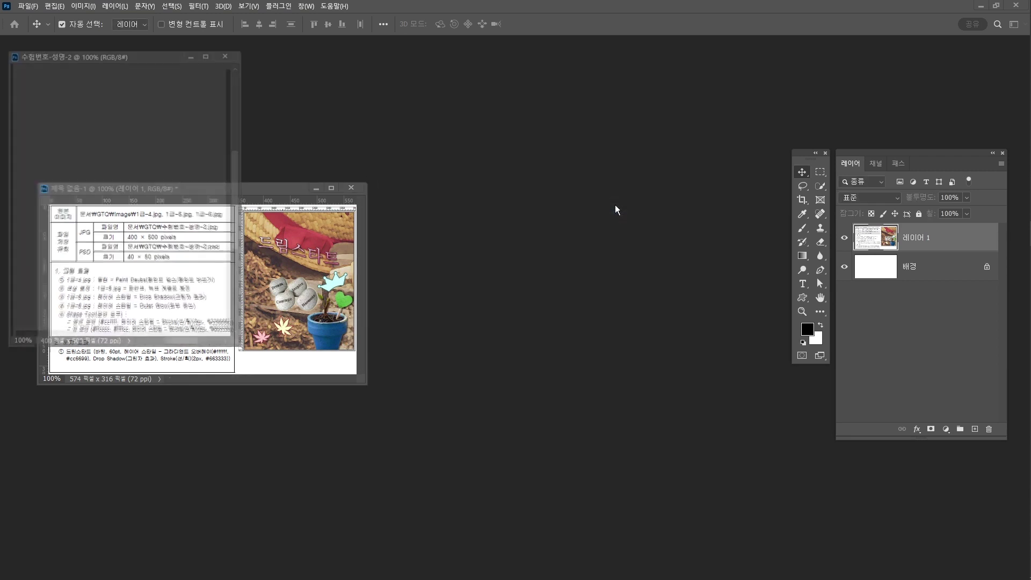
mouse_move(127, 53)
left_mouse_down()
mouse_move(569, 170)
mouse_move(554, 159)
left_mouse_up()
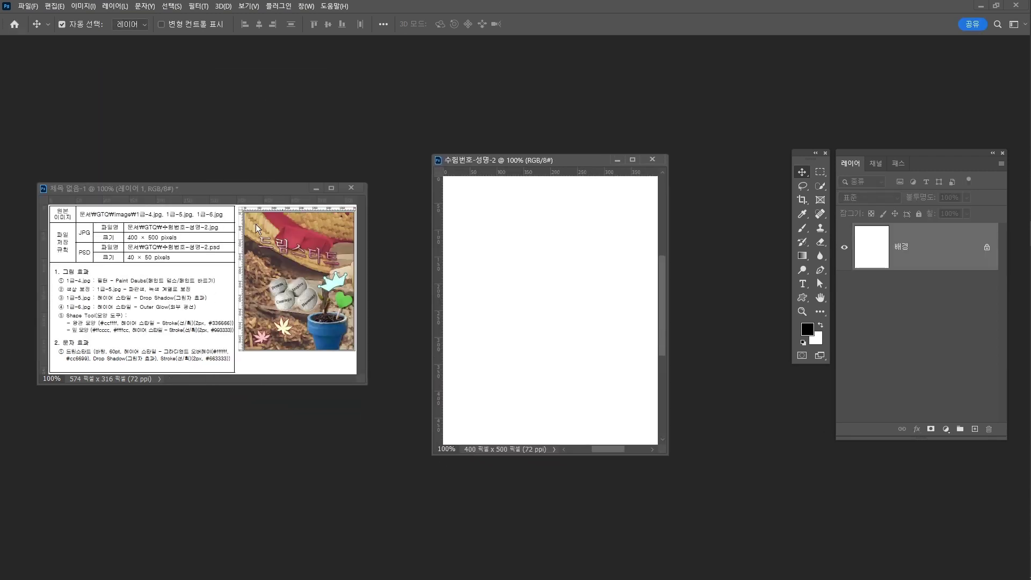
- Open 1급-4.jpg from the Image folder and place it beside the blank canvas
left_click_drag(234, 189, 223, 181)
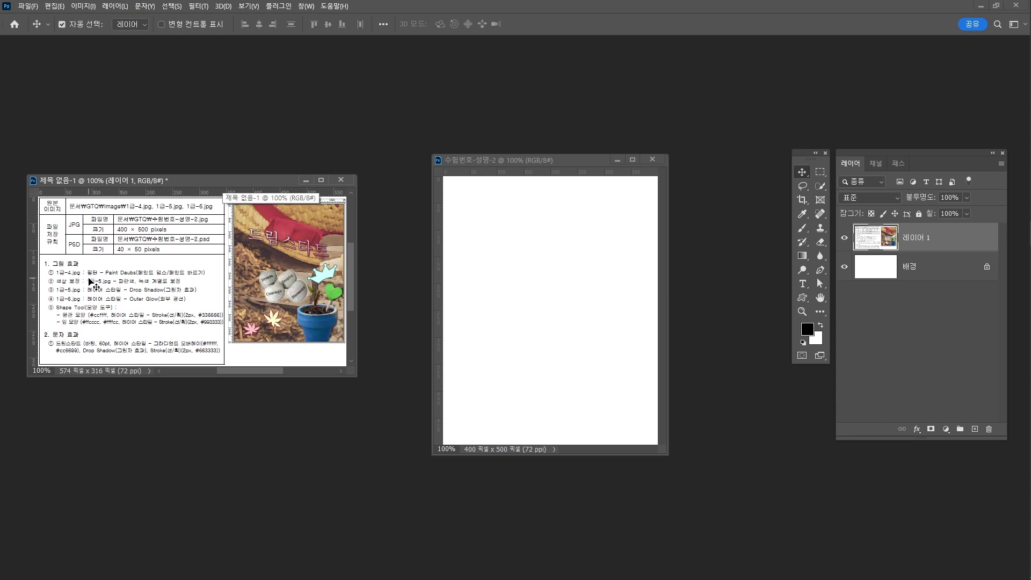
key("ctrl+o")
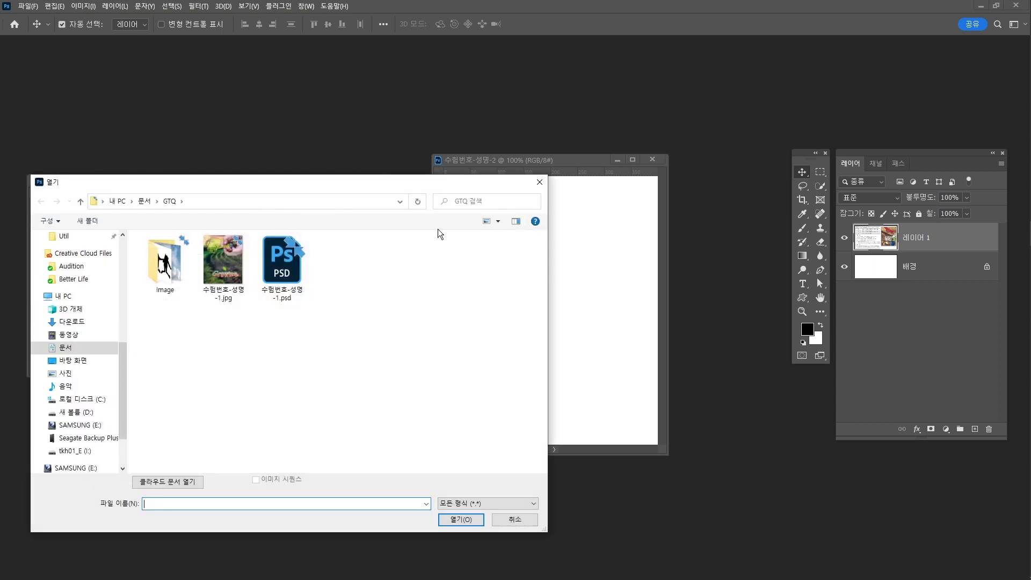
double_click(163, 264)
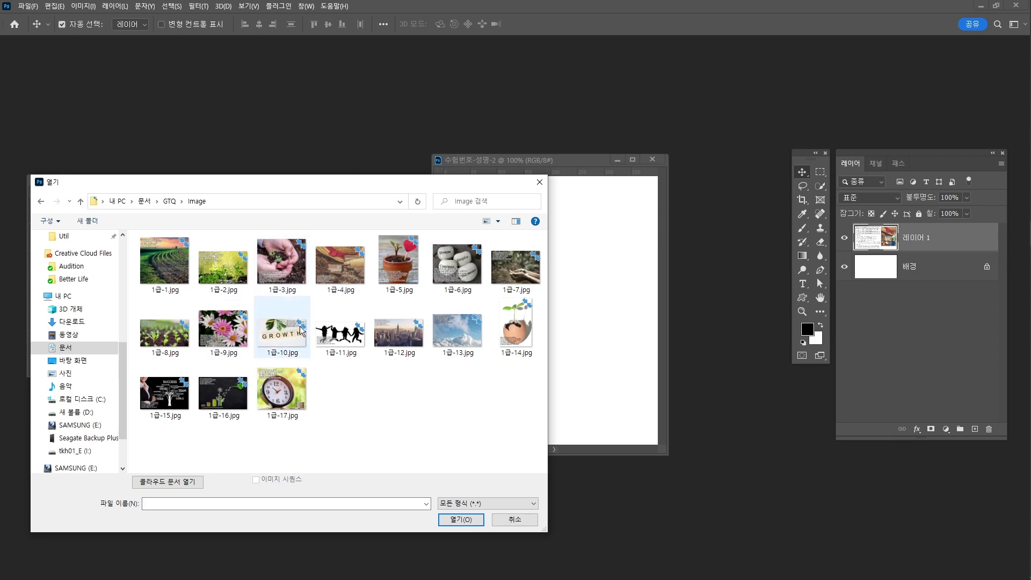
left_click(367, 263)
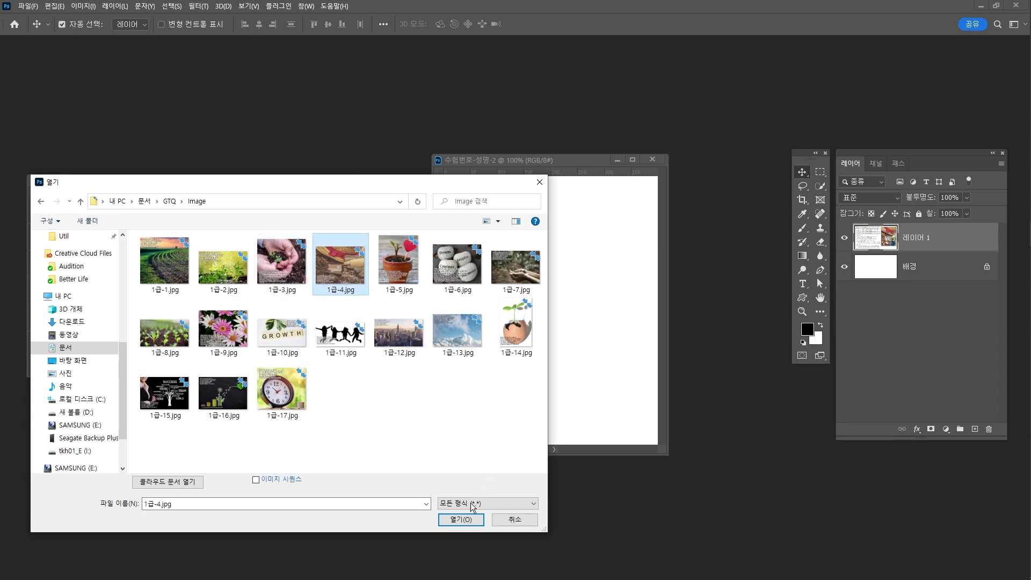
left_click(465, 519)
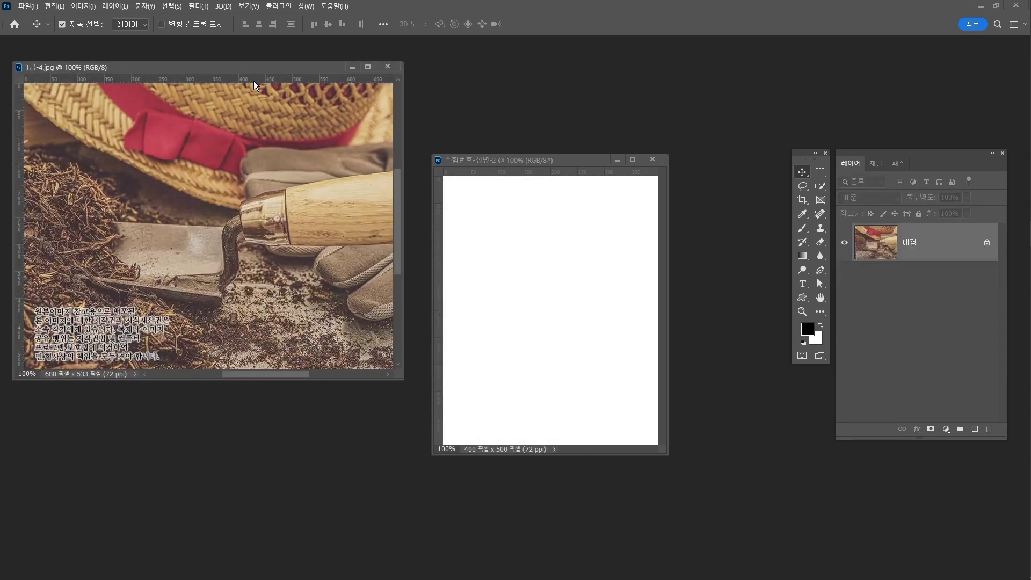
left_click_drag(257, 65, 517, 116)
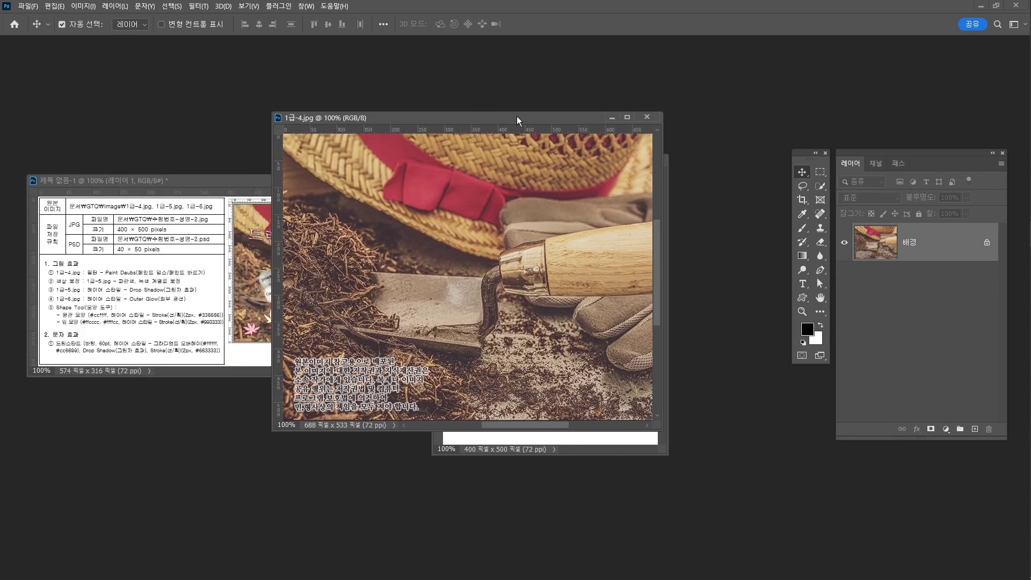
- Apply the Artistic > Paint Daubs filter from the Filter Gallery to the trowel photo
left_click(196, 6)
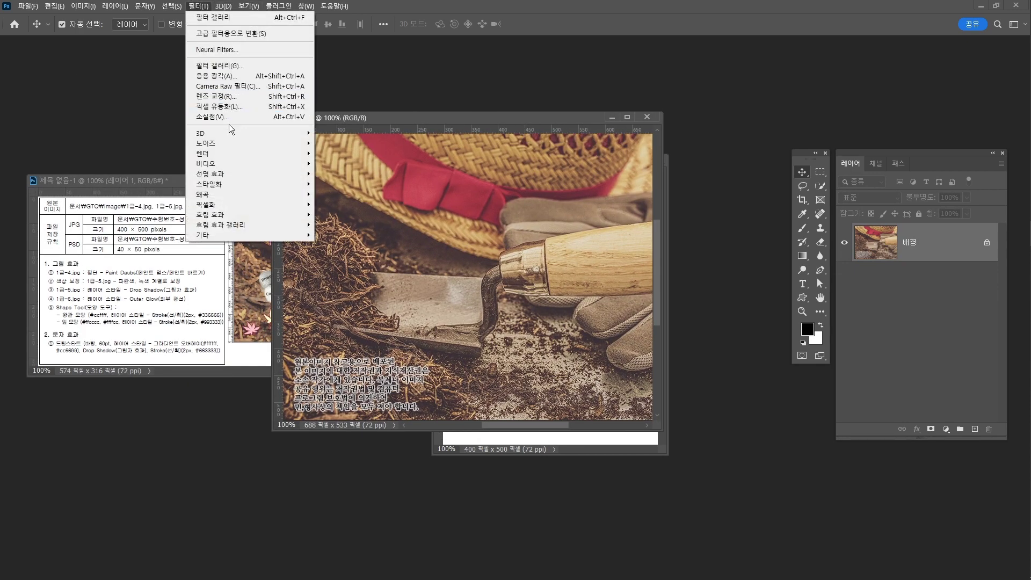
left_click(234, 67)
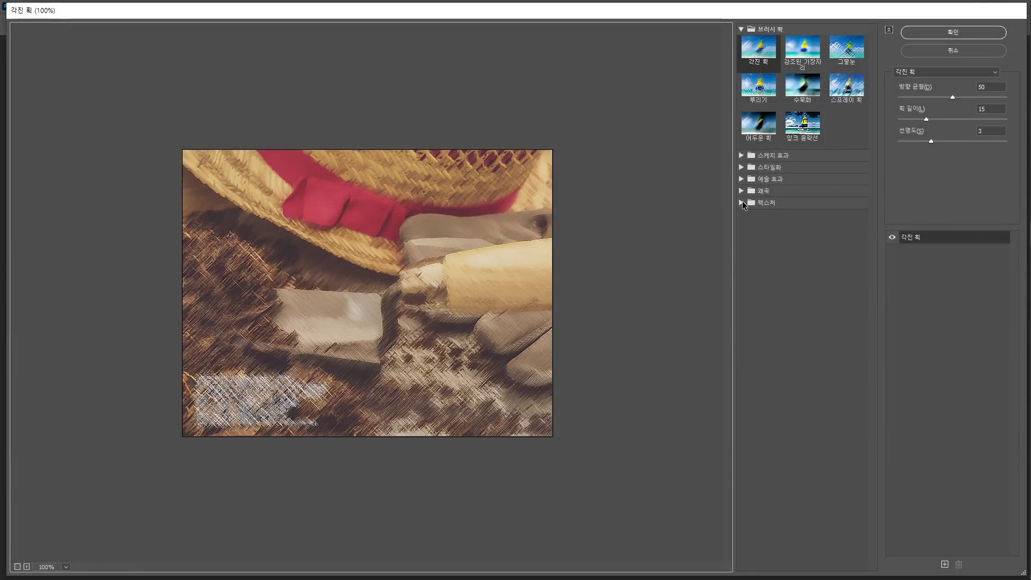
left_click(742, 191)
left_click(742, 241)
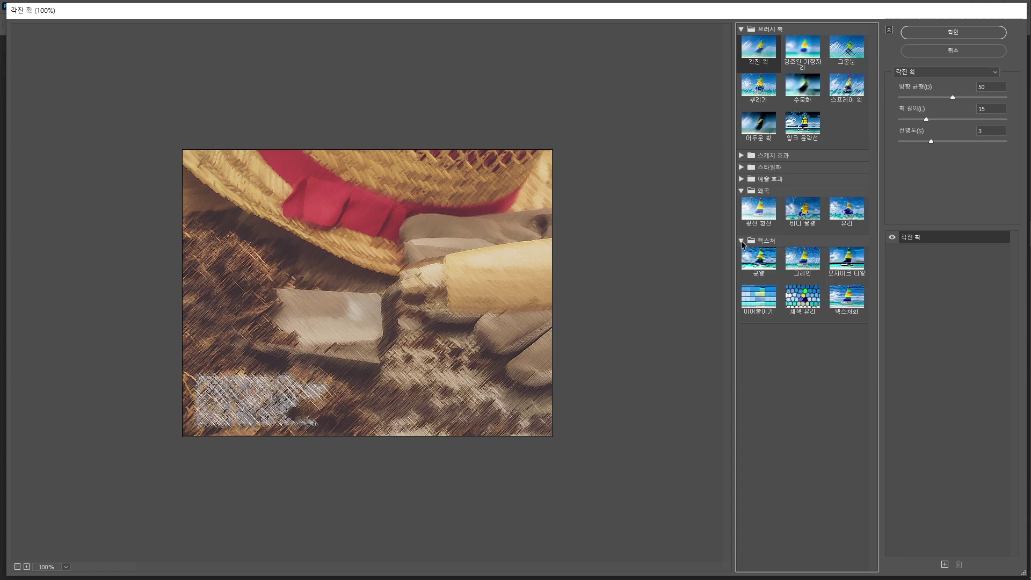
left_click(741, 179)
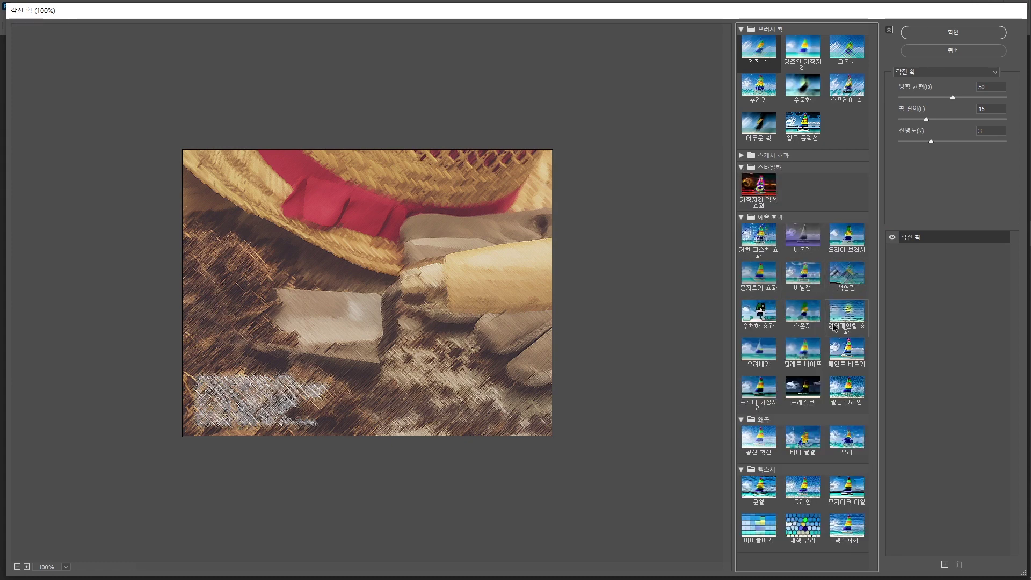
left_click(846, 354)
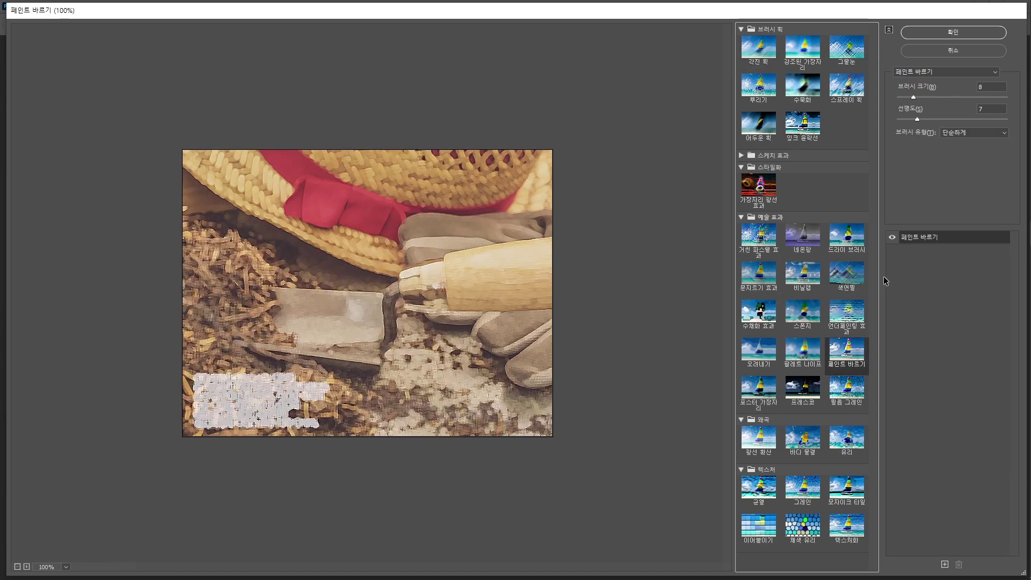
left_click(953, 32)
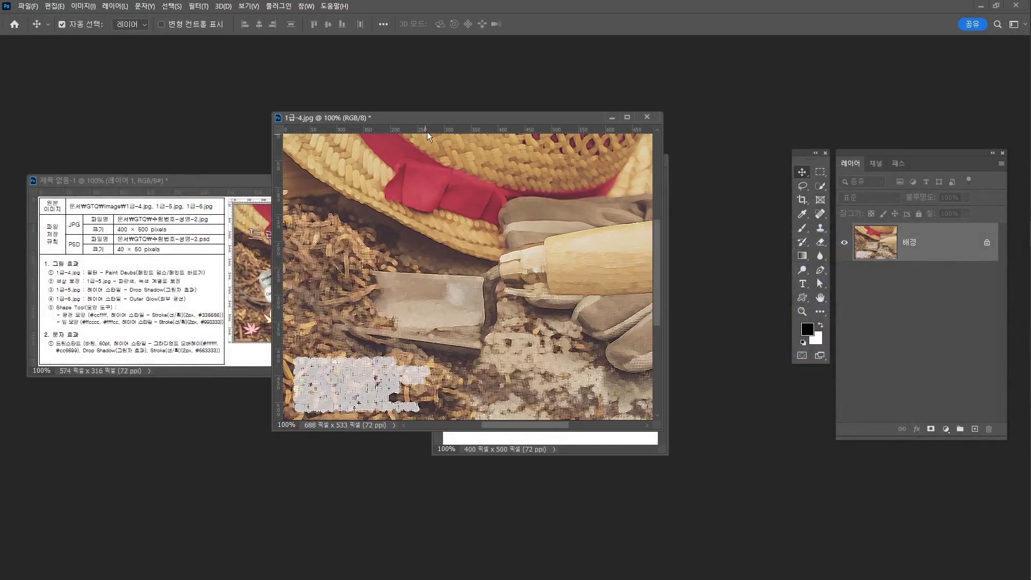
- Resize the trowel photo proportionally to height 500, giving 645 × 500 pixels
left_click_drag(431, 119, 632, 62)
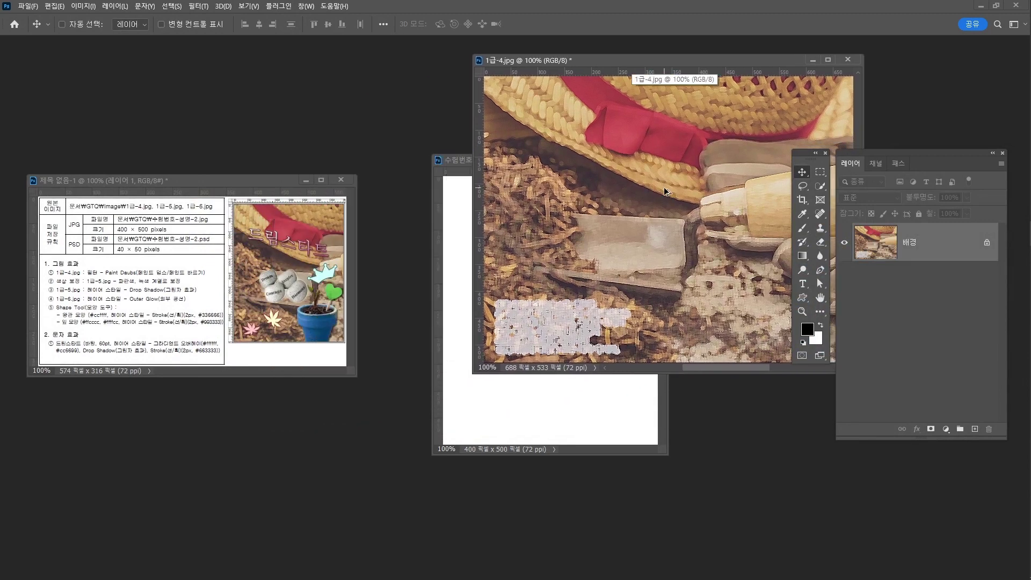
key("ctrl+alt+i")
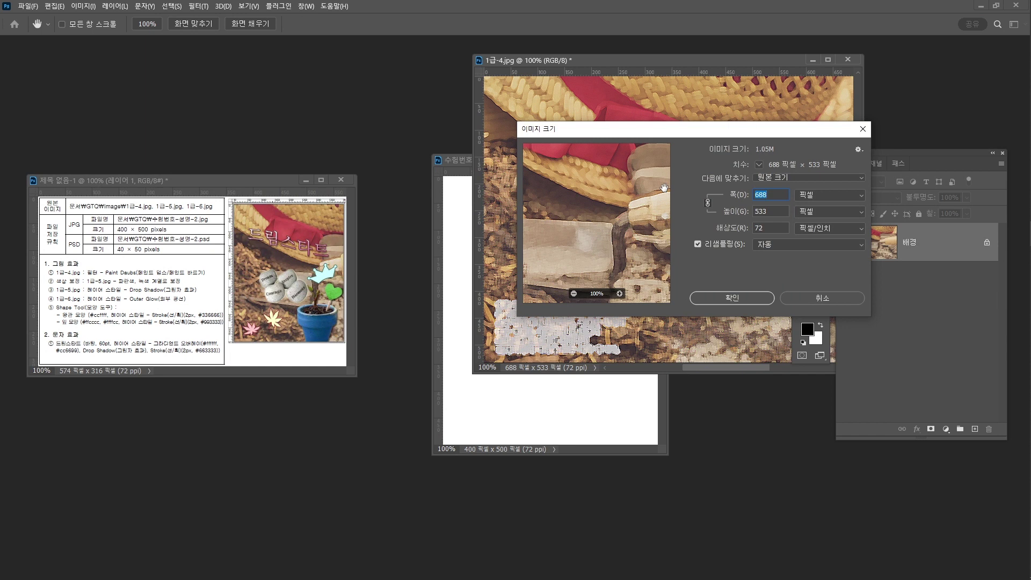
type("400")
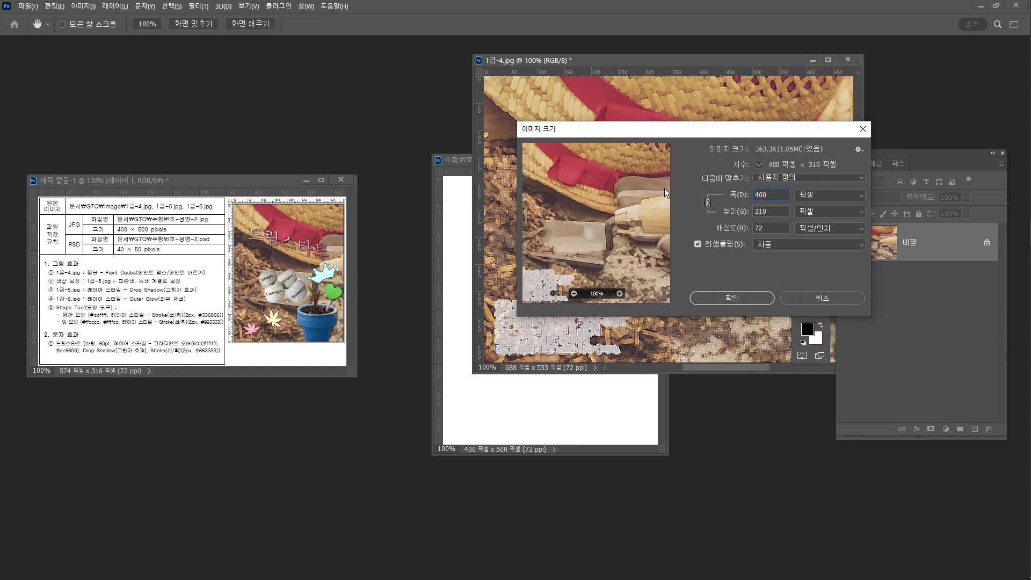
key("Tab")
type("500")
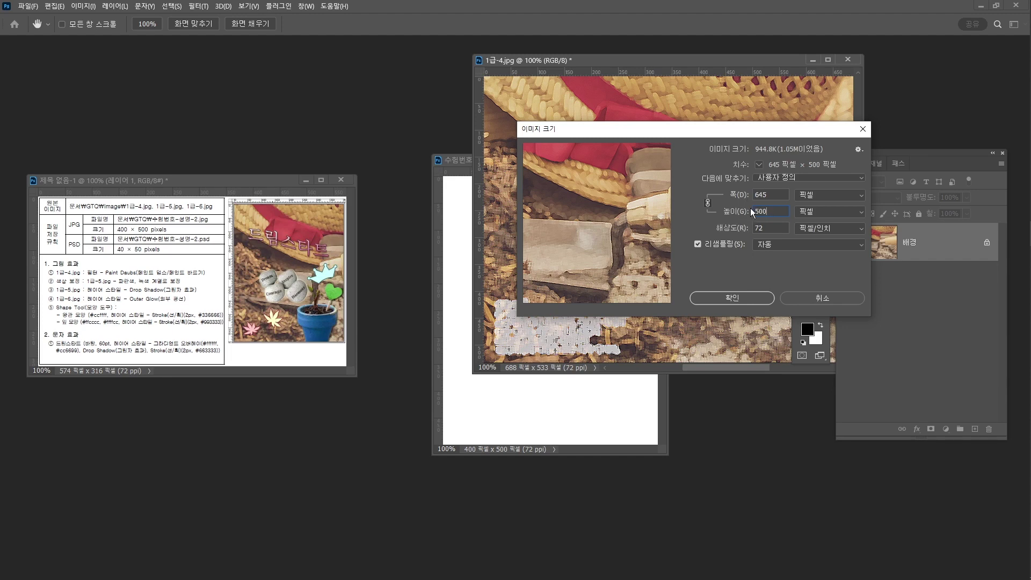
left_click(746, 297)
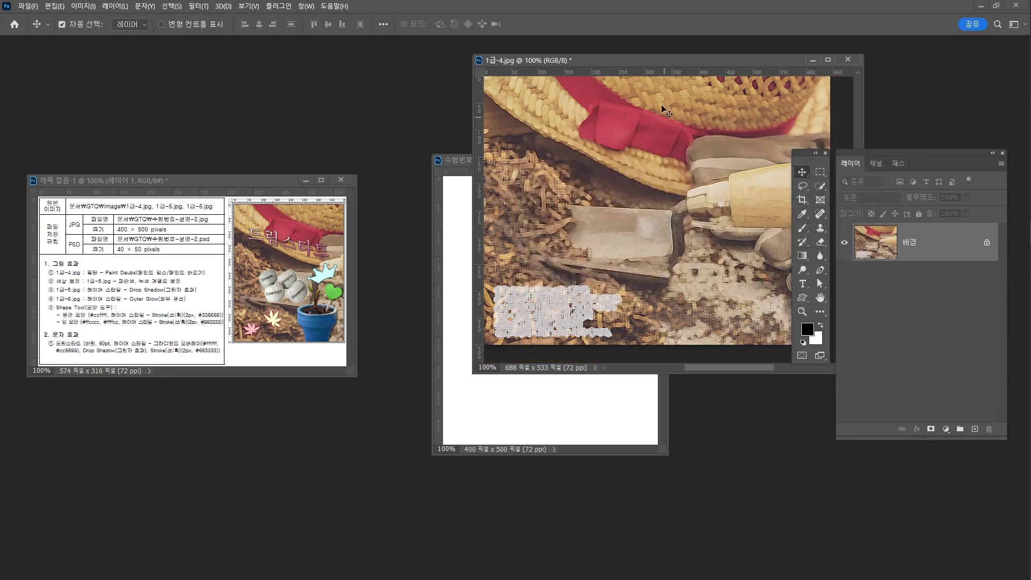
left_click_drag(652, 66, 746, 115)
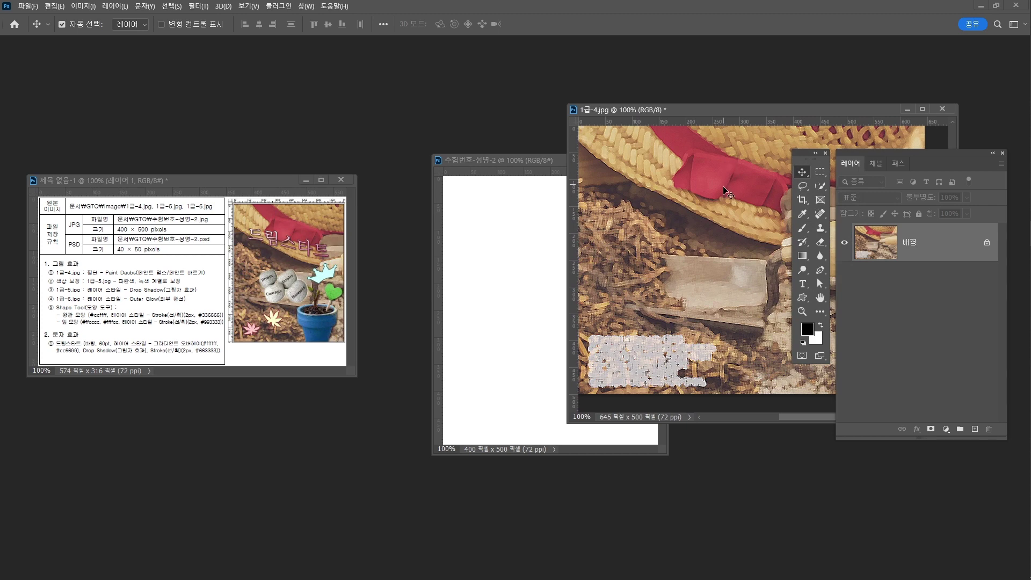
- Copy the trowel photo into 수험번호-성명-2 as a layer, then close 1급-4.jpg unsaved
left_click_drag(741, 205, 508, 252)
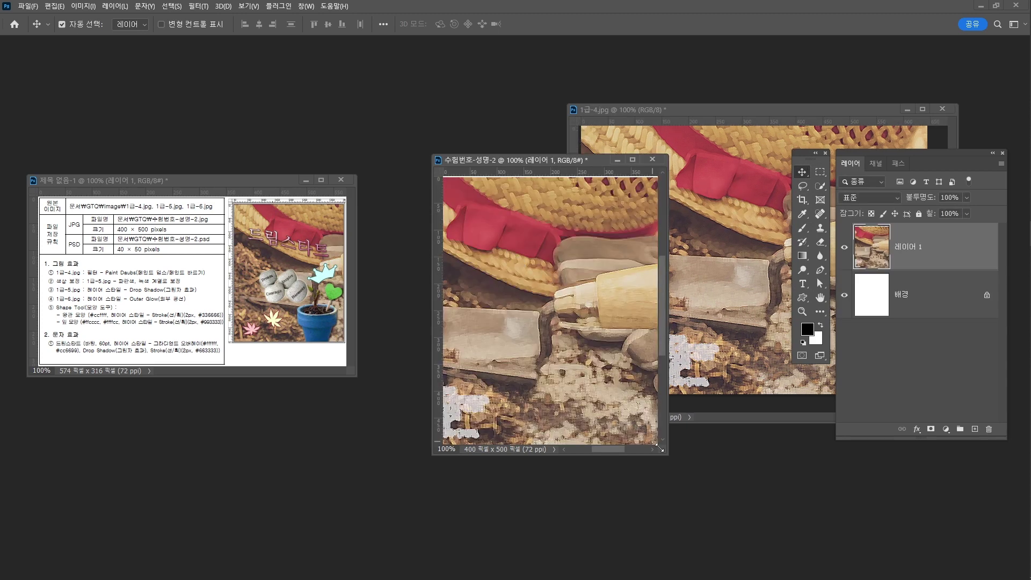
left_click_drag(663, 450, 750, 498)
left_click_drag(628, 298, 633, 293)
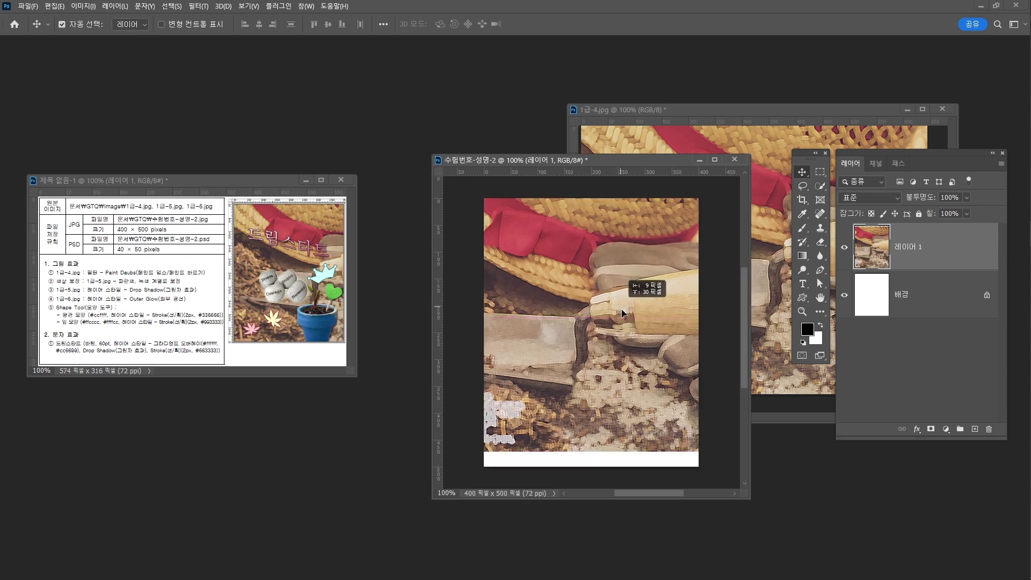
left_click_drag(627, 343, 632, 348)
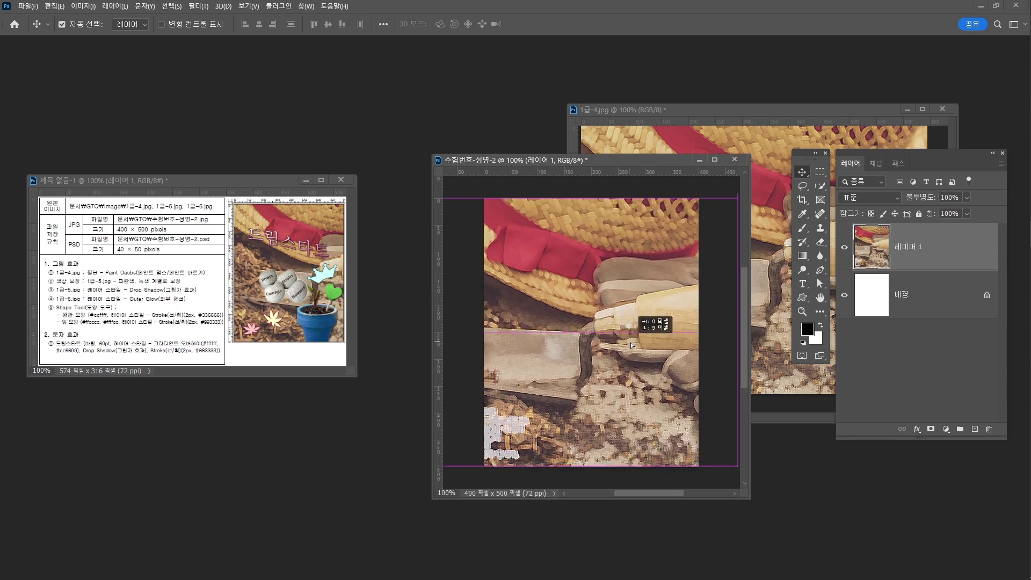
left_click(943, 109)
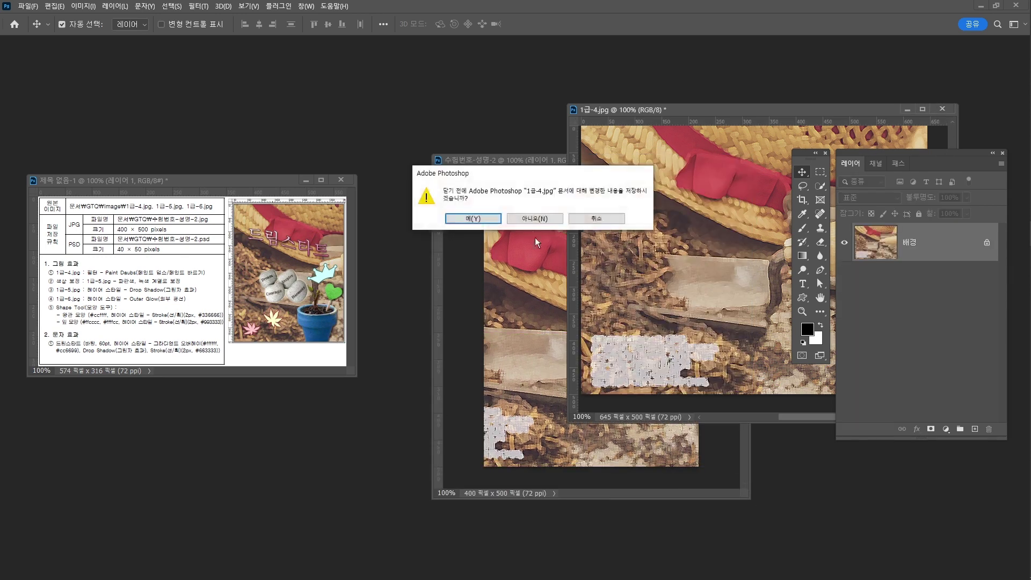
left_click(525, 221)
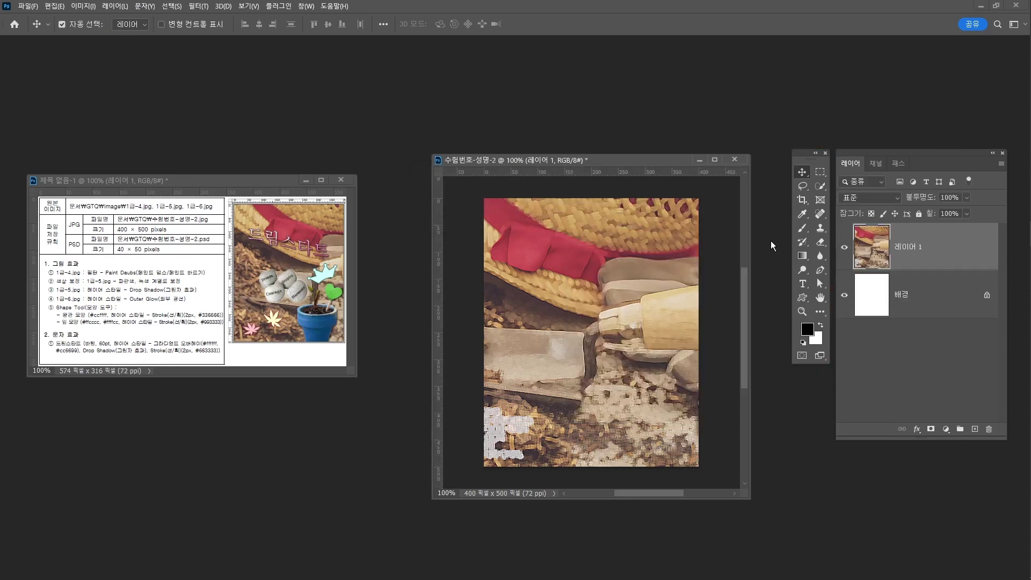
- Rename the trowel layer to 1-4 and shift it slightly right in the frame
double_click(913, 248)
type("1-4")
key("Return")
left_click_drag(573, 295, 617, 295)
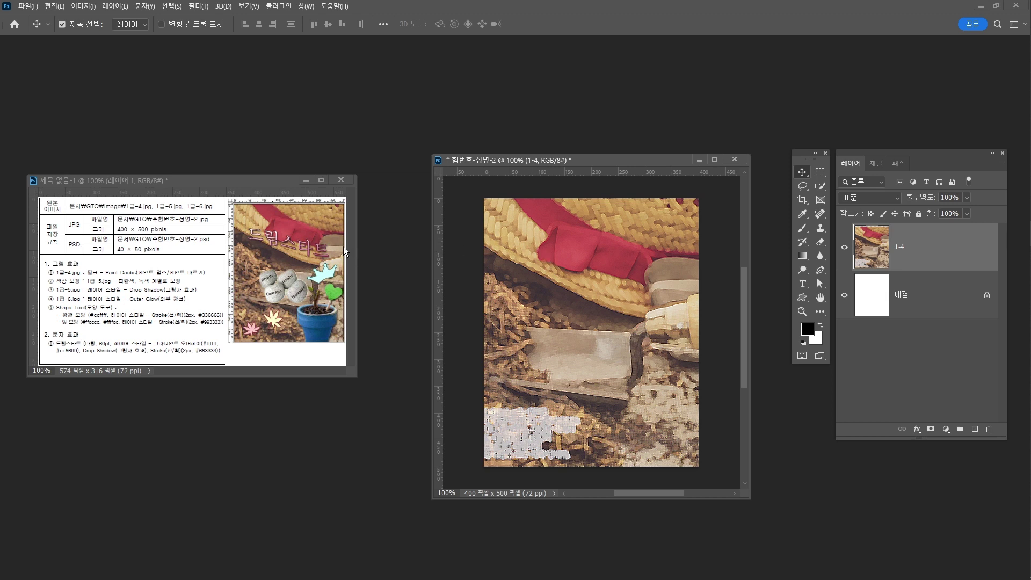
left_click_drag(587, 302, 602, 307)
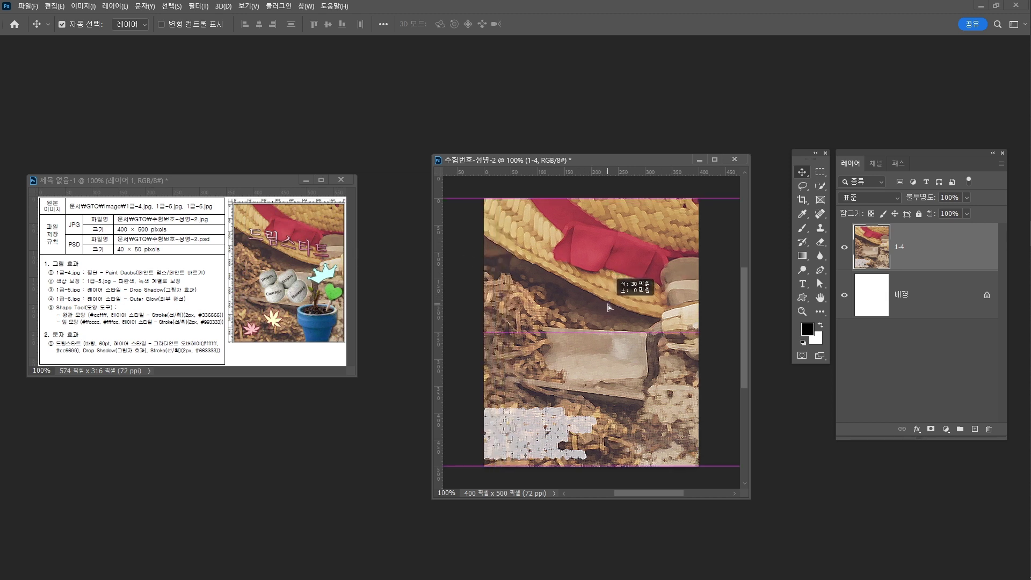
left_click_drag(603, 307, 595, 311)
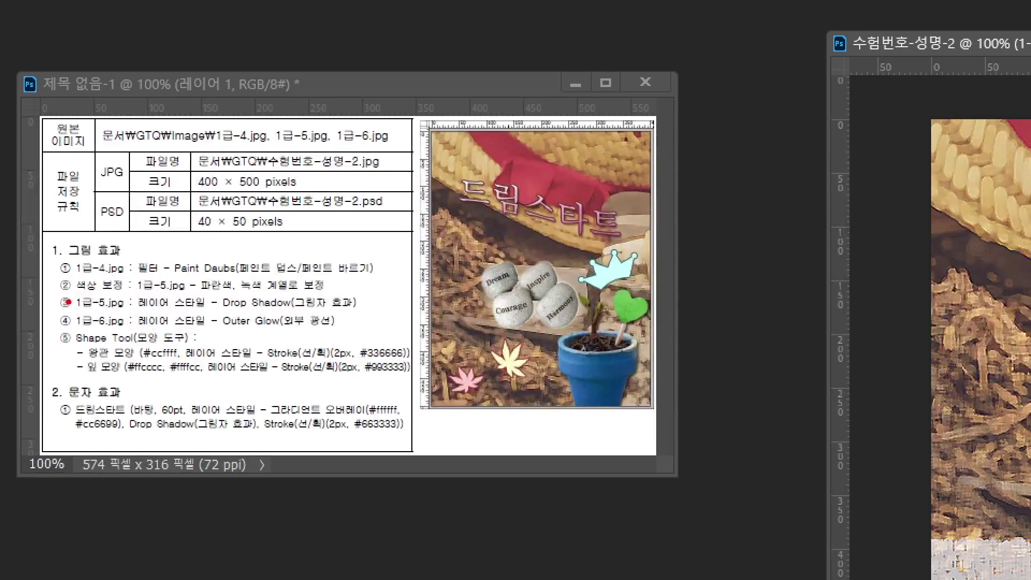
left_click_drag(50, 285, 179, 284)
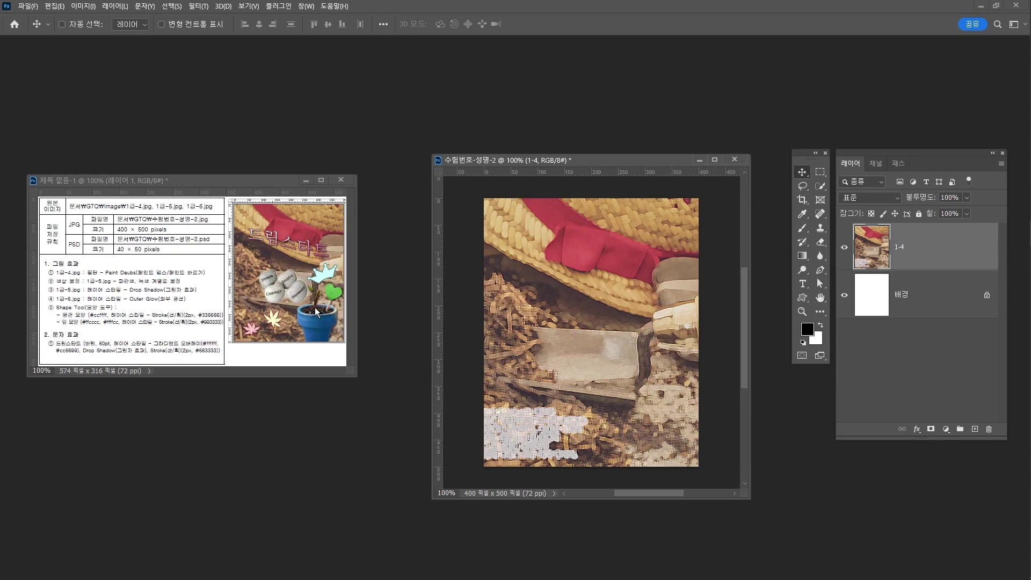
- Open the flowerpot photo 1급-5.jpg and move its window to the centre
key("ctrl+o")
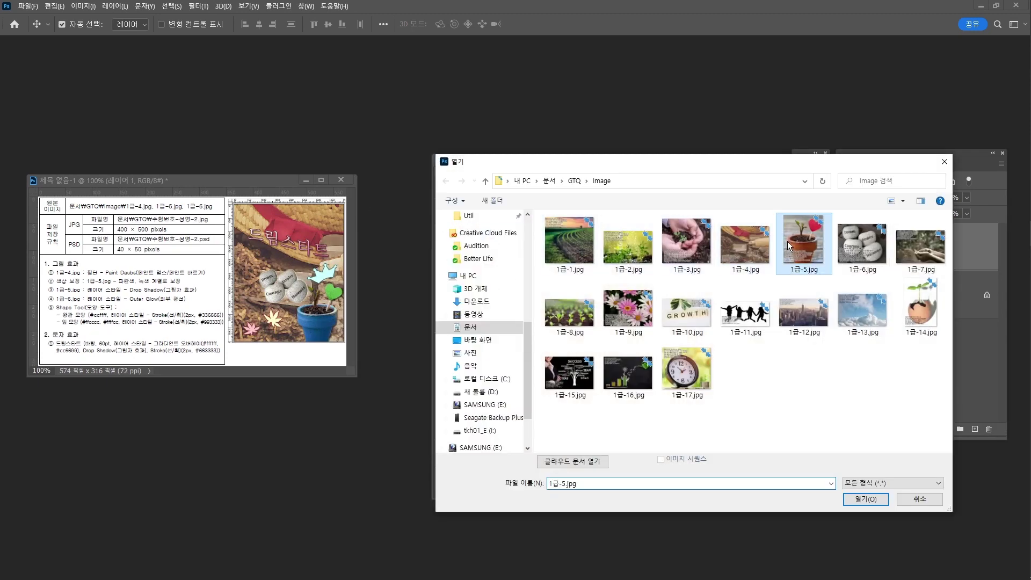
left_click(865, 499)
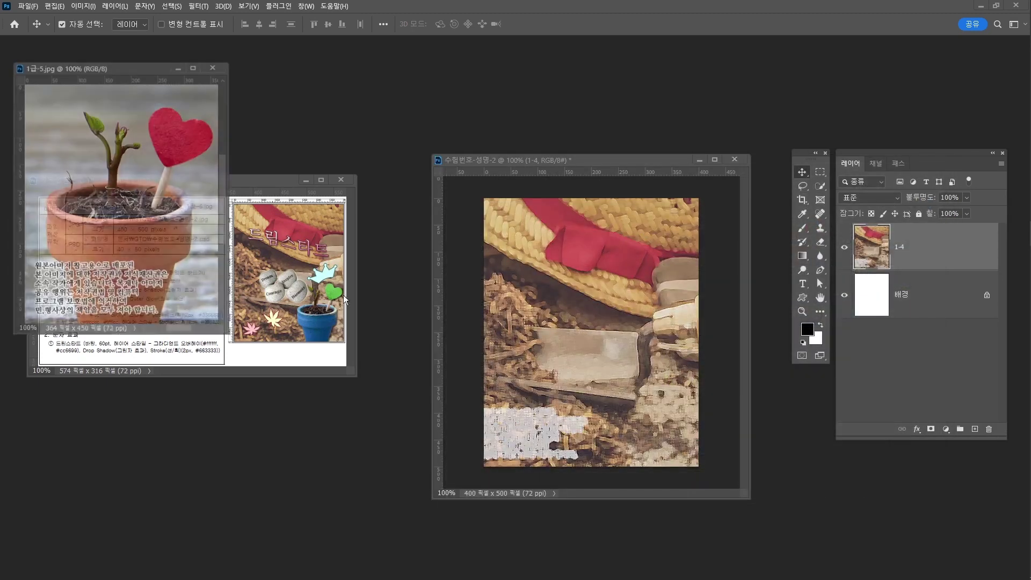
mouse_move(139, 72)
left_mouse_down()
mouse_move(606, 98)
mouse_move(538, 116)
left_mouse_up()
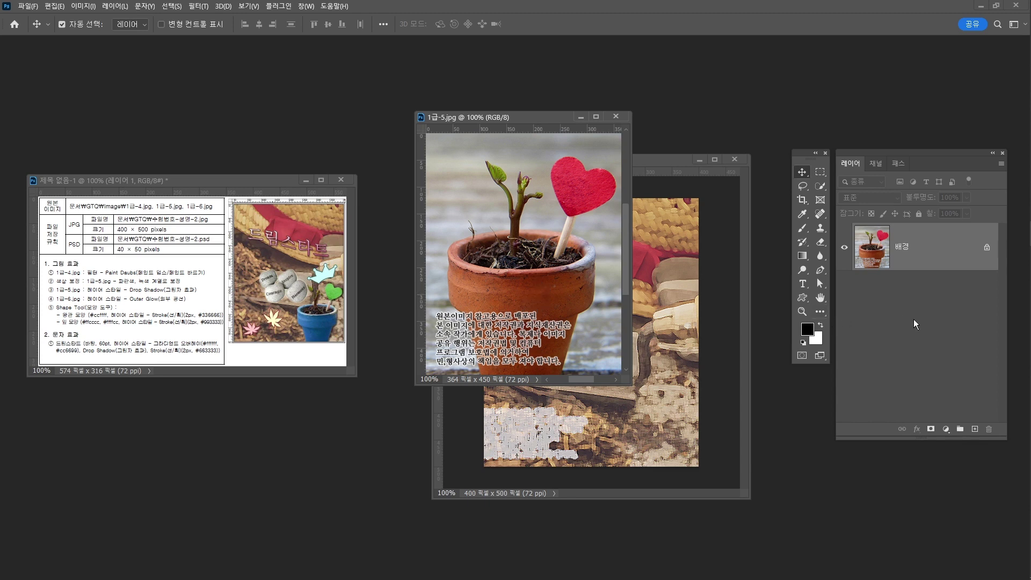
- Select the heart and colorize it with a Hue/Saturation layer, Hue 114, Saturation 86
left_click(820, 185)
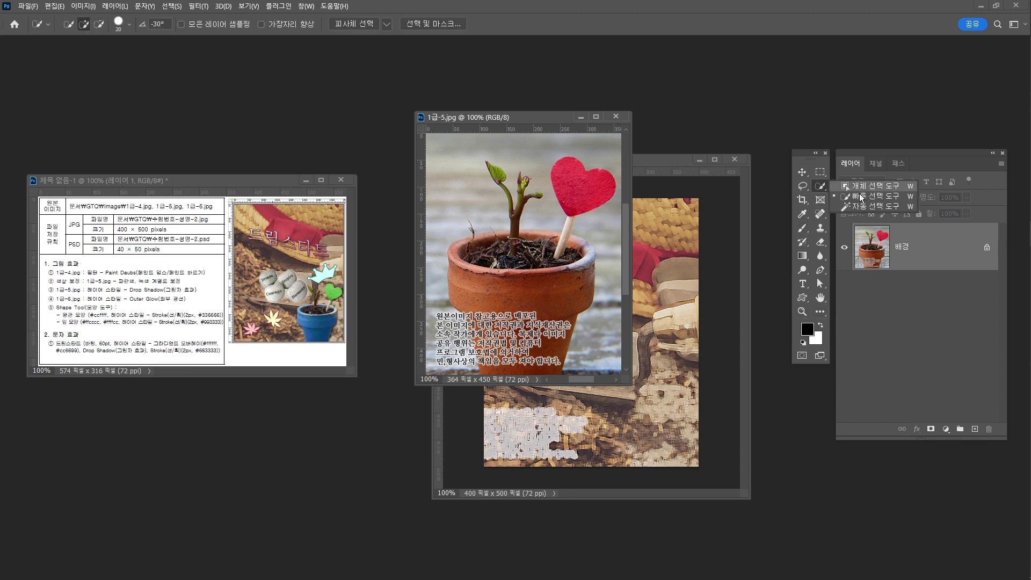
left_click_drag(587, 184, 575, 187)
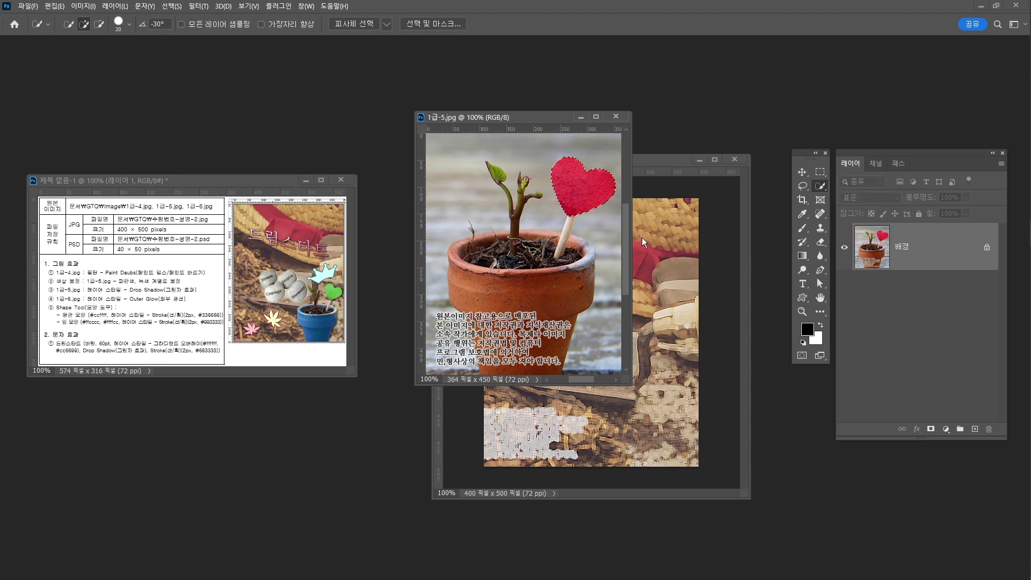
left_click(945, 428)
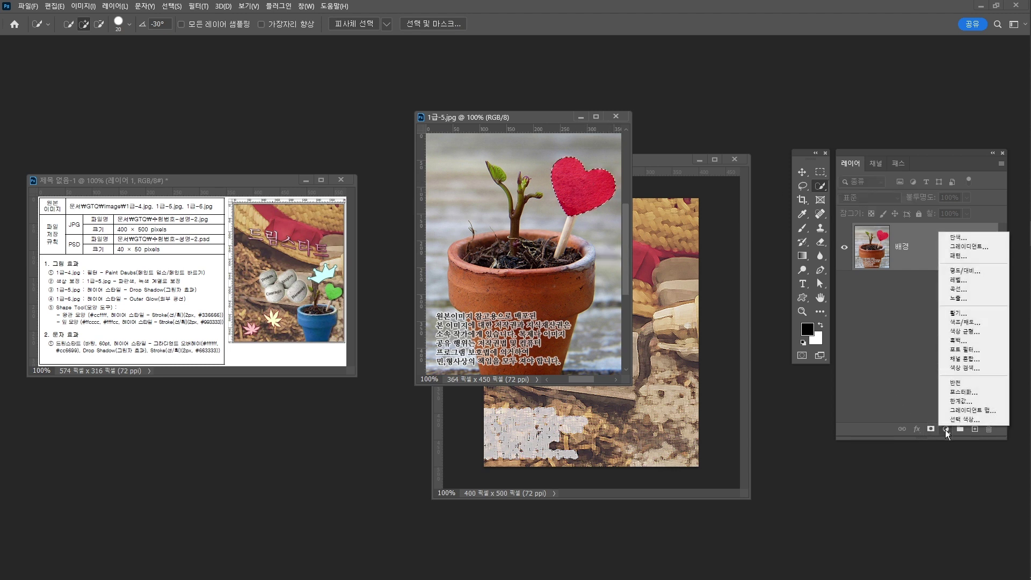
left_click(961, 323)
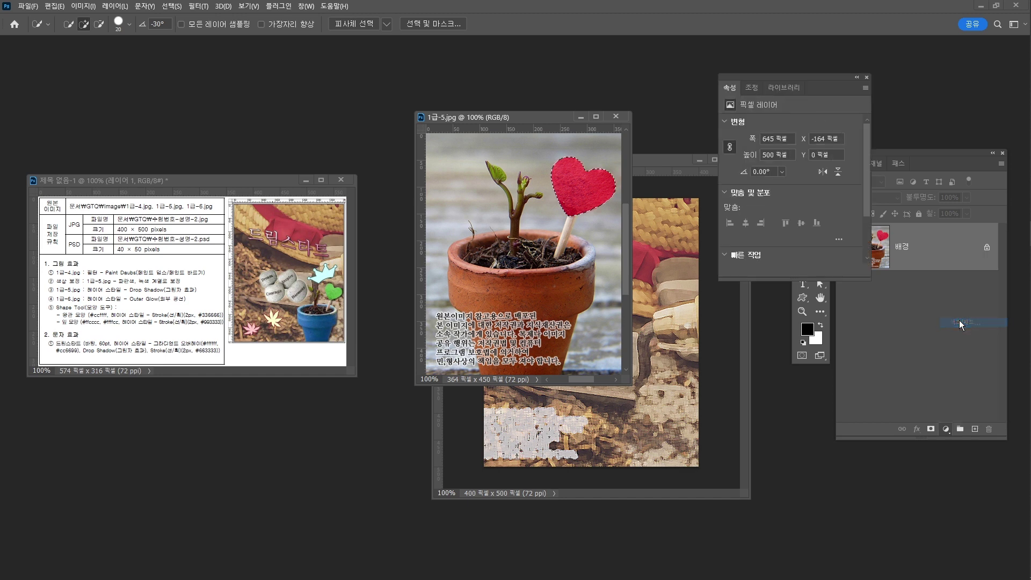
left_click(804, 230)
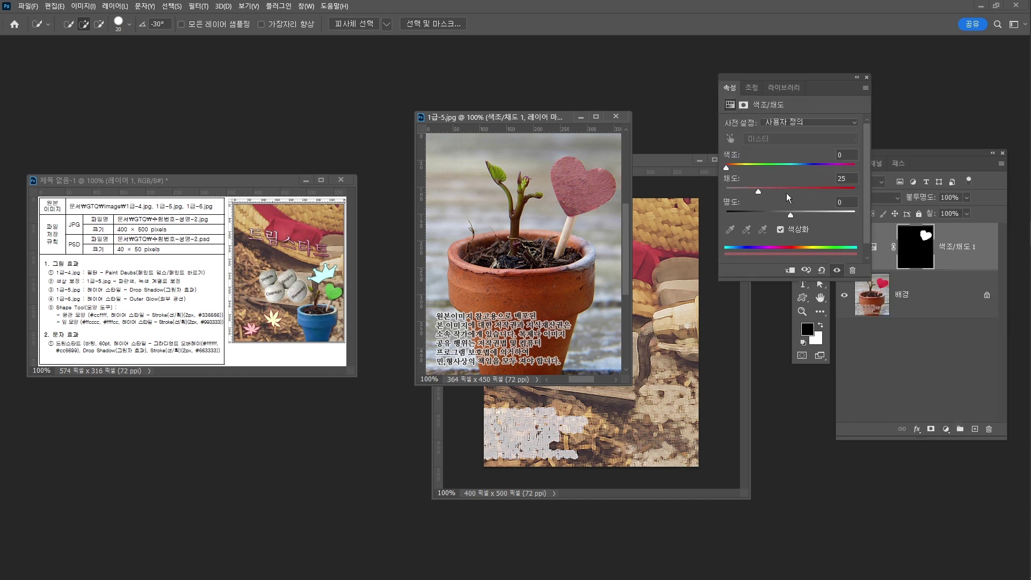
left_click_drag(763, 192, 837, 194)
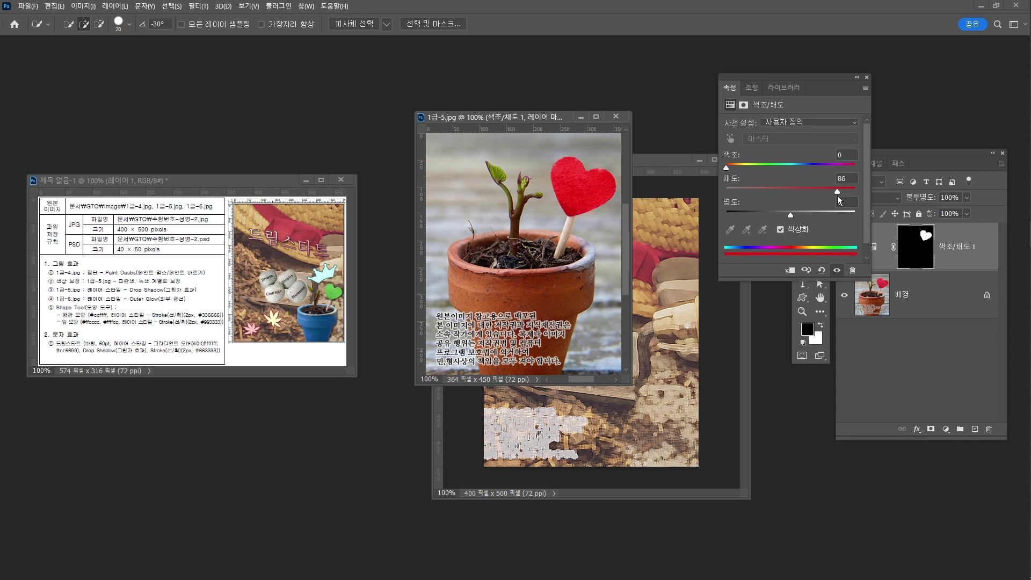
left_click_drag(763, 165, 768, 166)
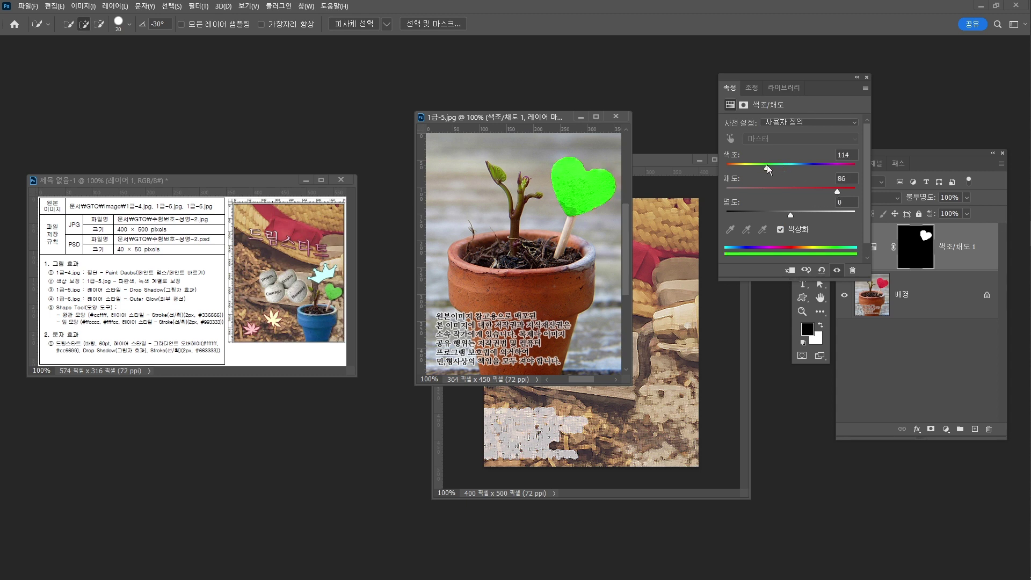
left_click(866, 77)
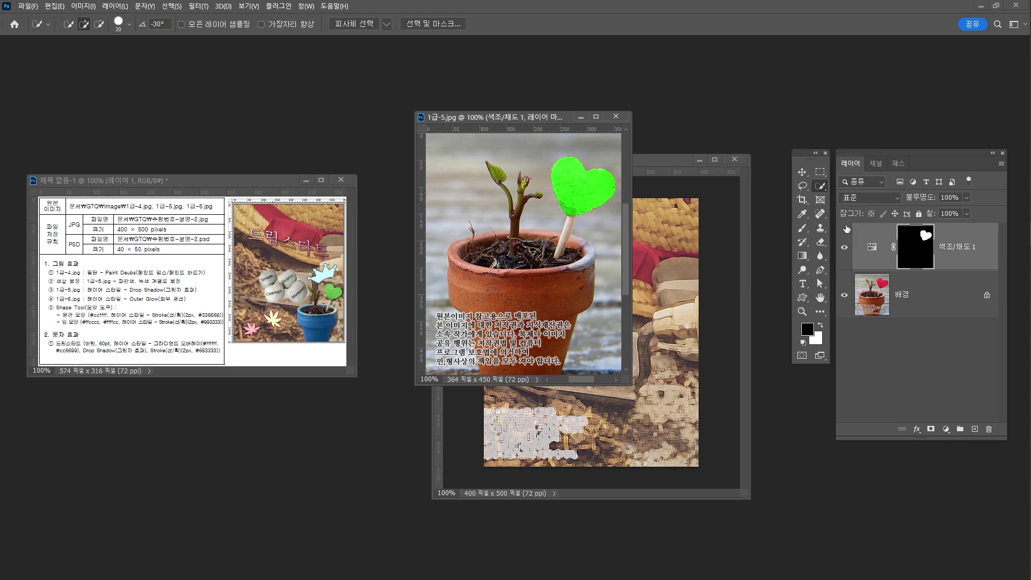
left_click(940, 292)
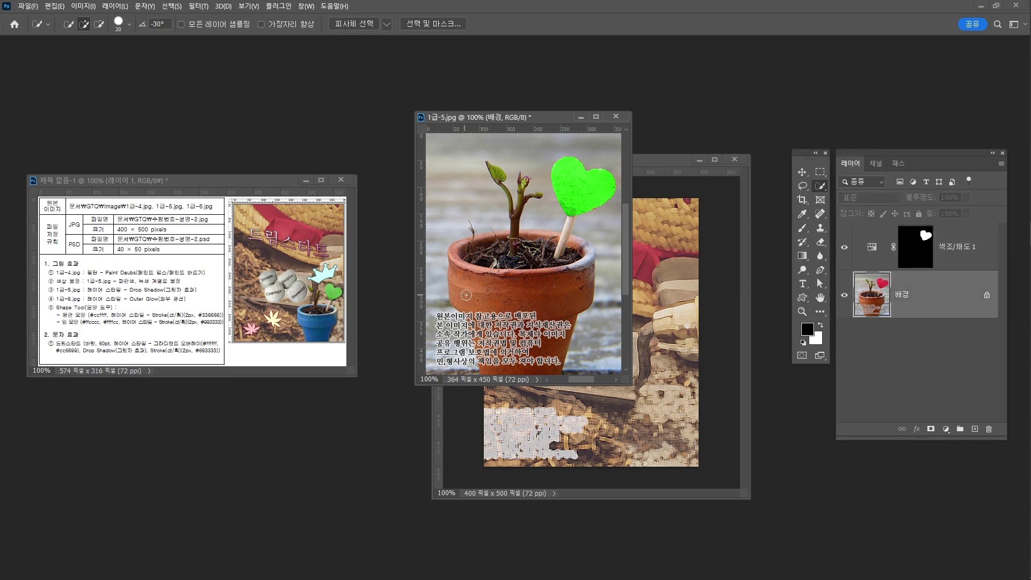
- Quick-select the flowerpot and extend the selection along its upper rim
right_click(820, 186)
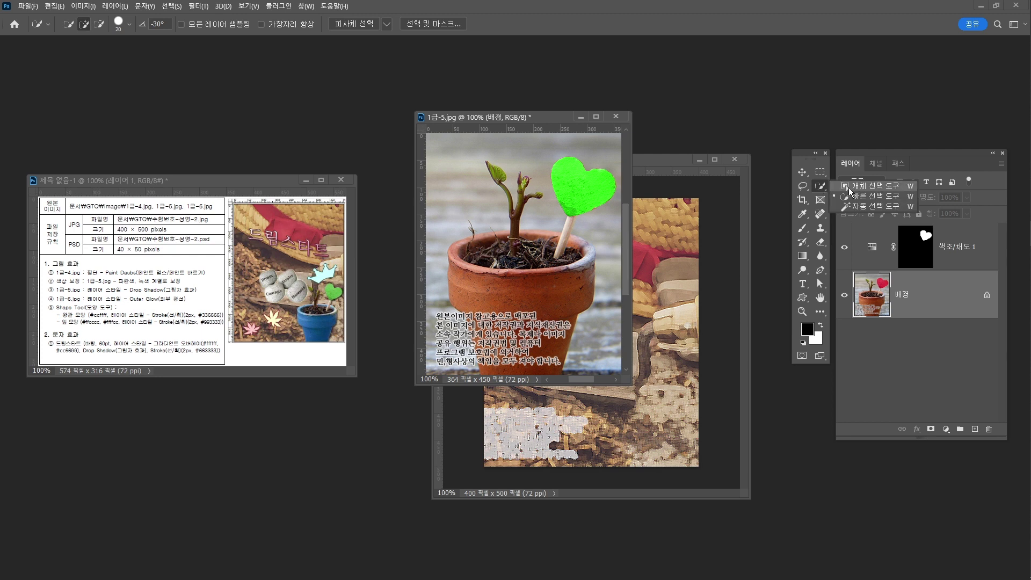
left_click(872, 196)
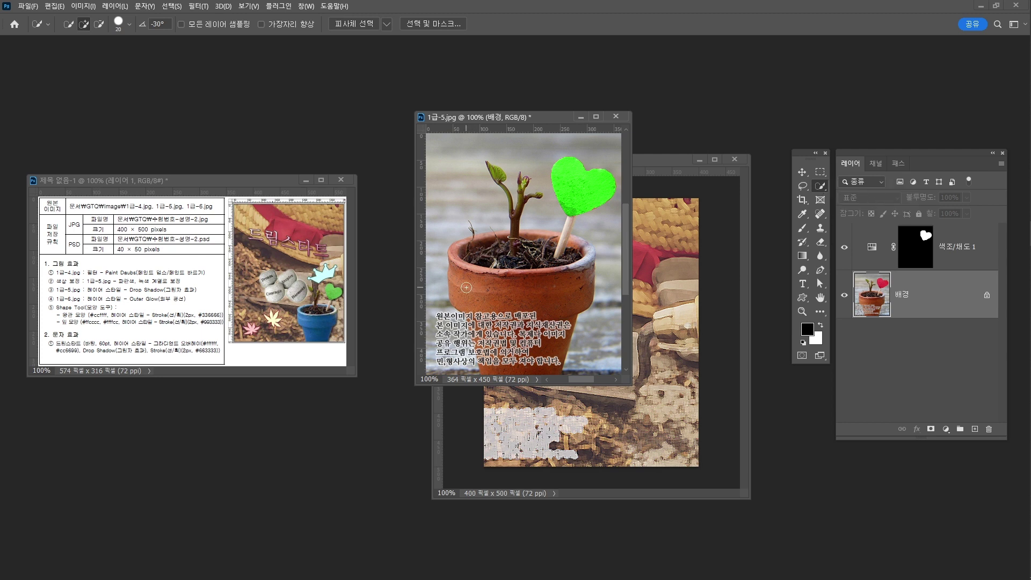
mouse_move(466, 288)
left_mouse_down()
mouse_move(551, 313)
mouse_move(523, 344)
left_mouse_up()
mouse_move(477, 265)
left_mouse_down()
mouse_move(453, 249)
mouse_move(472, 245)
left_mouse_up()
key("bracketleft")
key("bracketleft")
mouse_move(463, 245)
left_mouse_down()
mouse_move(557, 235)
mouse_move(588, 260)
left_mouse_up()
- Zoom in on the pot rim and brush the soil out of the selection
key("z")
left_click_drag(523, 228, 517, 277)
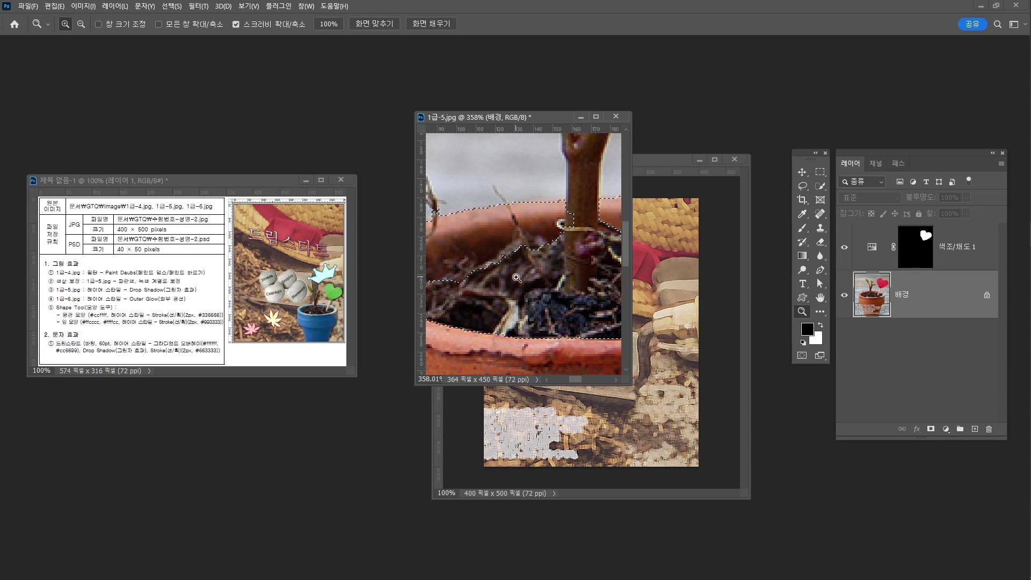
scroll(524, 274, "left", 2)
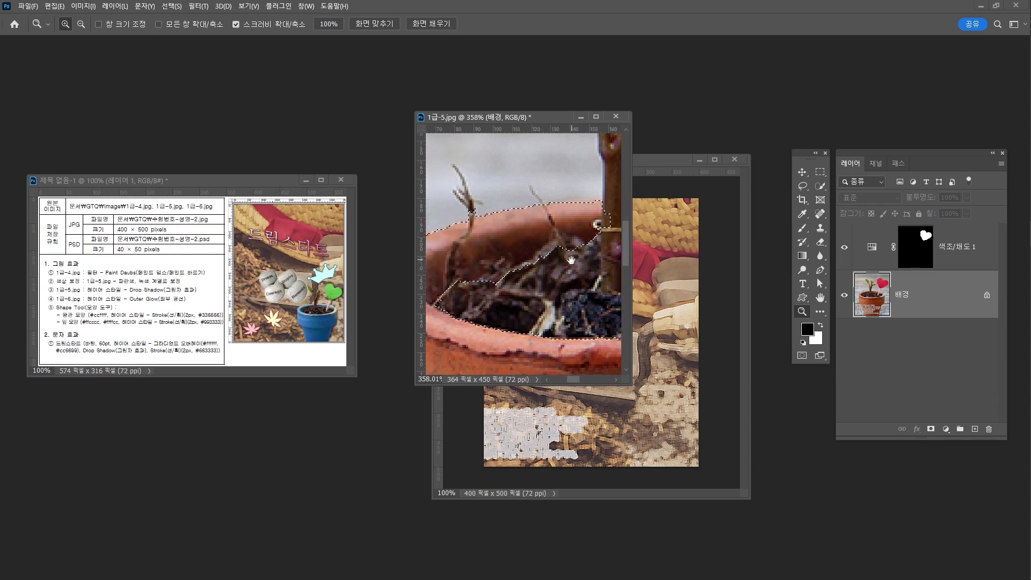
key("w")
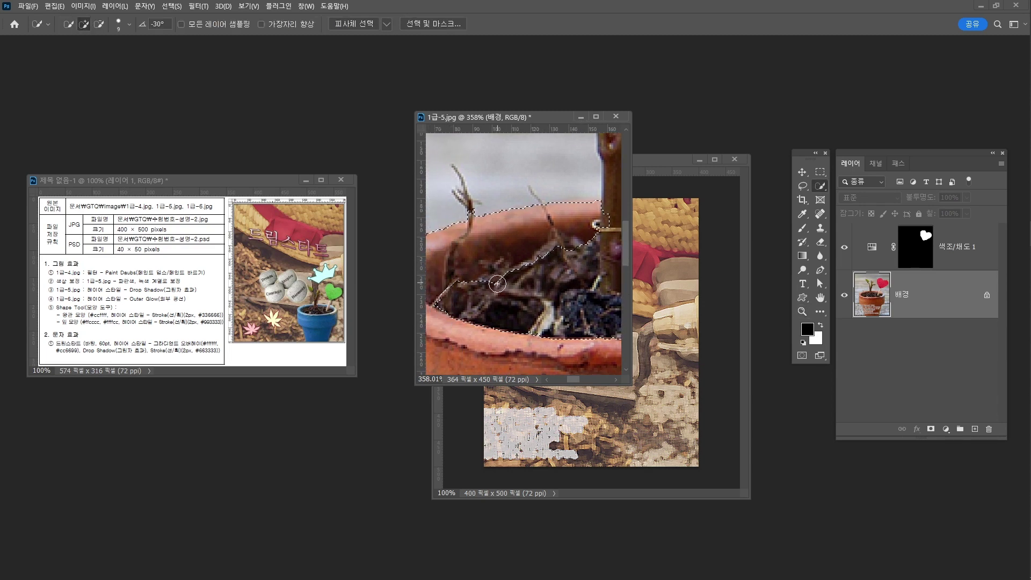
left_click_drag(498, 283, 552, 261)
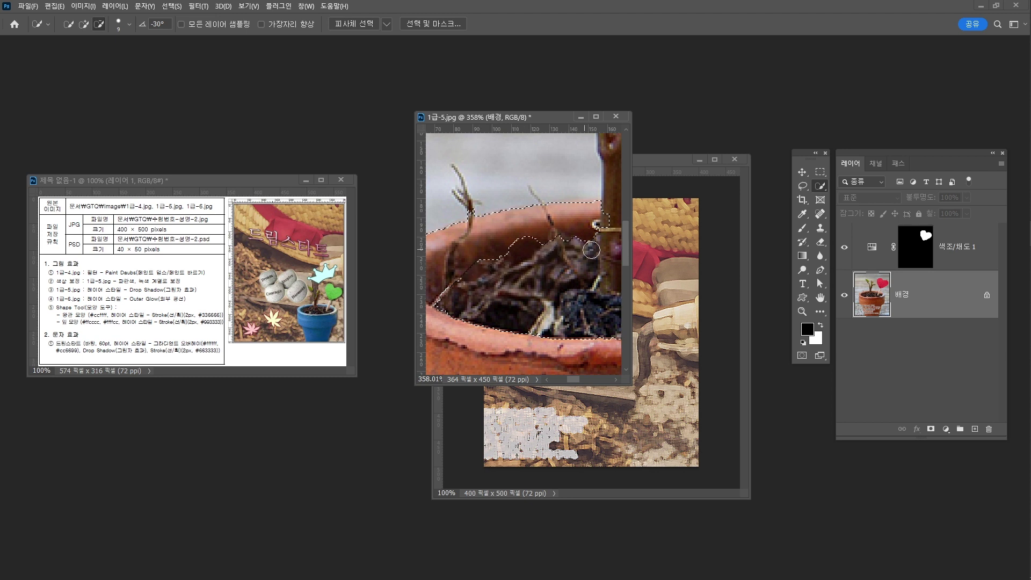
mouse_move(485, 276)
left_mouse_down()
mouse_move(574, 247)
mouse_move(532, 259)
mouse_move(545, 257)
left_mouse_up()
key("bracketleft")
key("bracketleft")
key("bracketleft")
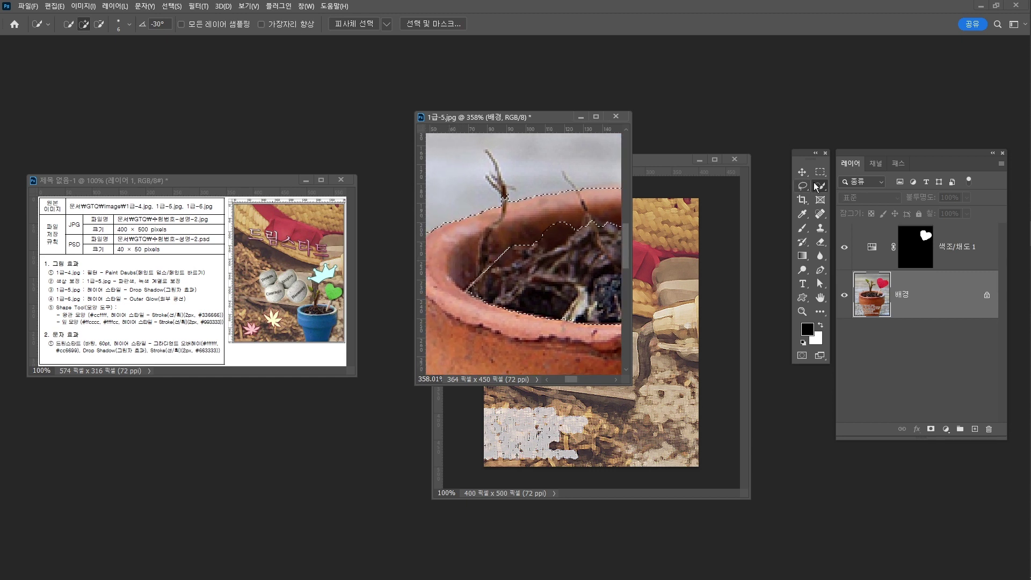
- Enlarge the photo window and subtract the remaining soil at the rim's left edge
right_click(820, 186)
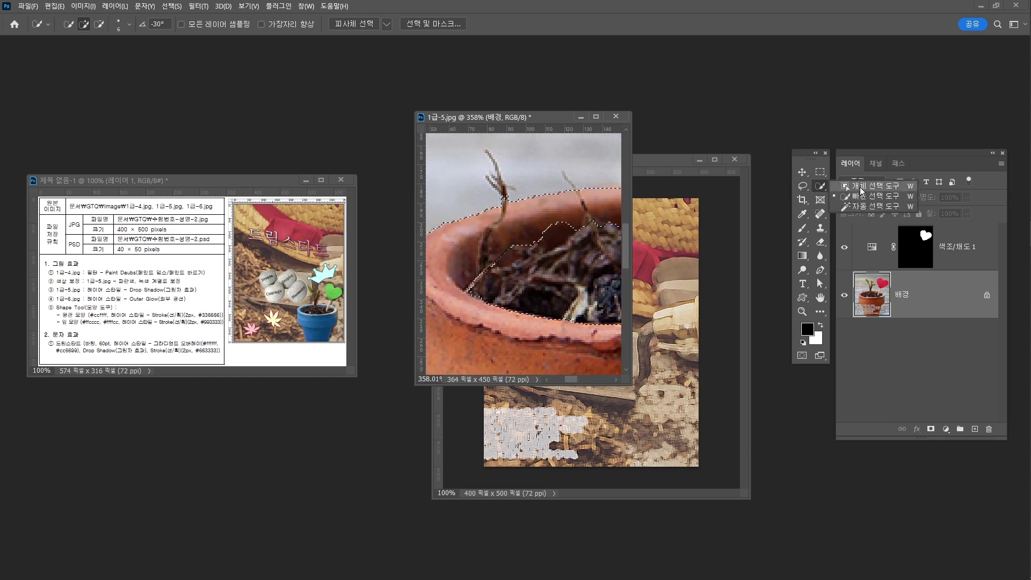
left_click(860, 195)
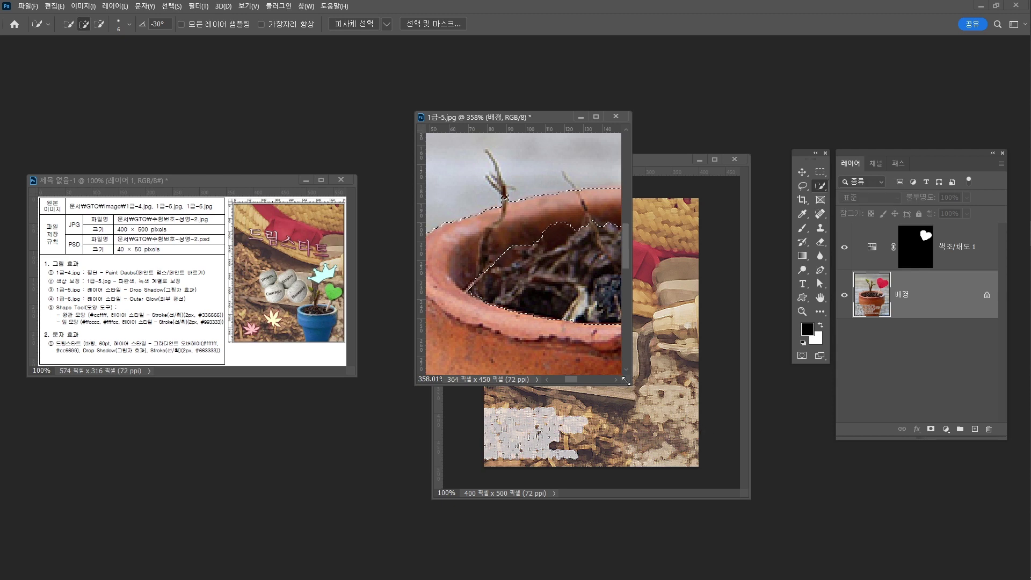
left_click_drag(631, 384, 789, 468)
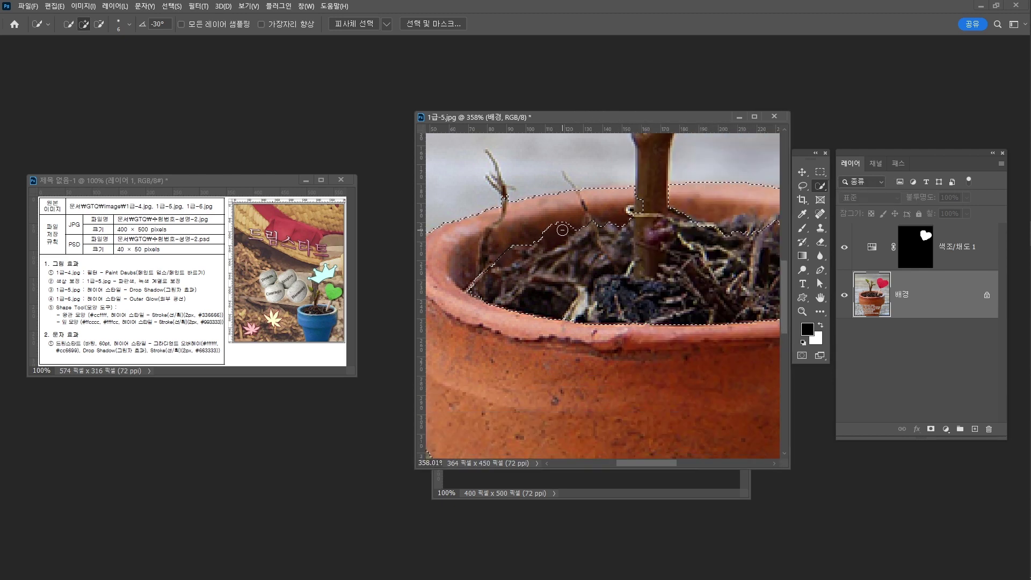
key("alt")
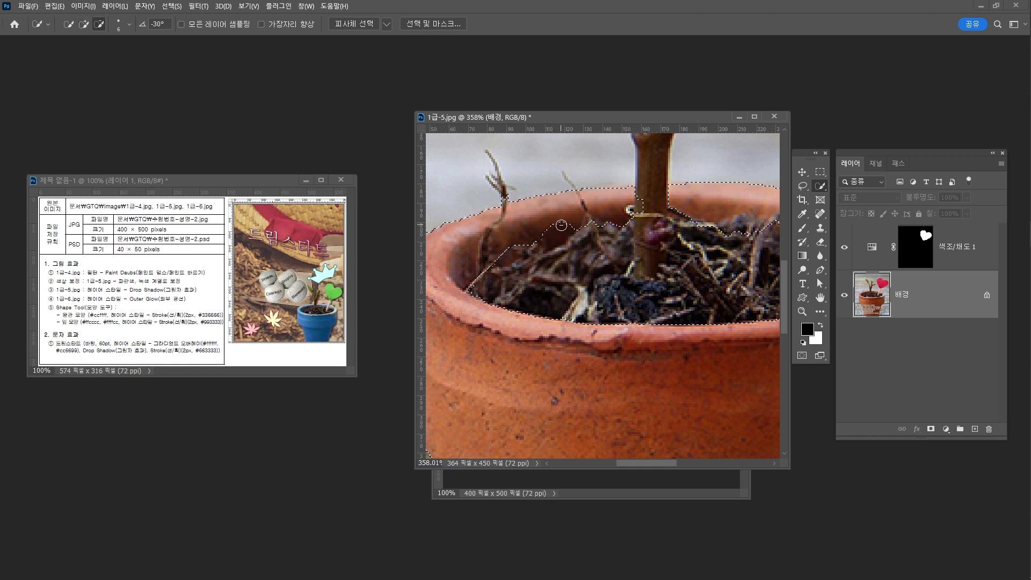
left_click(561, 225, "alt")
left_click(503, 259, "alt")
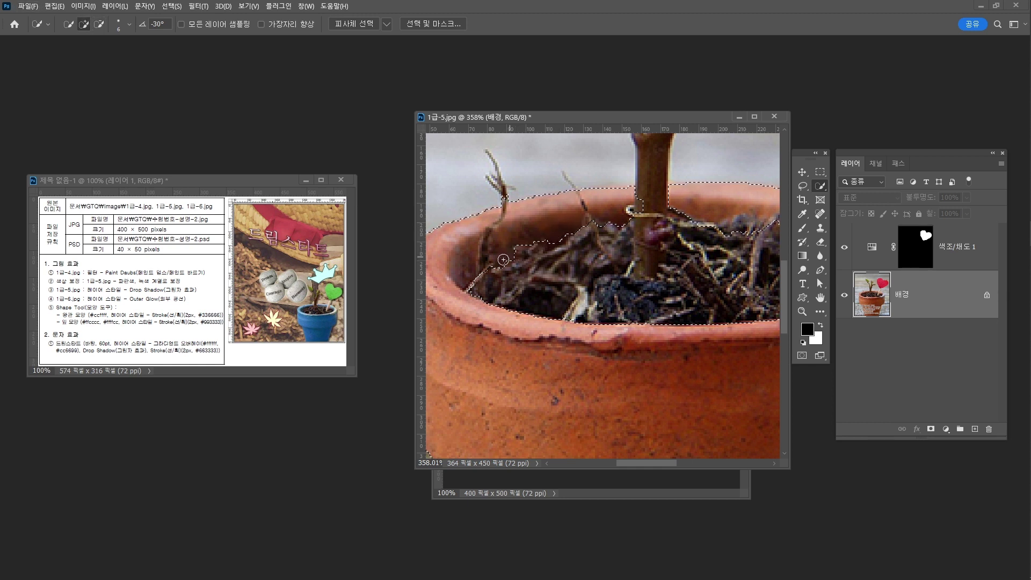
key("bracketleft")
key("bracketleft")
key("bracketleft")
key("z")
scroll(620, 249, "down", 5)
scroll(570, 264, "down", 2)
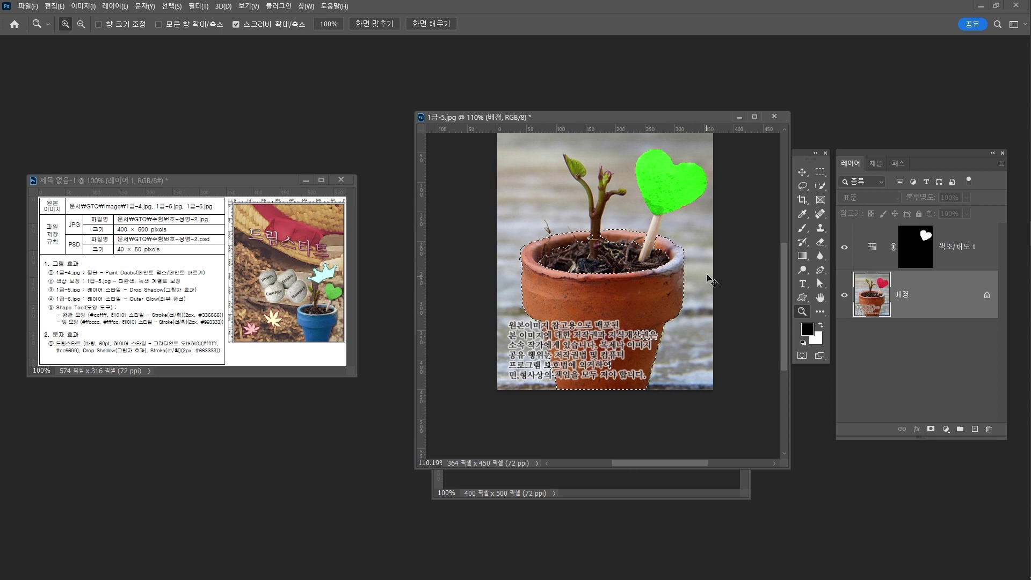
- Deselect, box the pot with Object Selection, and add the bottom-left text area
key("ctrl+d")
left_click(820, 185)
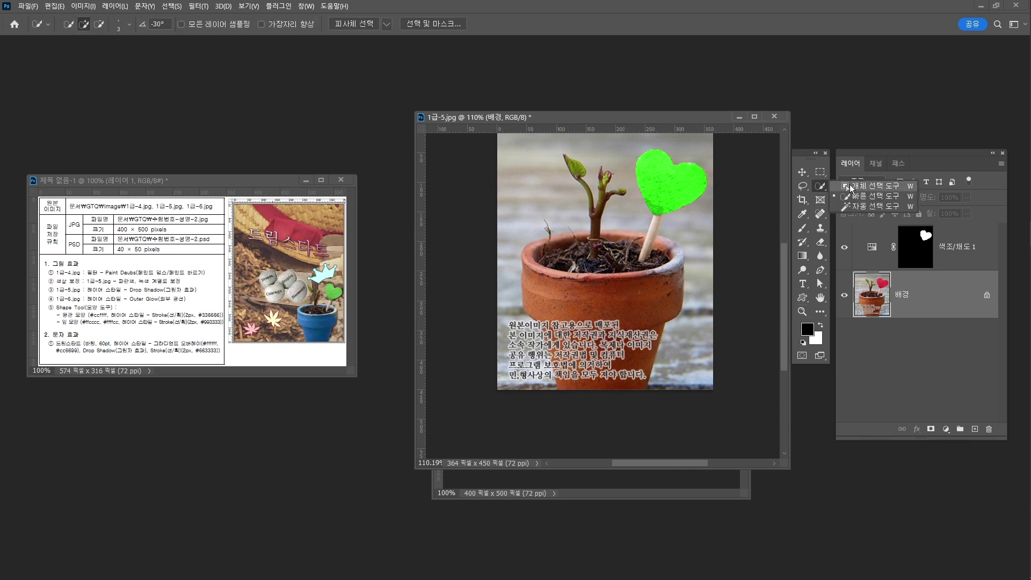
mouse_move(508, 227)
left_mouse_down()
mouse_move(688, 380)
mouse_move(688, 394)
left_mouse_up()
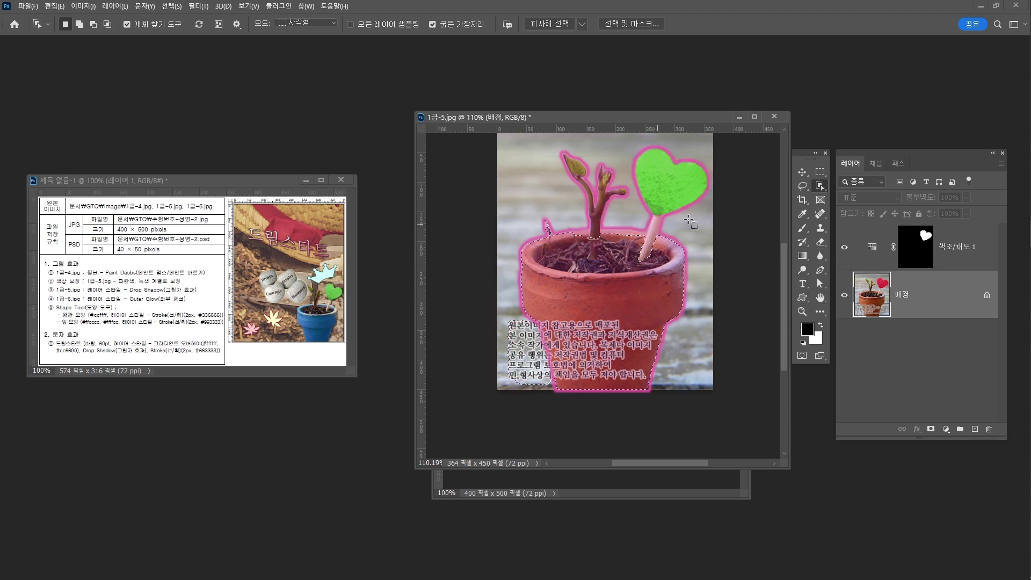
right_click(821, 186)
left_click(866, 197)
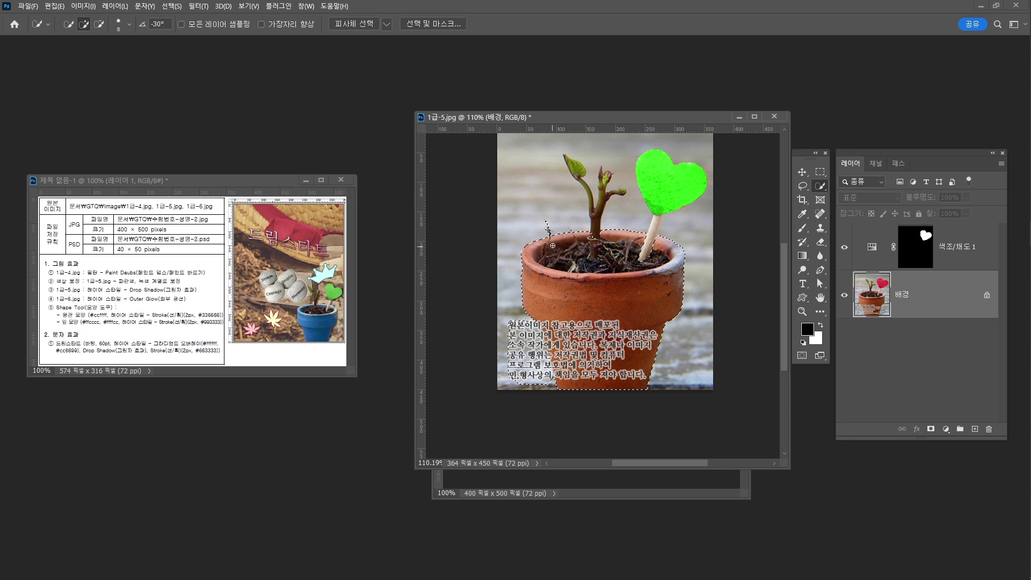
key("alt")
key("alt")
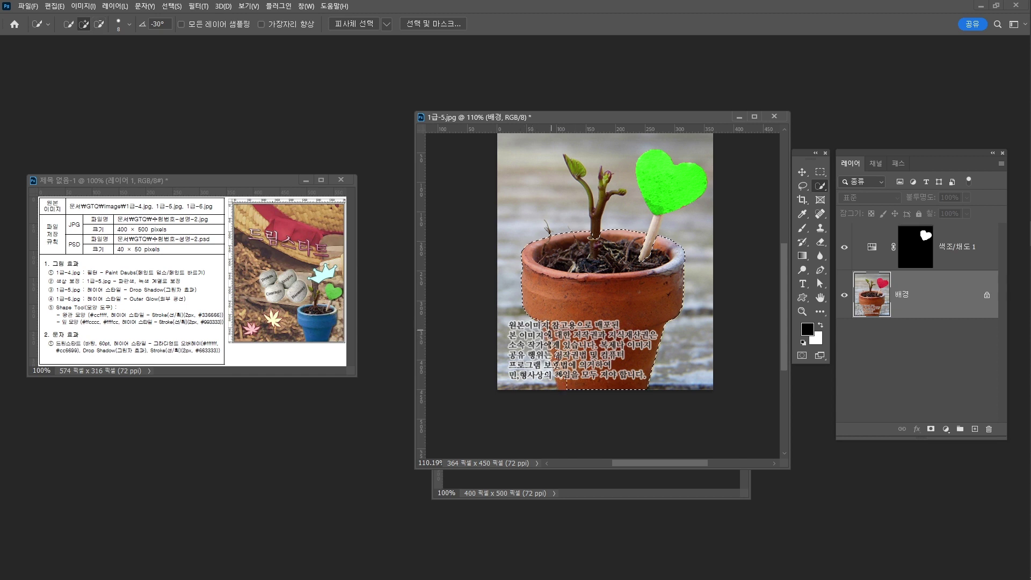
left_click_drag(558, 357, 558, 375)
- Subtract the soil inside the pot's rim from the selection
key("alt")
key("alt")
left_click_drag(562, 256, 609, 249)
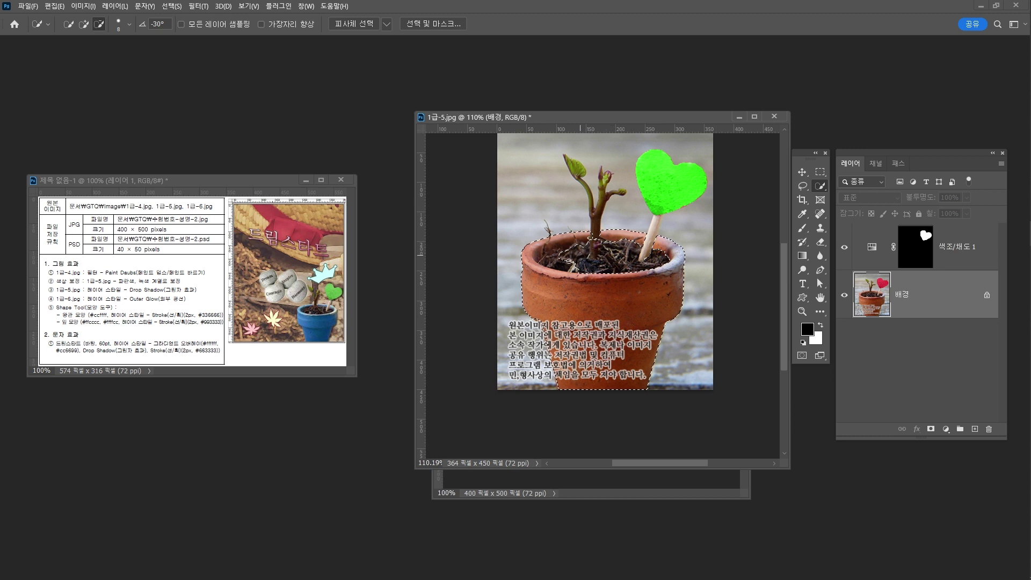
left_click_drag(569, 261, 545, 256)
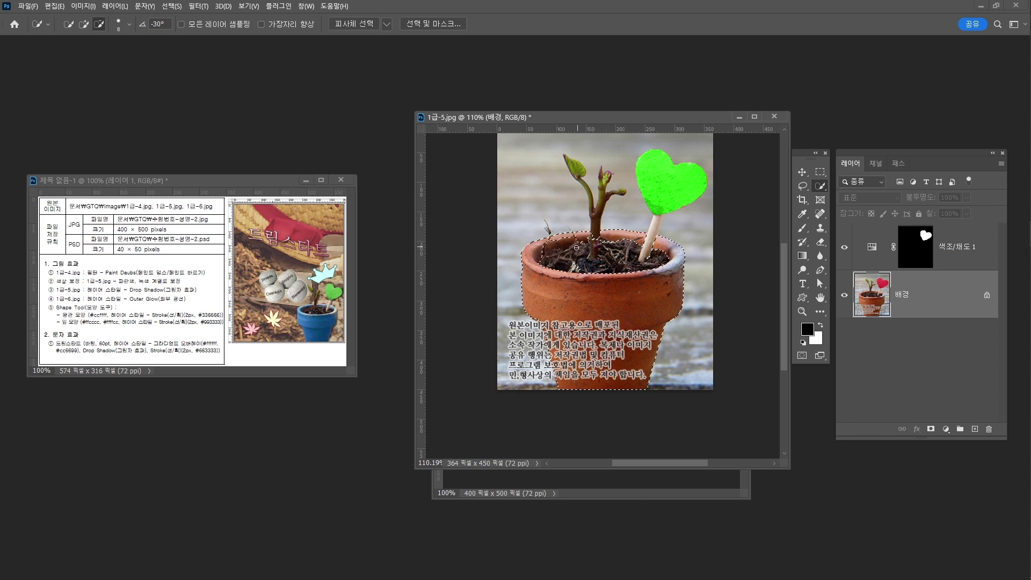
key("alt")
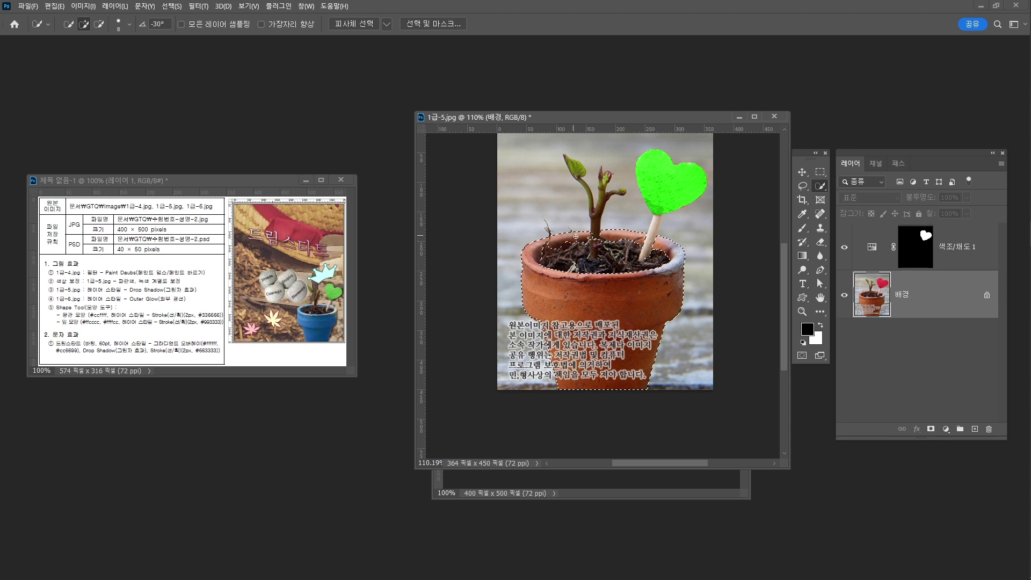
key("alt")
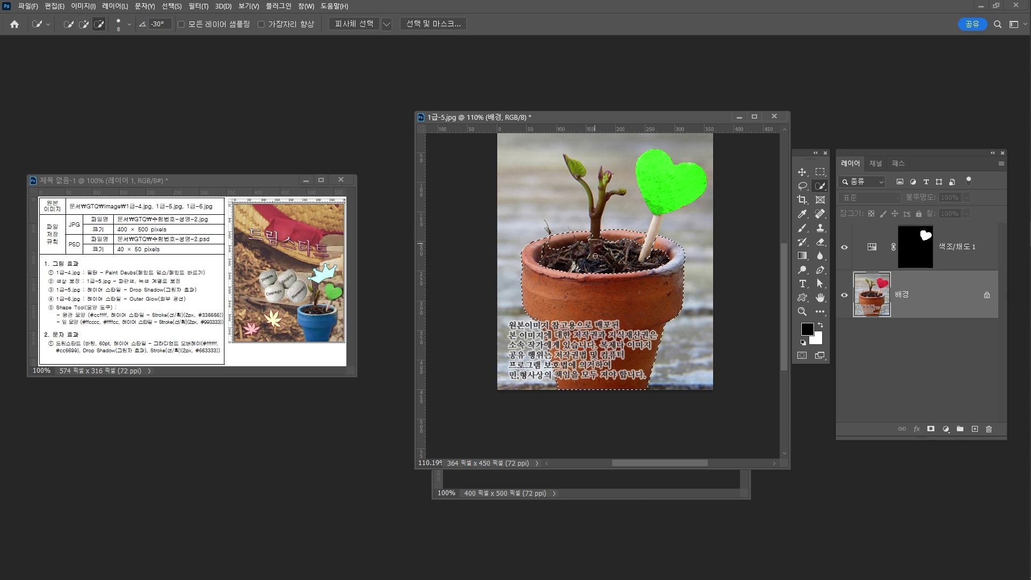
key("alt")
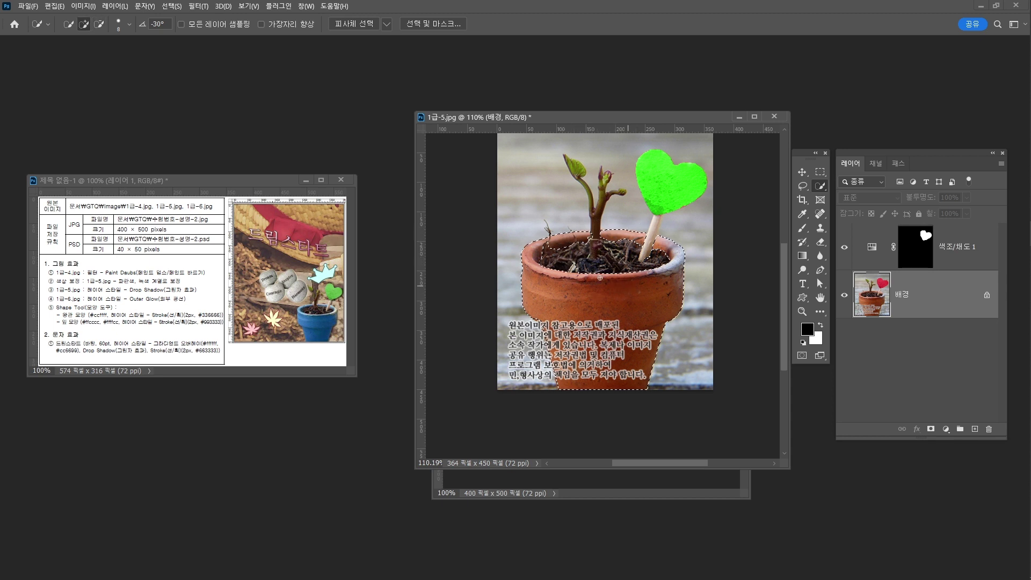
key("alt")
- Add a colorized Hue/Saturation layer at Hue 222, Saturation 50 on the pot selection
left_click(945, 429)
left_click(977, 328)
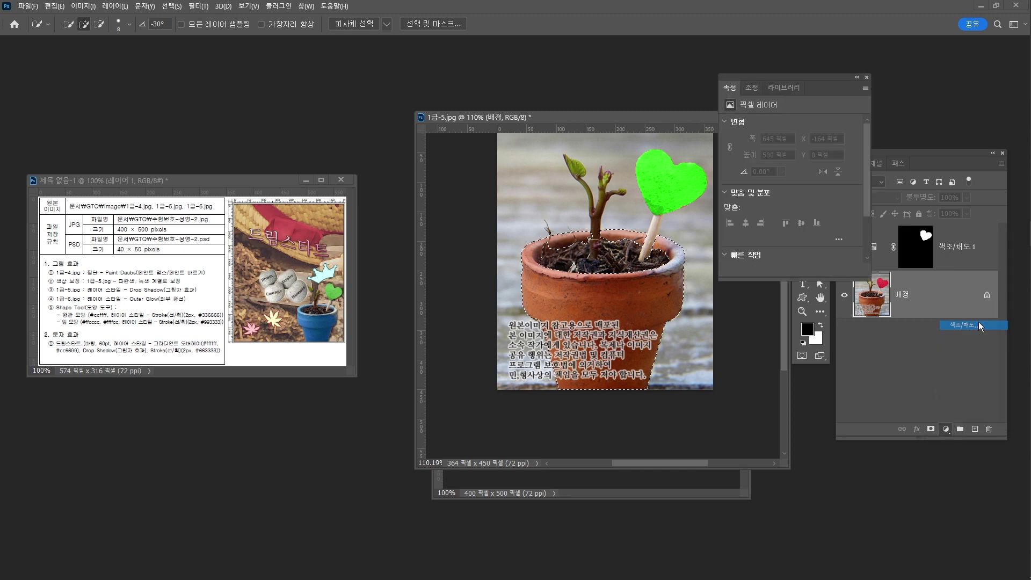
left_click_drag(808, 164, 812, 166)
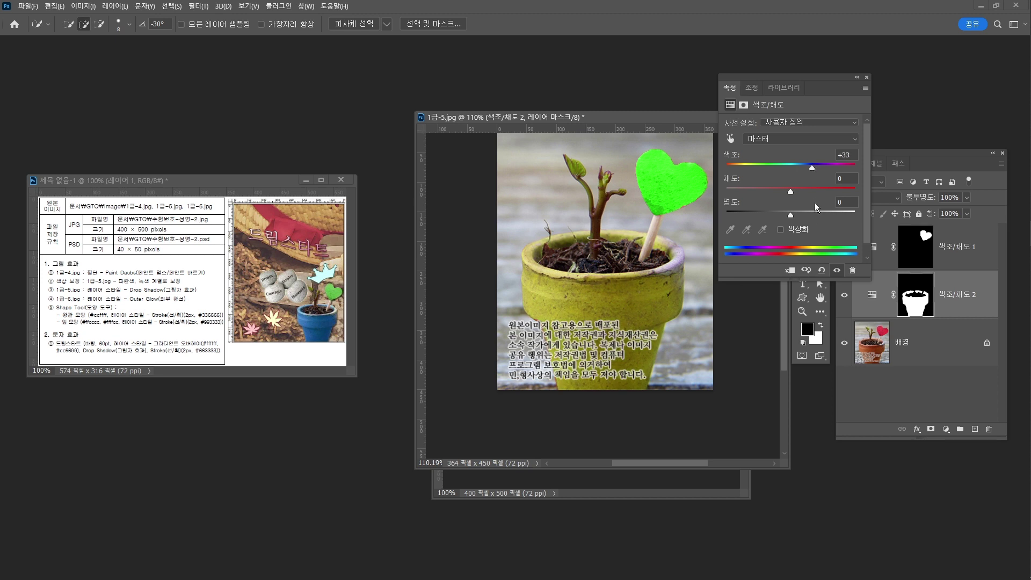
left_click(780, 230)
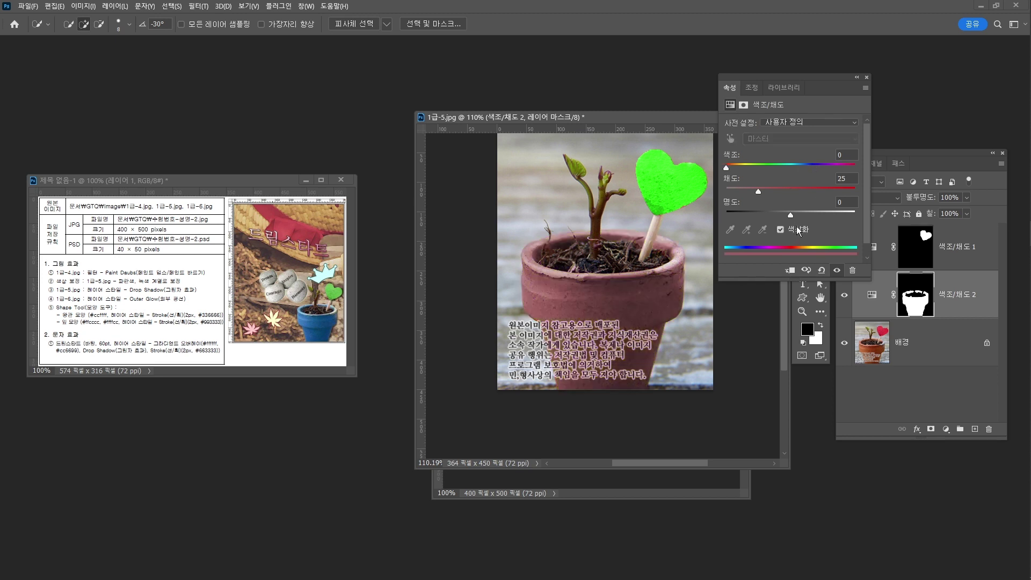
left_click(806, 166)
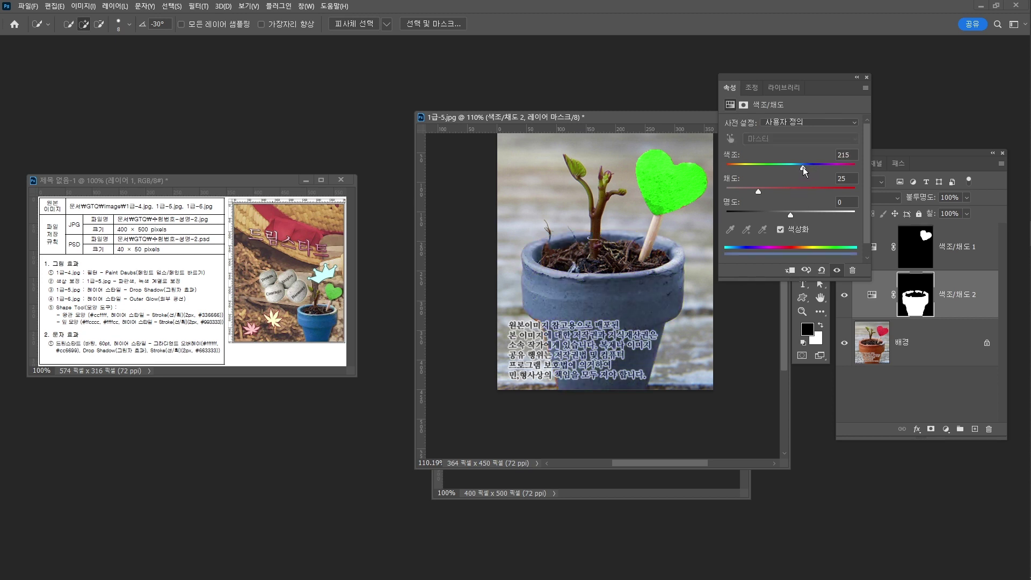
left_click(790, 189)
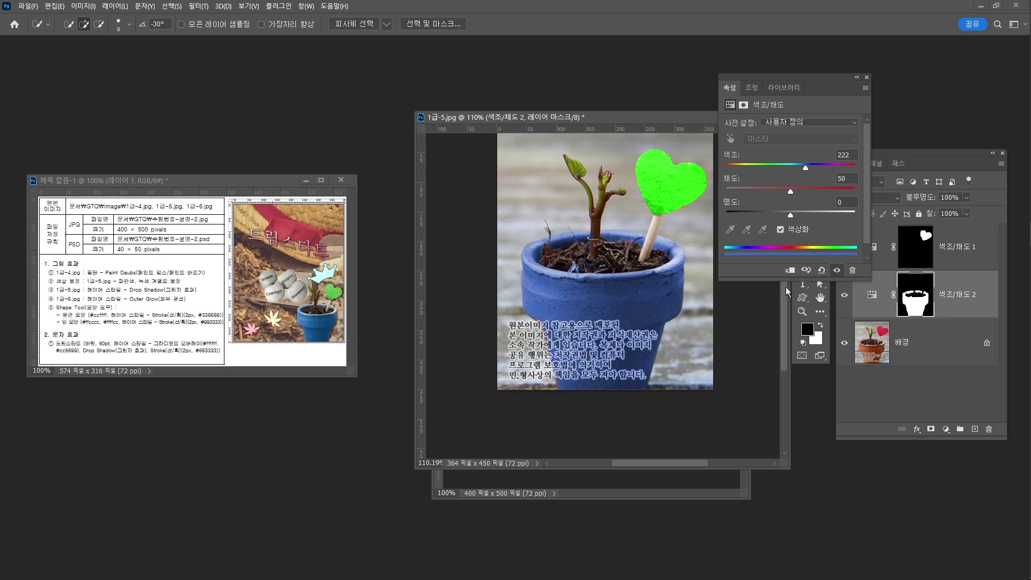
left_click(868, 77)
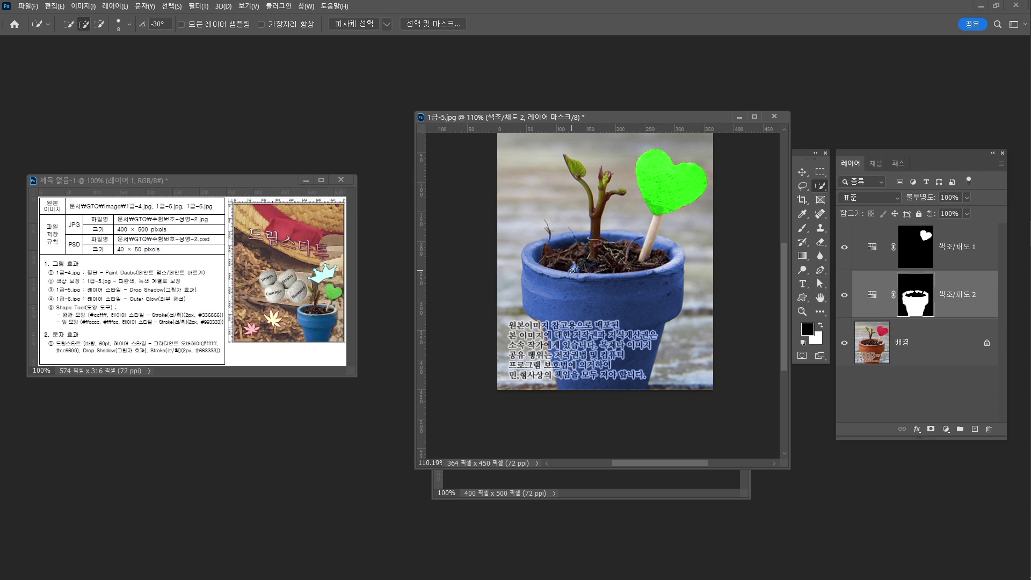
- Zoom in and paint out the stray blue spot on the pot rim with a 9 px brush
key("z")
left_click(617, 287)
left_click_drag(617, 286, 586, 269)
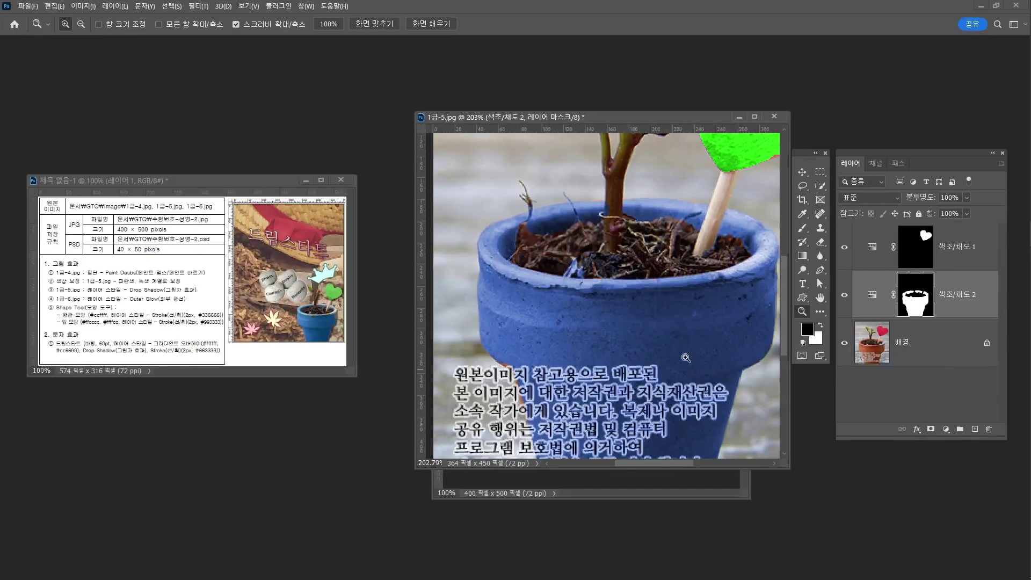
key("b")
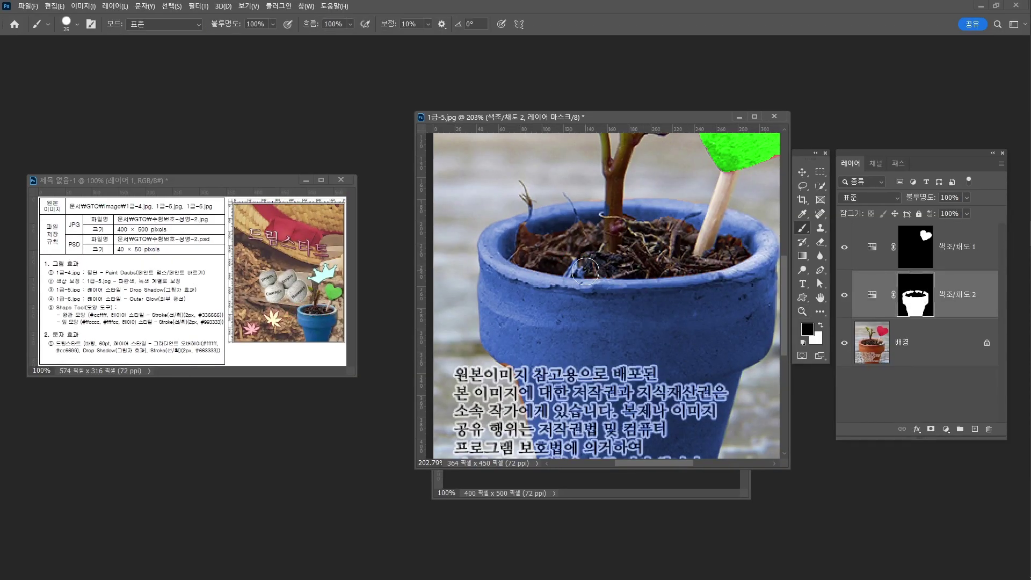
key("bracketleft")
key("bracketleft")
key("bracketleft")
key("bracketleft")
left_click_drag(587, 250, 561, 269)
- Select 색조/채도 1 and stamp all visible layers into a new top layer, 레이어 1
key("z")
scroll(671, 296, "down", 5)
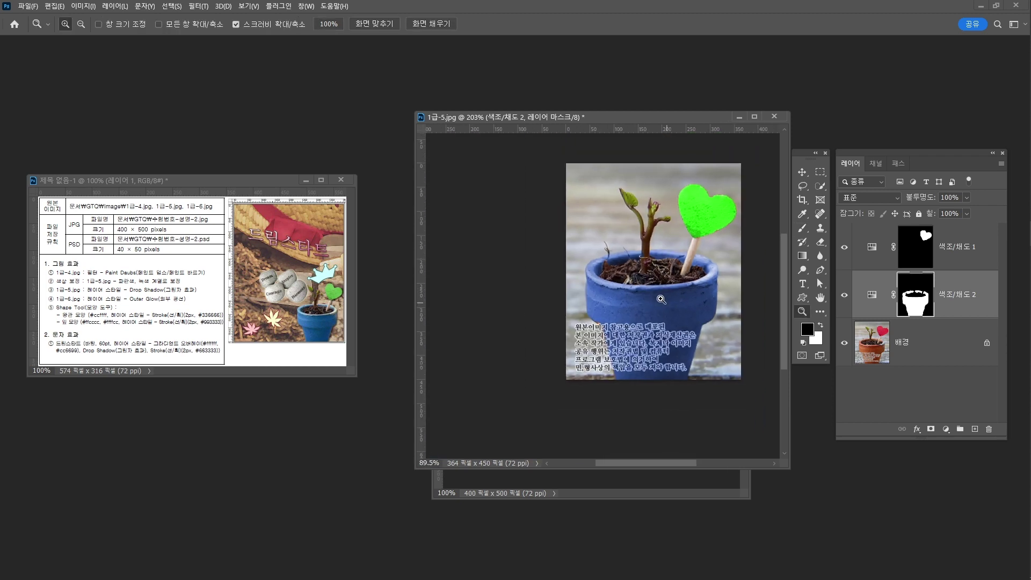
scroll(672, 301, "right", 3)
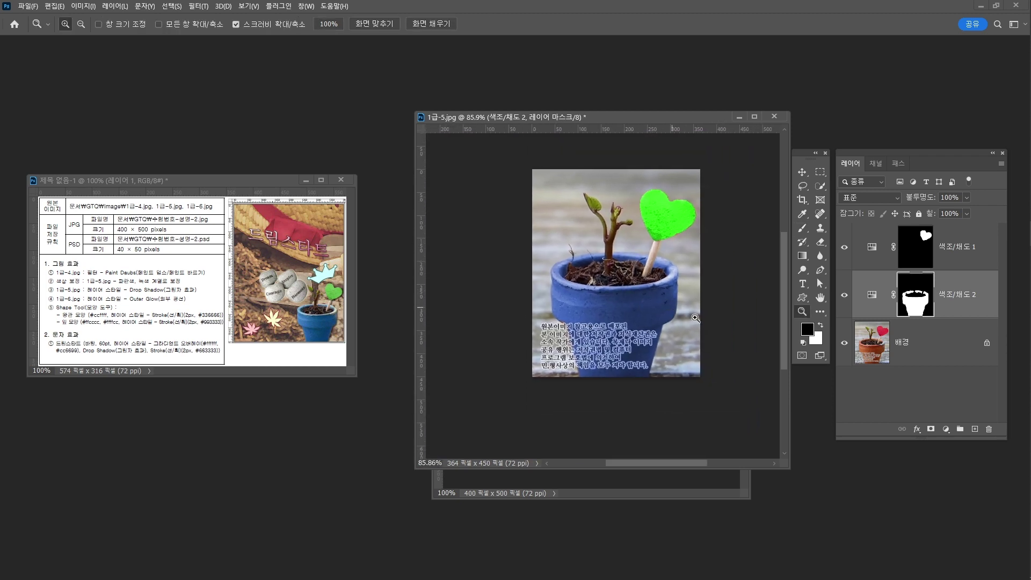
left_click(952, 260)
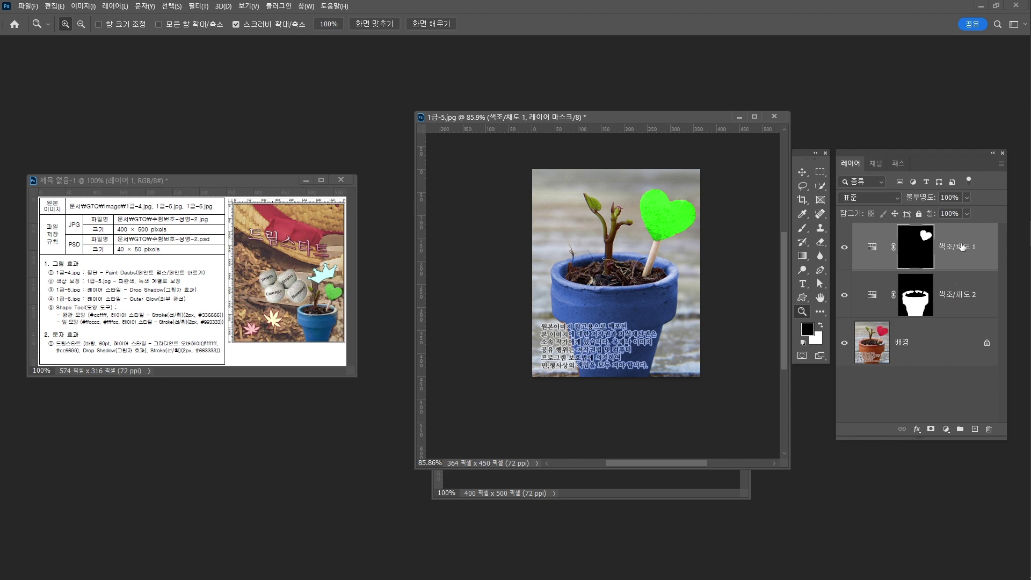
left_click(872, 248)
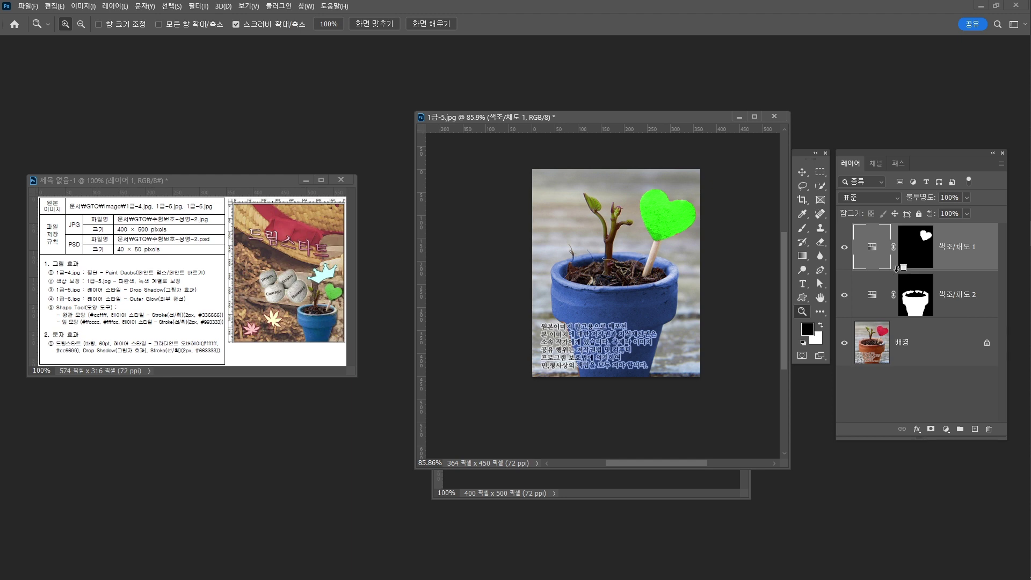
key("ctrl+shift+alt+e")
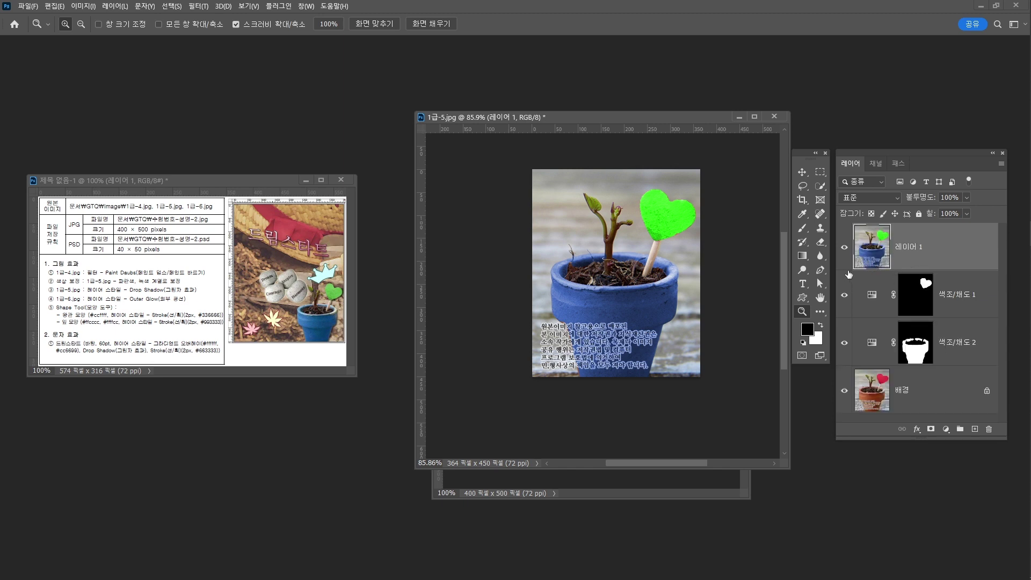
- Select the pot, sprout and heart stake with Object Selection and Quick Selection
left_click(820, 185)
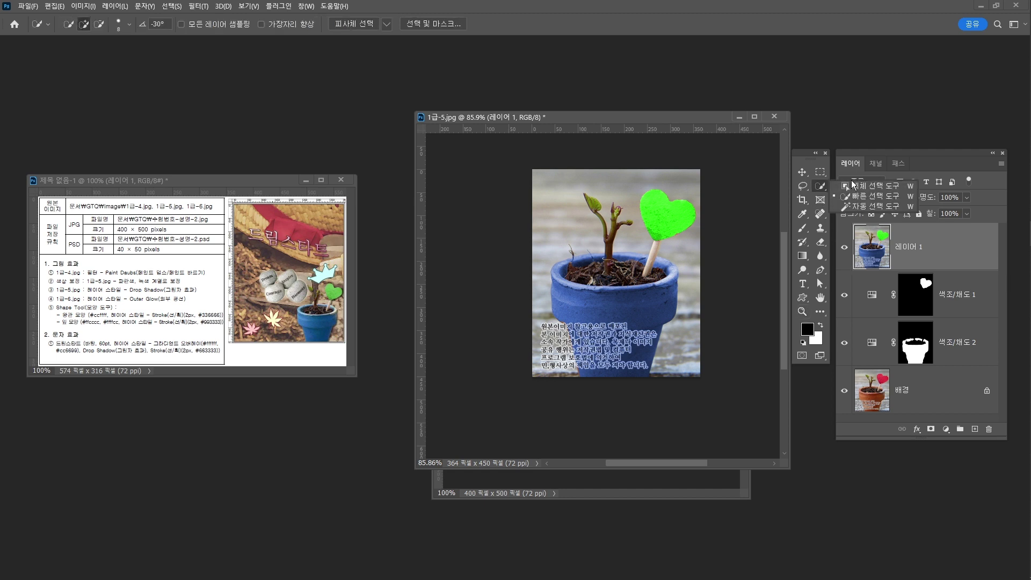
key("shift+w")
mouse_move(534, 187)
left_mouse_down()
mouse_move(687, 326)
mouse_move(702, 411)
left_mouse_up()
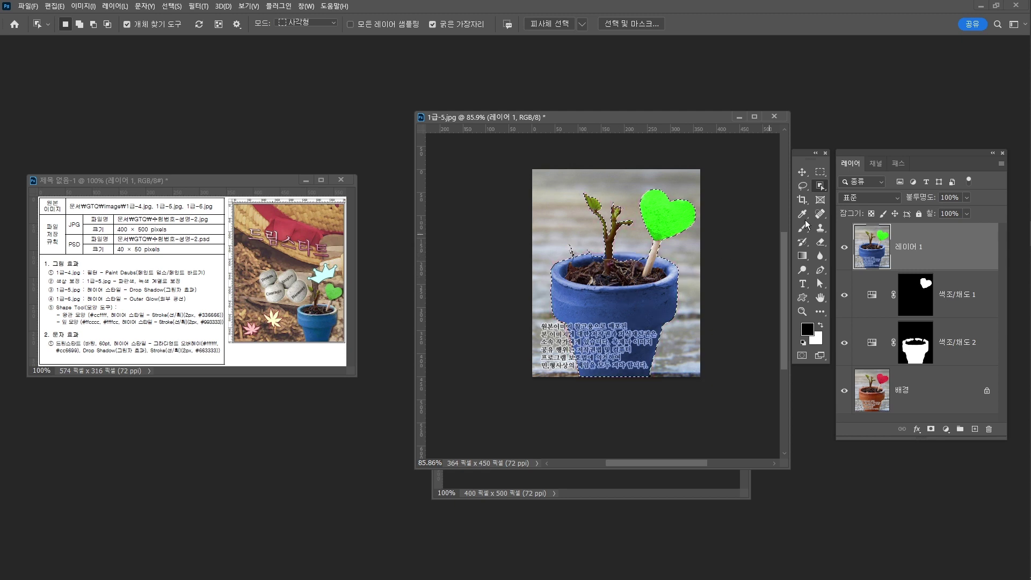
right_click(814, 188)
left_click(860, 198)
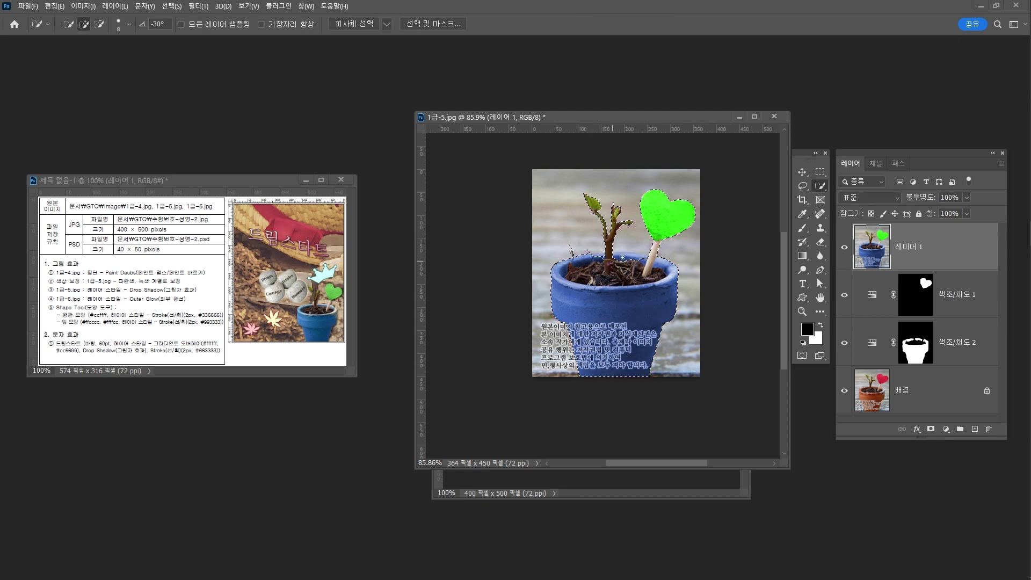
left_click_drag(595, 259, 627, 258)
- Mask 레이어 1 to the selection and hide the adjustment and background layers
left_click(930, 430)
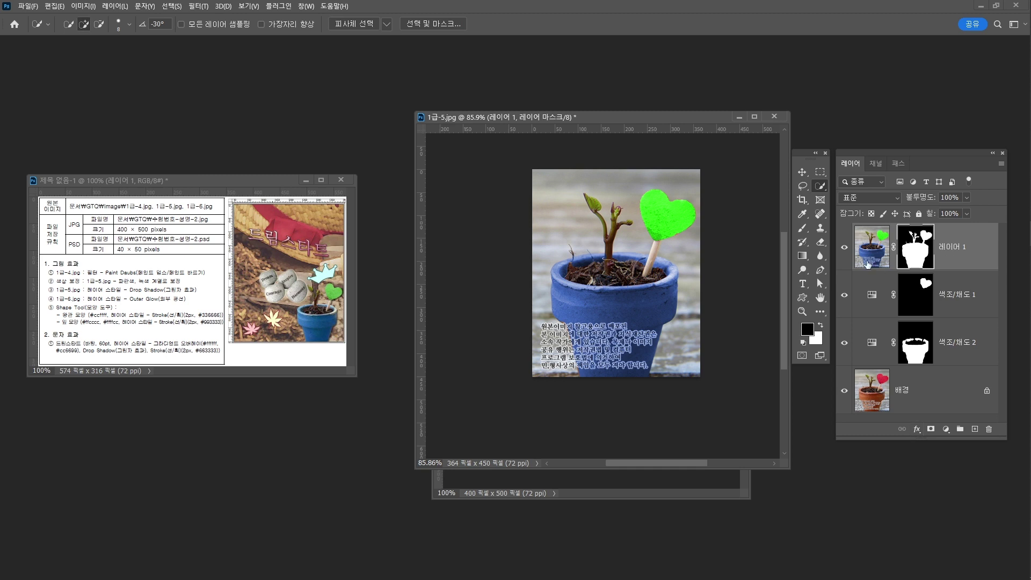
left_click_drag(844, 295, 844, 397)
left_click(961, 248)
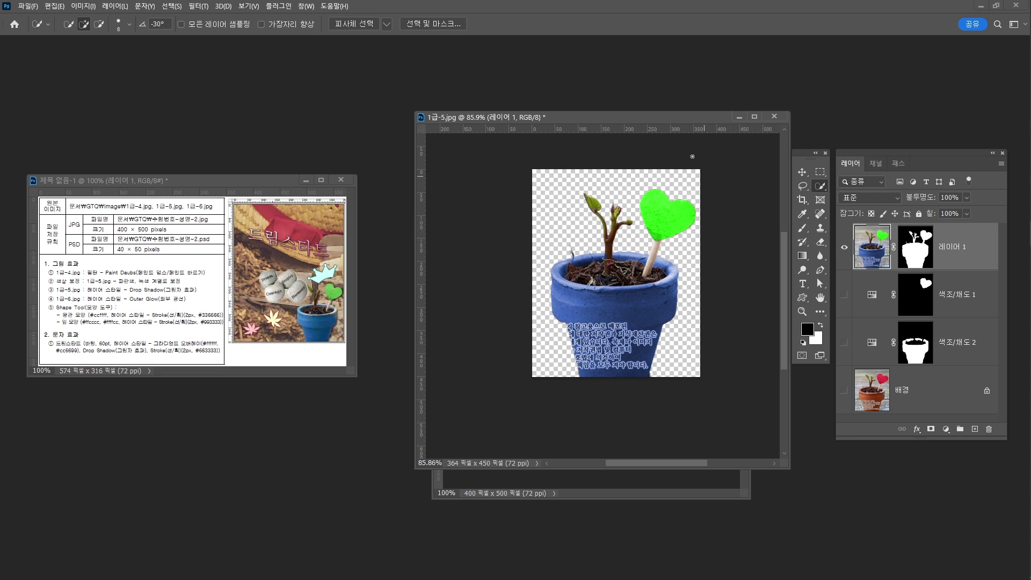
left_click_drag(676, 123, 433, 66)
- Move the cut-out pot into the poster, close 1급-5.jpg, and name the layer 1-5
key("v")
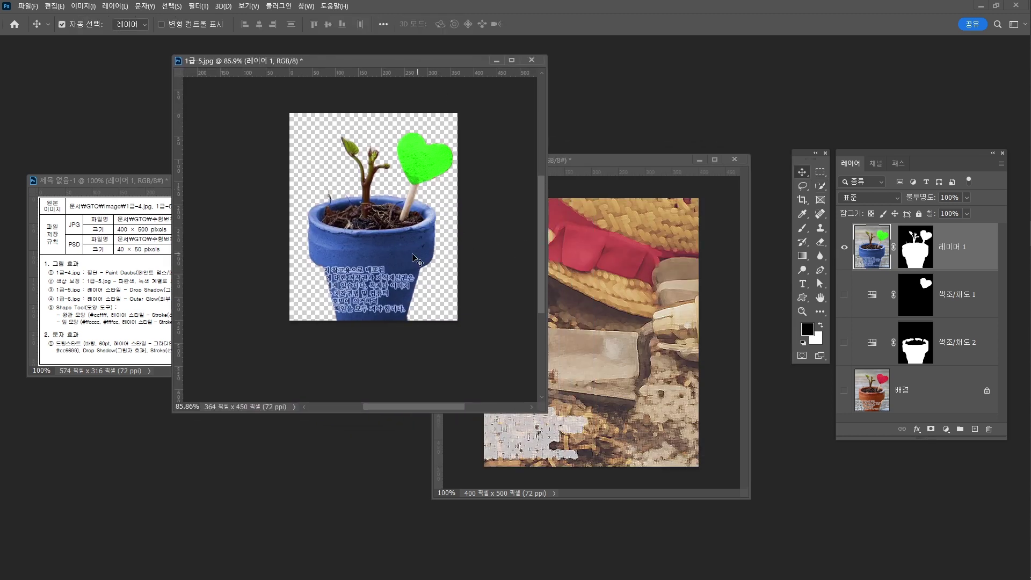
left_click_drag(424, 207, 656, 425)
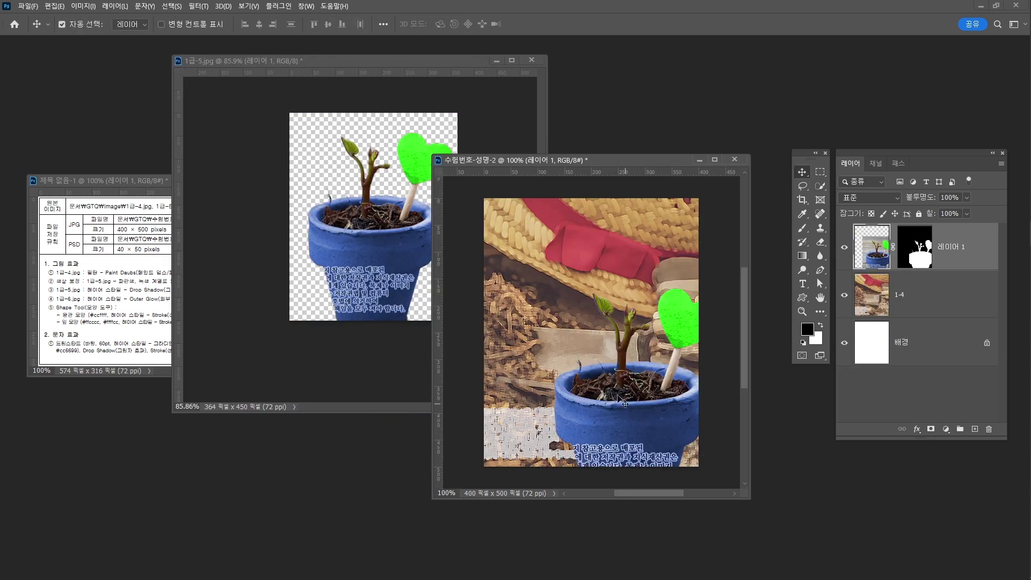
left_click(516, 61)
left_click(531, 60)
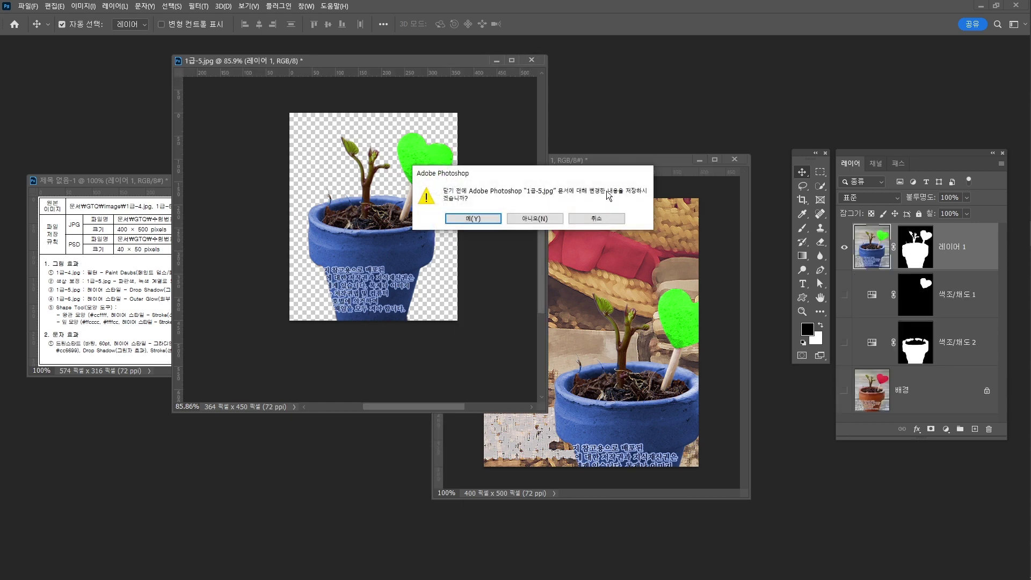
left_click(547, 226)
double_click(958, 250)
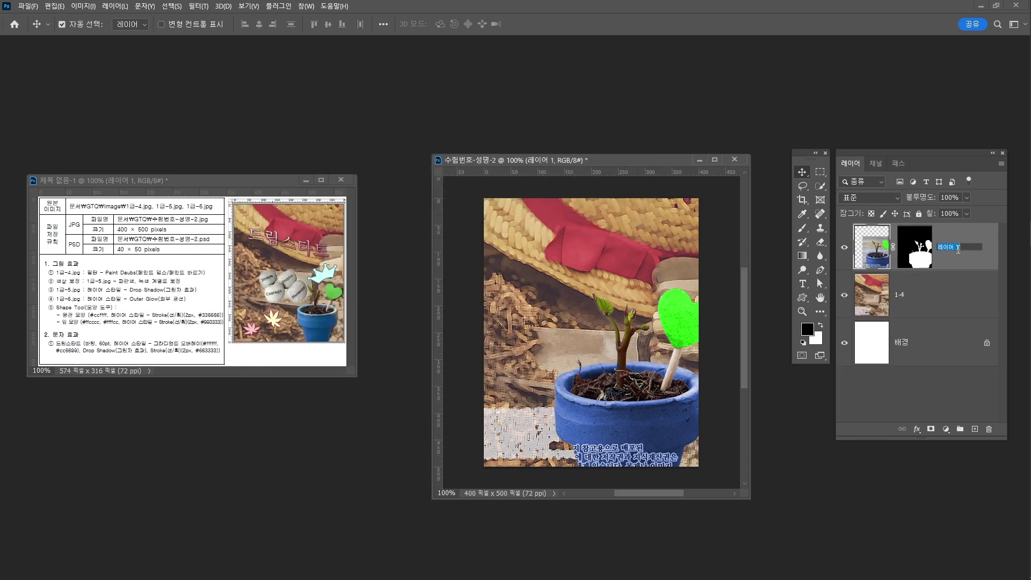
type("1-5")
key("Return")
- Scale layer 1-5 to about 53% and place it at the lower right
key("ctrl+t")
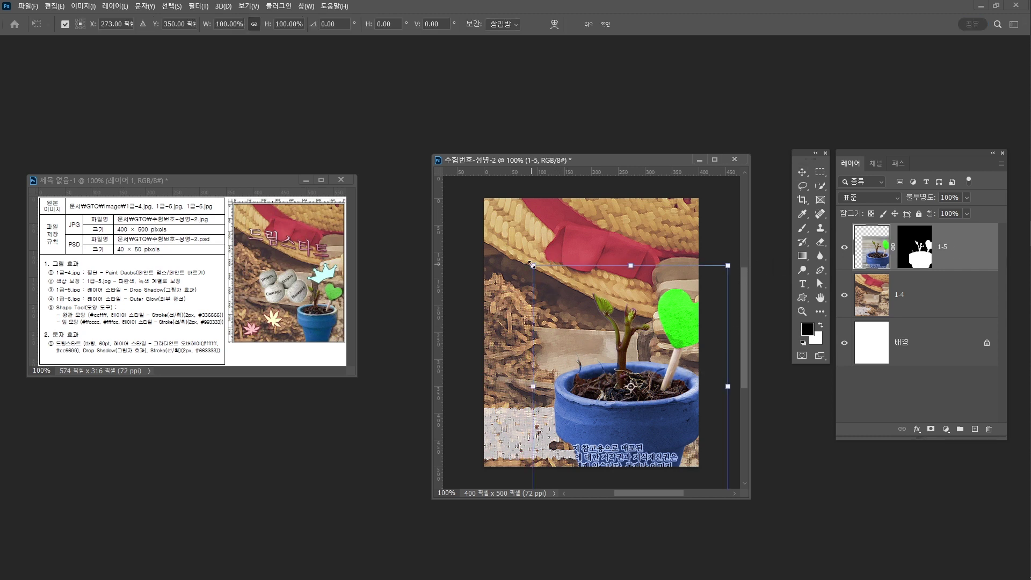
left_click_drag(531, 264, 623, 378)
left_click_drag(667, 437, 636, 395)
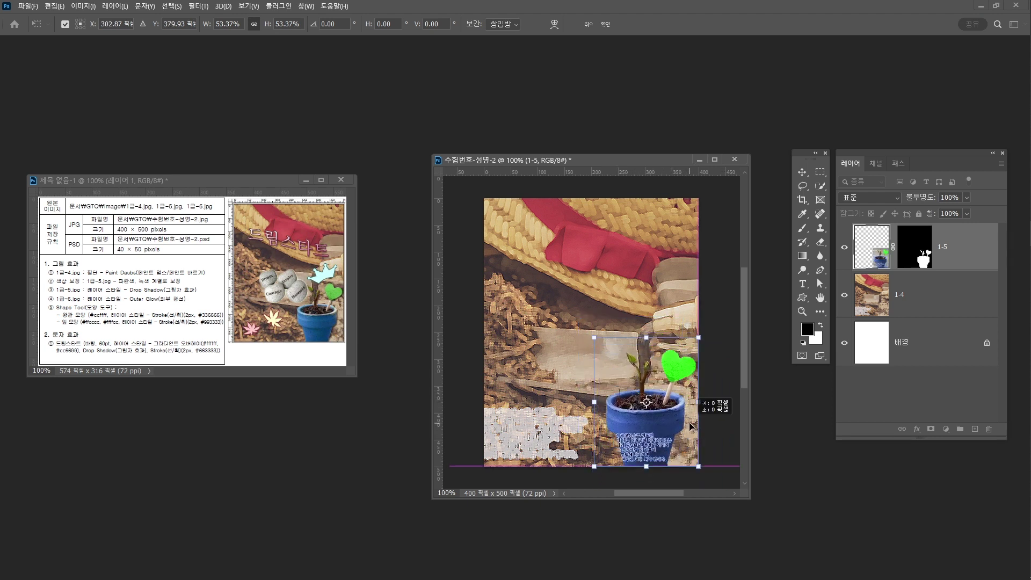
left_click_drag(688, 427, 692, 427)
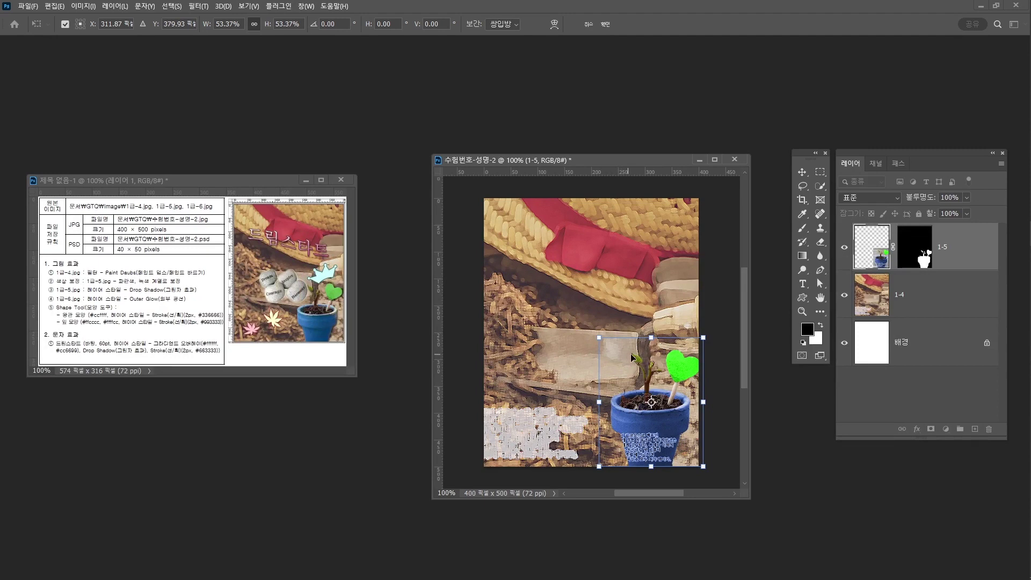
key("Return")
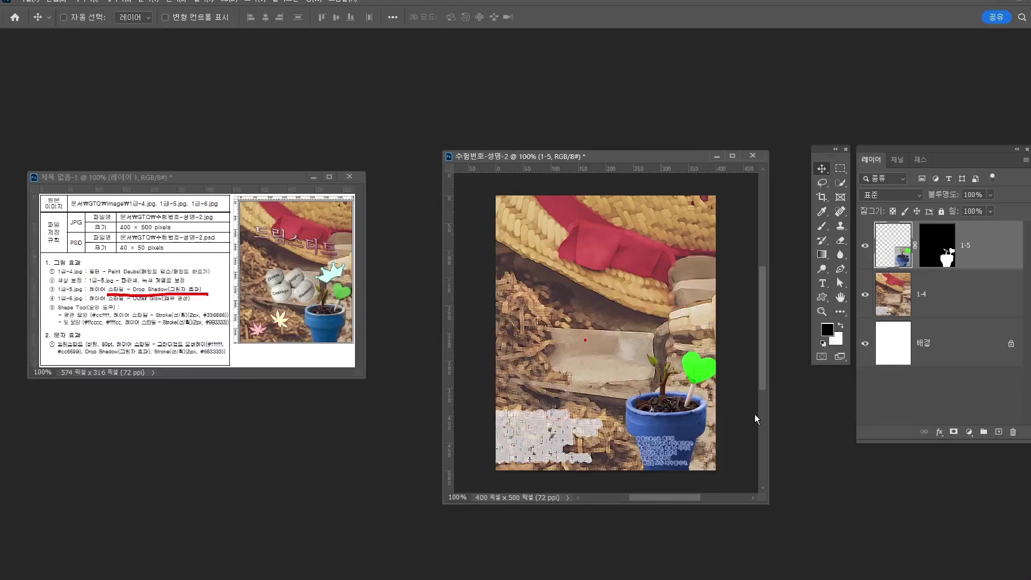
- Add a Drop Shadow effect to layer 1-5
left_click(917, 430)
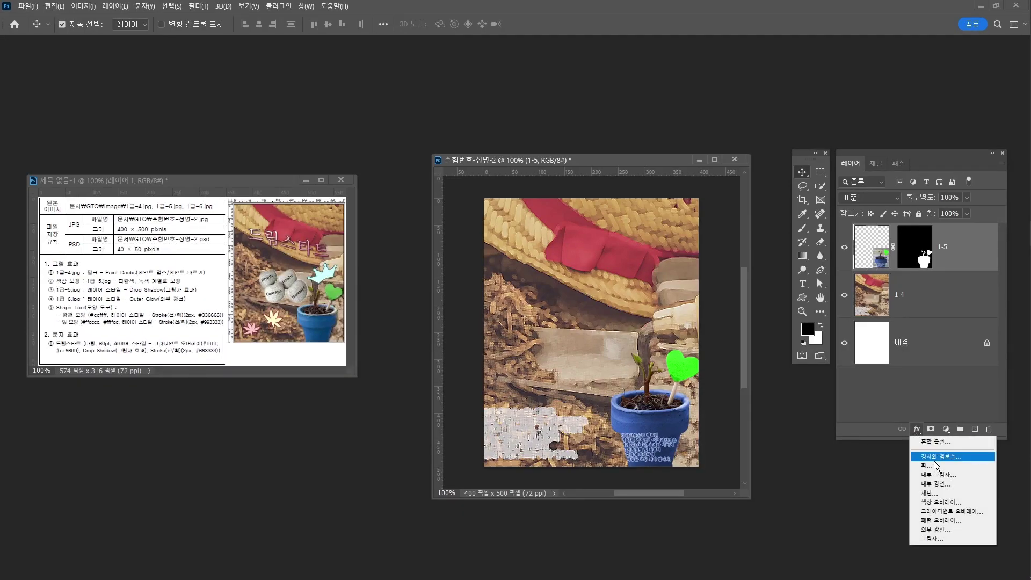
left_click(946, 539)
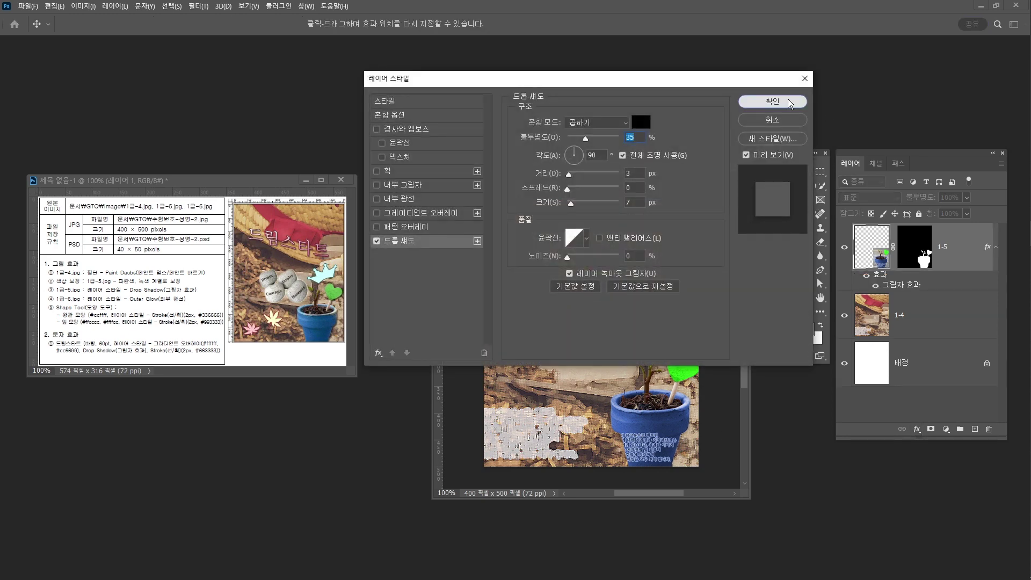
left_click(772, 101)
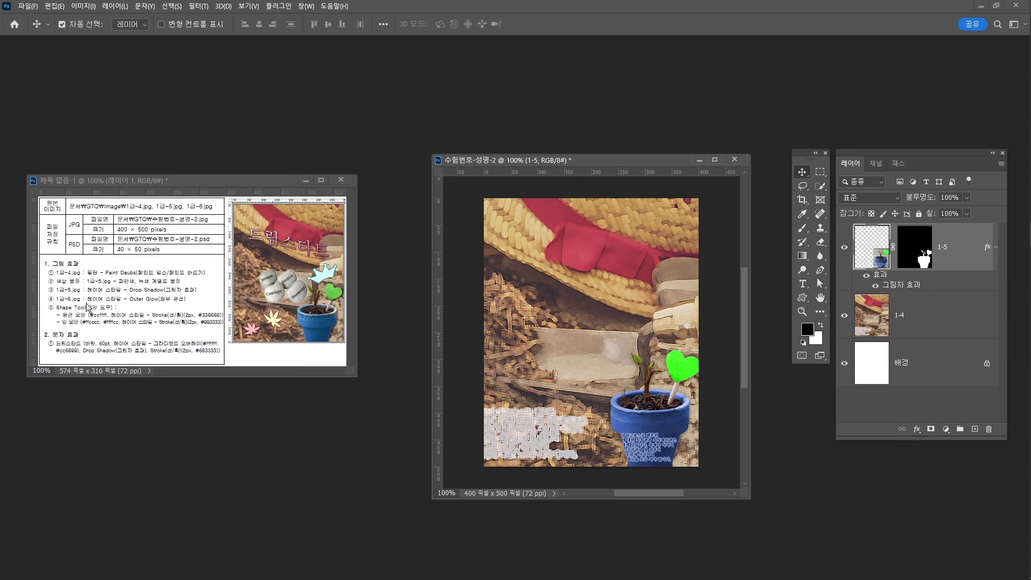
key("ctrl")
key("ctrl+o")
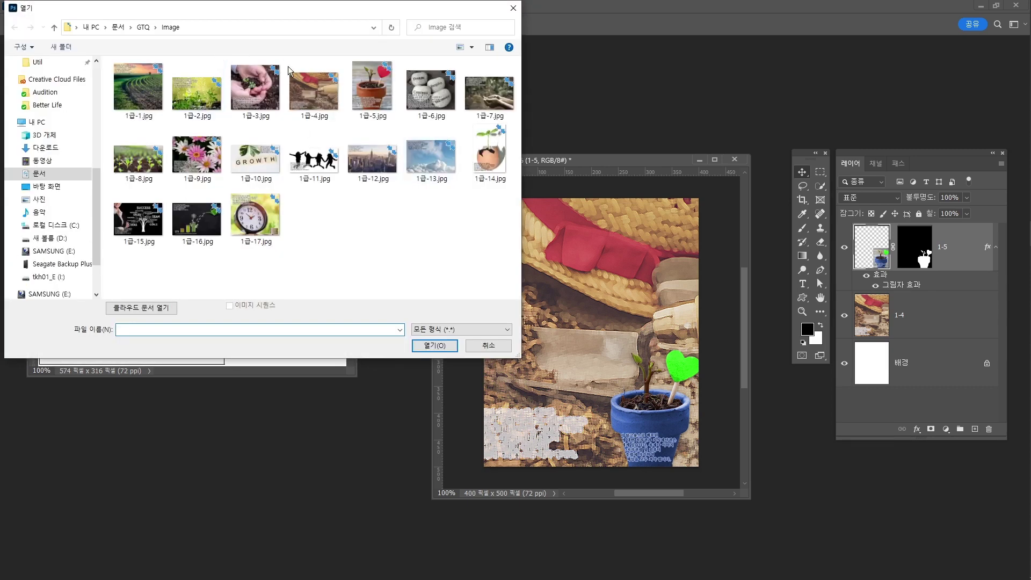
- Open 1급-6.jpg and place its window beside the poster
left_click(431, 88)
left_click_drag(310, 13, 654, 150)
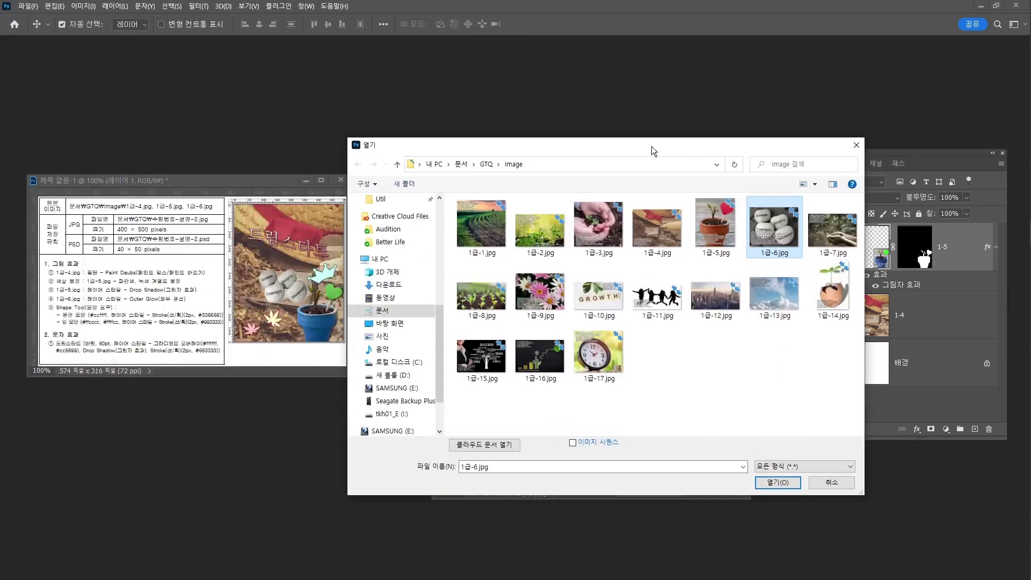
left_click(777, 483)
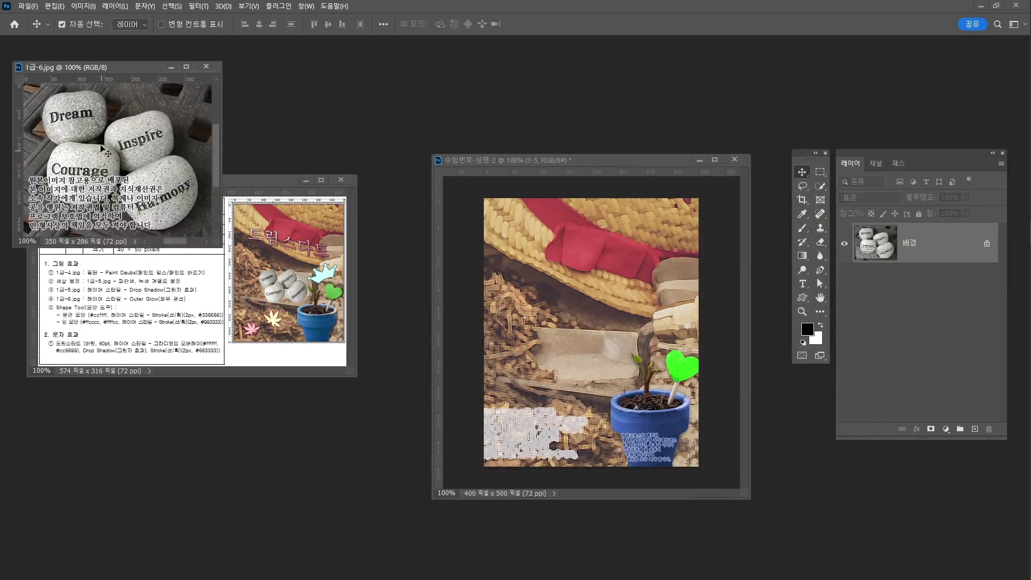
mouse_move(101, 67)
left_mouse_down()
mouse_move(422, 67)
mouse_move(542, 110)
left_mouse_up()
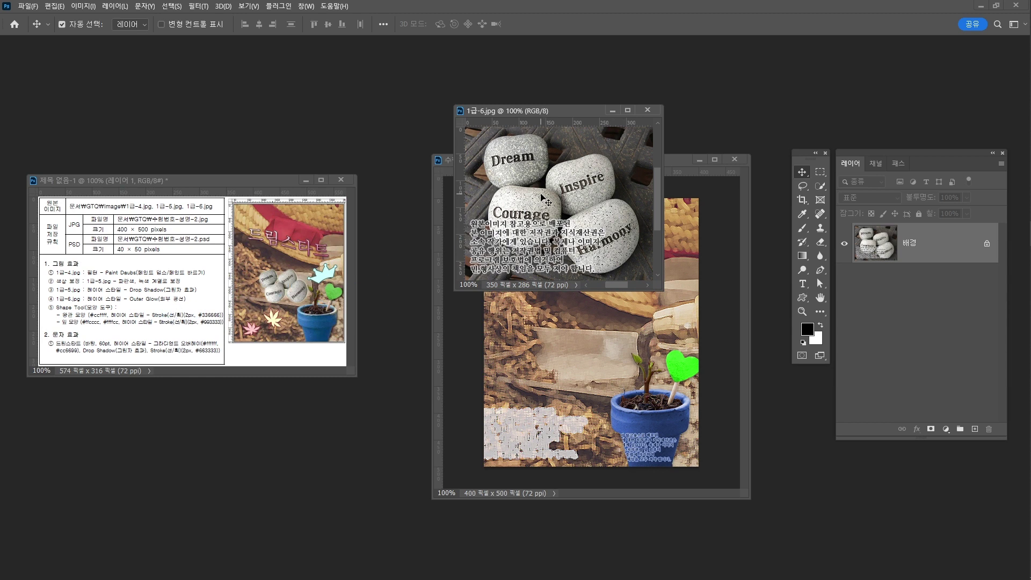
- Quick-select the Dream, Inspire, Courage and Harmony stones
left_click(820, 185)
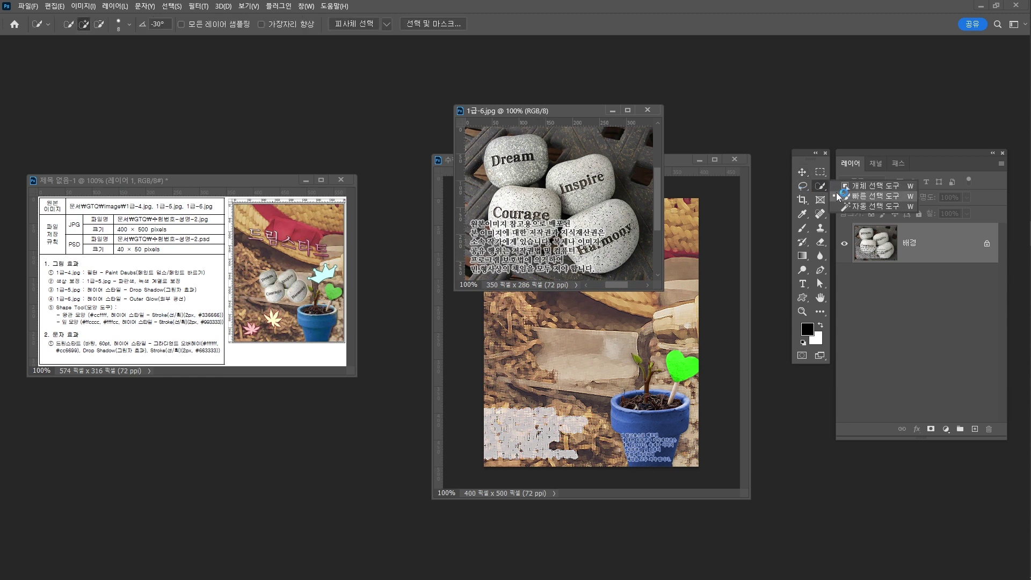
left_click_drag(477, 131, 639, 278)
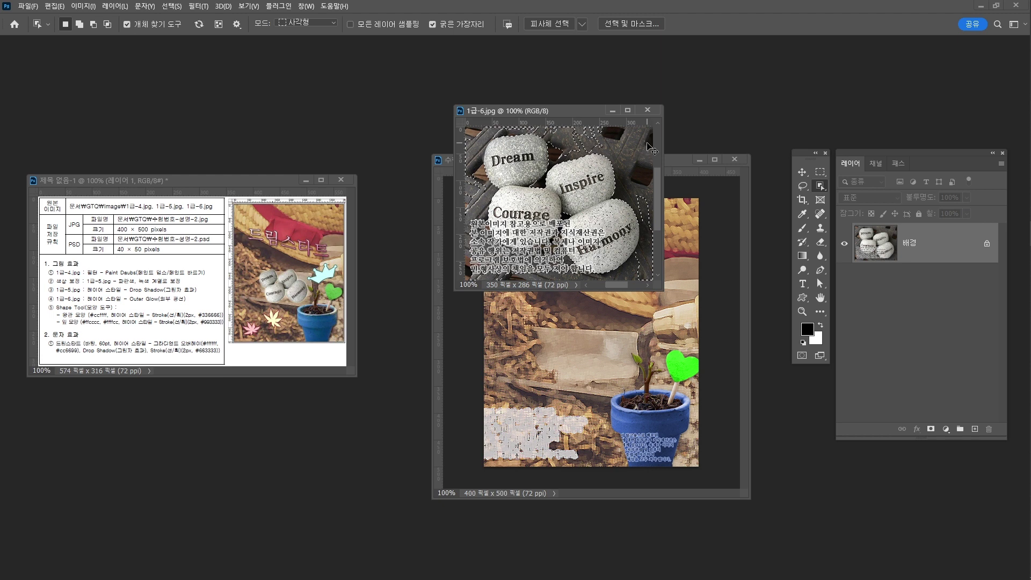
key("ctrl+d")
right_click(820, 186)
left_click(847, 196)
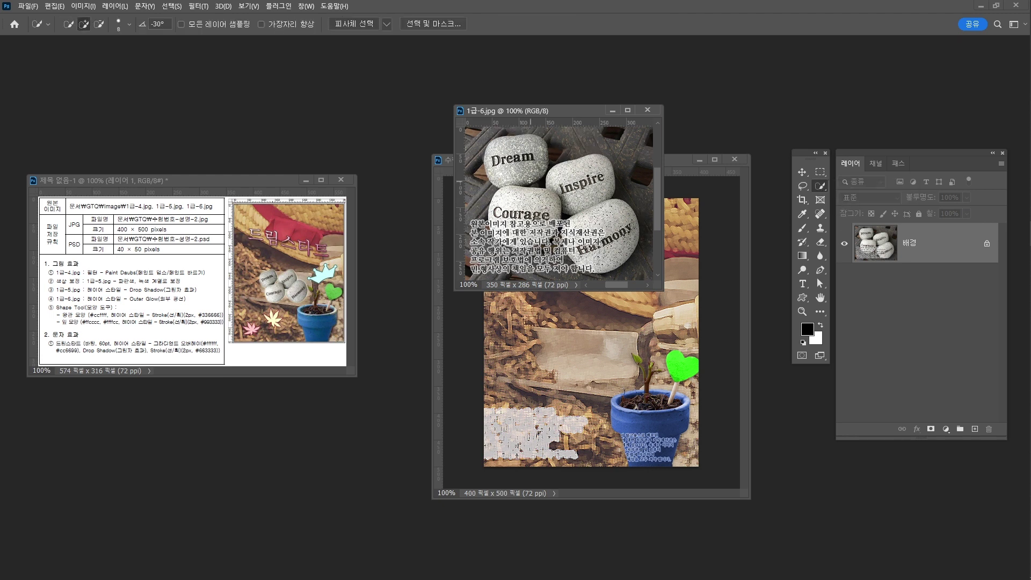
mouse_move(514, 162)
left_mouse_down()
mouse_move(526, 156)
mouse_move(531, 188)
left_mouse_up()
key("bracketright")
key("bracketright")
key("bracketright")
left_click_drag(578, 186, 599, 177)
mouse_move(545, 226)
left_mouse_down()
mouse_move(575, 228)
mouse_move(550, 249)
left_mouse_up()
left_click(503, 220, "alt")
- Subtract the dark gaps between the stones and refine where Dream, Courage and Inspire meet
key("alt")
key("alt")
key("alt")
key("ctrl+space")
left_click_drag(559, 204, 565, 204)
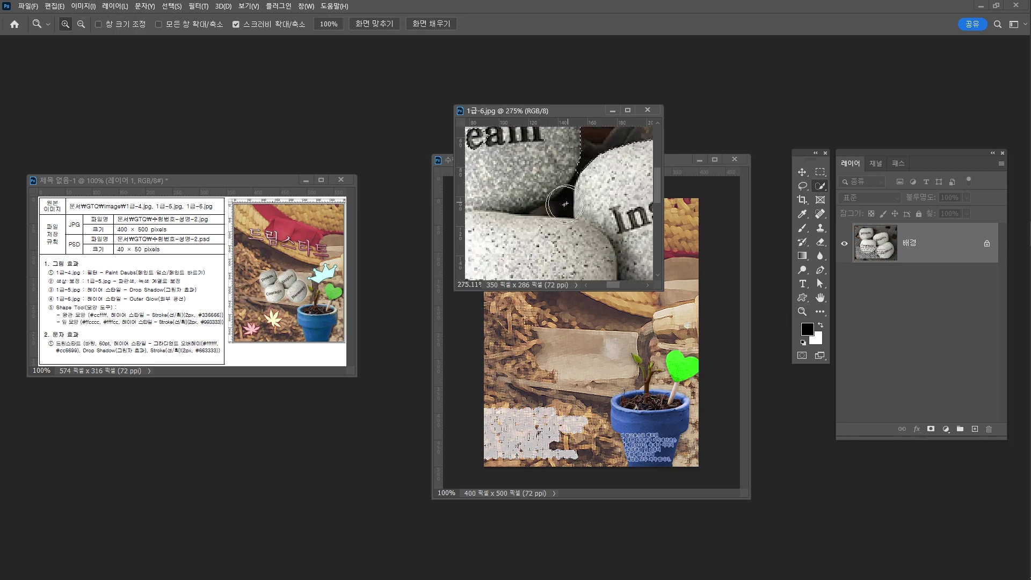
right_click(819, 194)
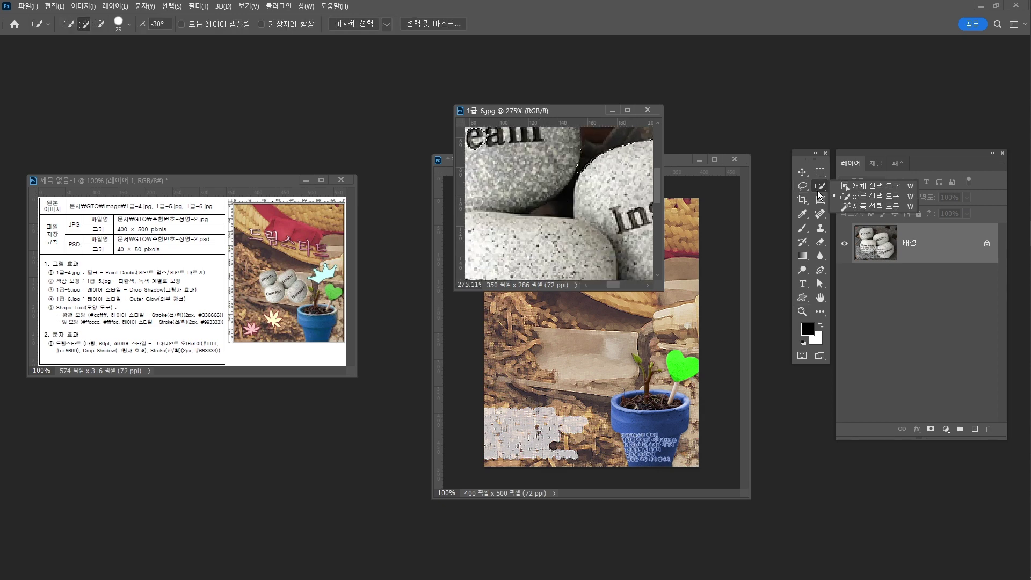
left_click(876, 196)
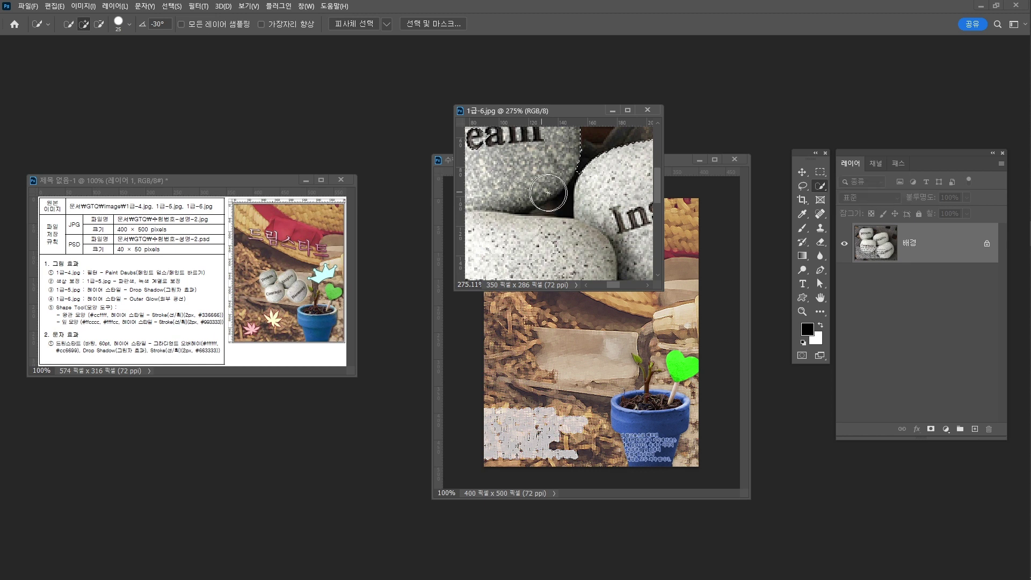
key("bracketleft")
key("bracketleft")
key("bracketleft")
key("alt")
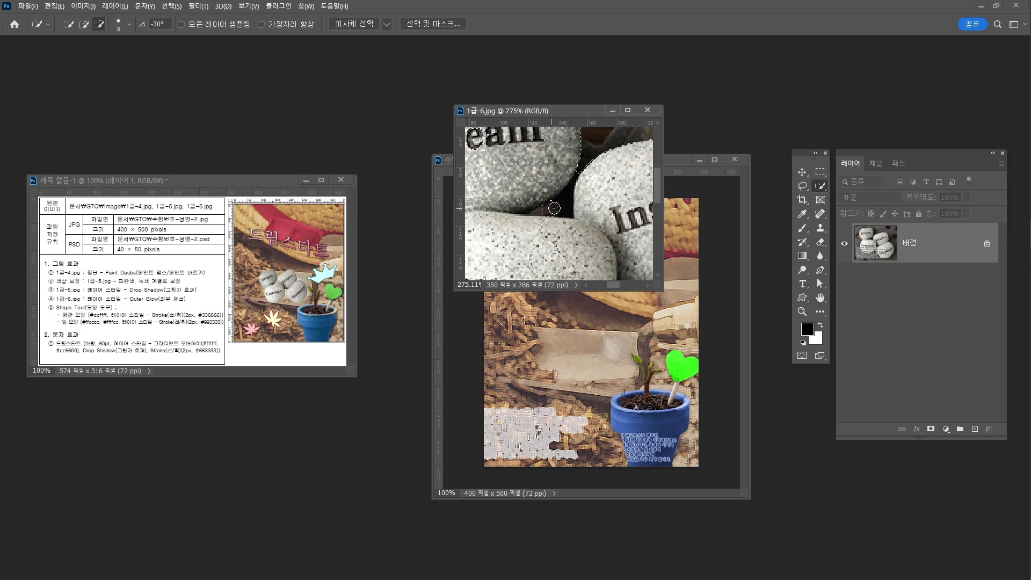
mouse_move(555, 208)
left_mouse_down()
mouse_move(531, 203)
mouse_move(578, 172)
left_mouse_up()
key("alt")
key("z")
left_click(543, 202, "alt")
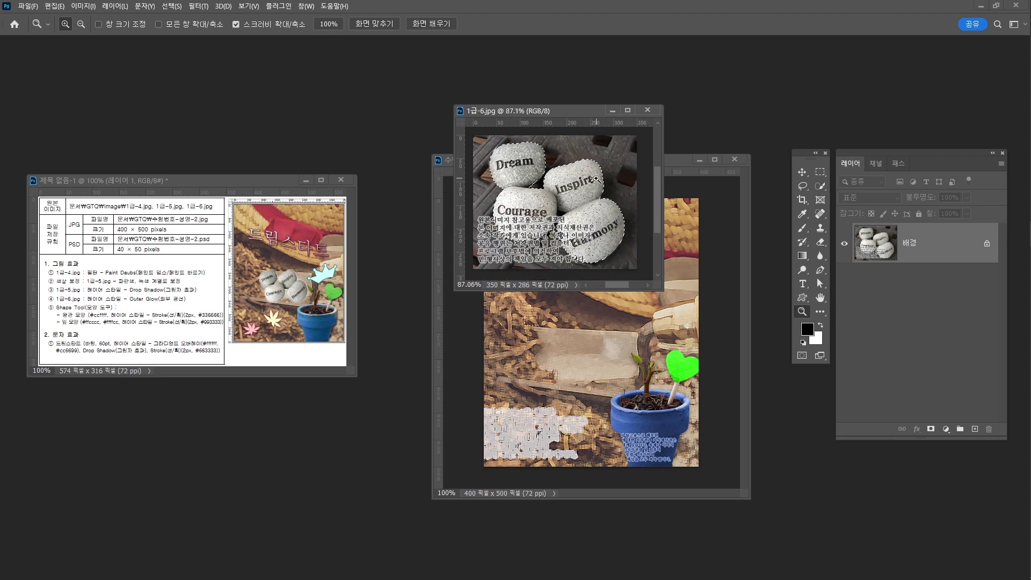
key("w")
left_click_drag(592, 179, 582, 236)
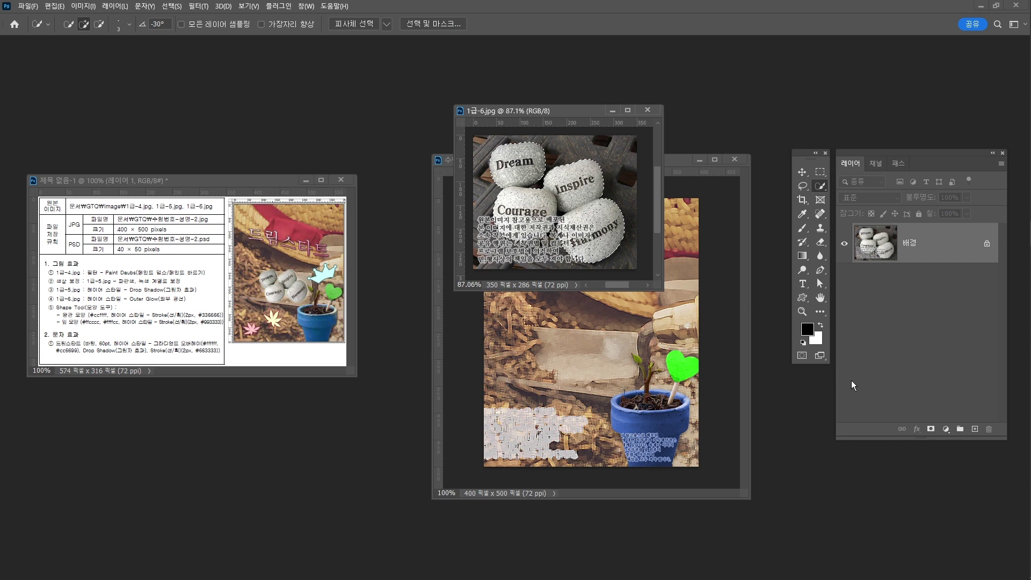
- Add a layer mask from the stone selection and zoom in on its edges
left_click(929, 430)
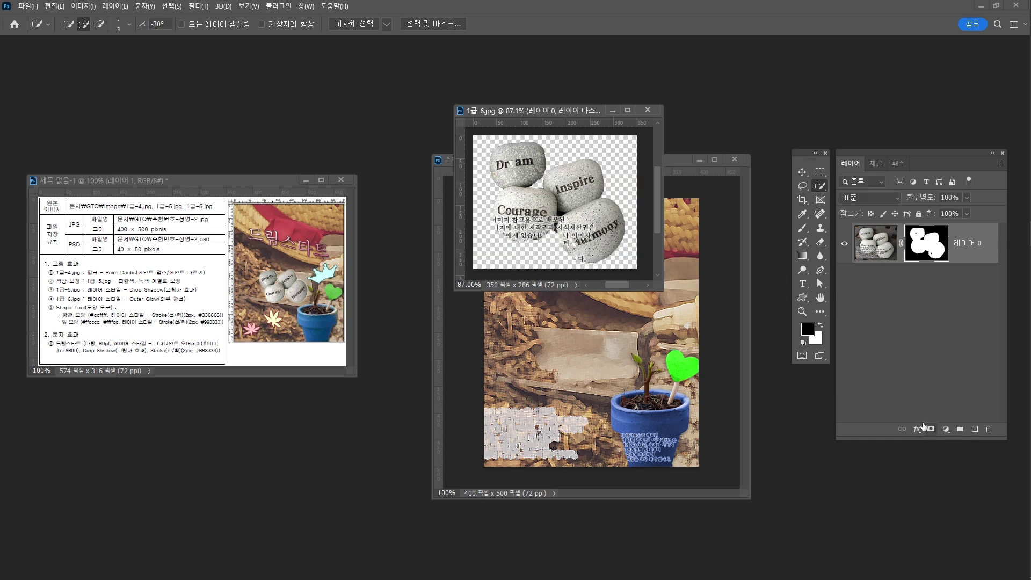
key("z")
left_click(574, 211)
left_click_drag(573, 212, 573, 211)
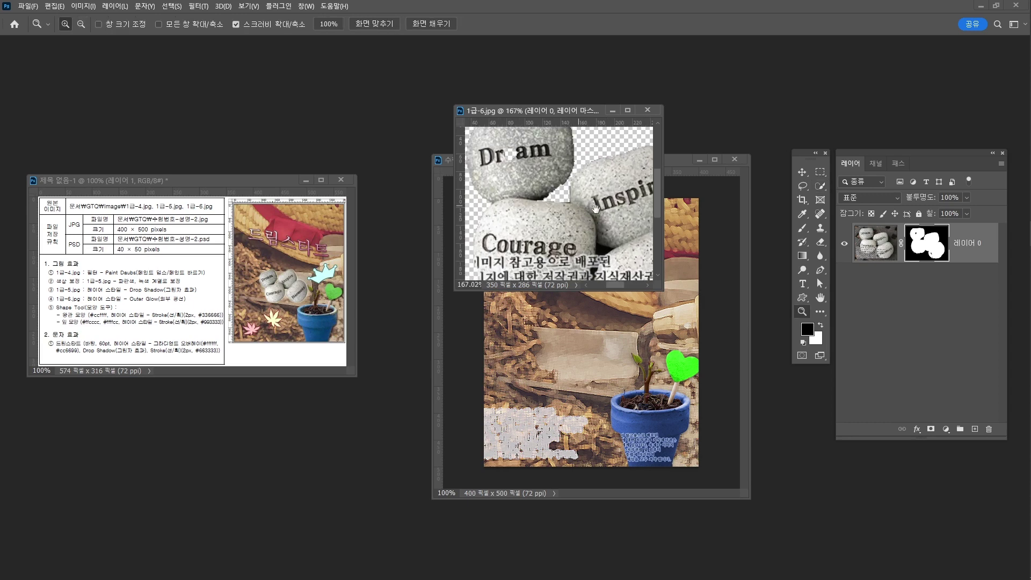
- Paint the mask white to restore the 'e' in Dream, 'Ha' in Harmony and caption letters
key("b")
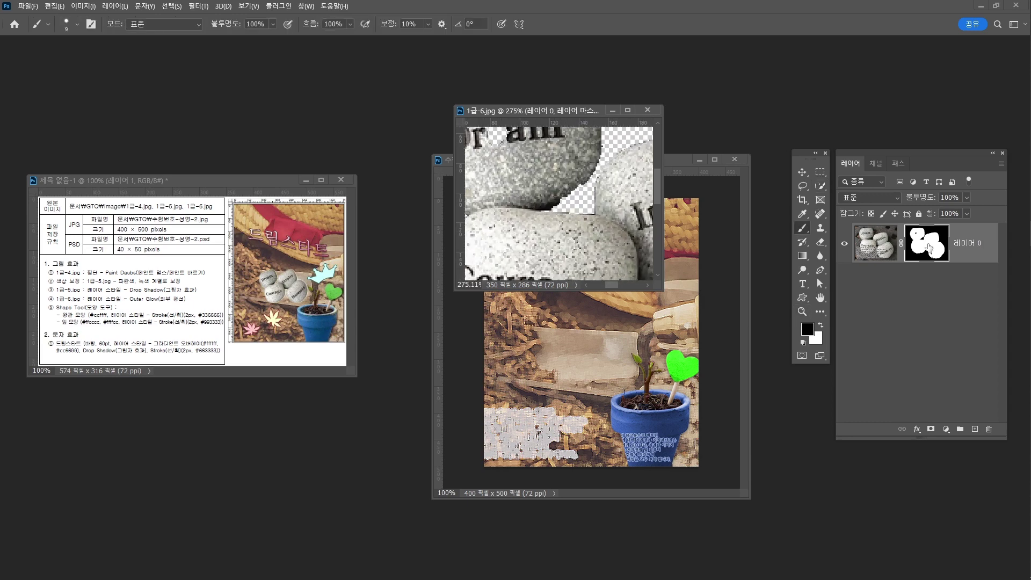
left_click(704, 214)
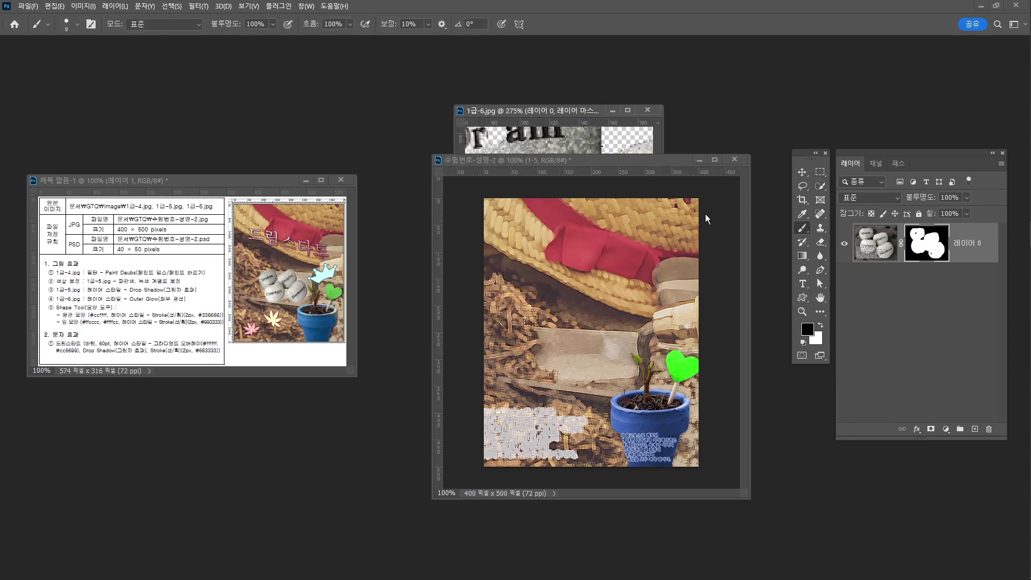
left_click(589, 114)
left_click_drag(500, 131, 558, 187)
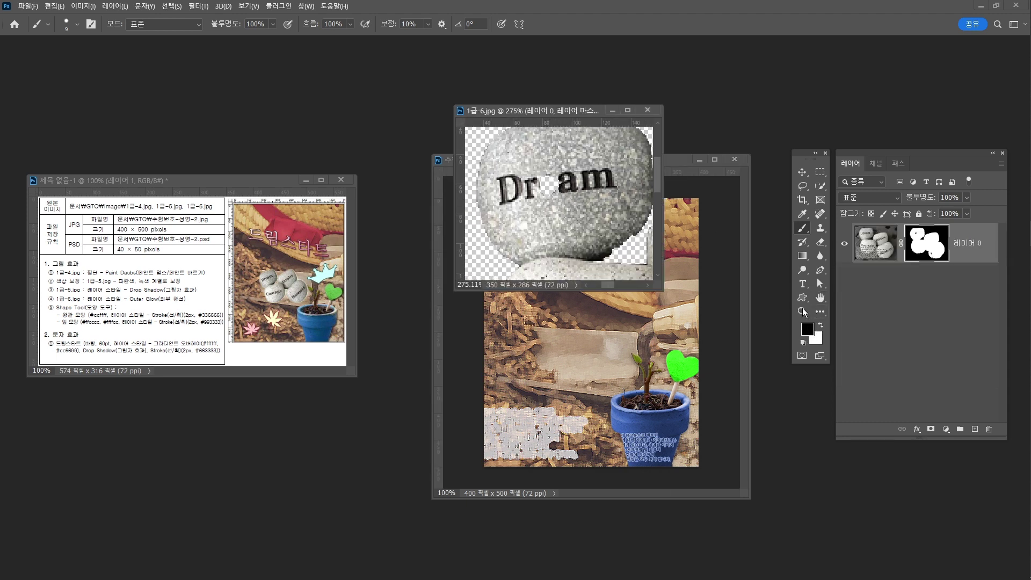
key("x")
key("x")
key("x")
key("x")
key("x")
left_click_drag(564, 190, 550, 178)
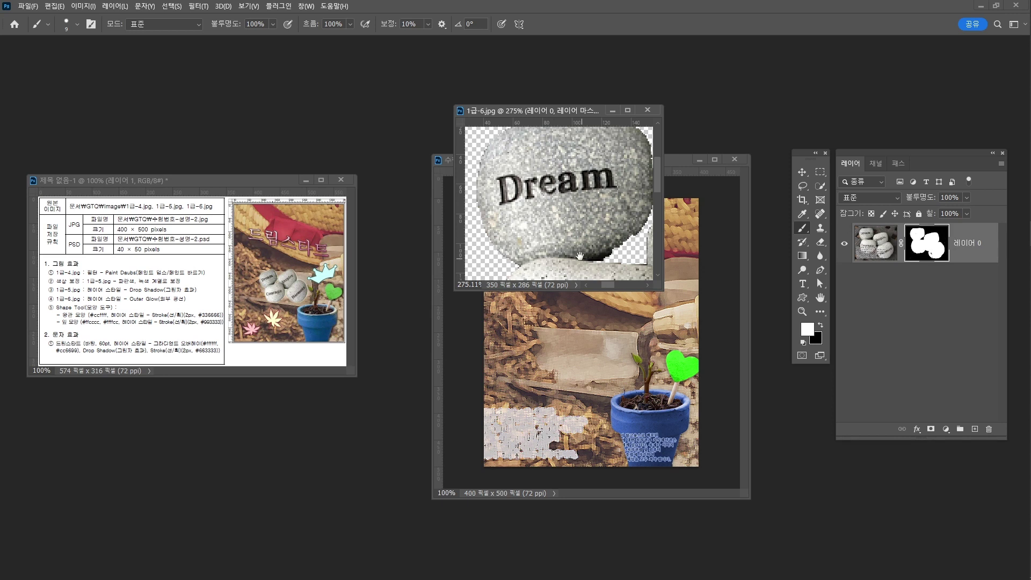
left_click_drag(580, 256, 416, 164)
left_click_drag(663, 290, 824, 428)
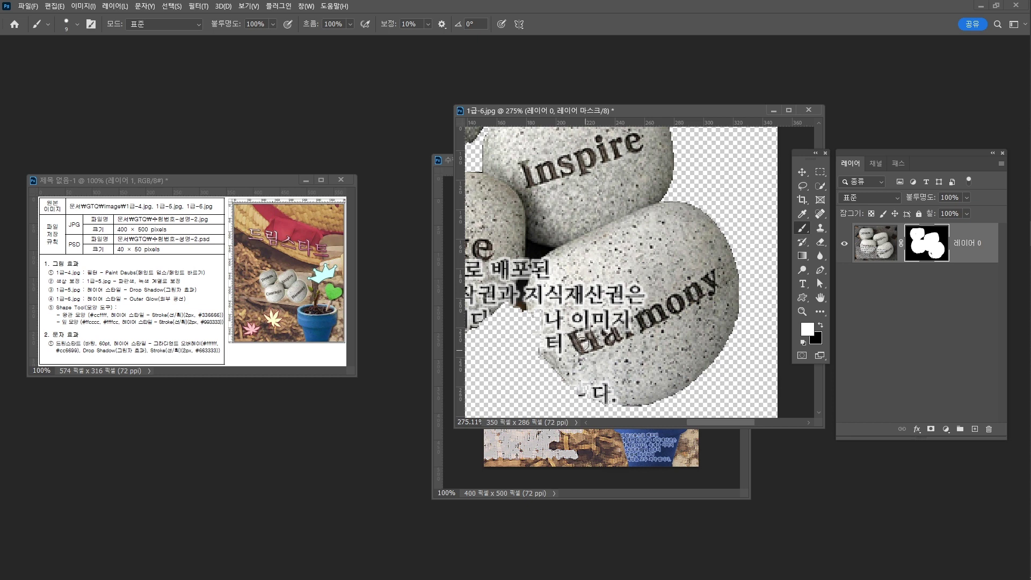
mouse_move(583, 343)
left_mouse_down()
mouse_move(618, 395)
mouse_move(581, 384)
left_mouse_up()
left_click_drag(541, 349, 531, 310)
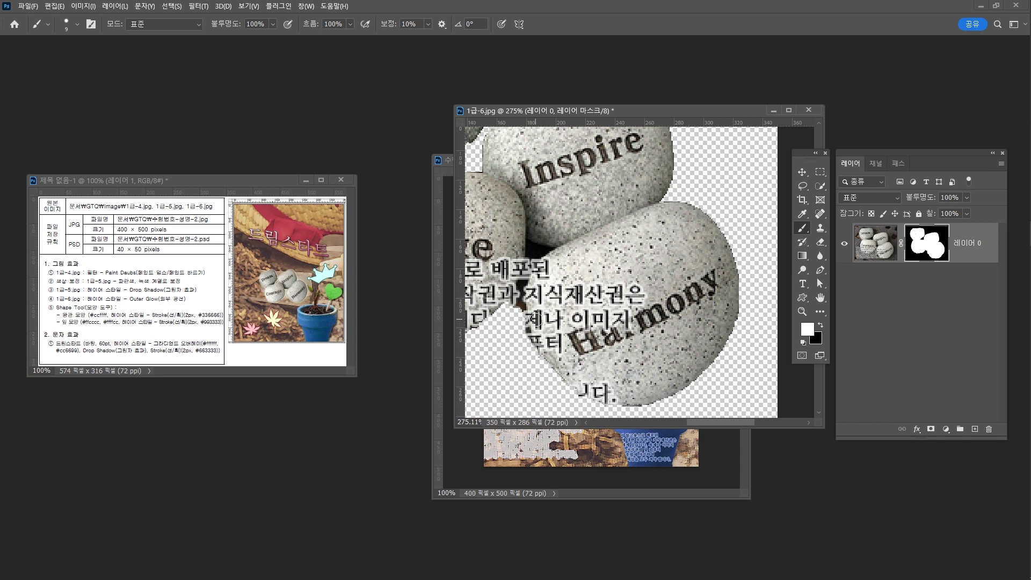
- Paint black to hide leftover background between caption letters and the gap between stones
key("x")
left_click_drag(512, 316, 521, 342)
key("bracketleft")
key("bracketleft")
key("bracketleft")
left_click_drag(519, 309, 532, 242)
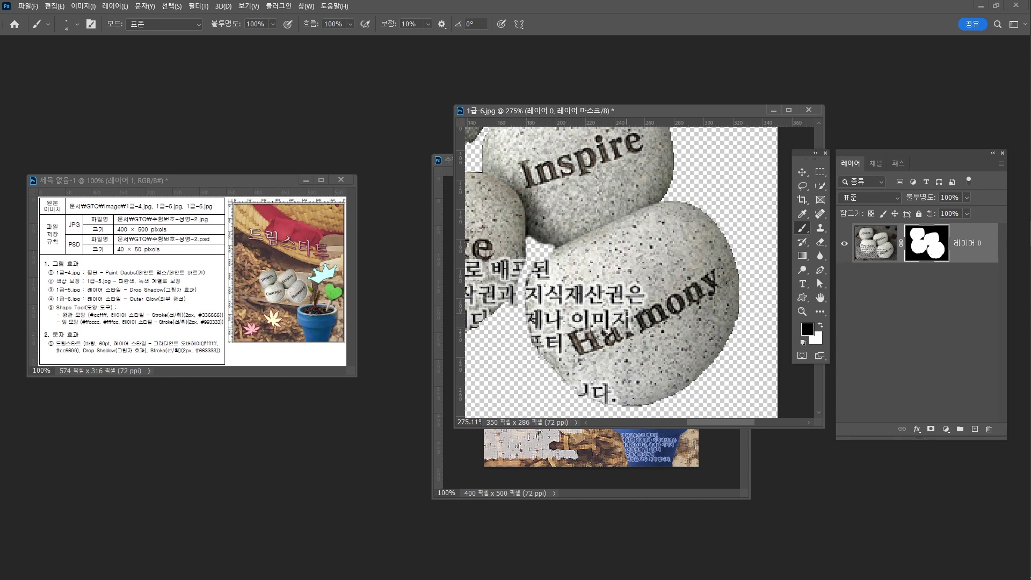
key("z")
left_click_drag(626, 313, 595, 285)
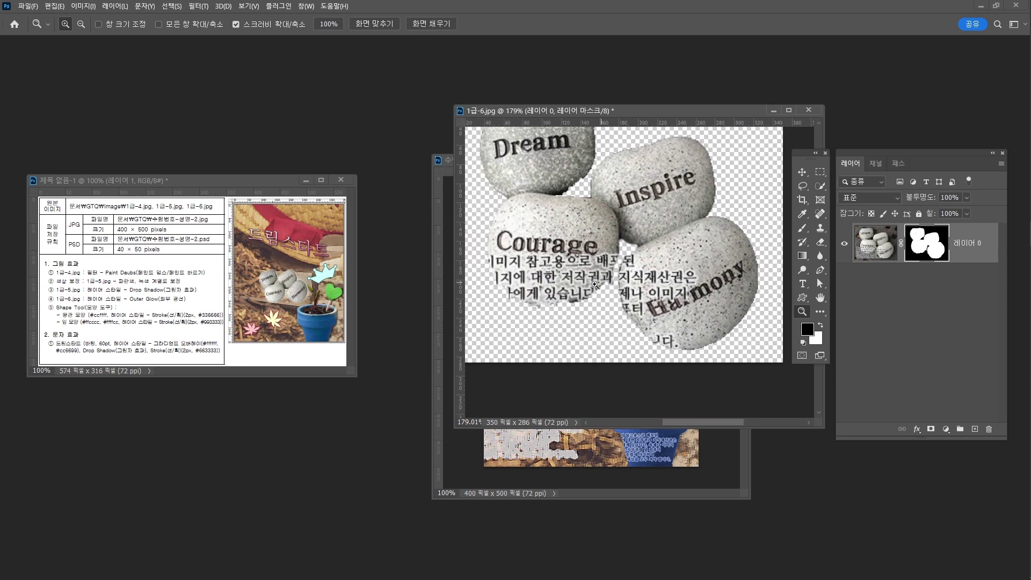
key("b")
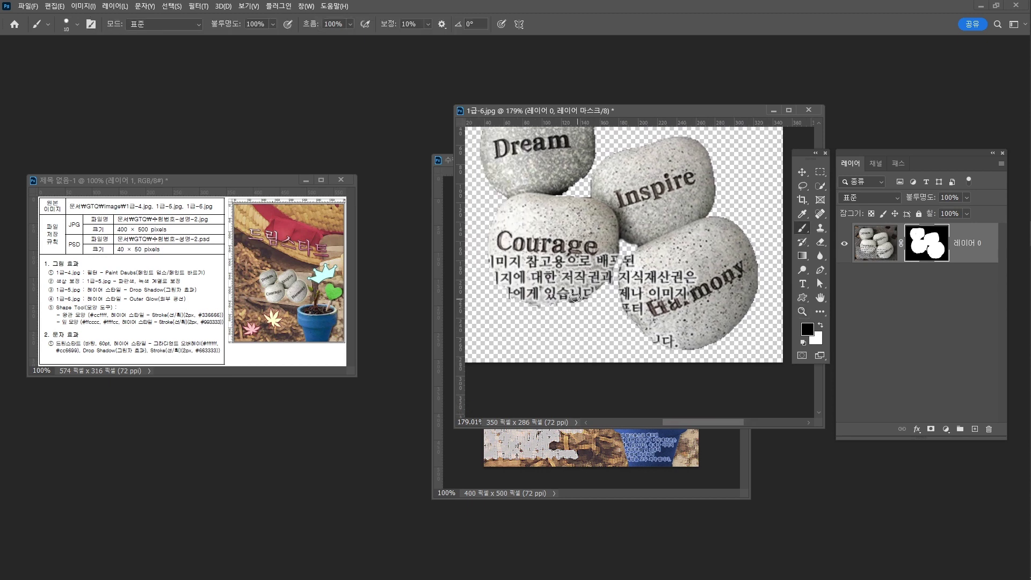
- Paint white to reveal the remaining caption text below the Courage and Harmony stones
key("x")
left_click_drag(569, 299, 523, 292)
left_click_drag(522, 292, 500, 284)
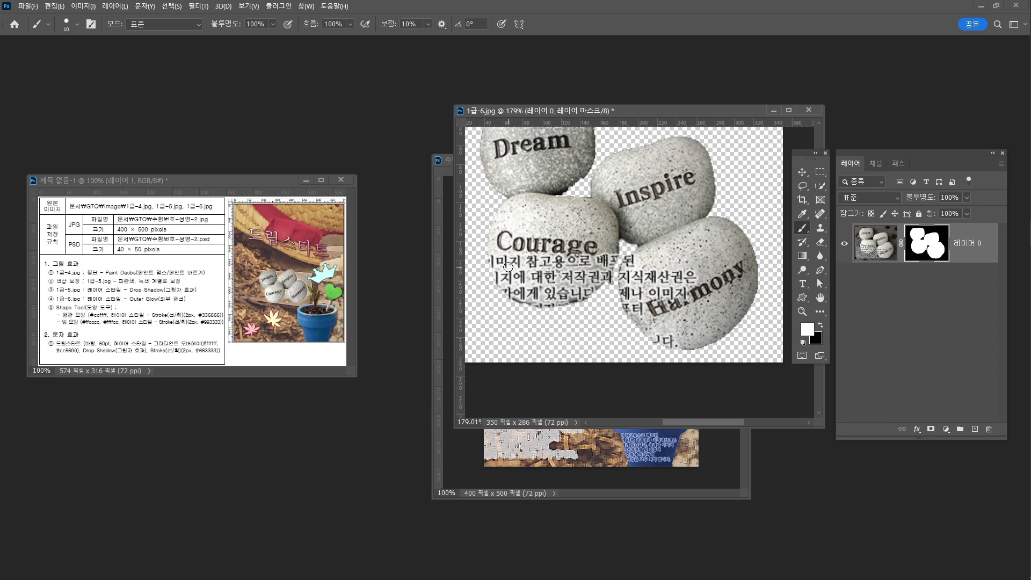
left_click_drag(657, 303, 640, 285)
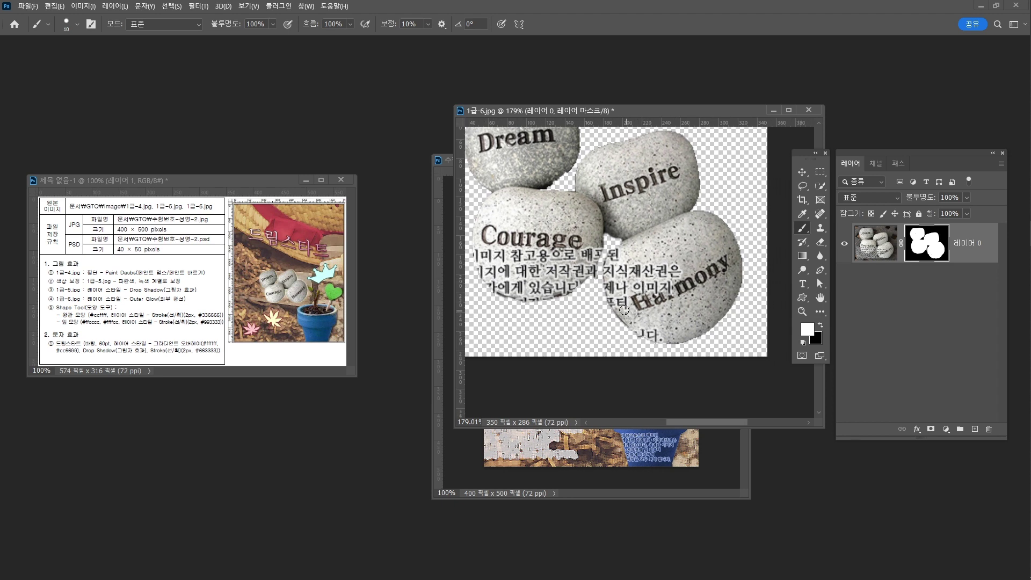
left_click_drag(648, 331, 629, 318)
key("z")
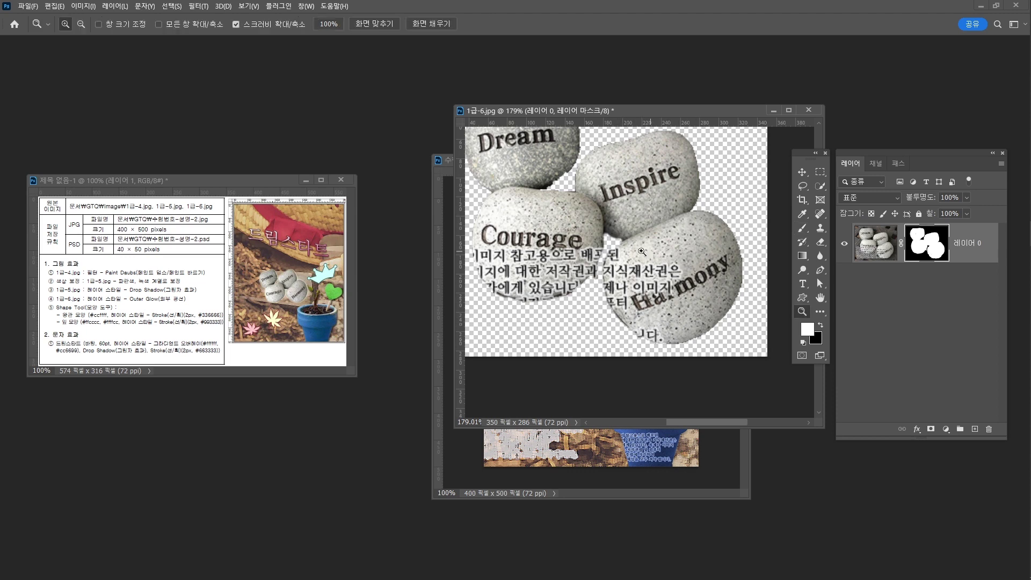
left_click(573, 185)
key("b")
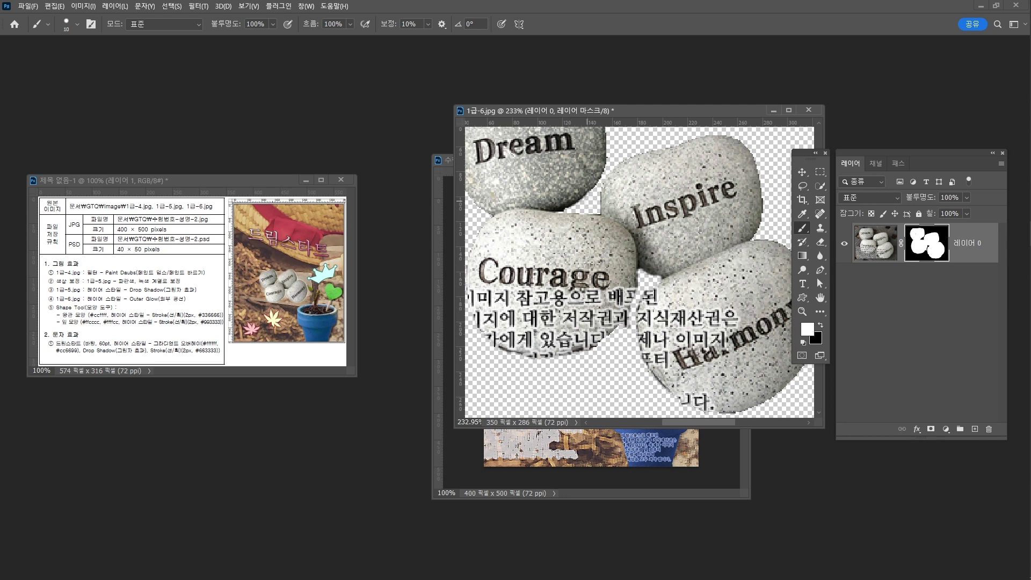
key("z")
scroll(665, 242, "down", 4)
left_click_drag(665, 242, 644, 270)
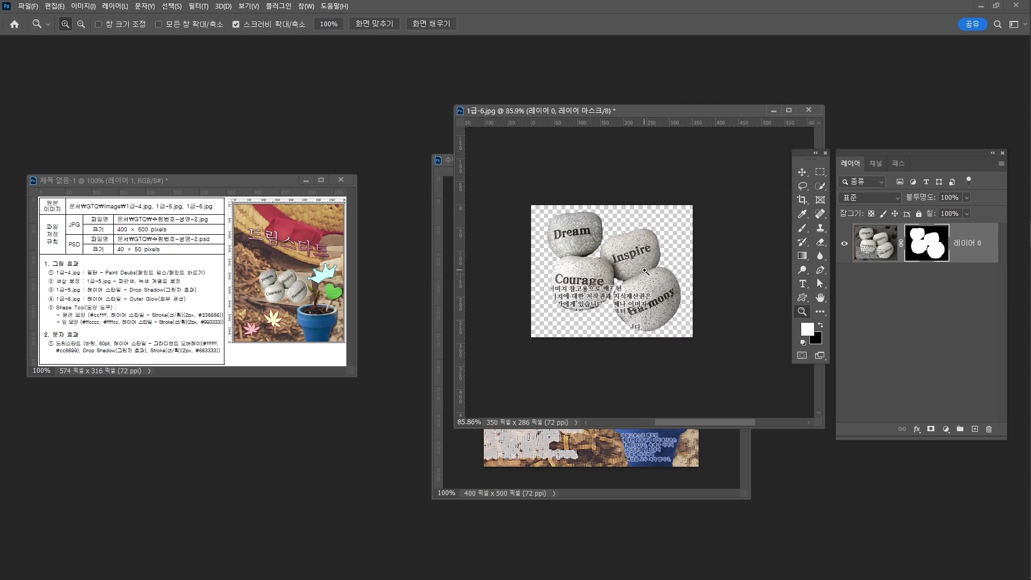
- Copy the masked stones into the poster, close 1급-6.jpg, and name the layer 1-6
left_click_drag(694, 114, 406, 93)
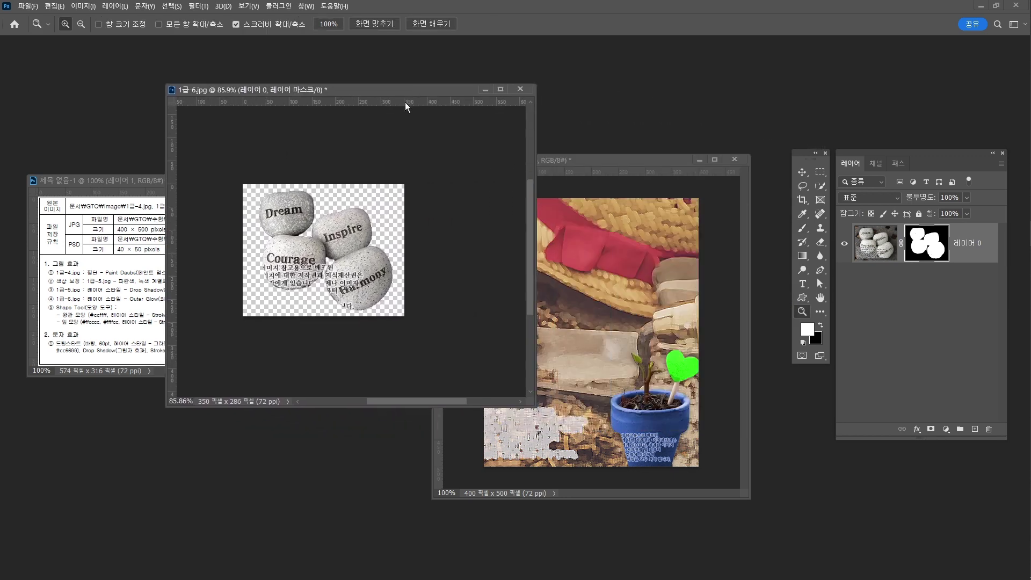
key("v")
left_click_drag(316, 253, 632, 286)
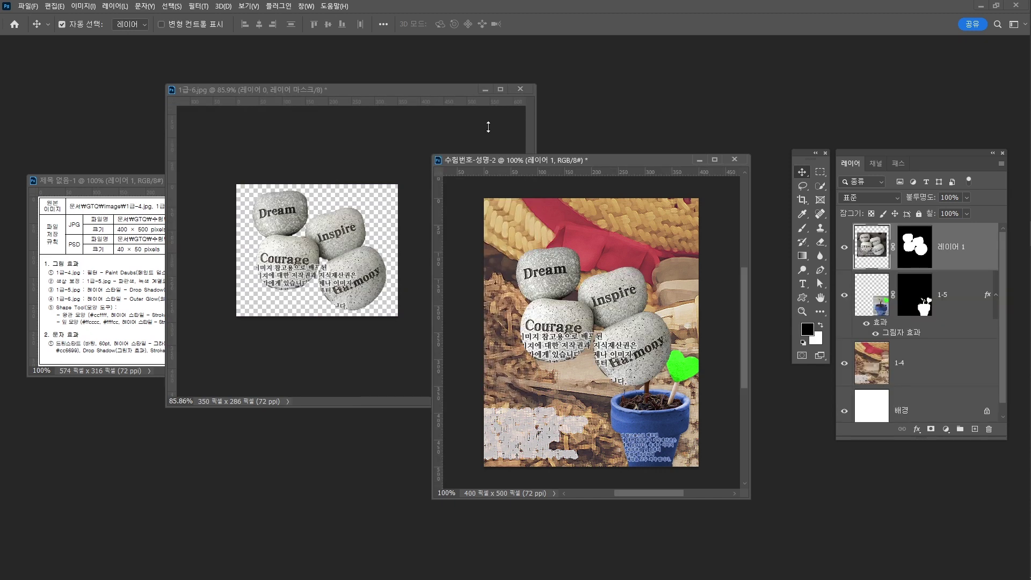
left_click(520, 89)
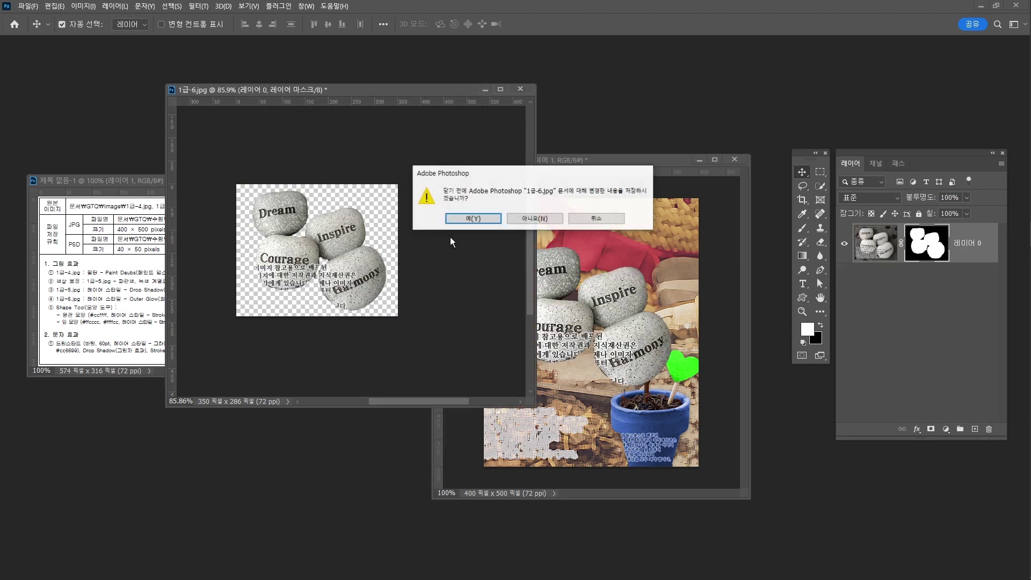
left_click(533, 218)
double_click(958, 250)
type("1-6")
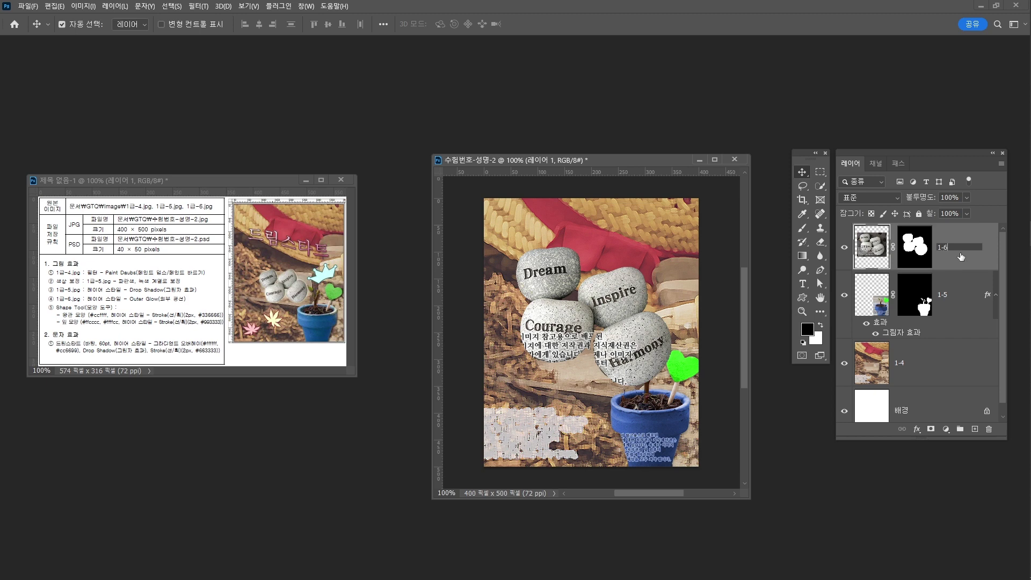
key("Return")
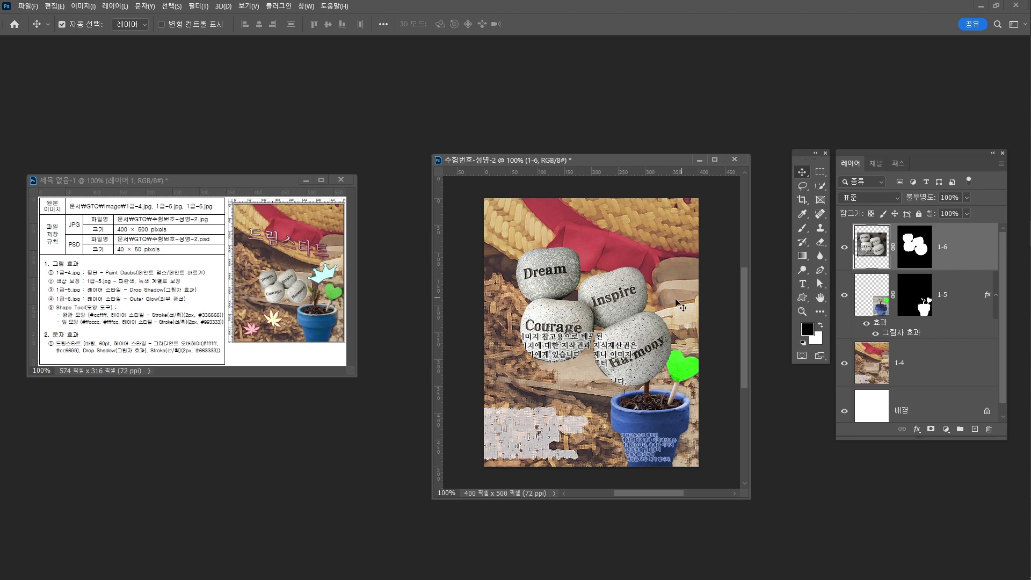
- Shrink layer 1-6 to about 45% and position it beside the flowerpot
key("ctrl+t")
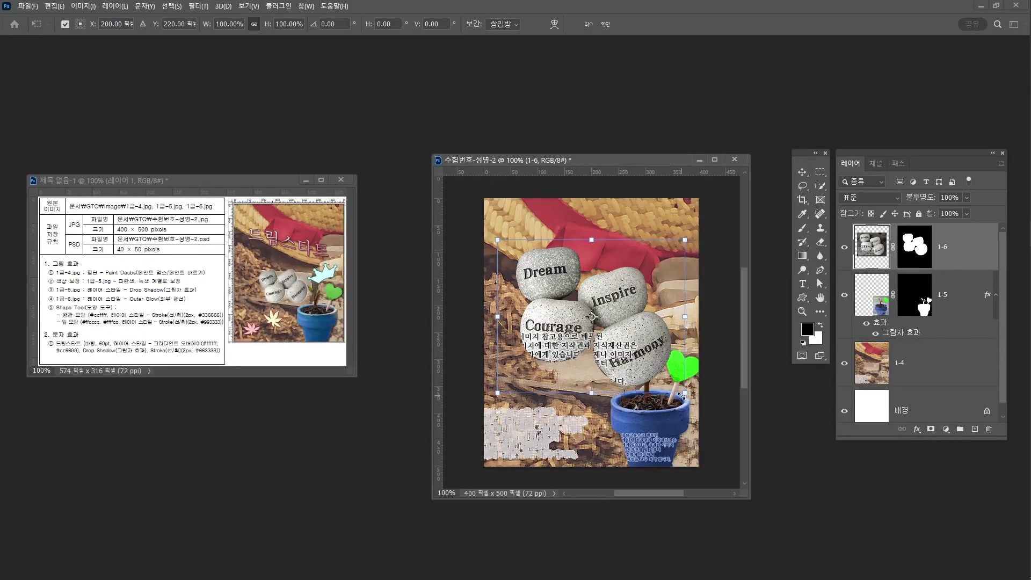
mouse_move(685, 393)
left_mouse_down()
mouse_move(600, 324)
mouse_move(611, 353)
mouse_move(598, 359)
left_mouse_up()
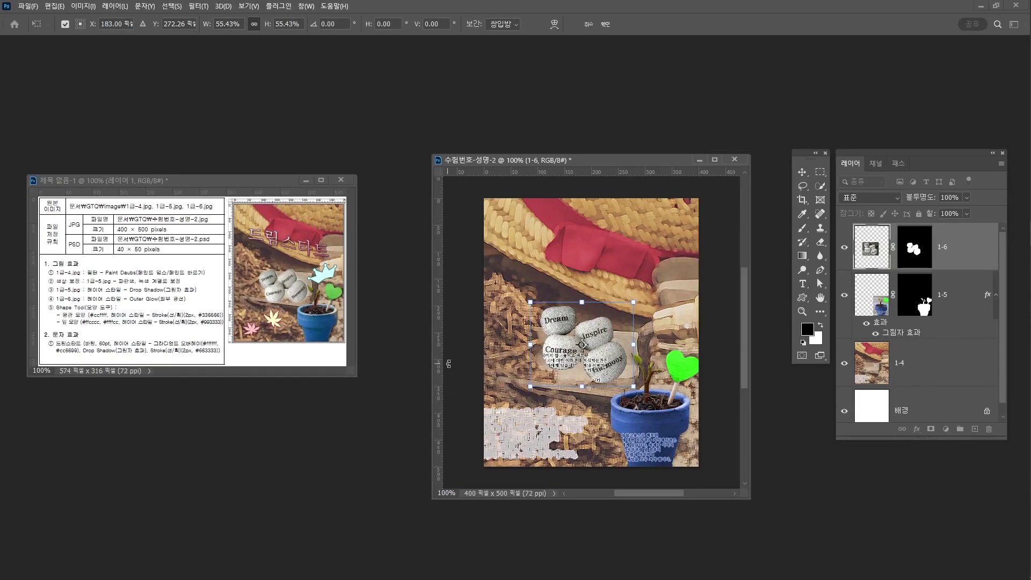
left_click_drag(530, 301, 557, 325)
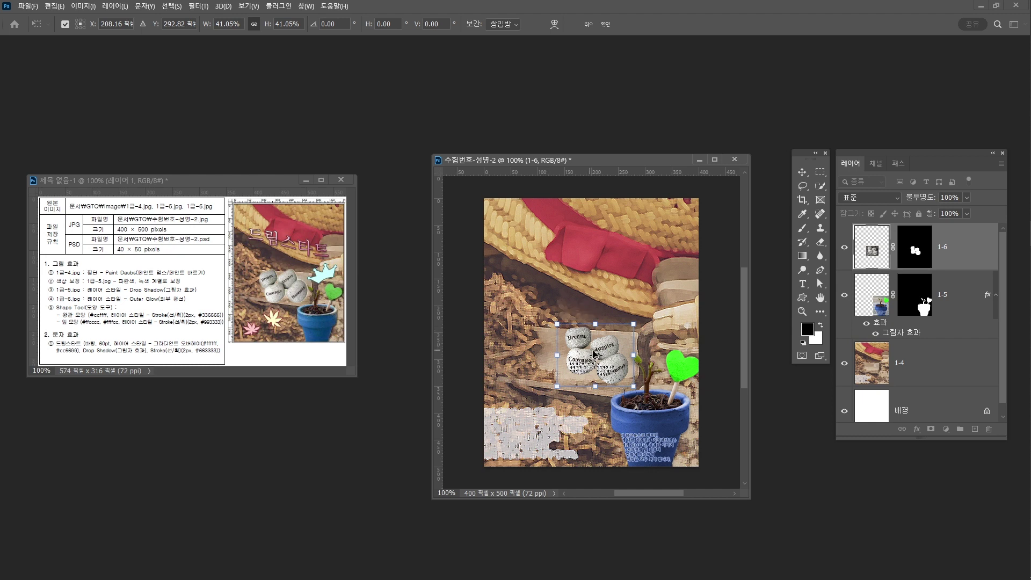
left_click_drag(589, 340, 584, 341)
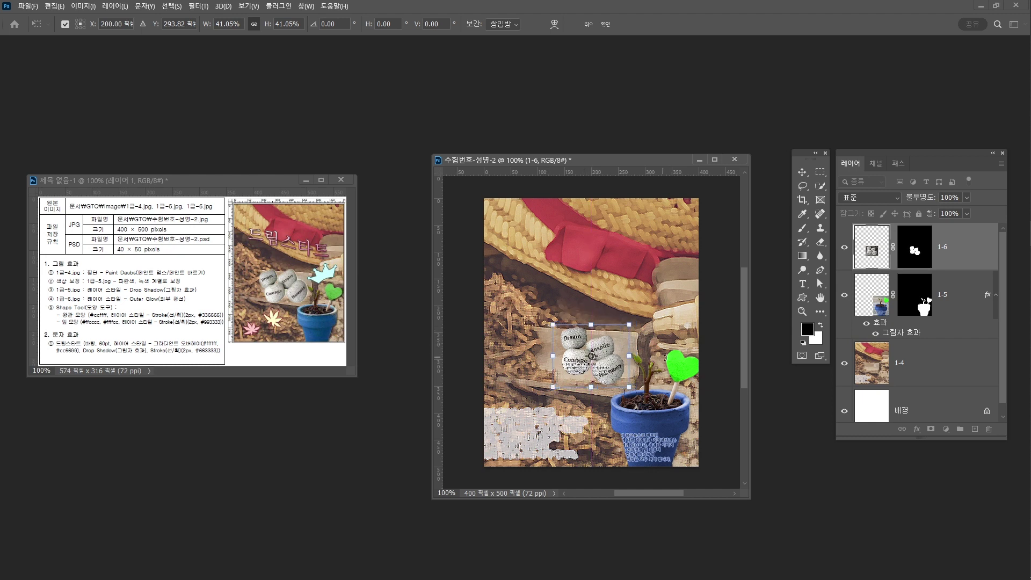
key("Right")
key("Right")
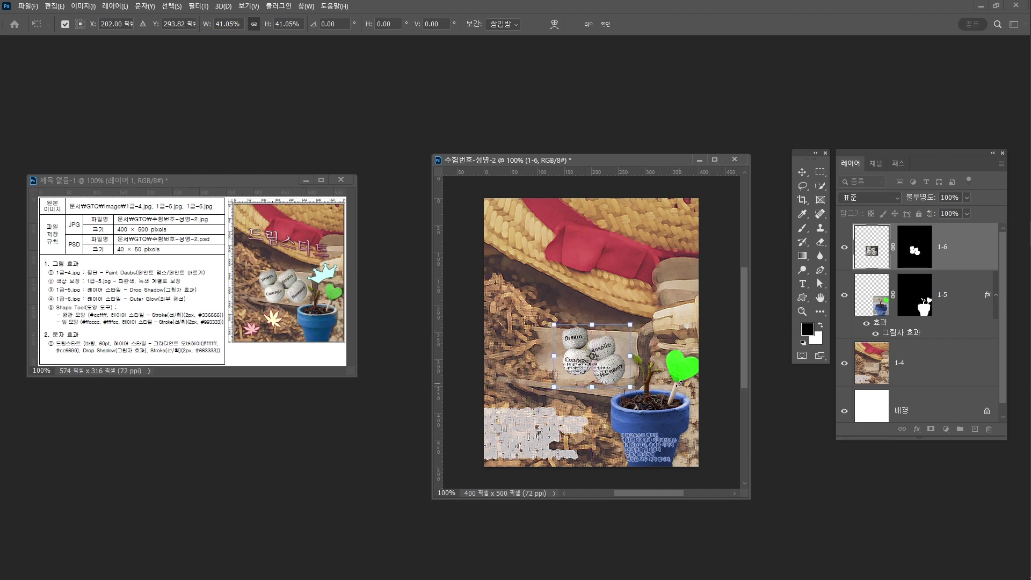
key("Right")
key("Right")
key("Right")
key("Right")
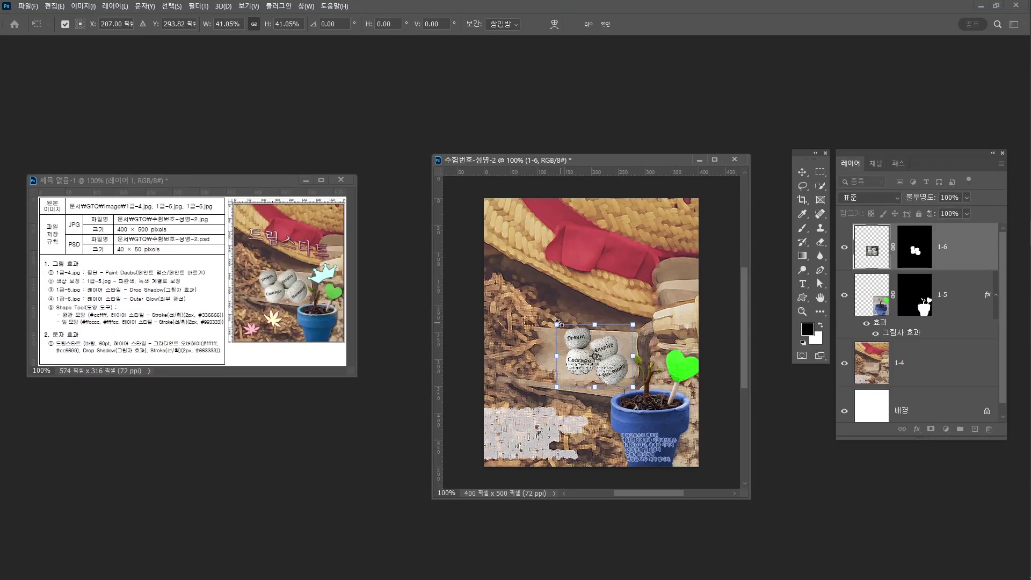
left_click_drag(558, 324, 548, 317)
key("Return")
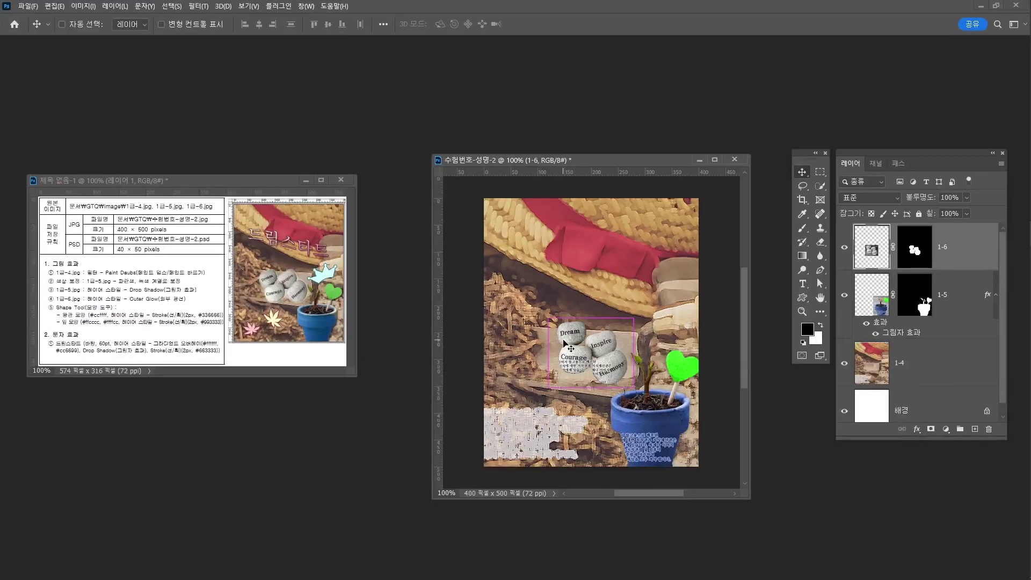
- Scale the stones to 93.59%, rotate them -13.21°, and shift them slightly left
key("ctrl+t")
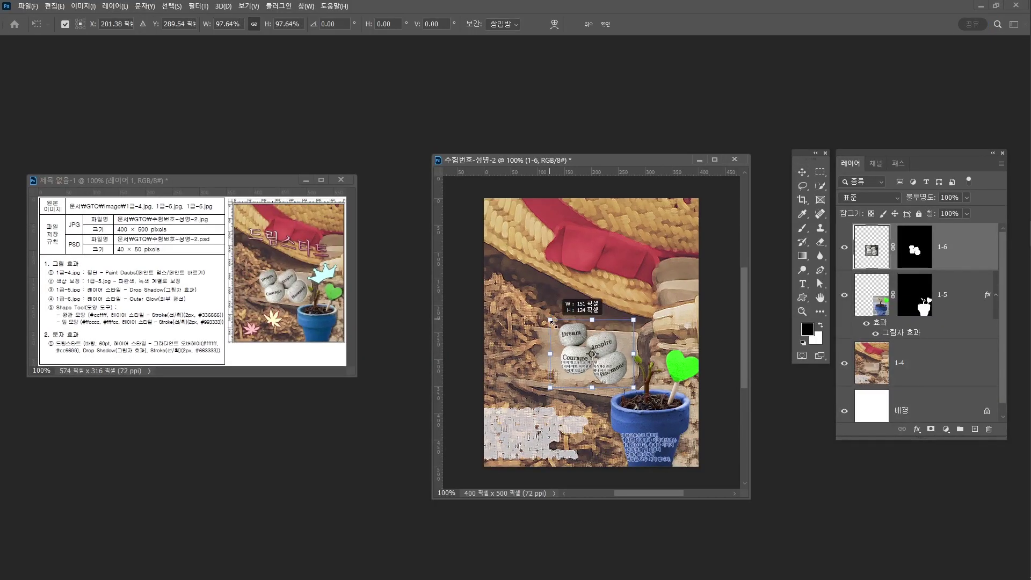
left_click_drag(553, 323, 559, 327)
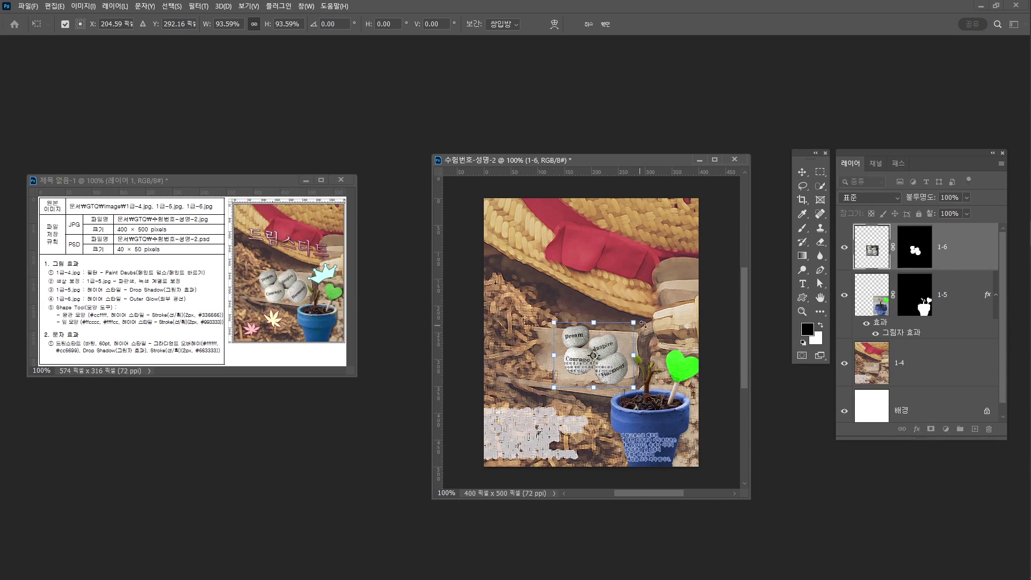
left_click_drag(650, 319, 640, 307)
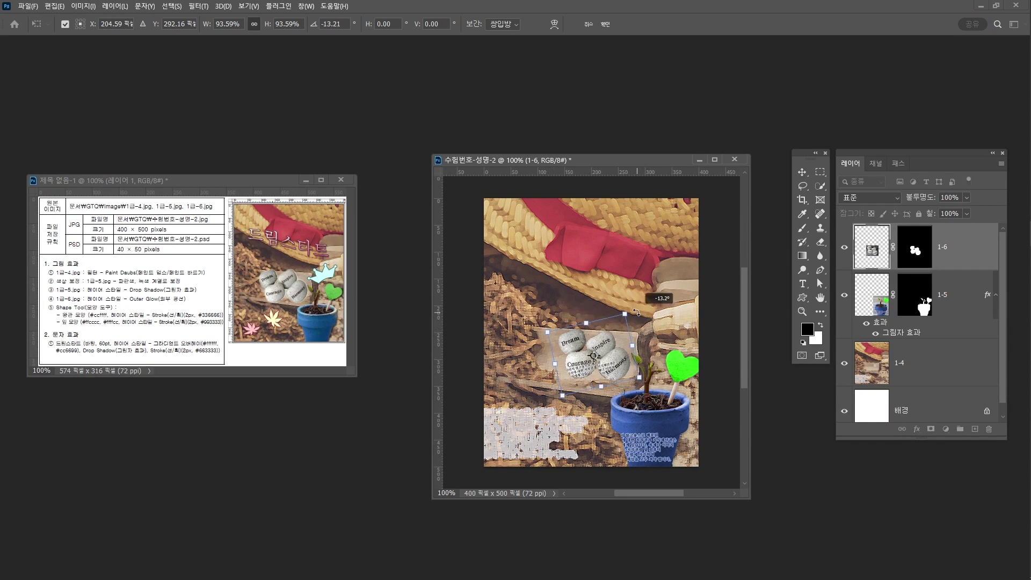
left_click_drag(610, 355, 608, 355)
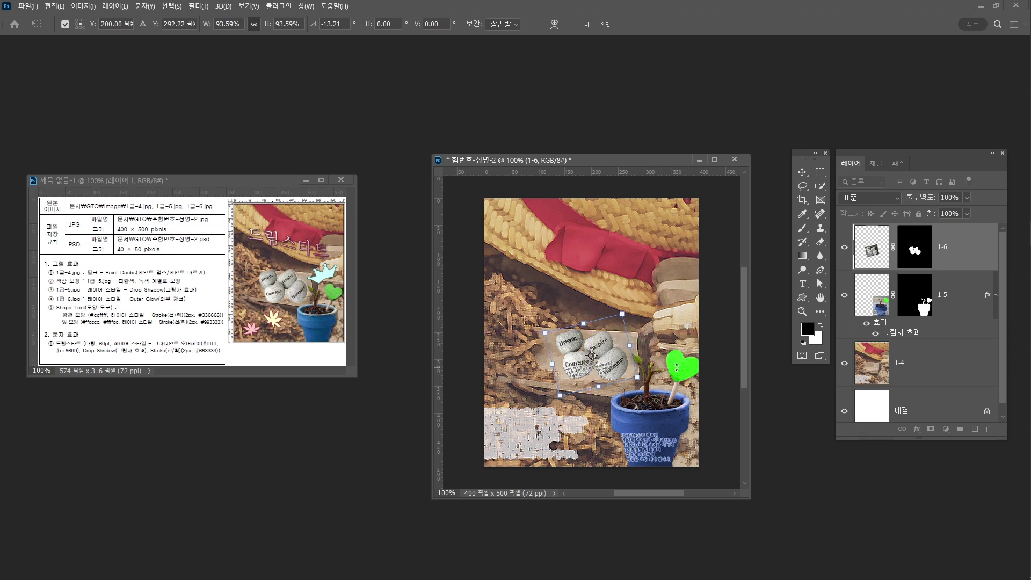
key("Return")
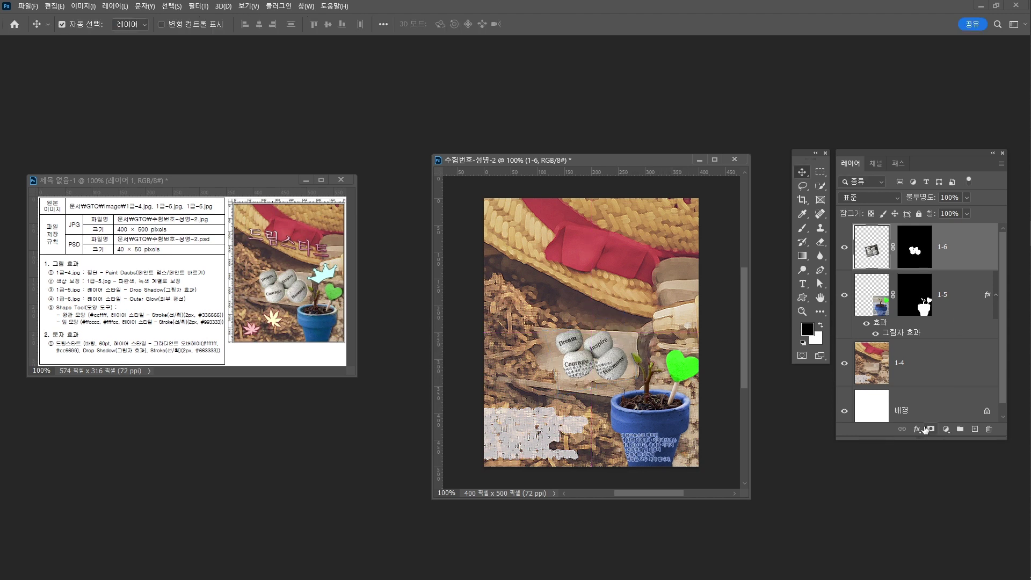
- Apply an Outer Glow (Screen, 35% opacity, 7 px) to layer 1-6
left_click(917, 429)
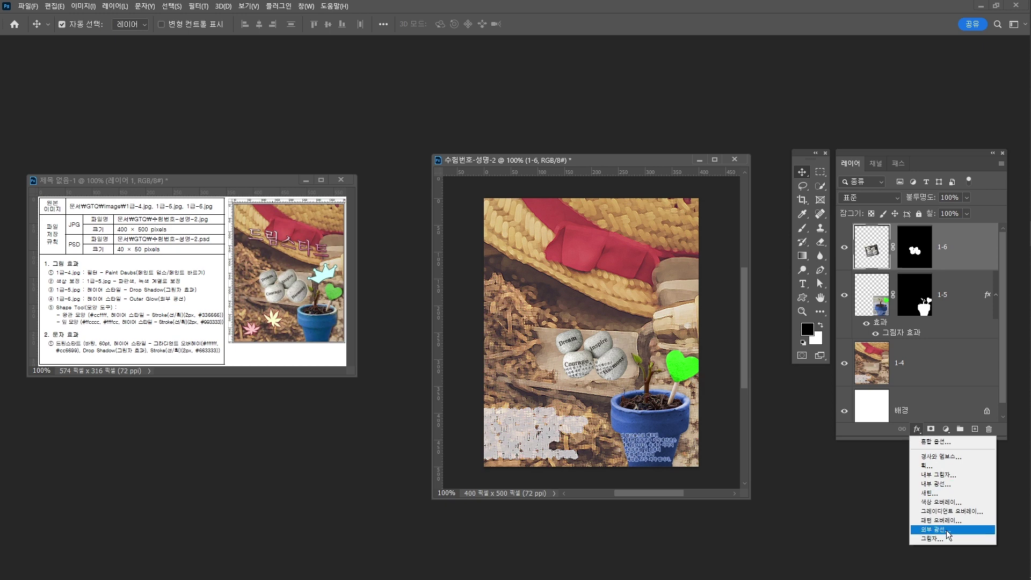
left_click(855, 461)
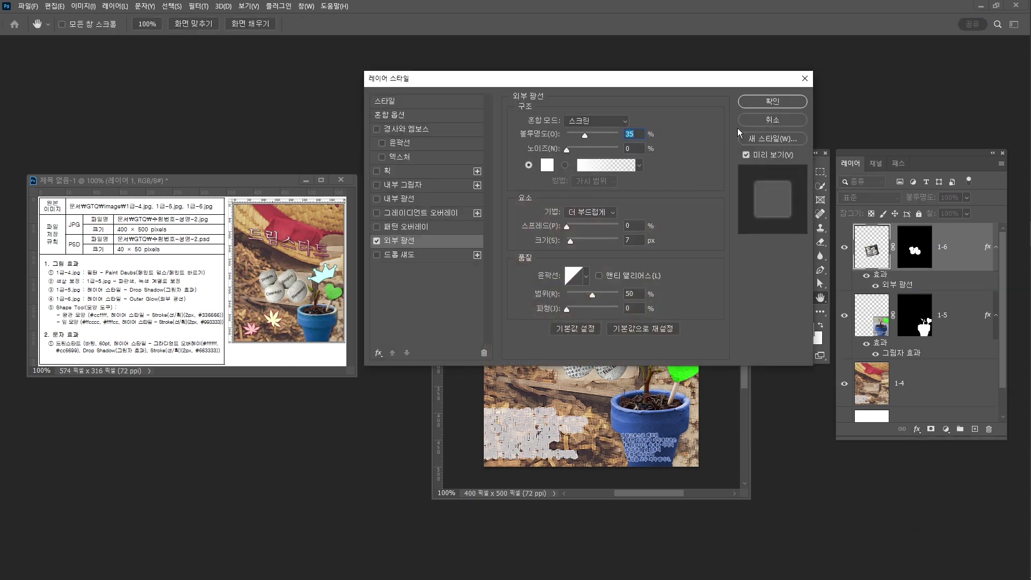
left_click(765, 105)
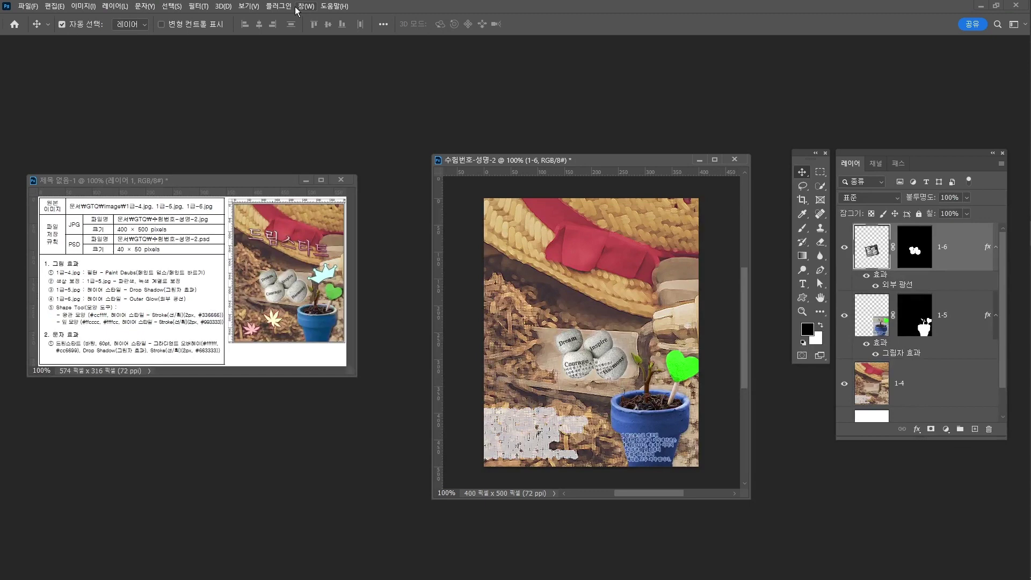
- Search the Shapes library for 왕관, pick the first crown, and start drawing it above the stones
left_click(306, 5)
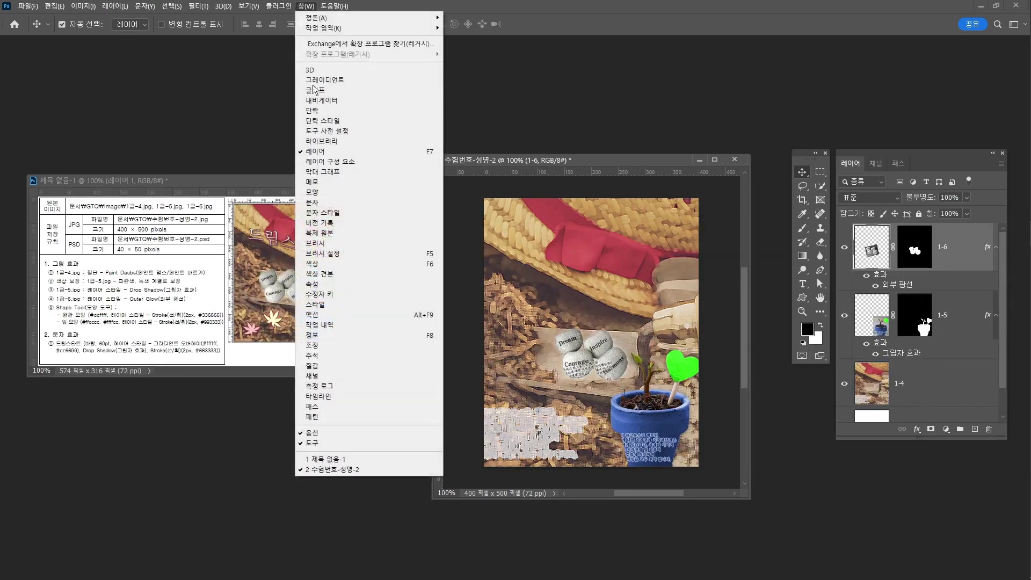
left_click(313, 191)
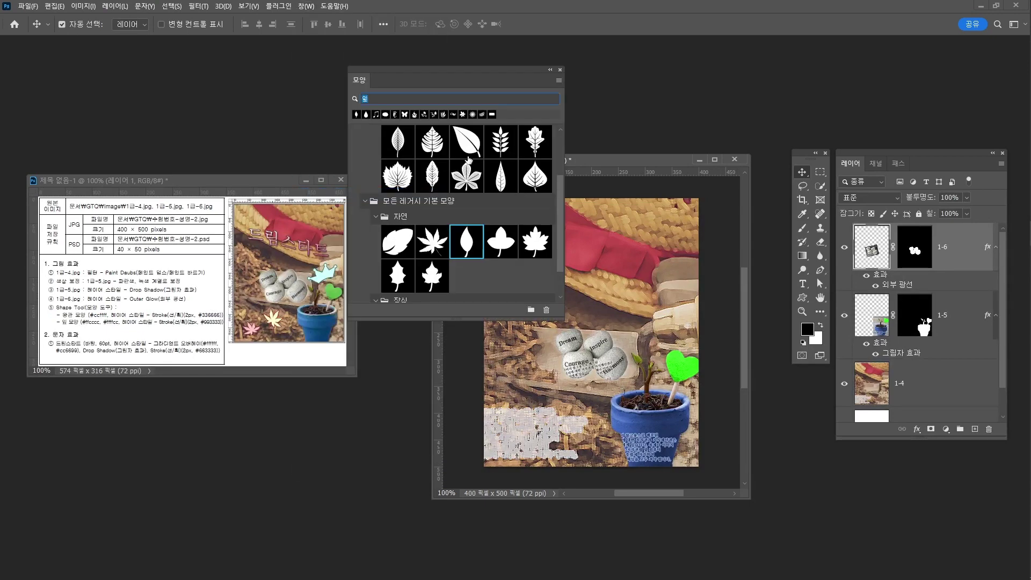
type("d")
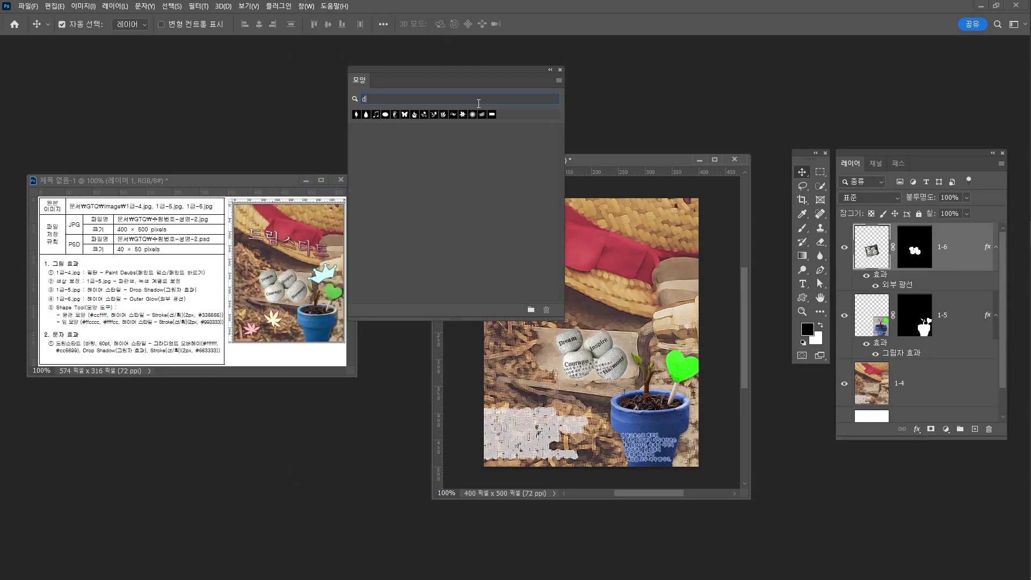
type("왕관")
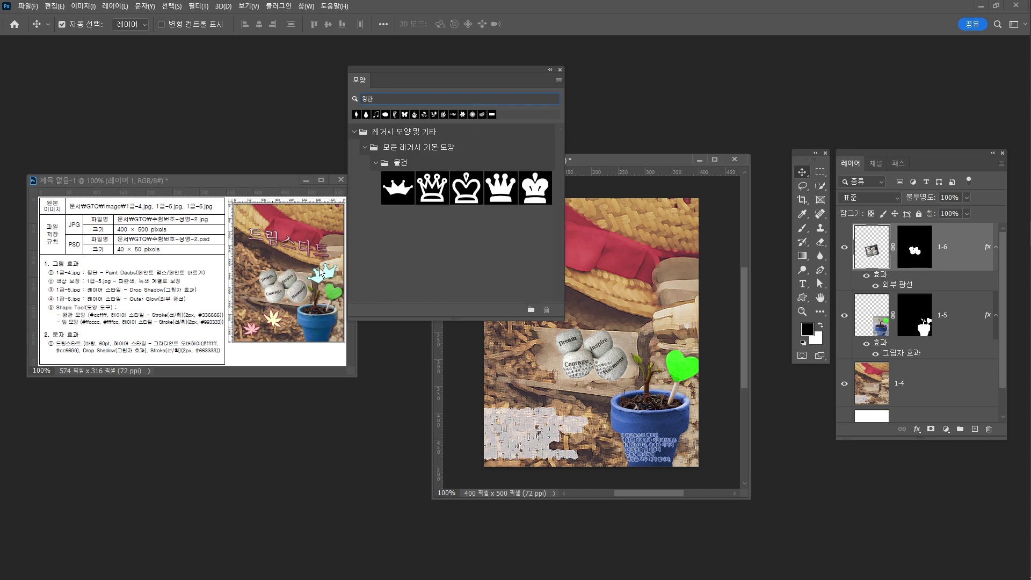
left_click(388, 197)
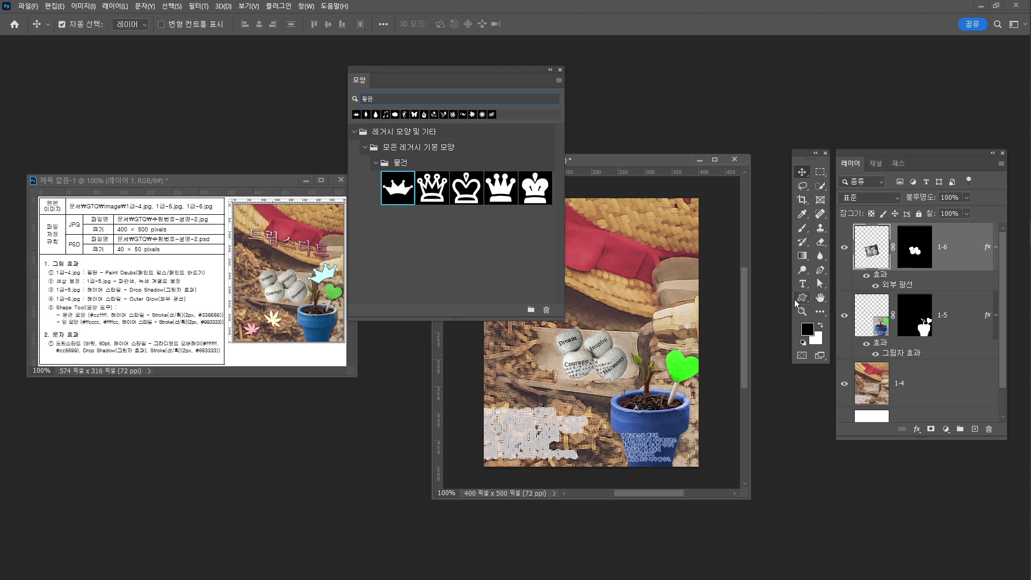
left_click(803, 297)
left_click(856, 352)
mouse_move(612, 313)
left_mouse_down()
mouse_move(695, 326)
mouse_move(677, 331)
left_mouse_up()
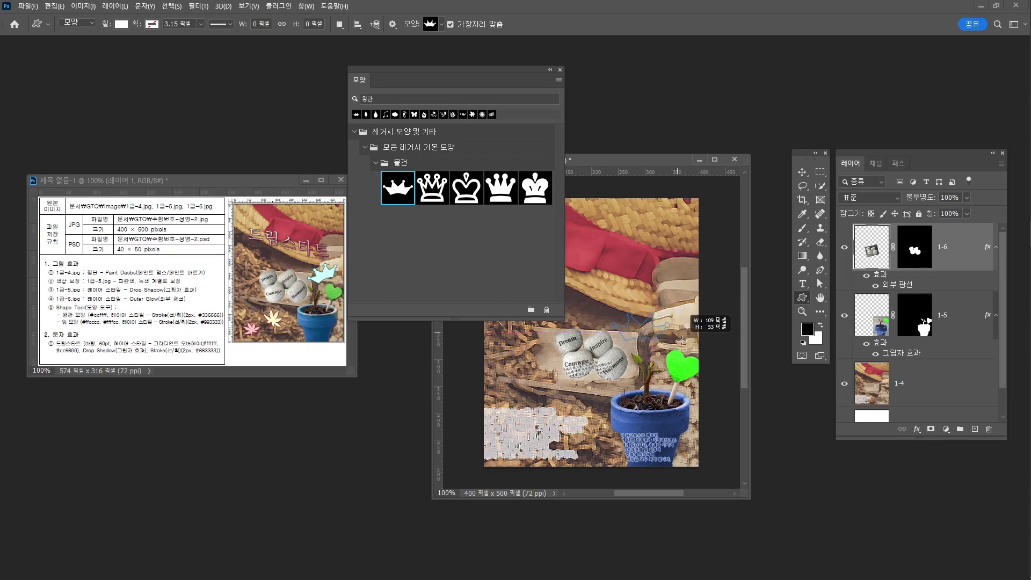
- Finish the crown, fill it with #ccffff, and add a Stroke layer style
left_click_drag(678, 331, 670, 341)
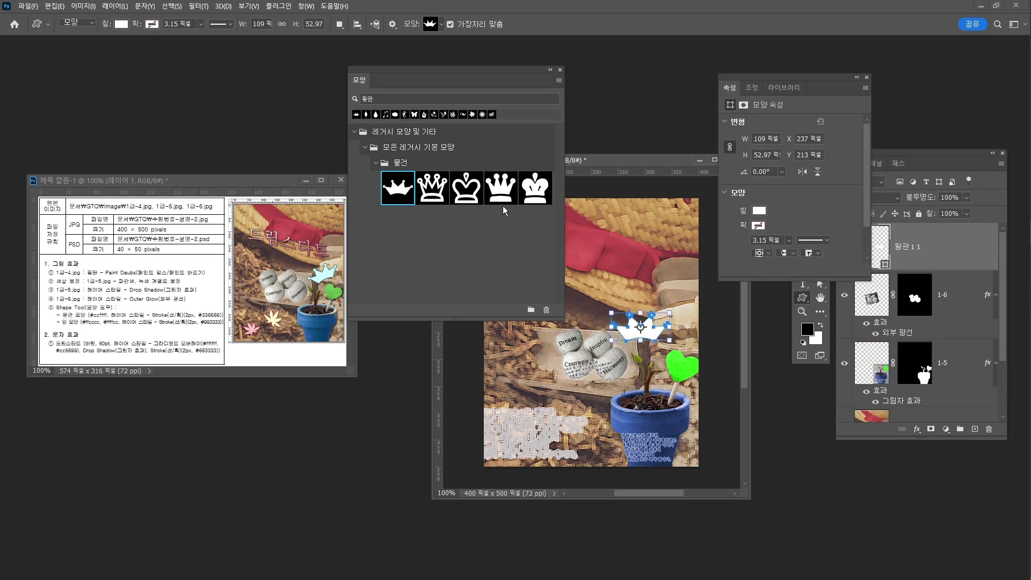
left_click(758, 225)
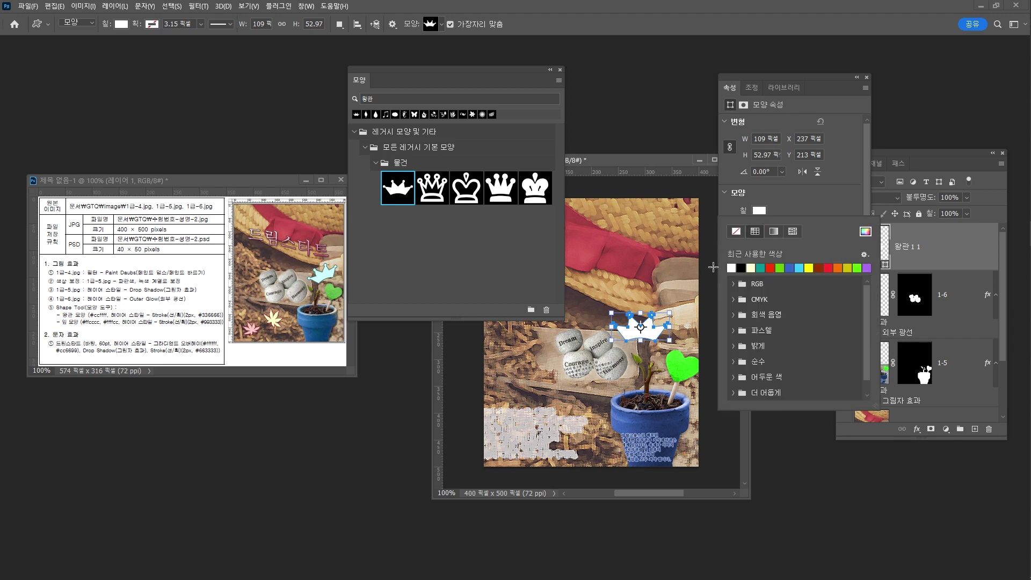
left_click(865, 232)
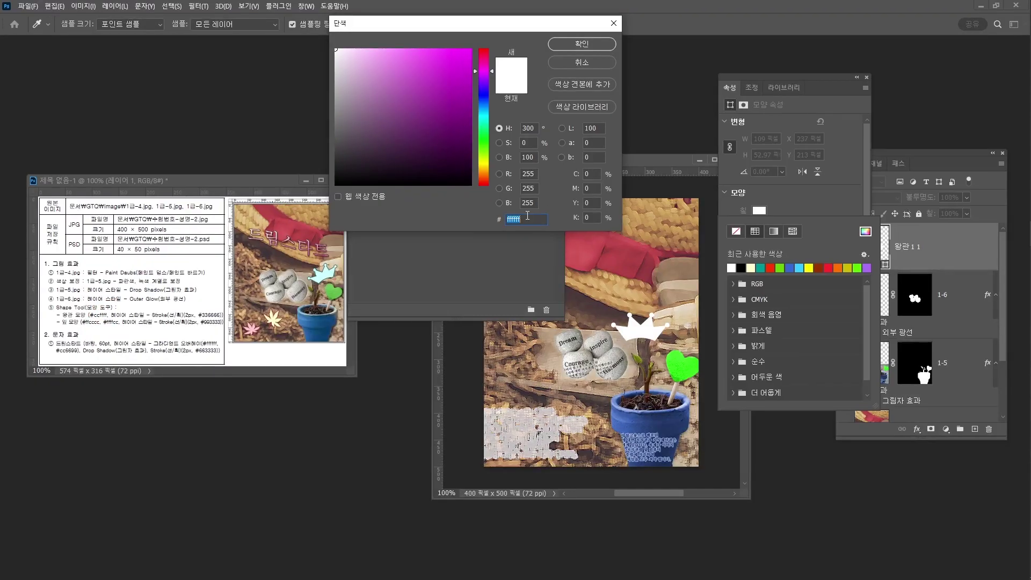
left_click(514, 220)
key("Delete")
key("Delete")
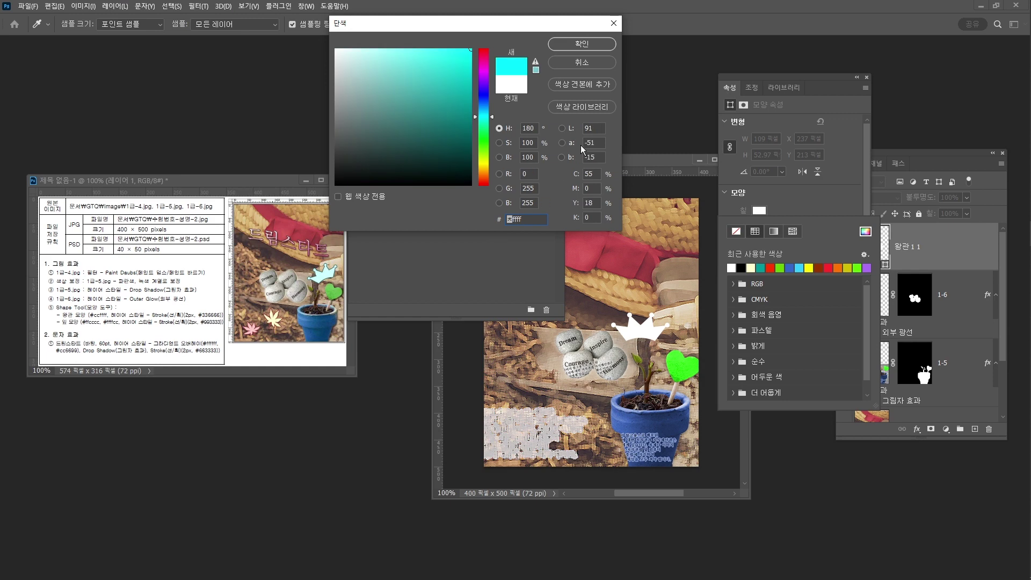
type("cc")
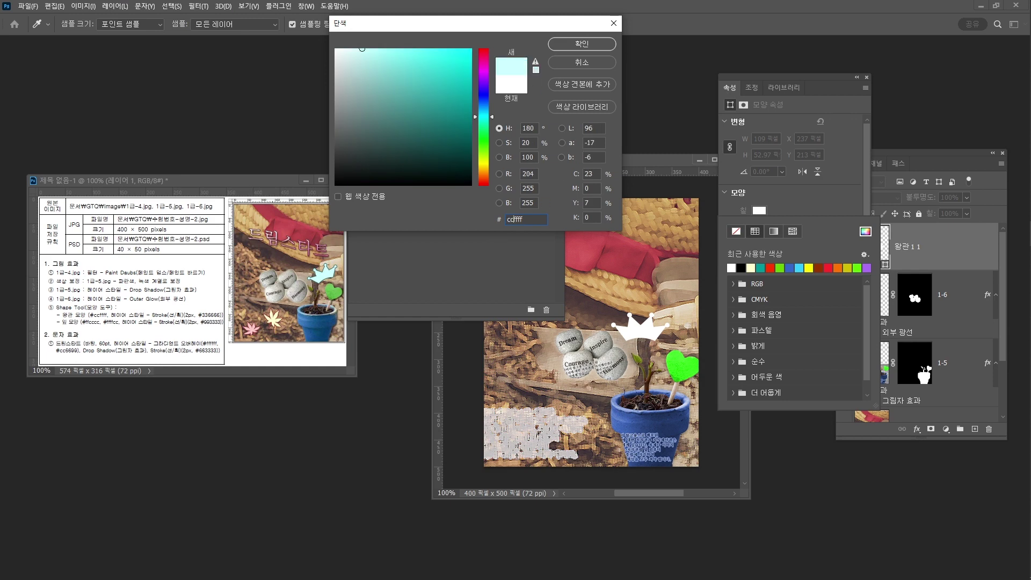
key("Return")
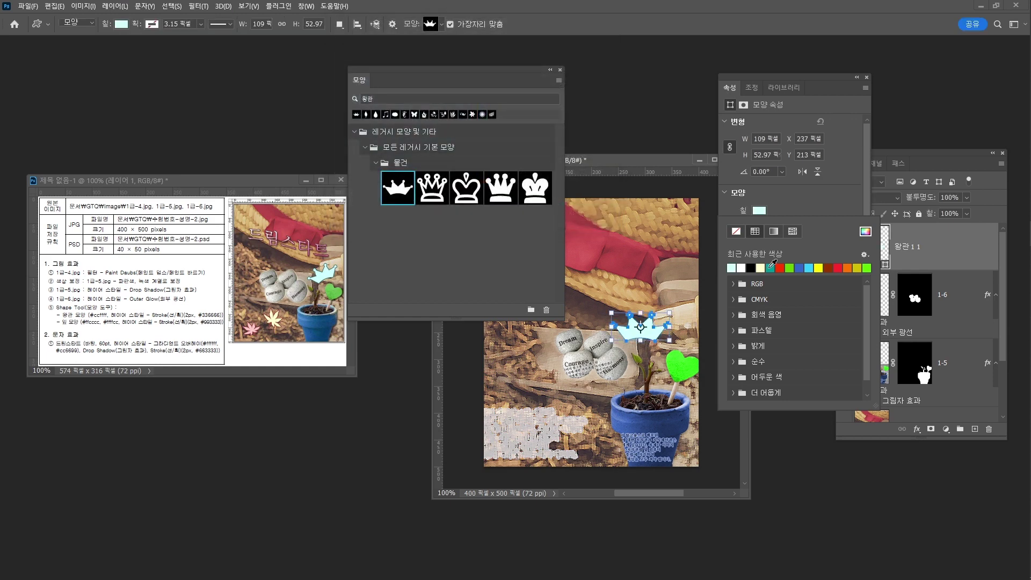
left_click(951, 252)
left_click(916, 430)
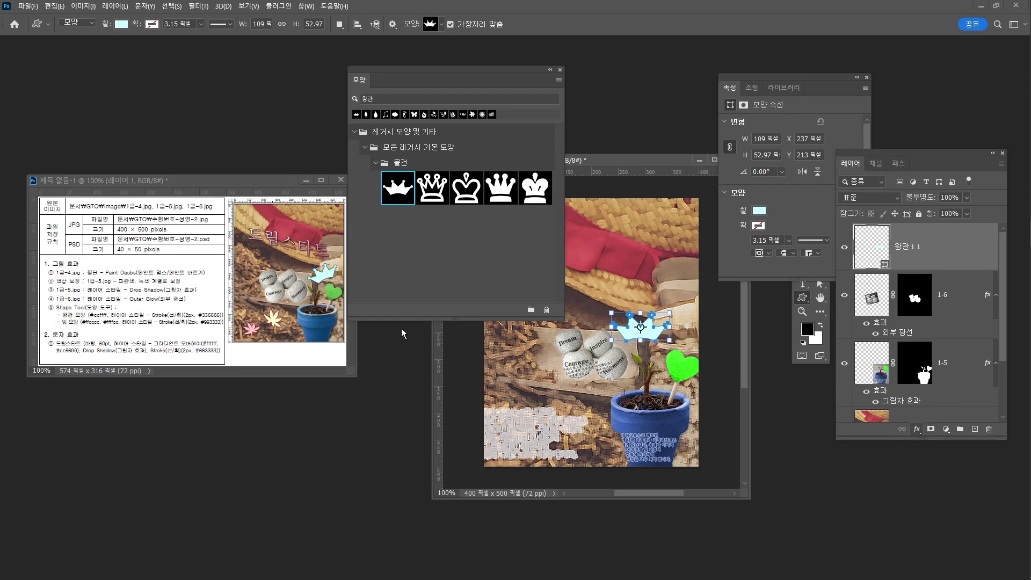
- Give the crown a 2 px stroke in teal #336666
type("2")
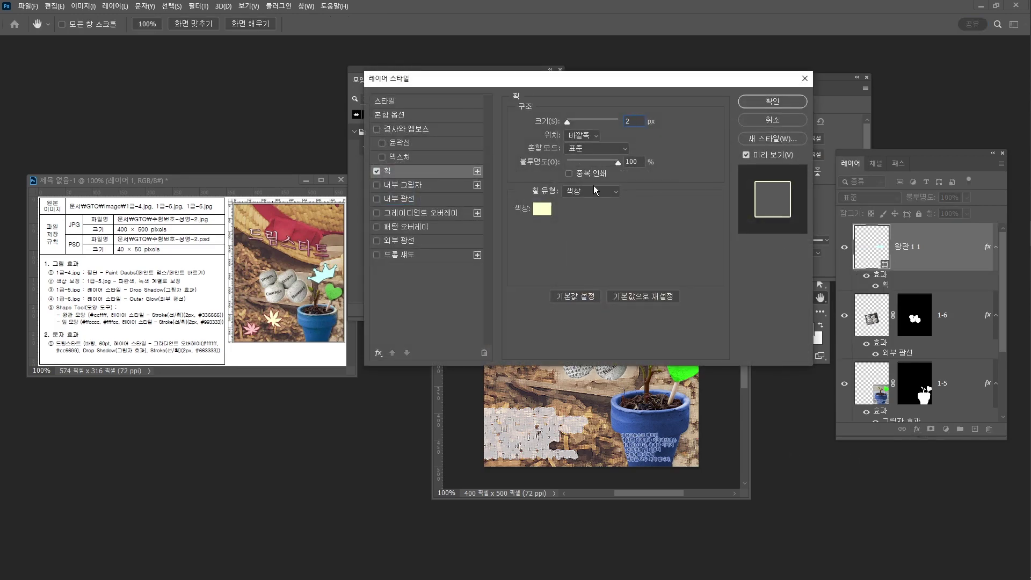
left_click(537, 211)
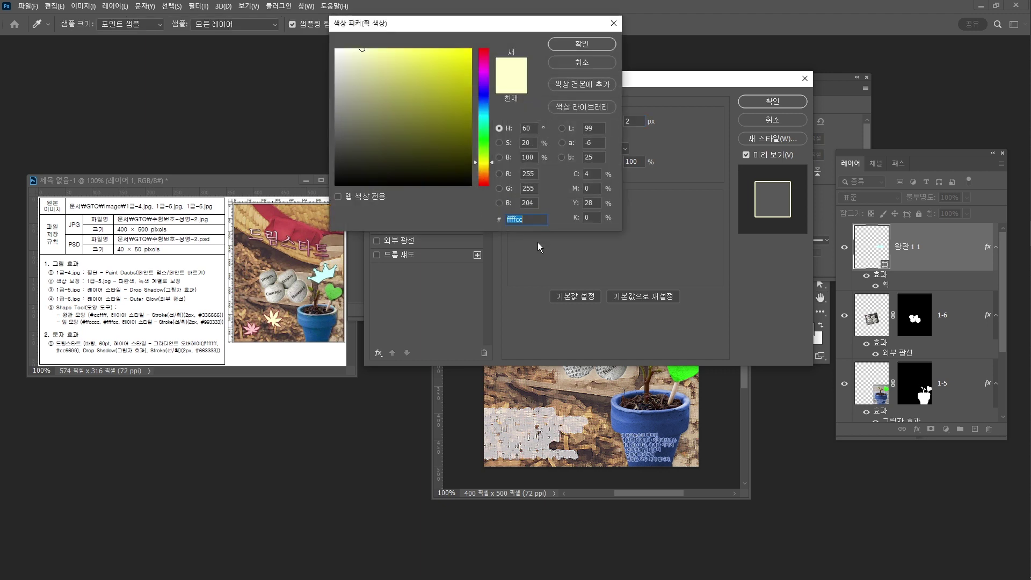
type("336666")
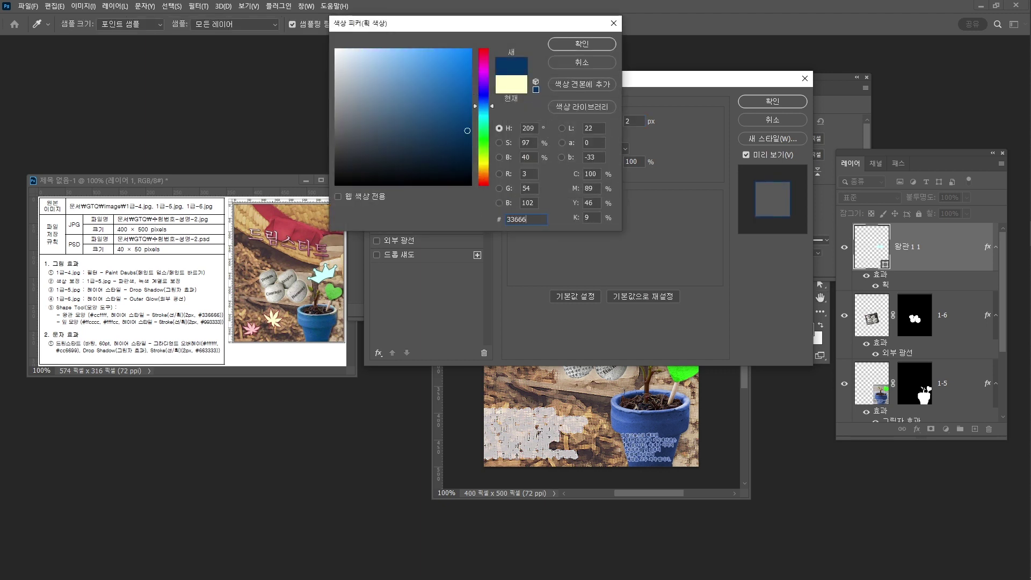
key("Return")
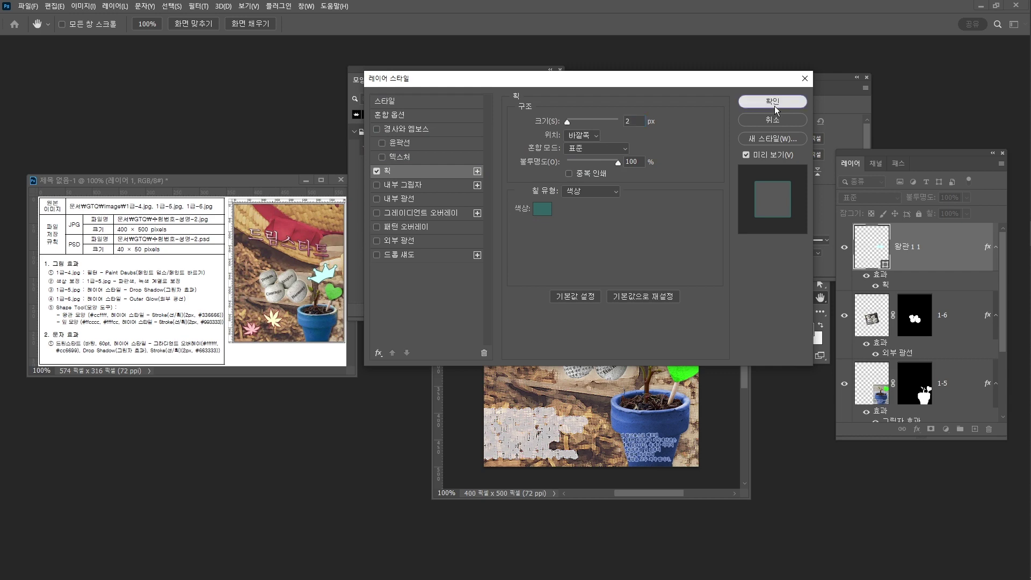
left_click(773, 105)
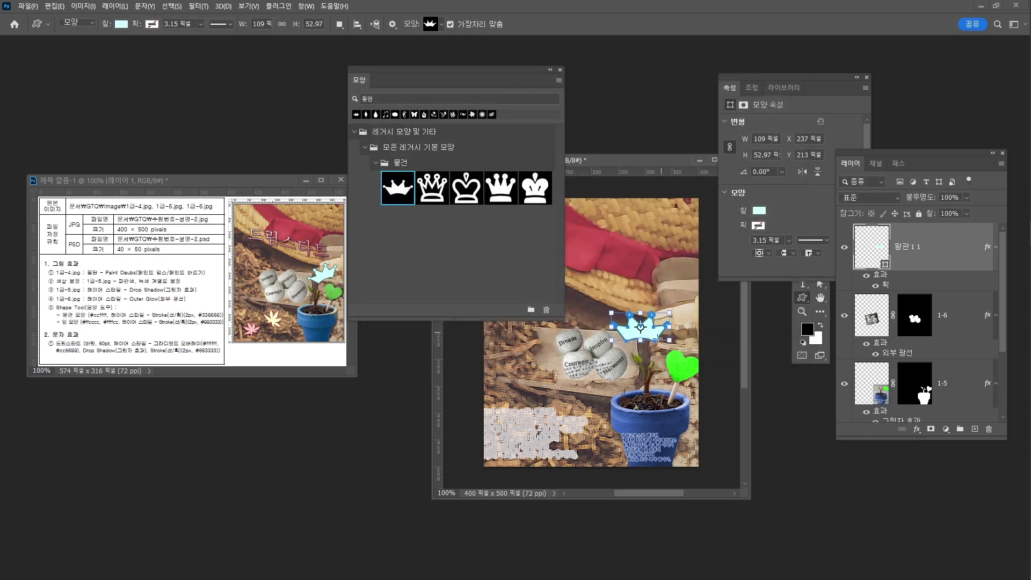
- Rotate the crown to about -23 degrees and deselect its path
key("ctrl+t")
mouse_move(684, 308)
left_mouse_down()
mouse_move(680, 300)
mouse_move(681, 340)
left_mouse_up()
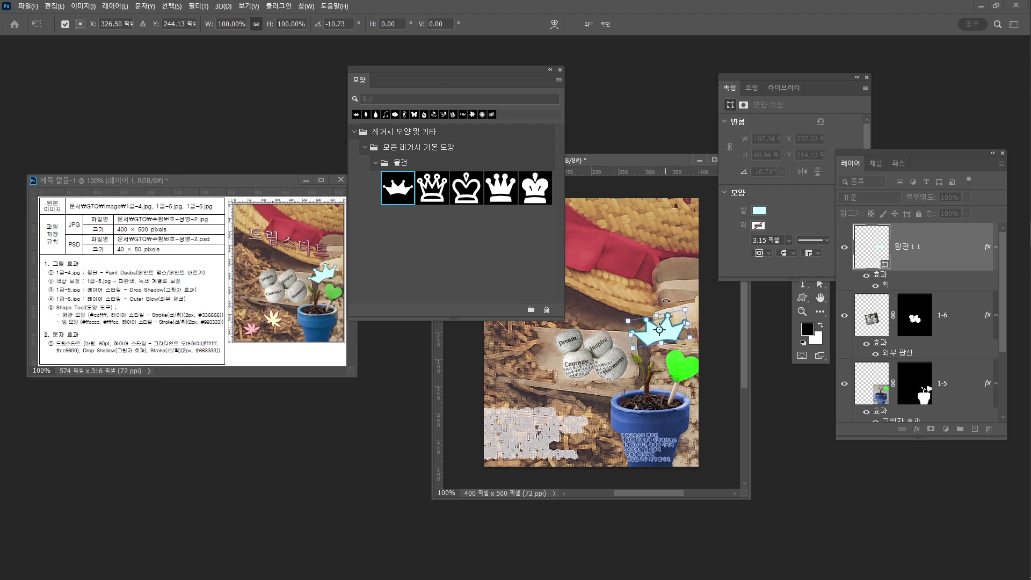
left_click_drag(682, 303, 675, 299)
key("Return")
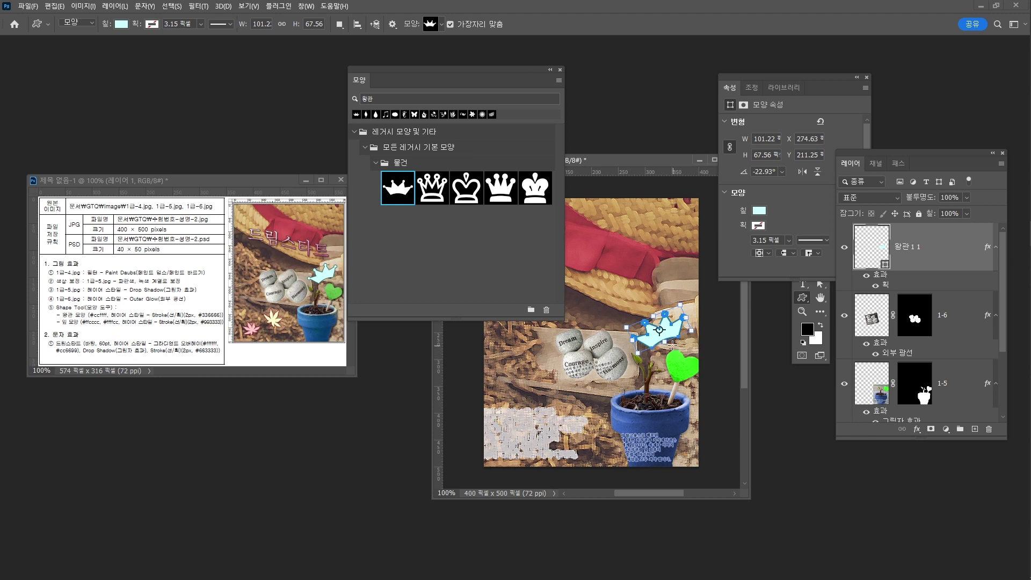
key("Escape")
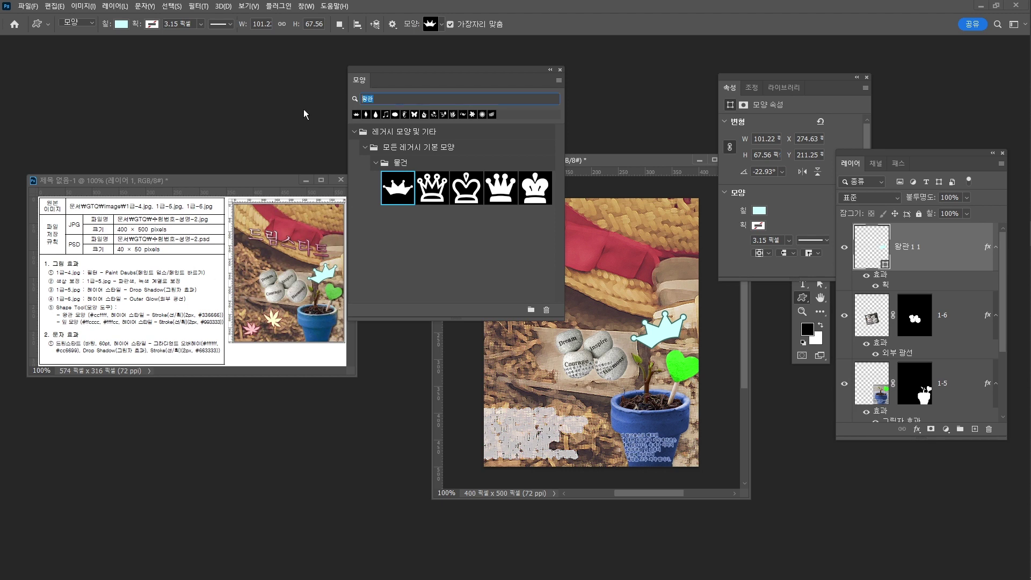
- Search the Shapes library for leaves and pick the maple-leaf shape
key("BackSpace")
key("BackSpace")
type("이ㅍ")
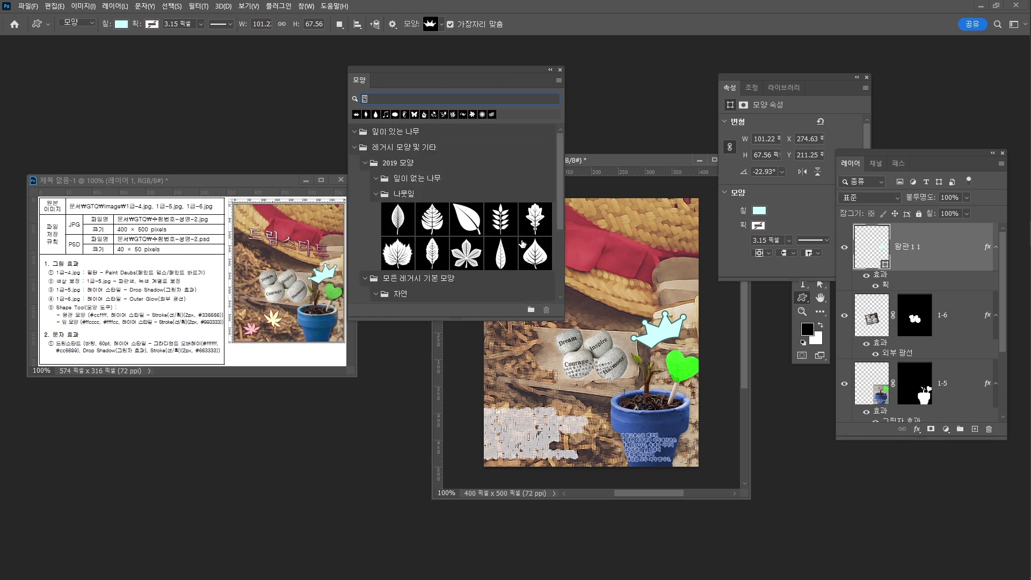
scroll(474, 265, "down", 1)
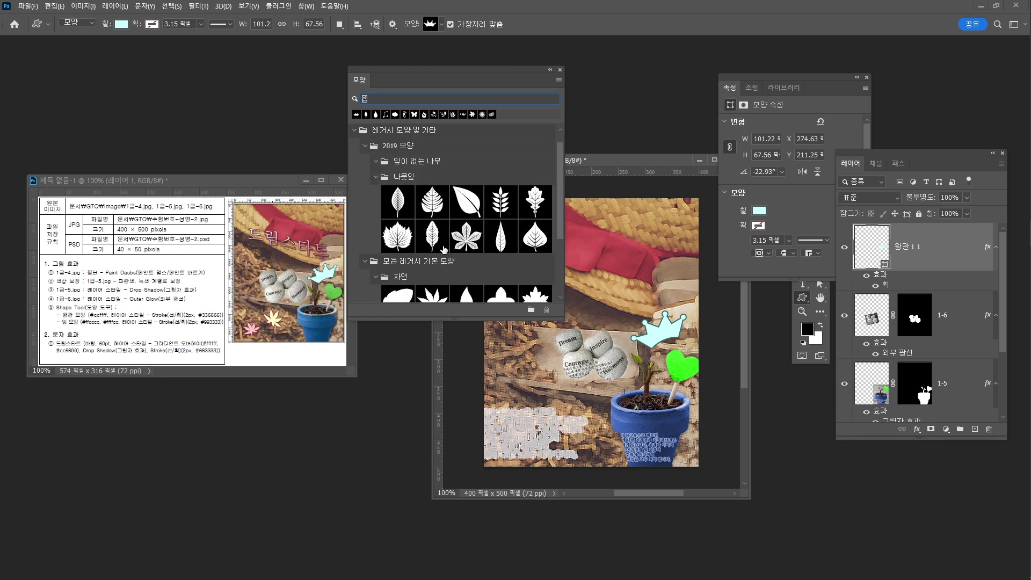
scroll(474, 258, "down", 2)
scroll(456, 292, "down", 1)
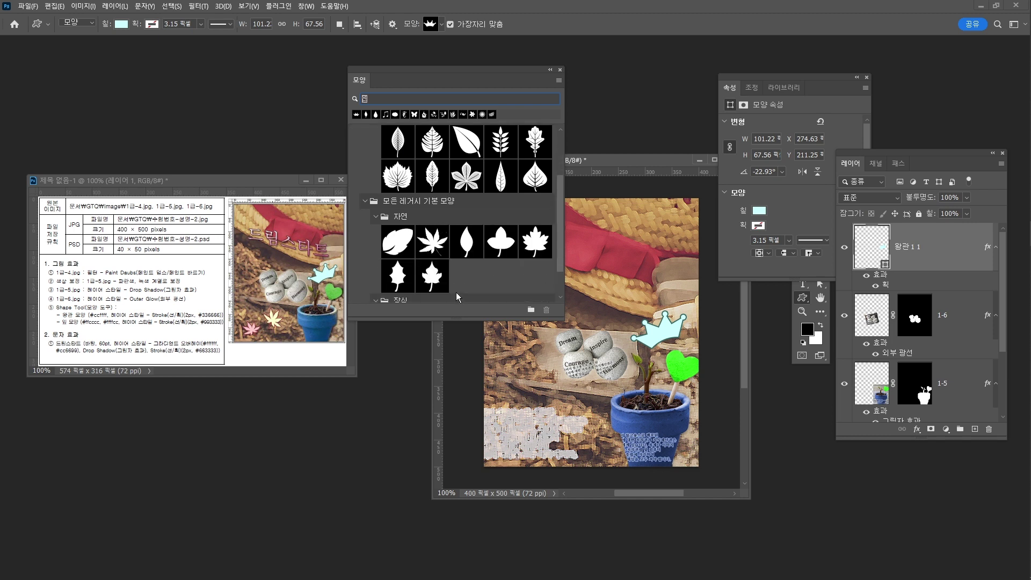
left_click(439, 246)
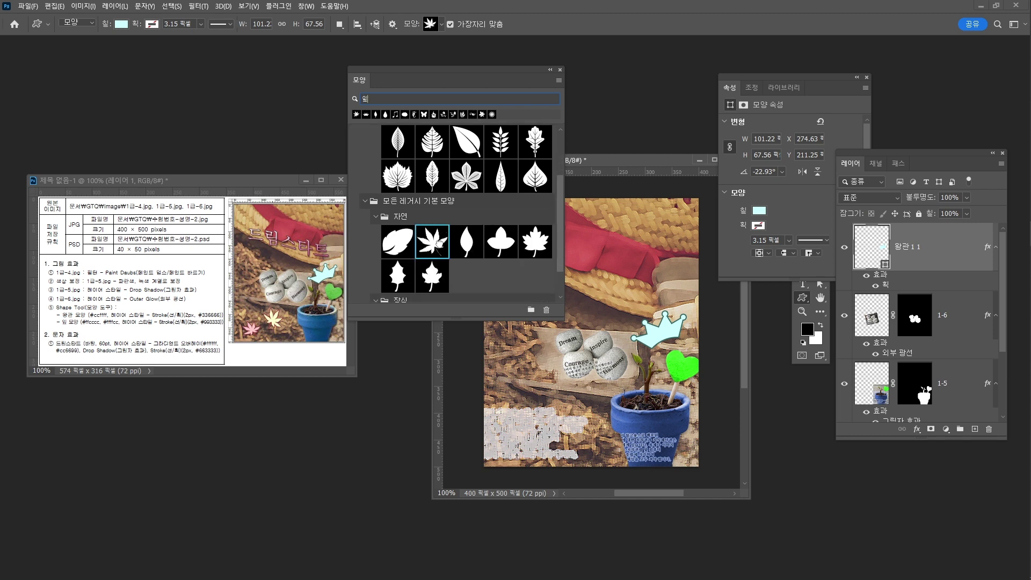
- Draw a small maple leaf and a larger one at the poster's lower left
left_click(805, 302)
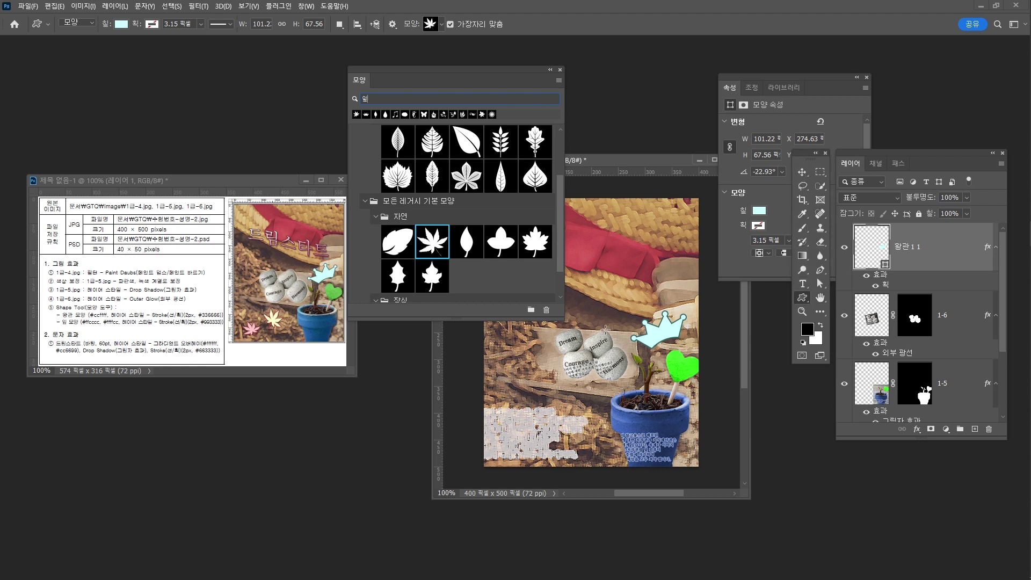
left_click_drag(505, 414, 533, 439)
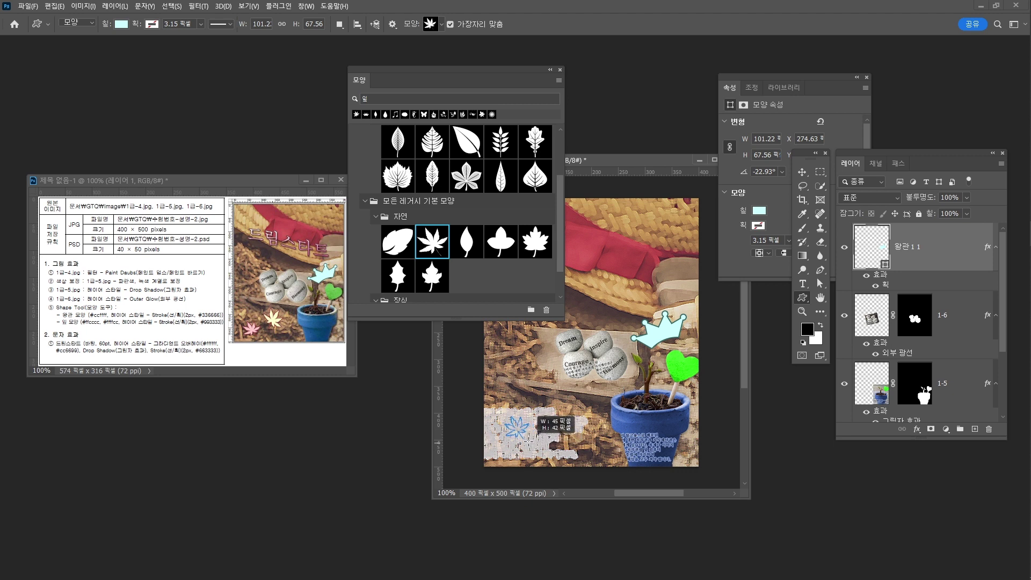
left_click_drag(532, 438, 529, 440)
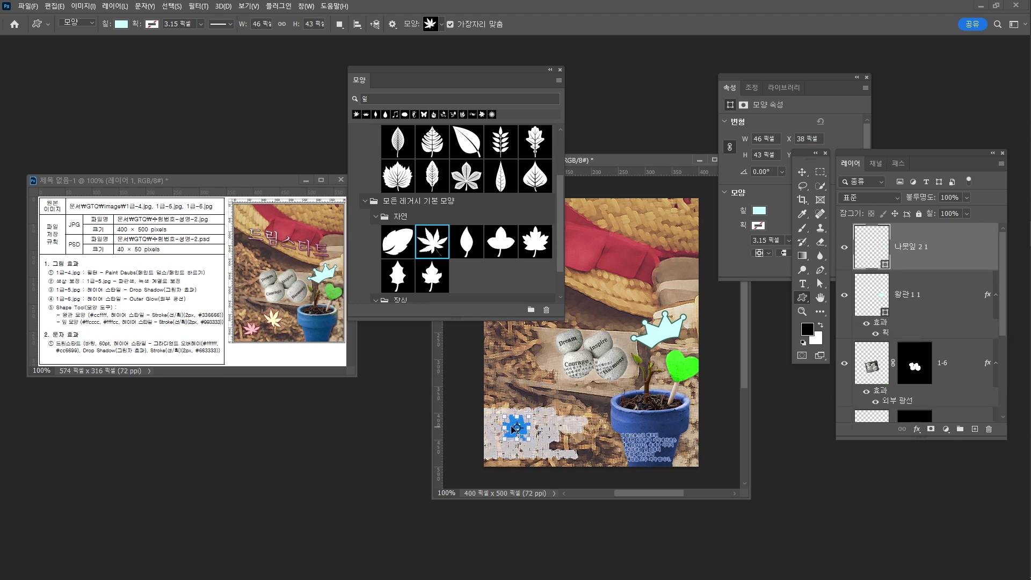
left_click_drag(542, 400, 584, 438)
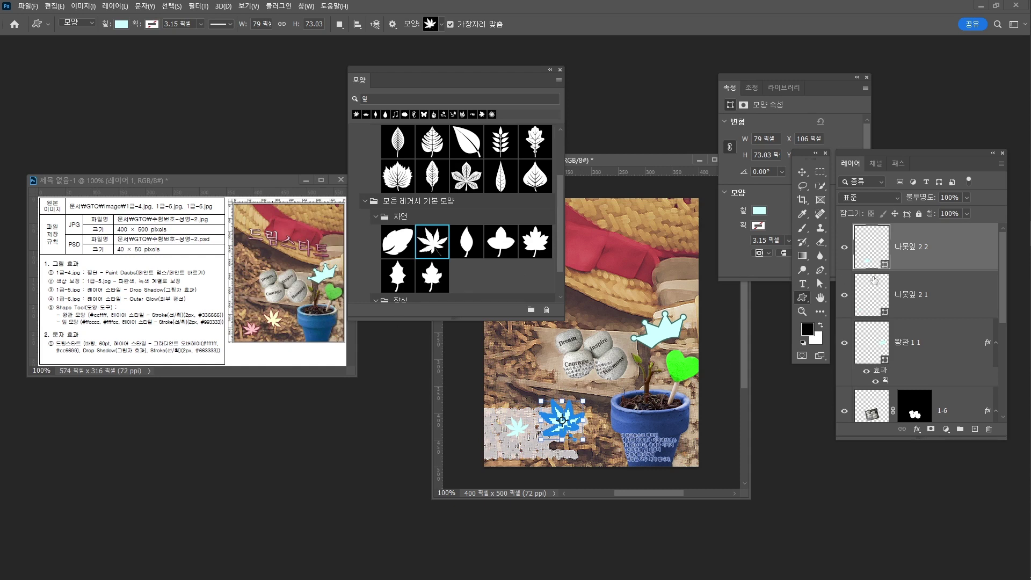
left_click(929, 296)
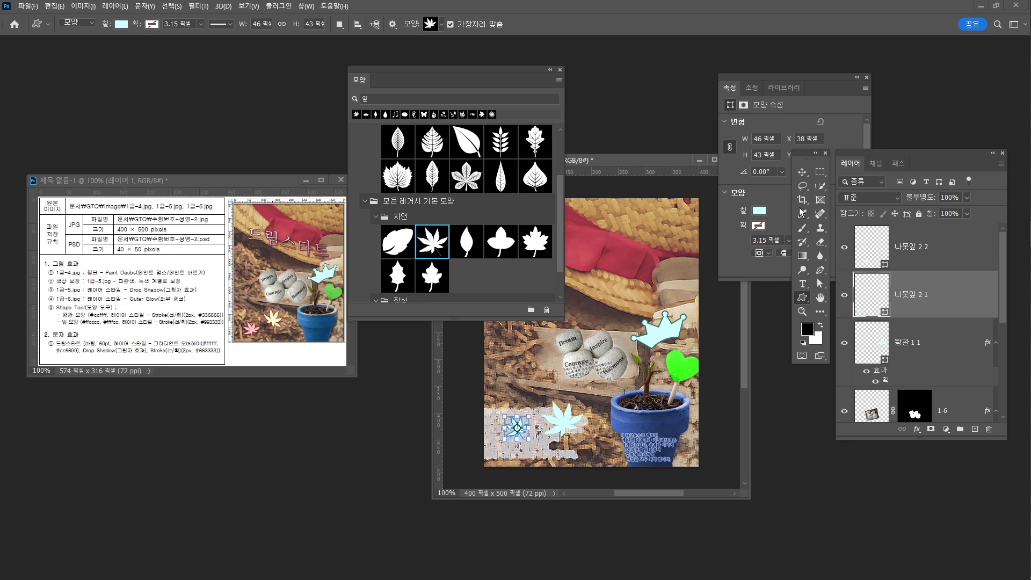
- Fill the small leaf with pink #ffcccc
left_click(760, 214)
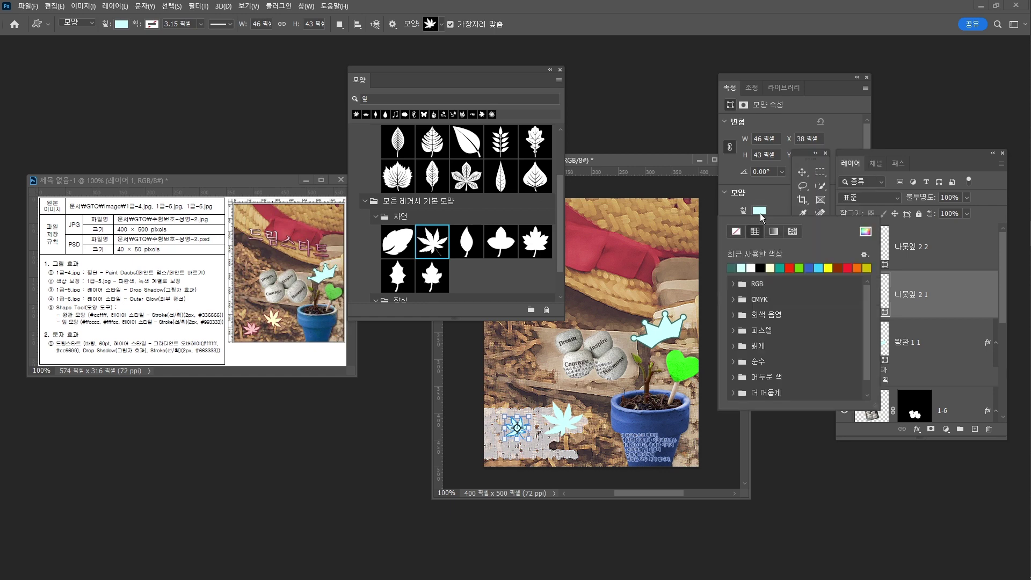
left_click(866, 233)
key("BackSpace")
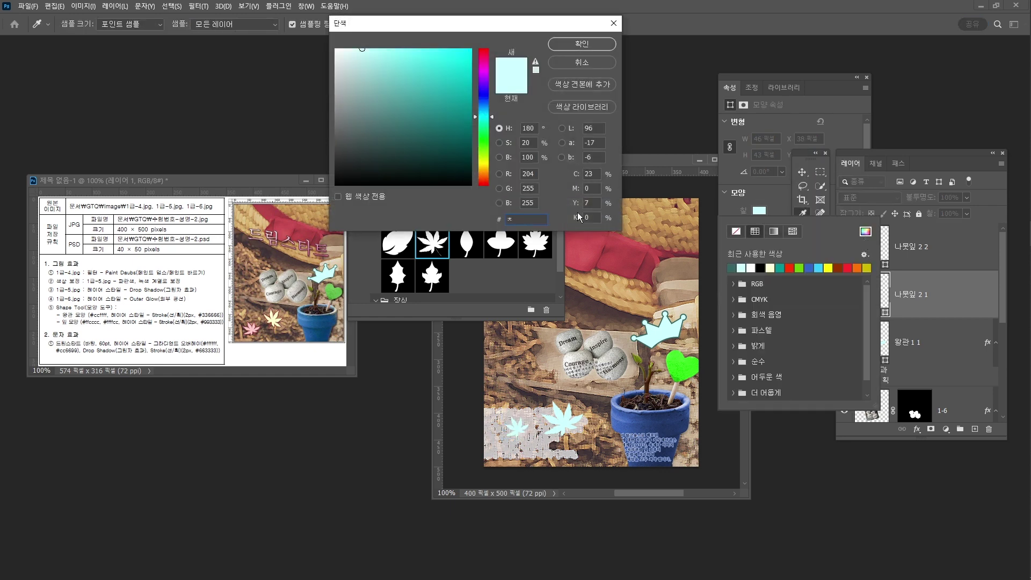
type("cc")
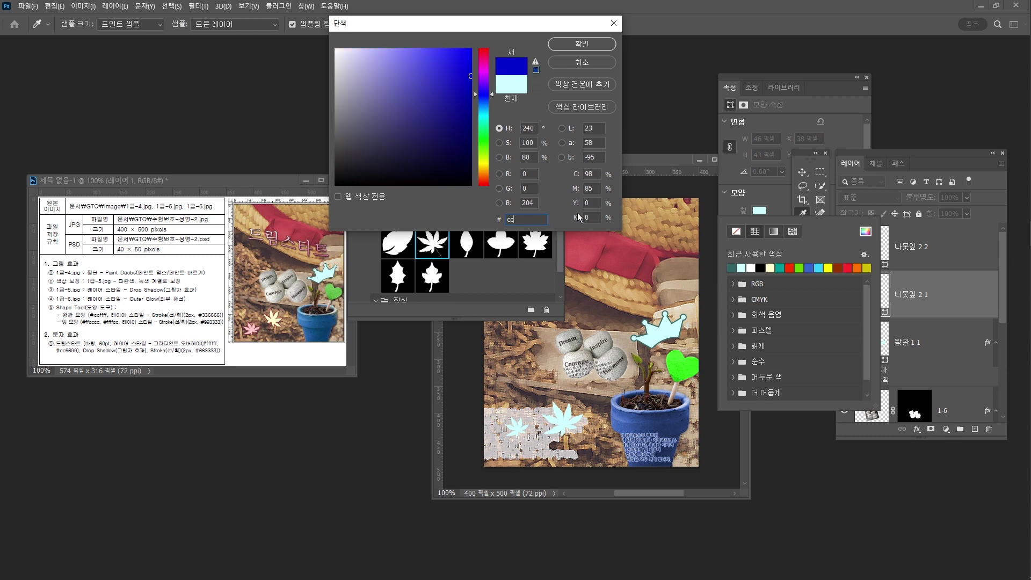
key("BackSpace")
key("BackSpace")
type("ffc")
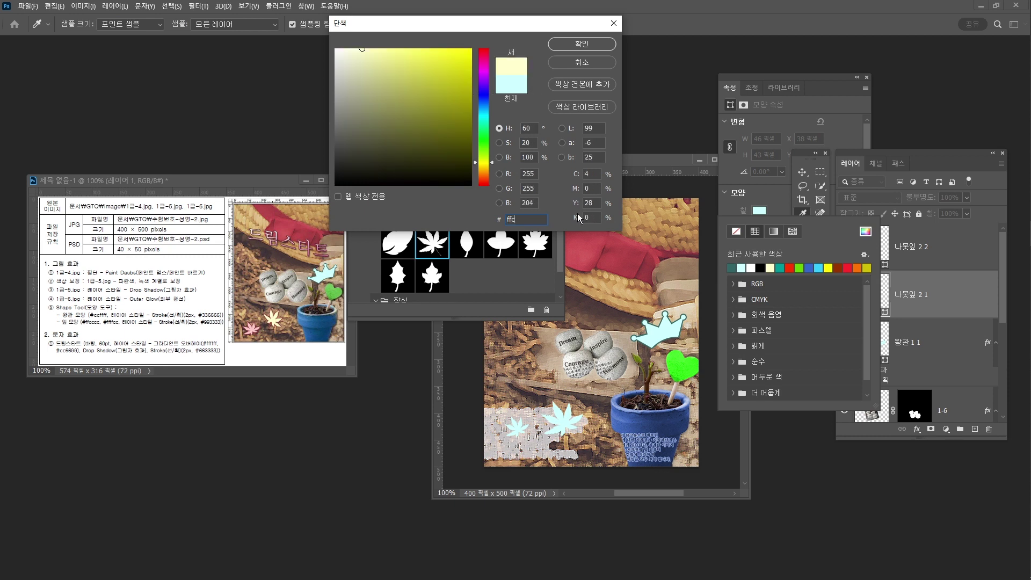
type("ccc")
key("Return")
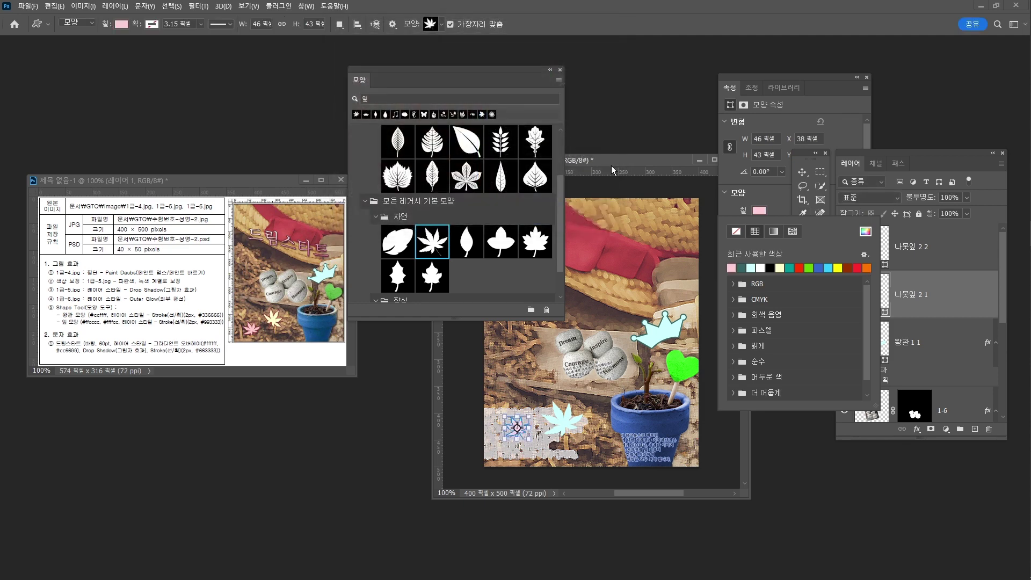
- Fill the larger leaf with pale yellow #ffffcc
left_click(942, 253)
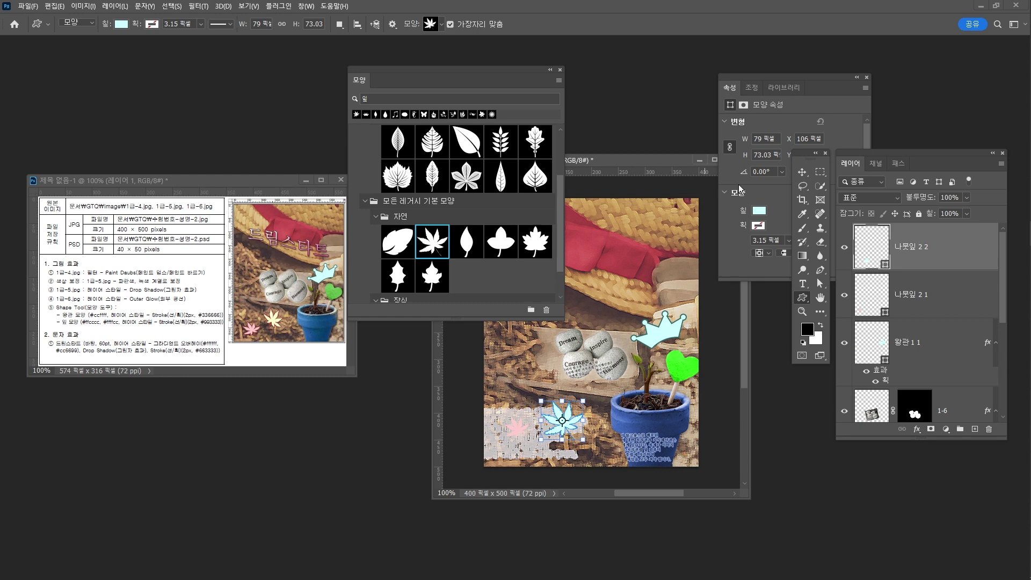
left_click(762, 211)
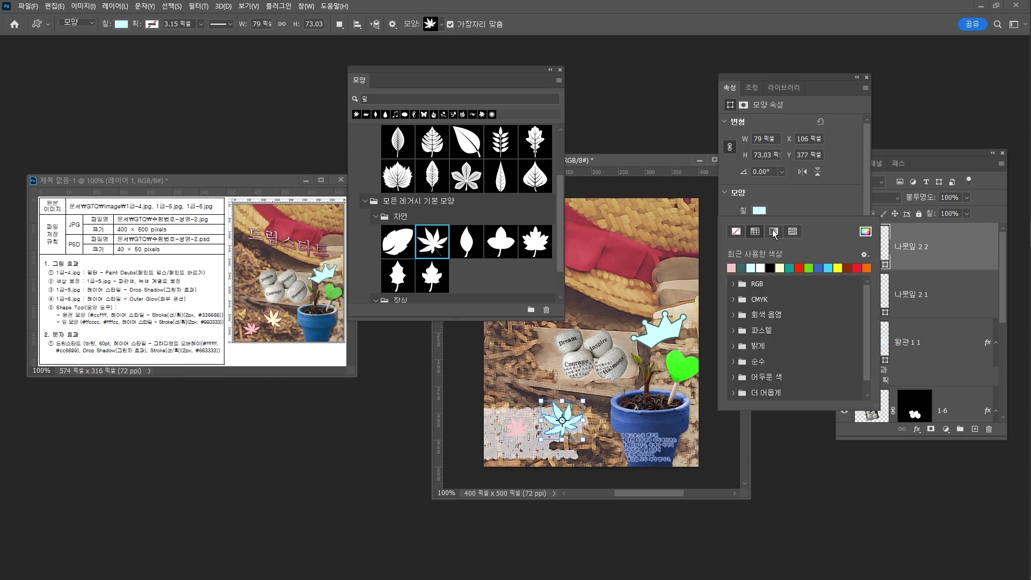
left_click(865, 231)
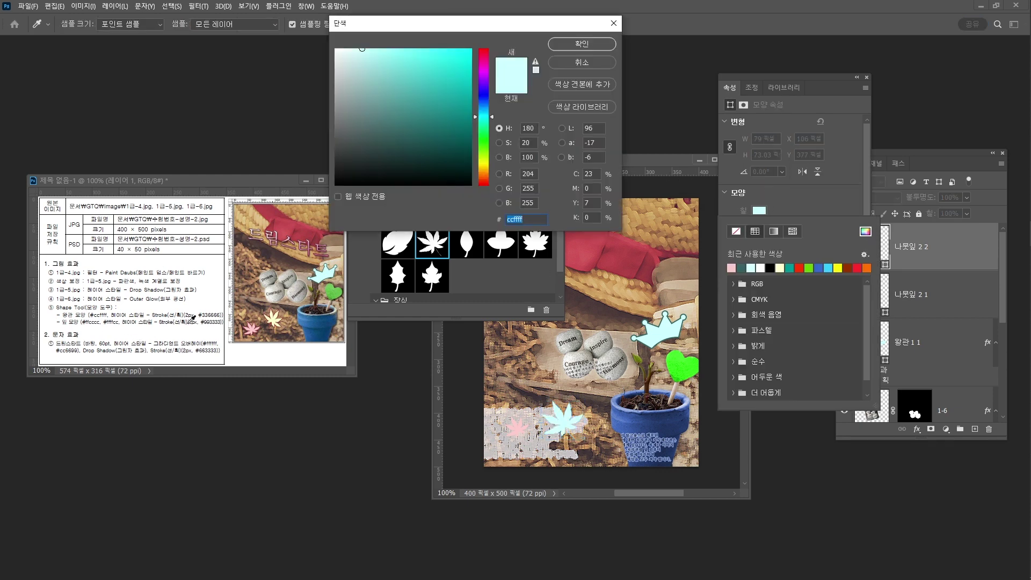
type("ffffcc")
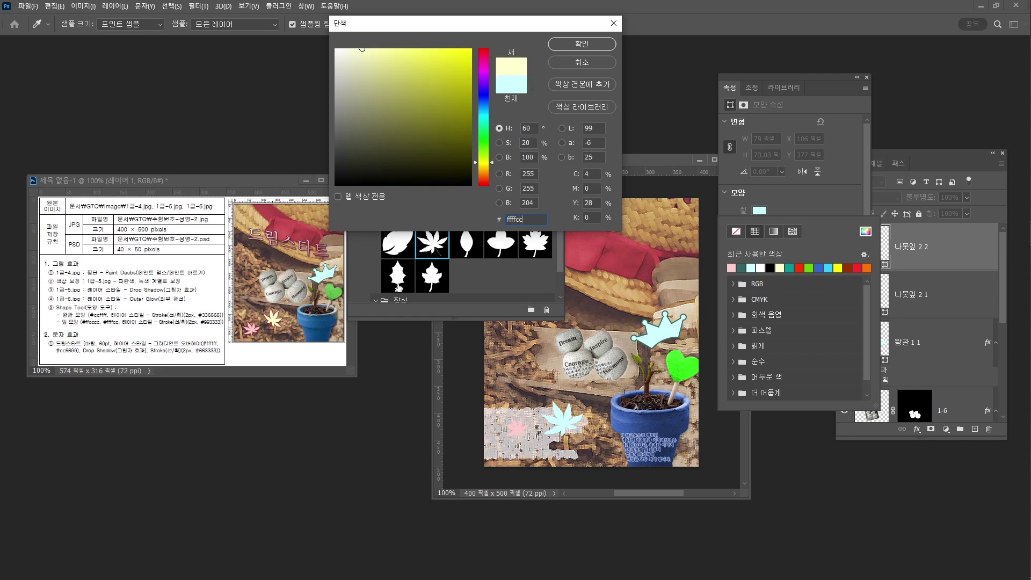
key("Return")
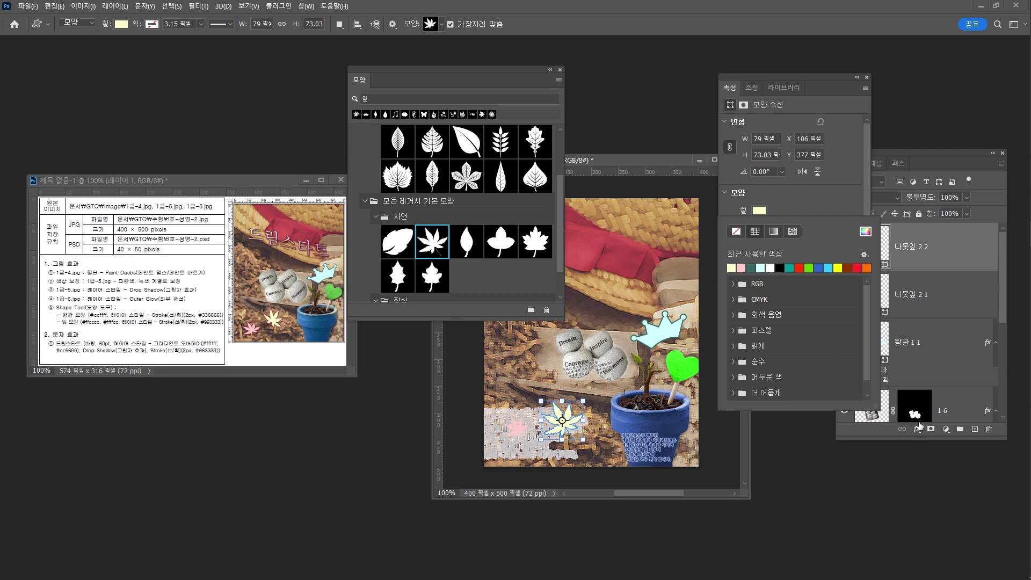
- Add a 2 px dark red #993333 stroke to the yellow leaf, then close the Shapes and Properties panels
left_click(916, 430)
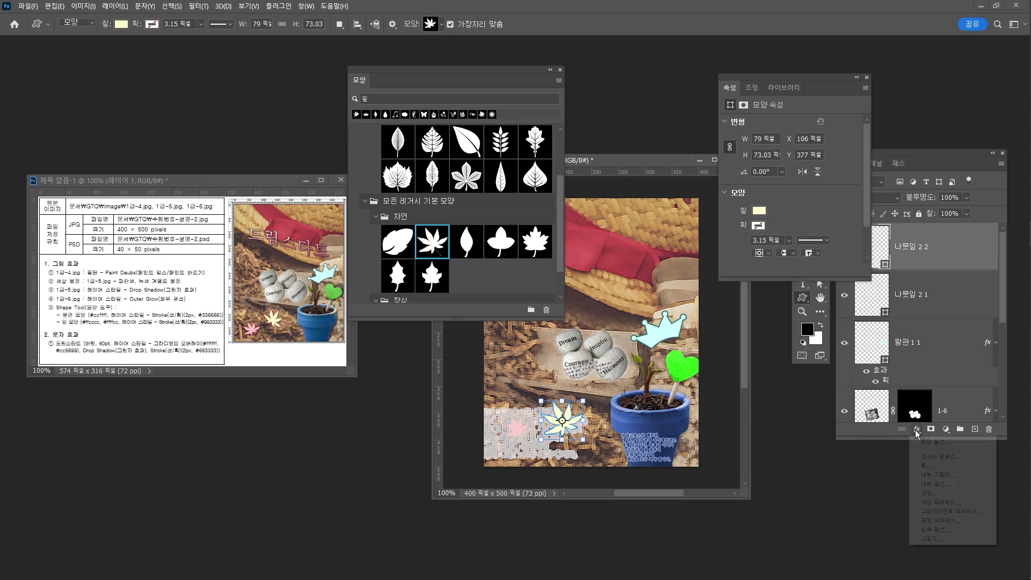
left_click(942, 466)
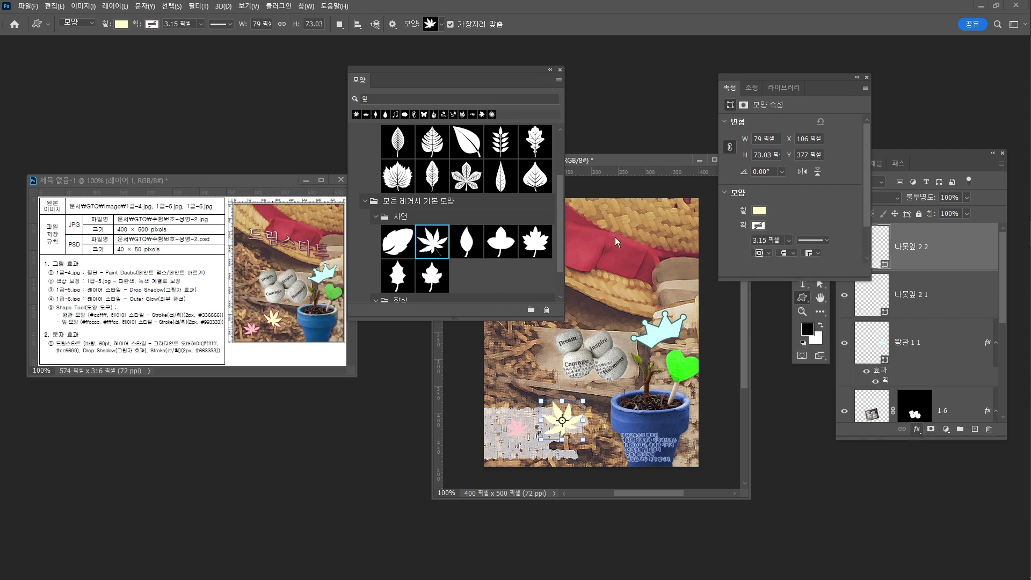
left_click(543, 209)
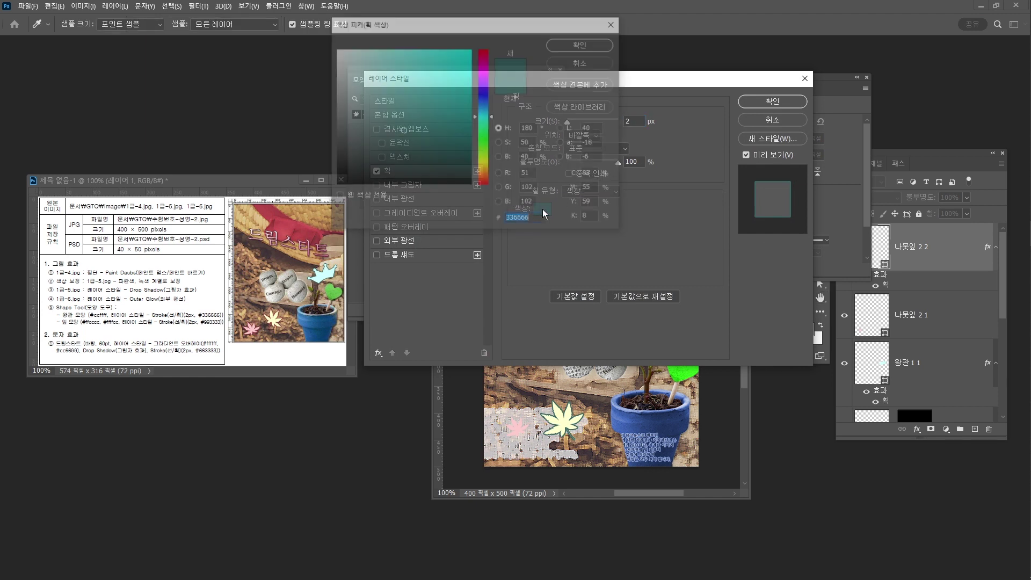
type("993")
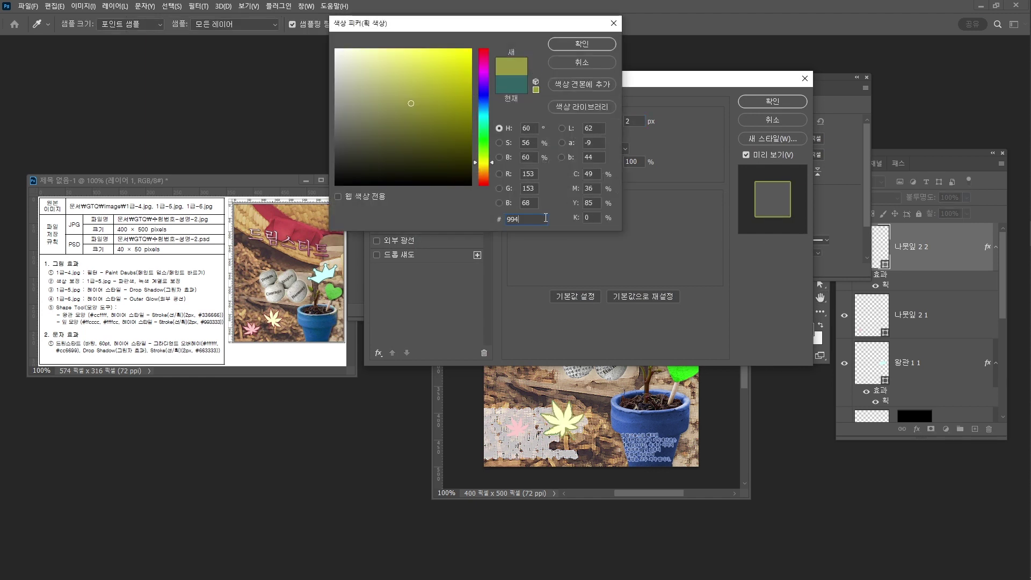
type("333")
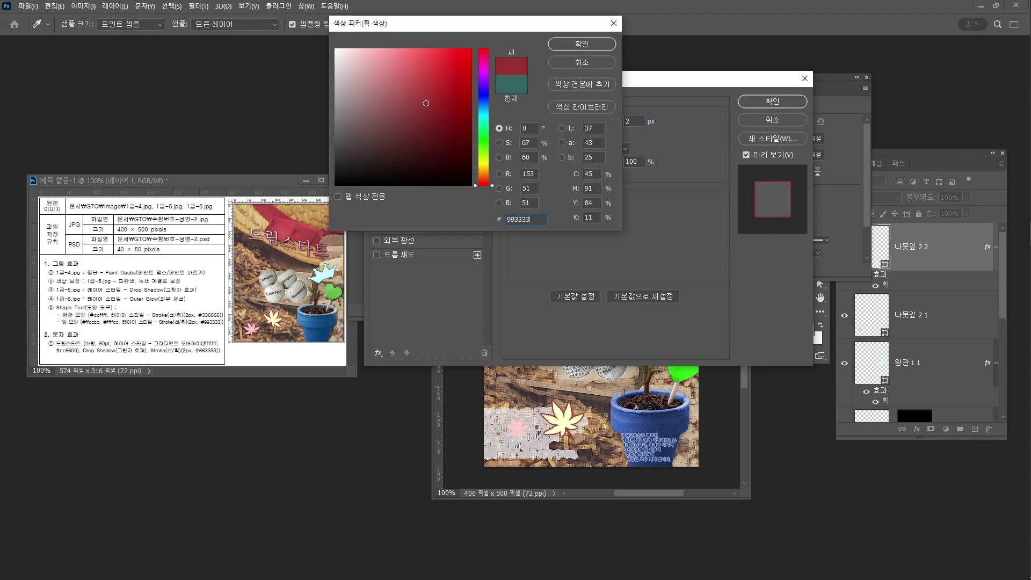
key("Return")
left_click(788, 104)
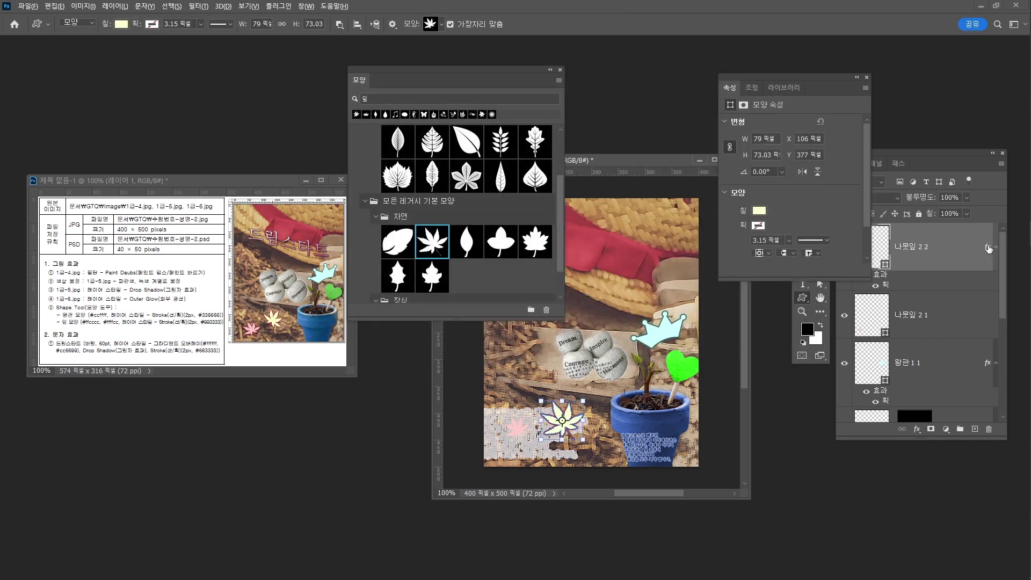
left_click(984, 248)
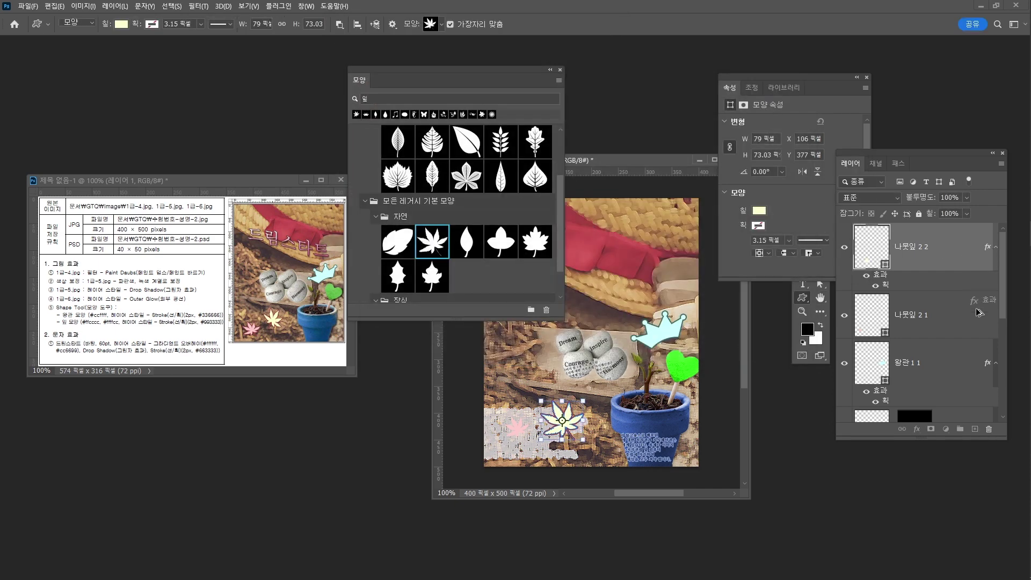
left_click(560, 70)
left_click(867, 77)
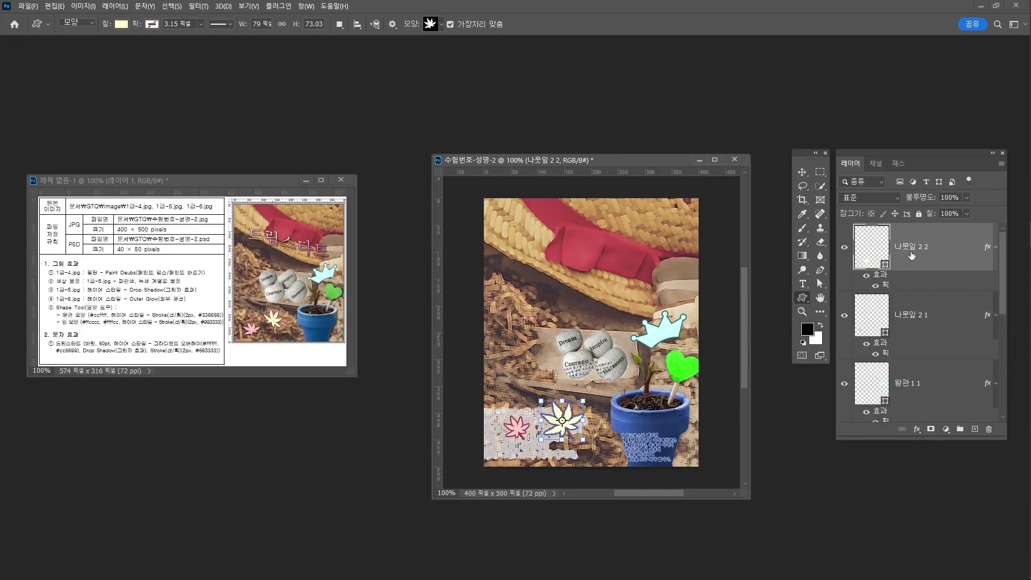
- Flip the pale yellow leaf horizontally, rotate it, and nudge it up and right
key("ctrl+t")
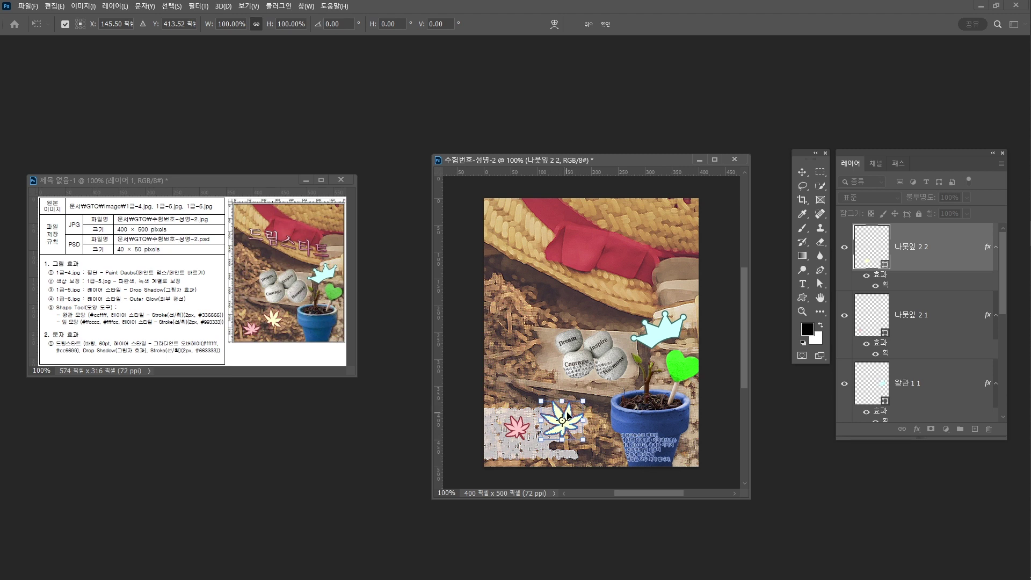
right_click(568, 415)
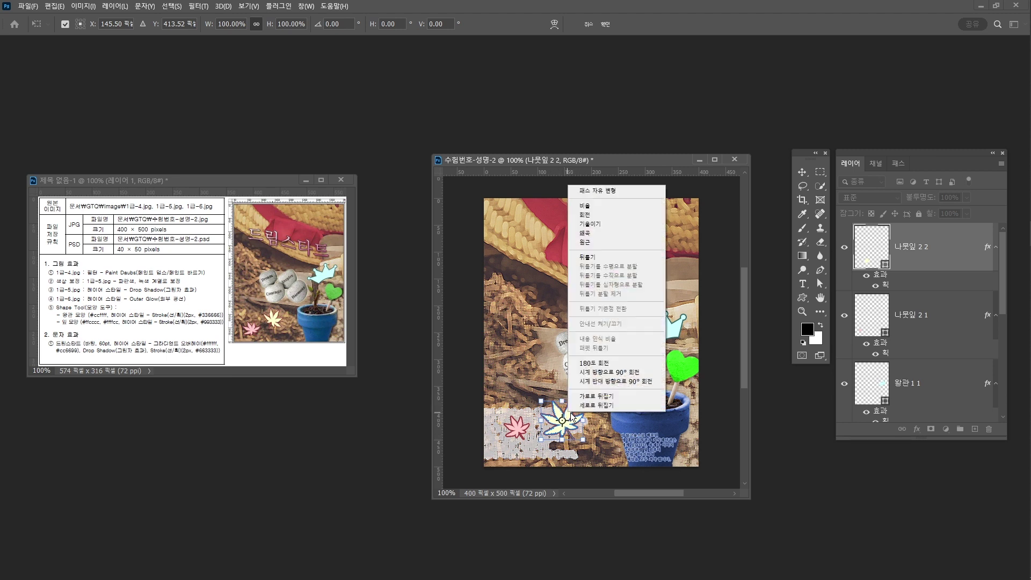
left_click(614, 398)
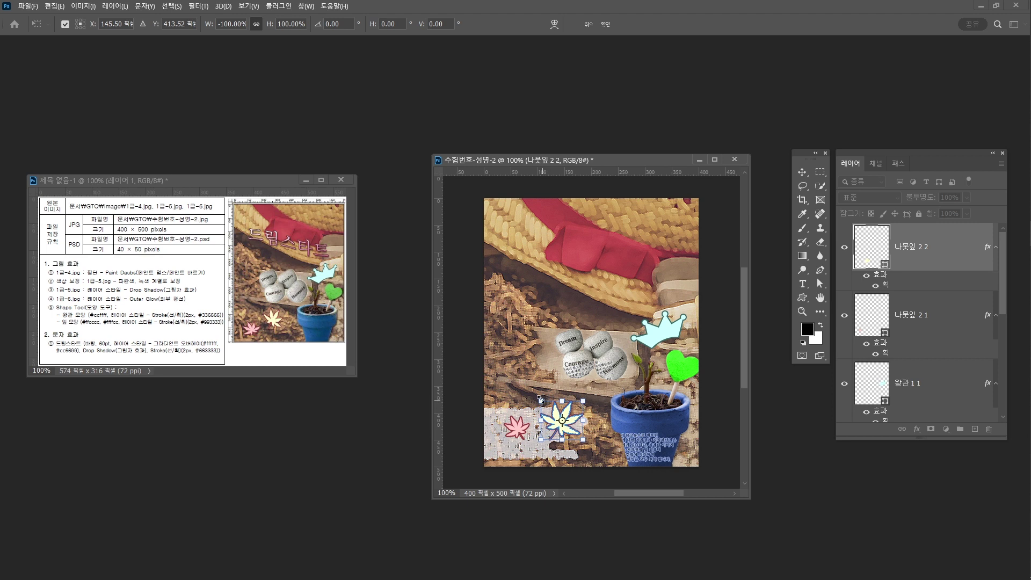
left_click_drag(541, 399, 539, 396)
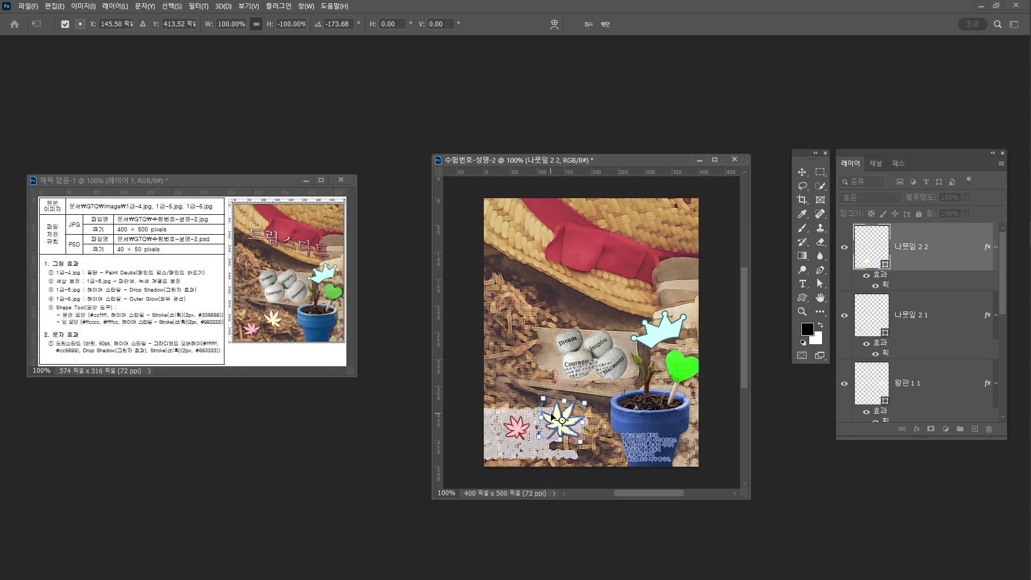
mouse_move(578, 428)
left_mouse_down()
mouse_move(585, 419)
mouse_move(576, 427)
left_mouse_up()
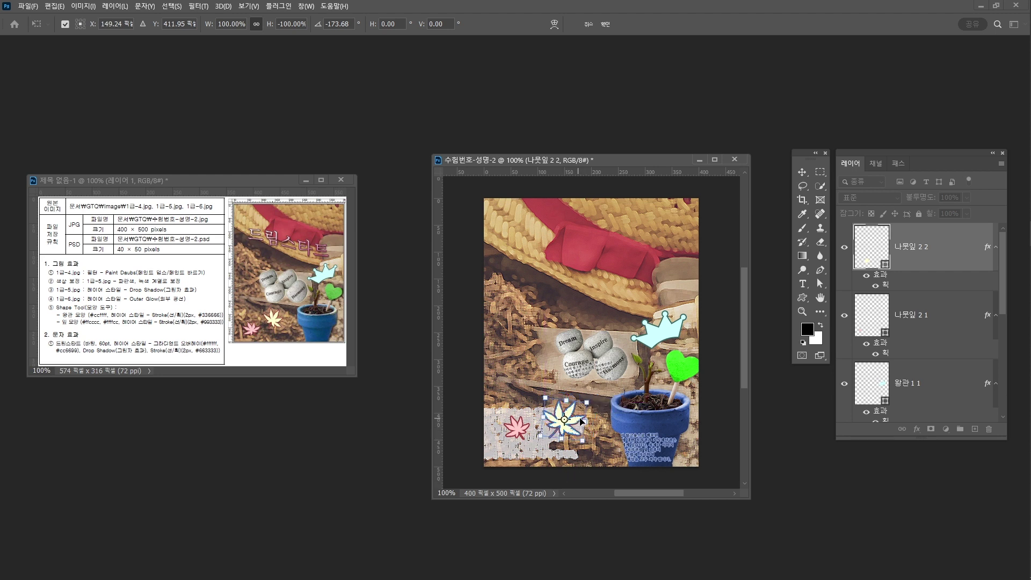
left_click_drag(582, 422, 586, 422)
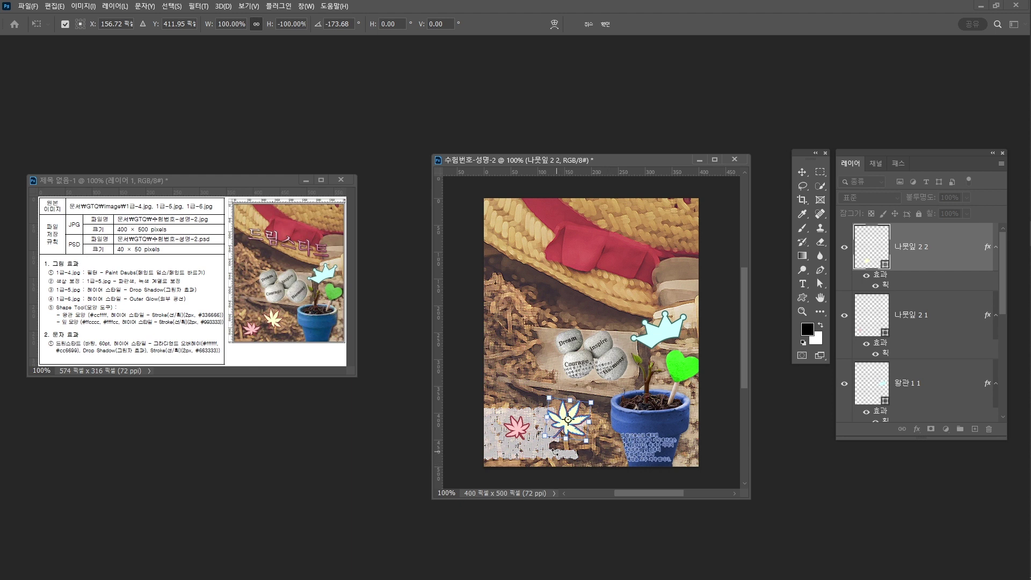
- Commit the yellow leaf's transform, shift the pink 나뭇잎 2 1 leaf down-right, and reselect 나뭇잎 2 2
key("Return")
left_click(902, 304)
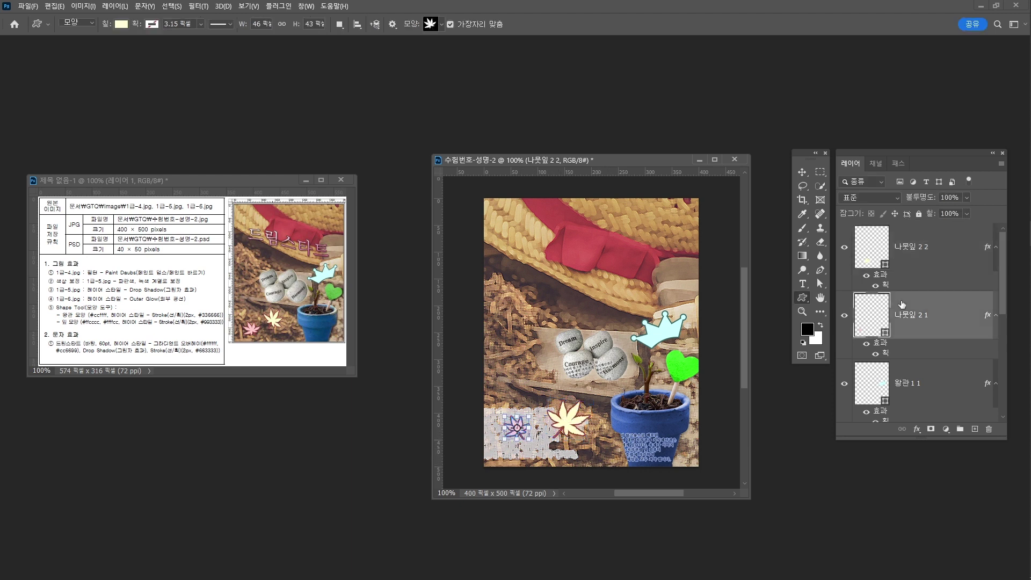
key("ctrl+t")
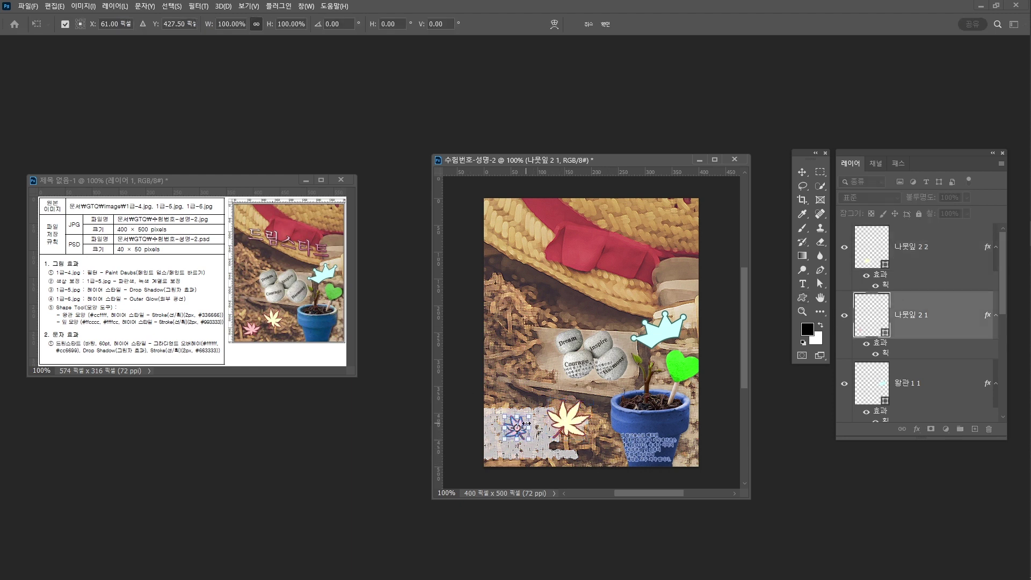
left_click_drag(526, 427, 528, 436)
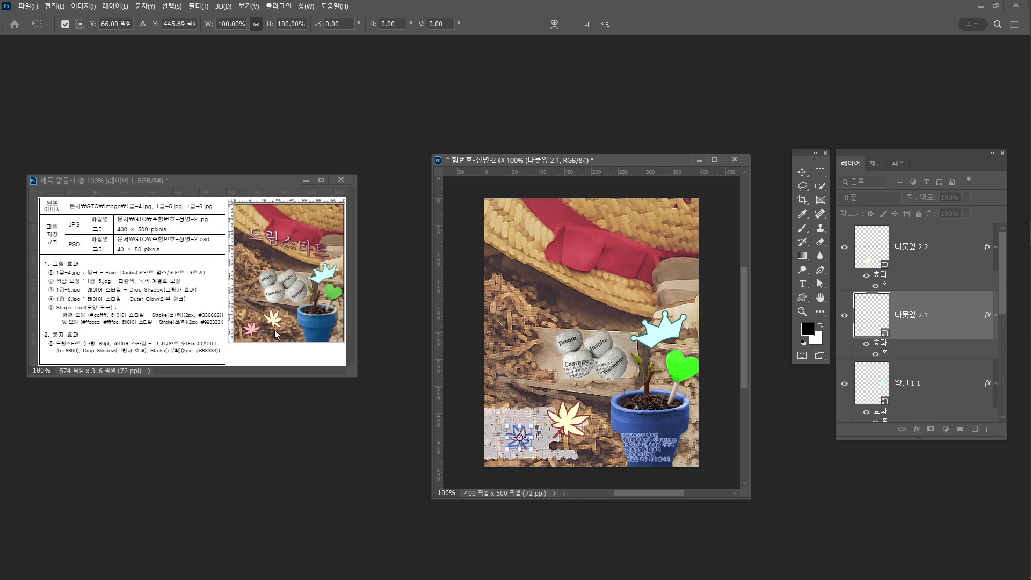
key("Return")
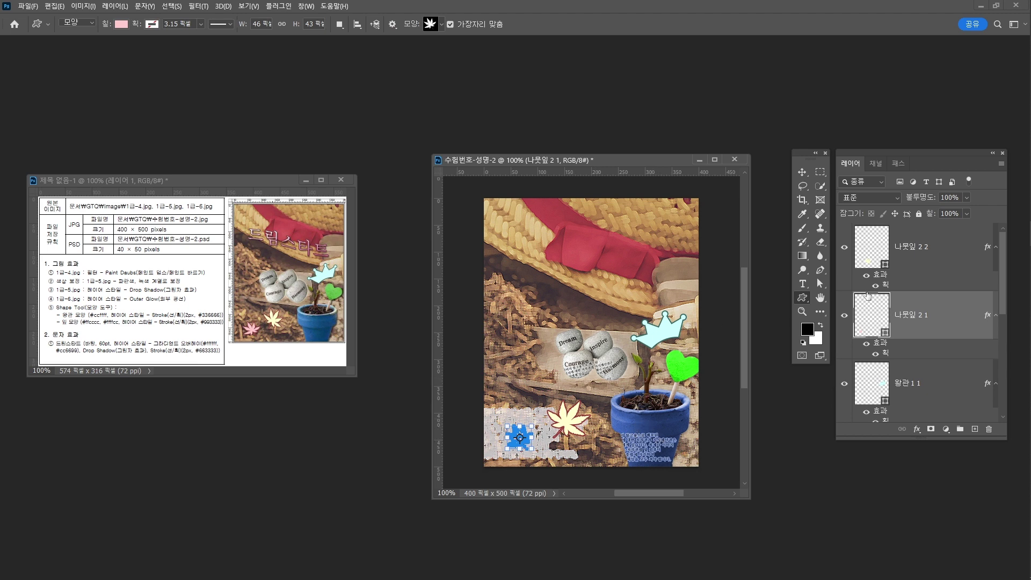
key("v")
left_click(966, 240)
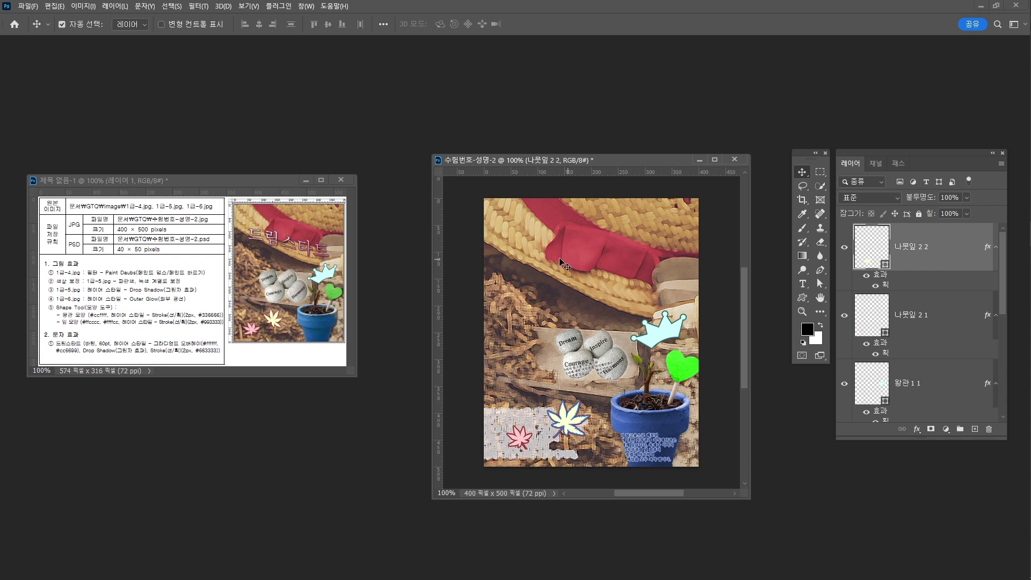
- Type the title 드림스타트 in the 바탕 font near the top of the poster
right_click(802, 283)
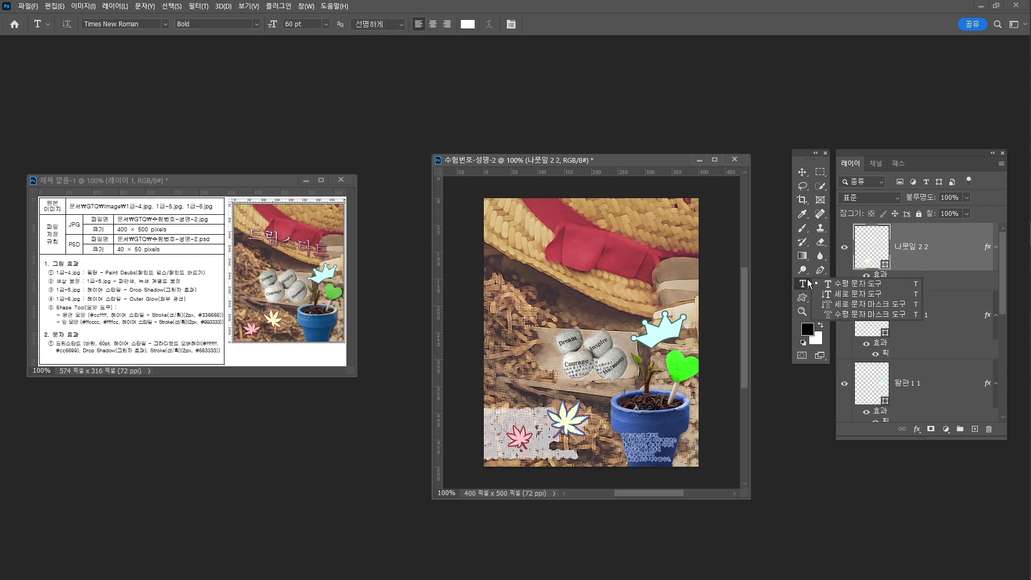
left_click(838, 284)
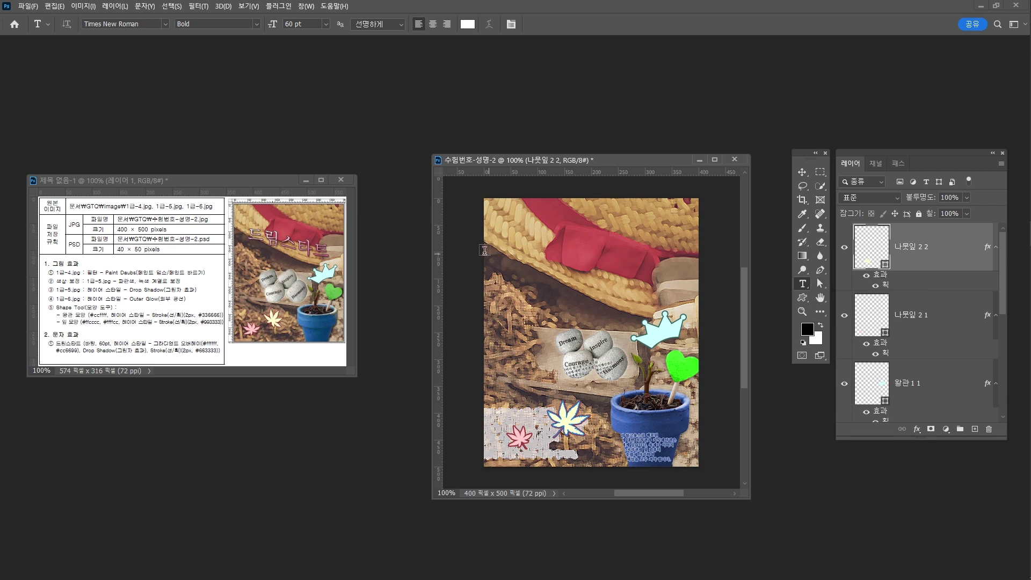
left_click(112, 24)
type("바탕")
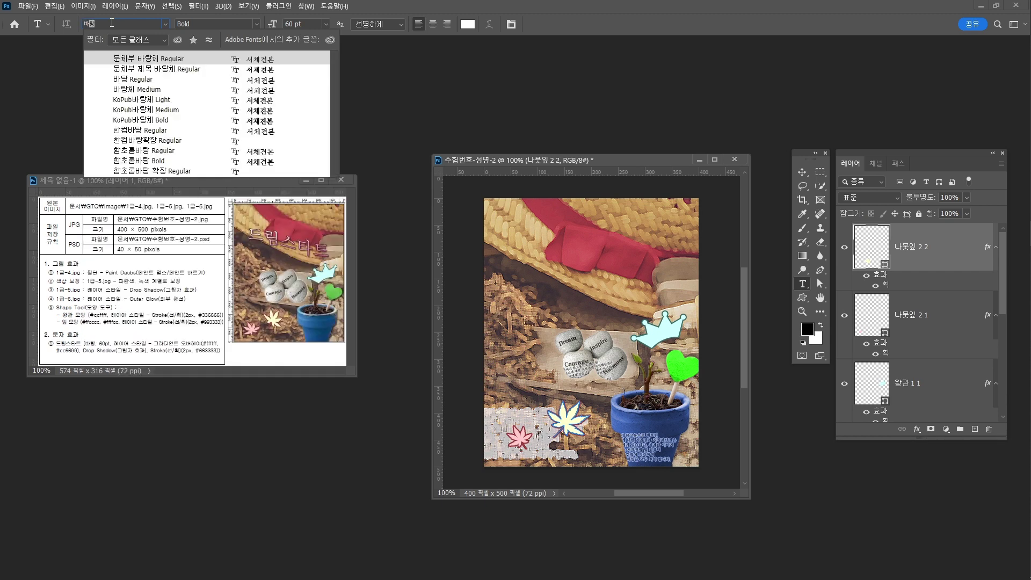
left_click(173, 80)
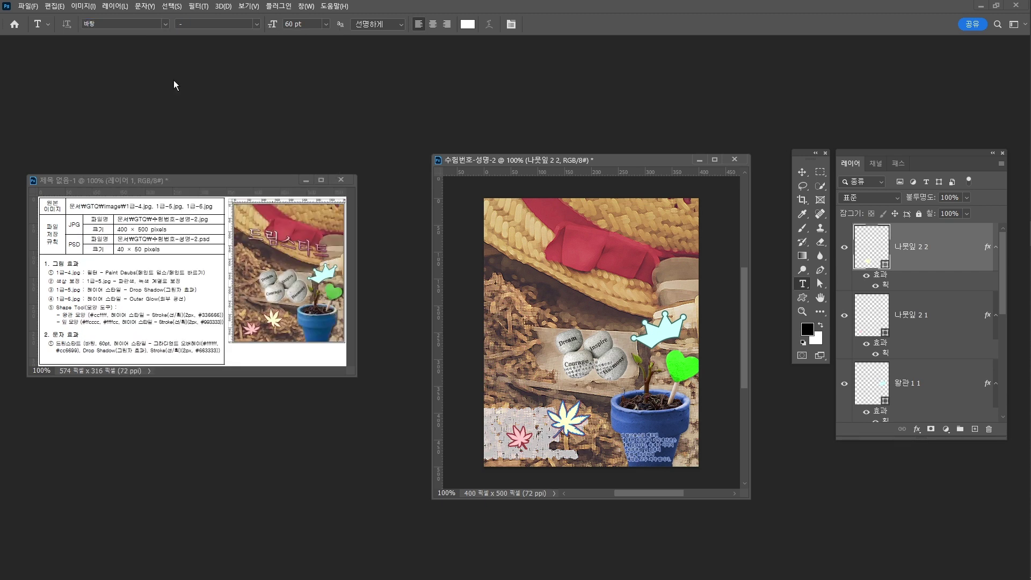
left_click(526, 259)
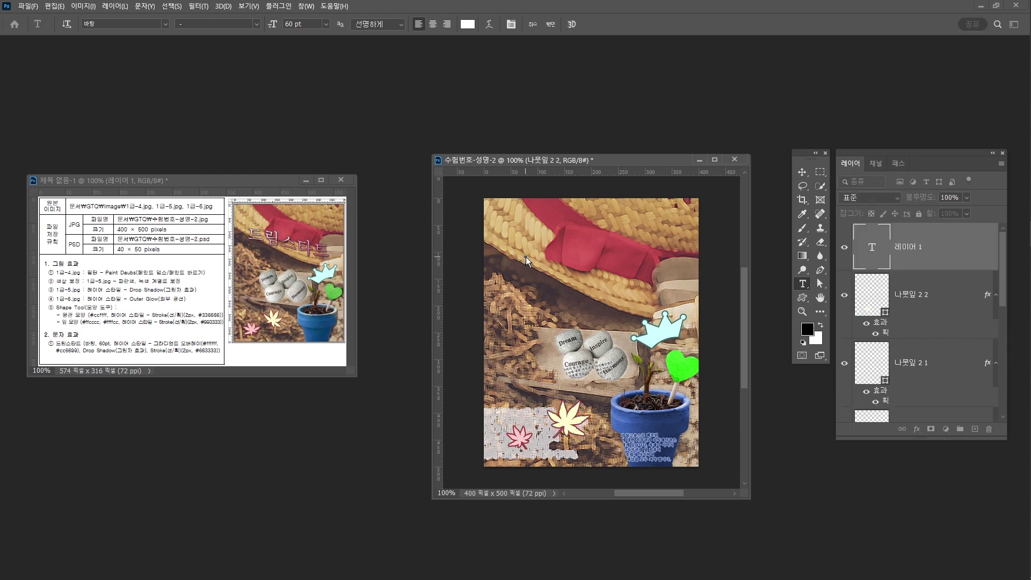
type("드")
type("림스타트")
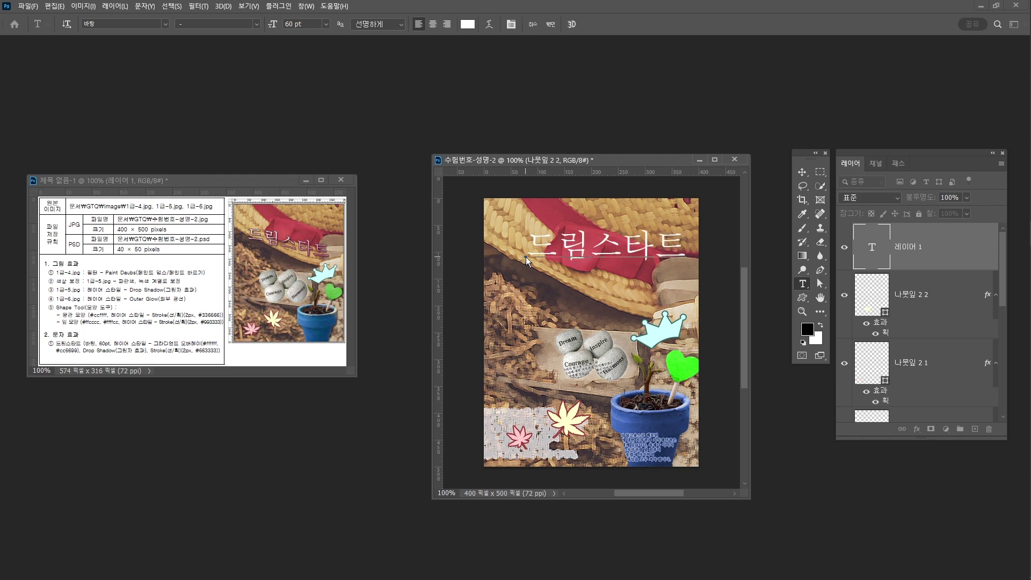
key("ctrl")
key("ctrl+a")
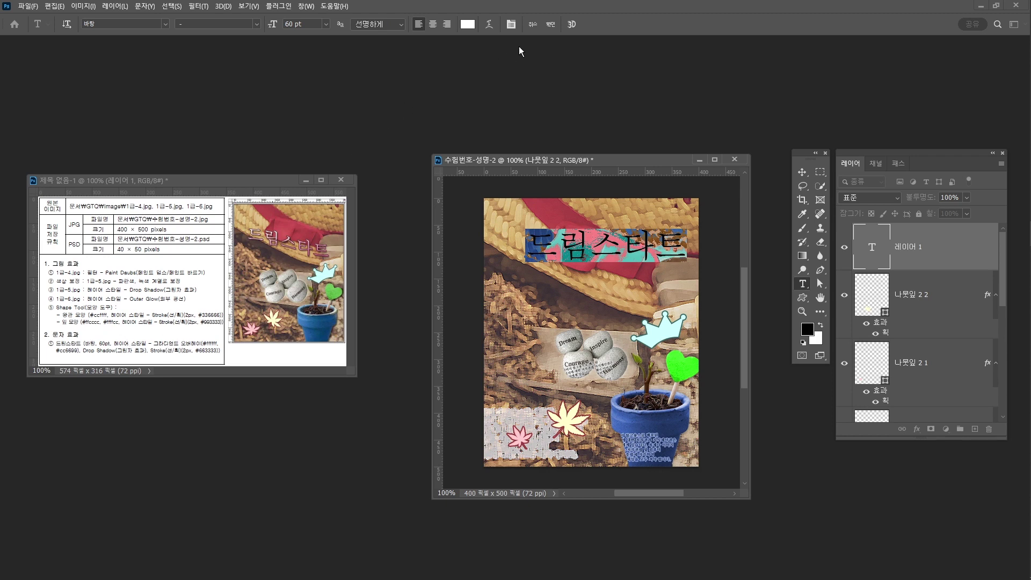
left_click(552, 26)
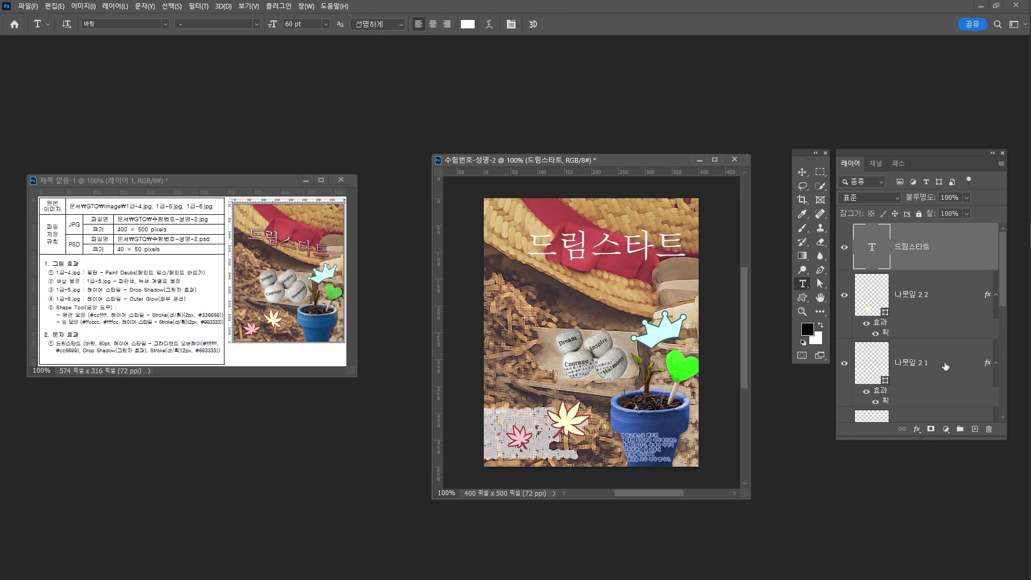
- Add a white-to-pink (#ffffff to #cc6699) Gradient Overlay to the title
left_click(916, 430)
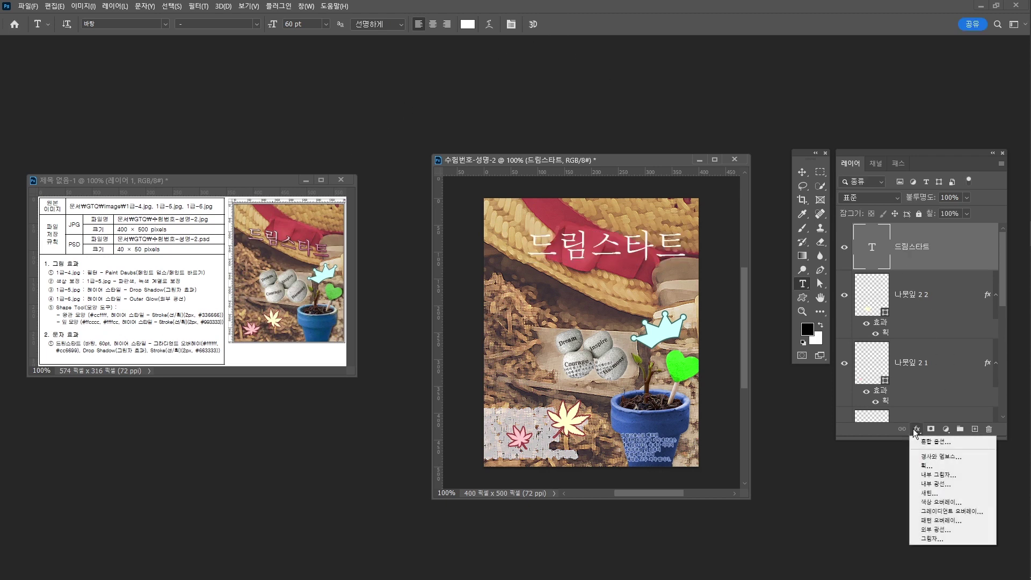
left_click(955, 511)
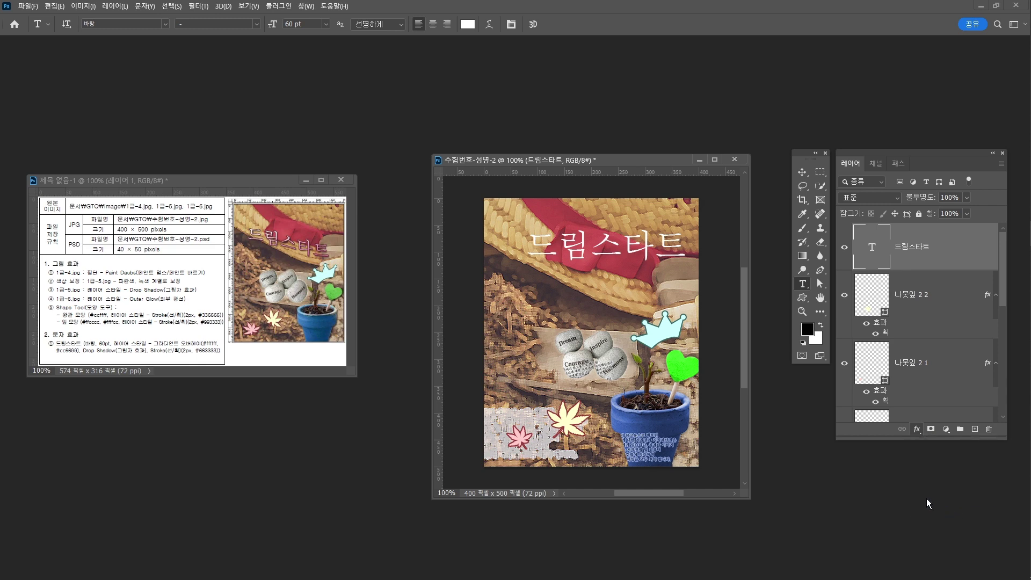
left_click(585, 151)
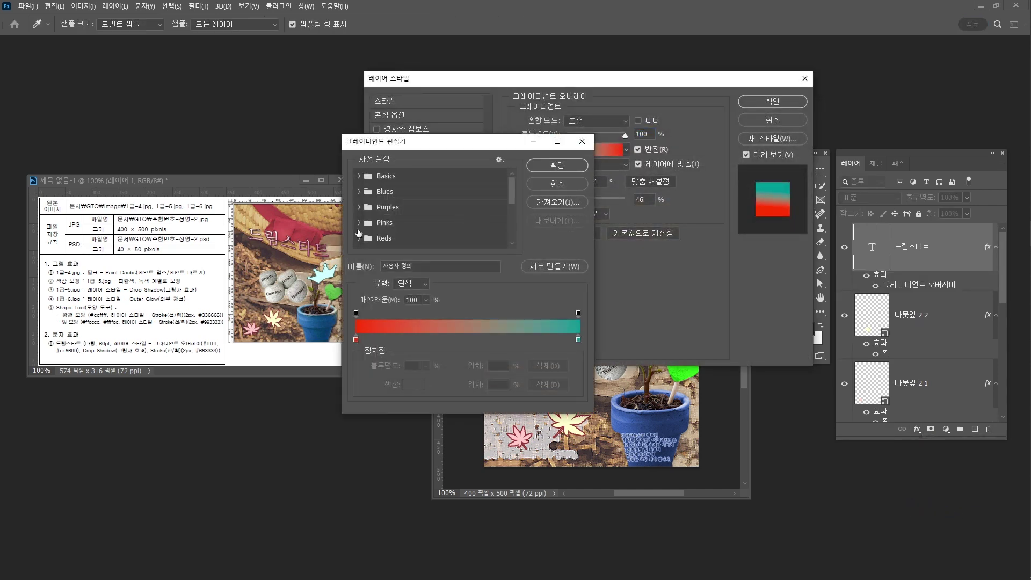
double_click(356, 340)
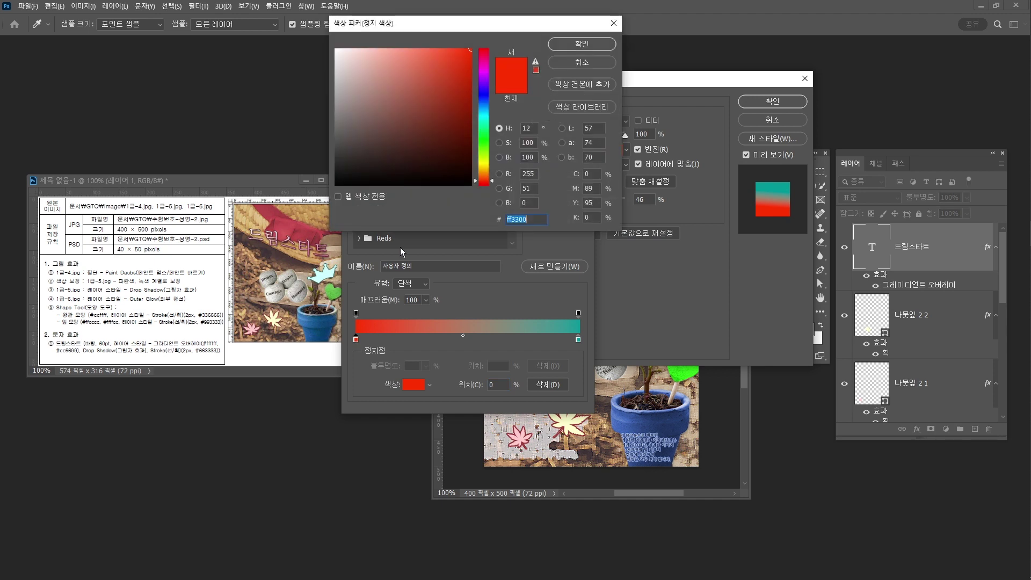
type("ffffff")
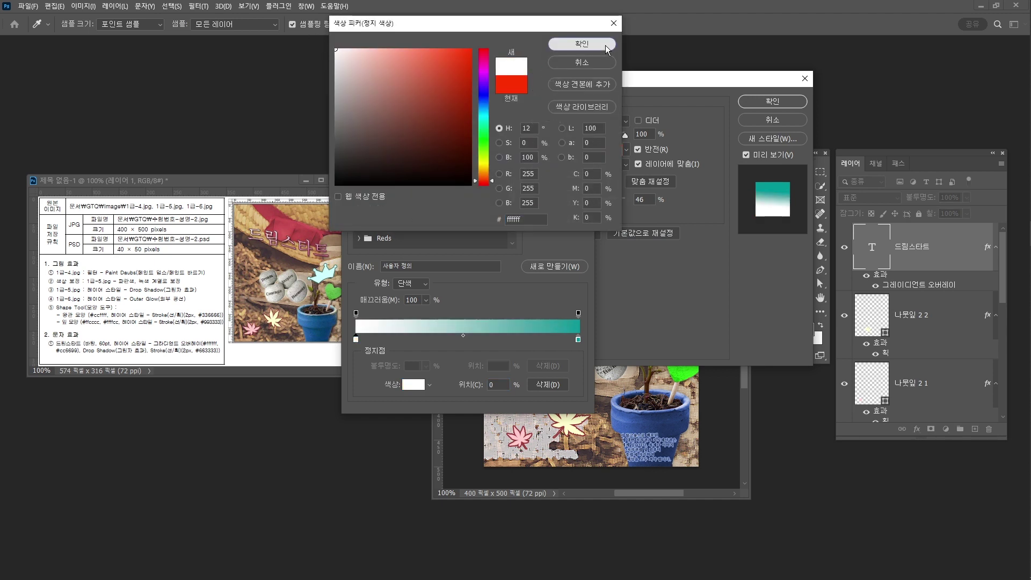
left_click(582, 43)
left_click(578, 339)
double_click(577, 340)
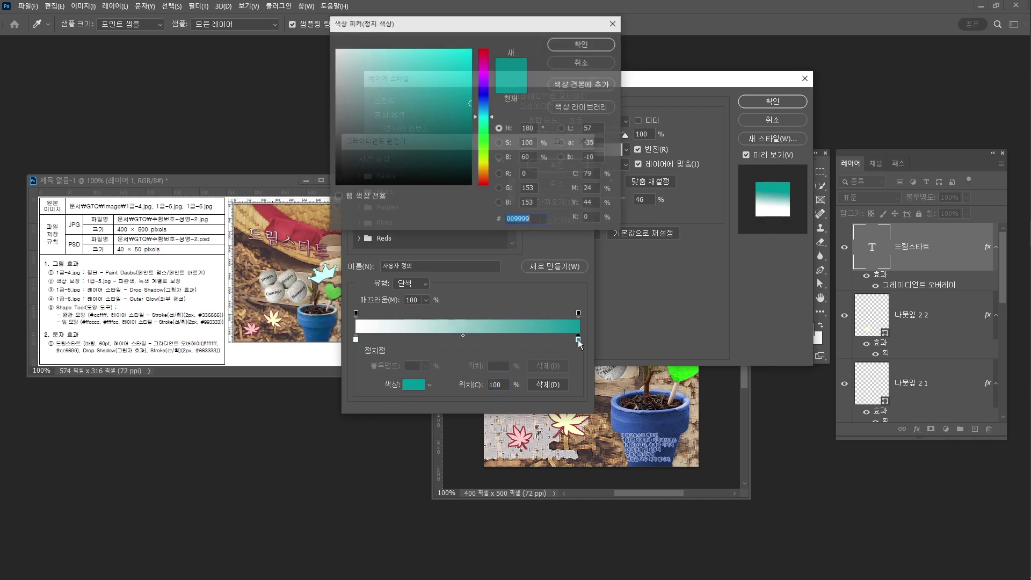
type("ㅊ")
key("BackSpace")
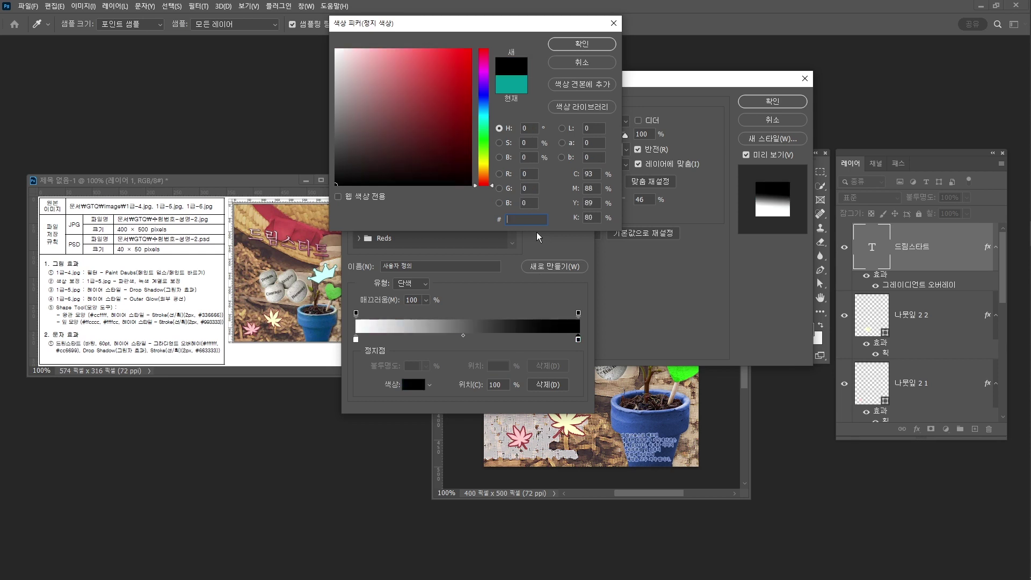
type("cc6")
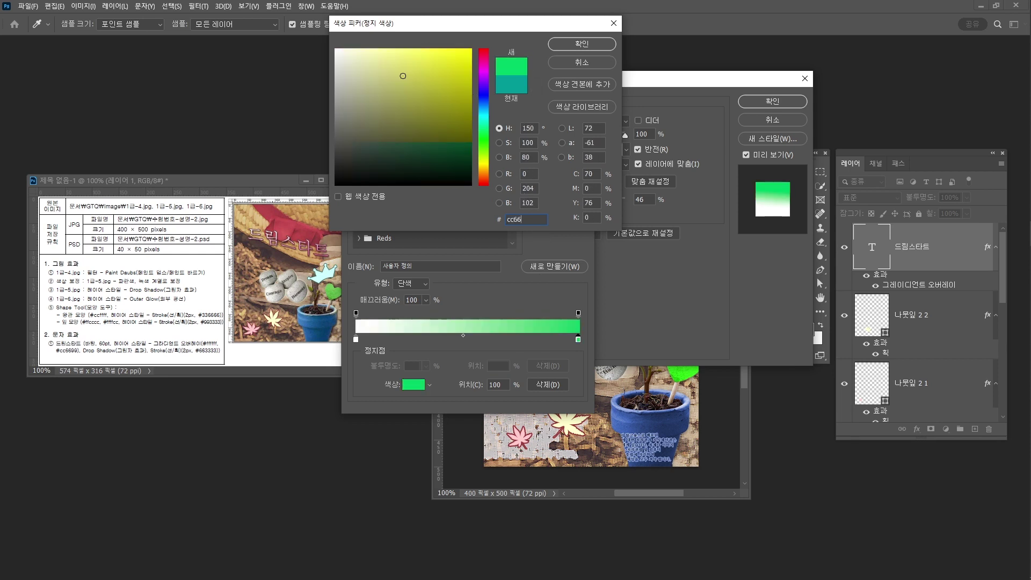
type("699")
key("Return")
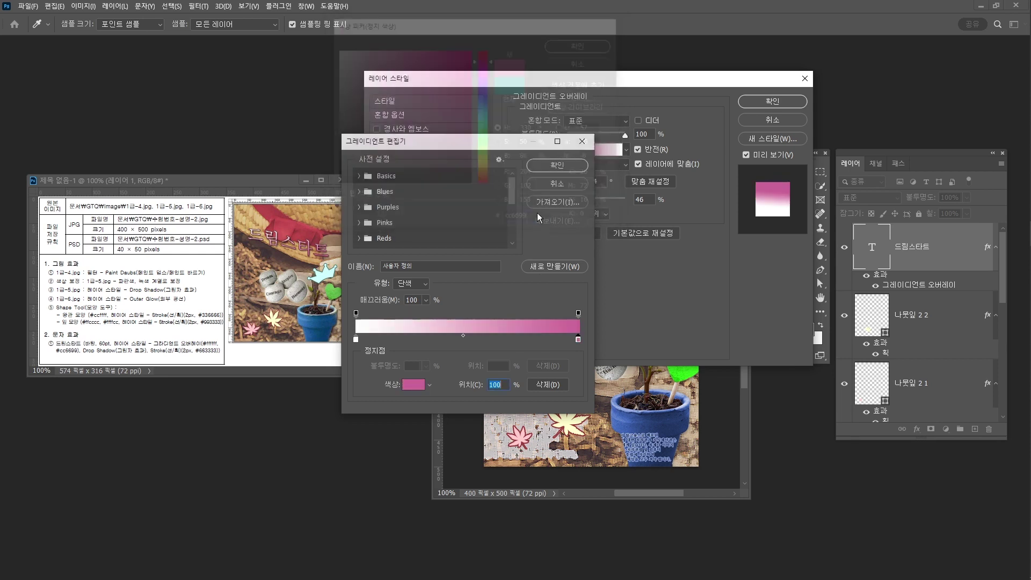
left_click(567, 167)
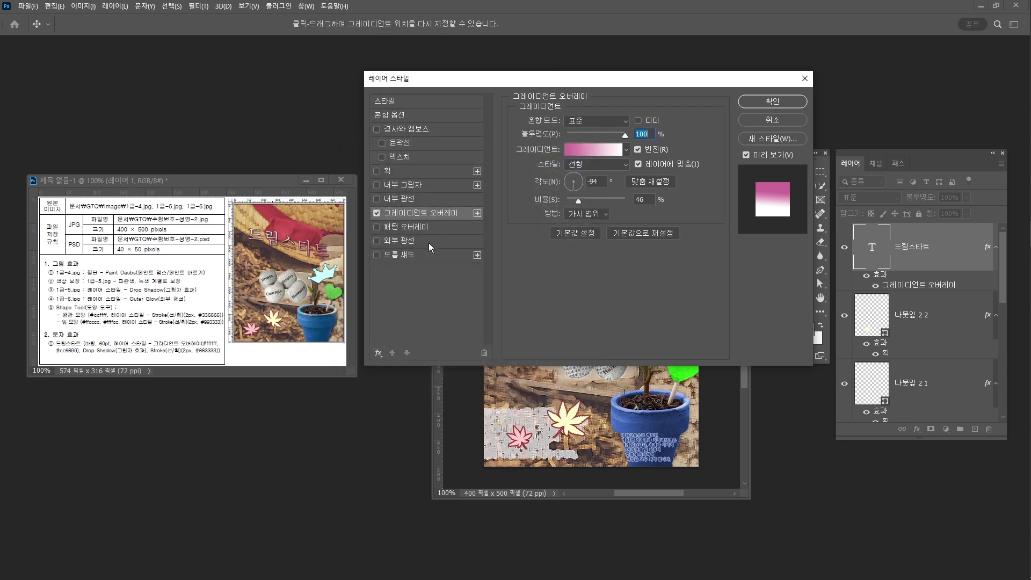
- Add a Drop Shadow and a dark red #663333 stroke to the title
left_click(404, 257)
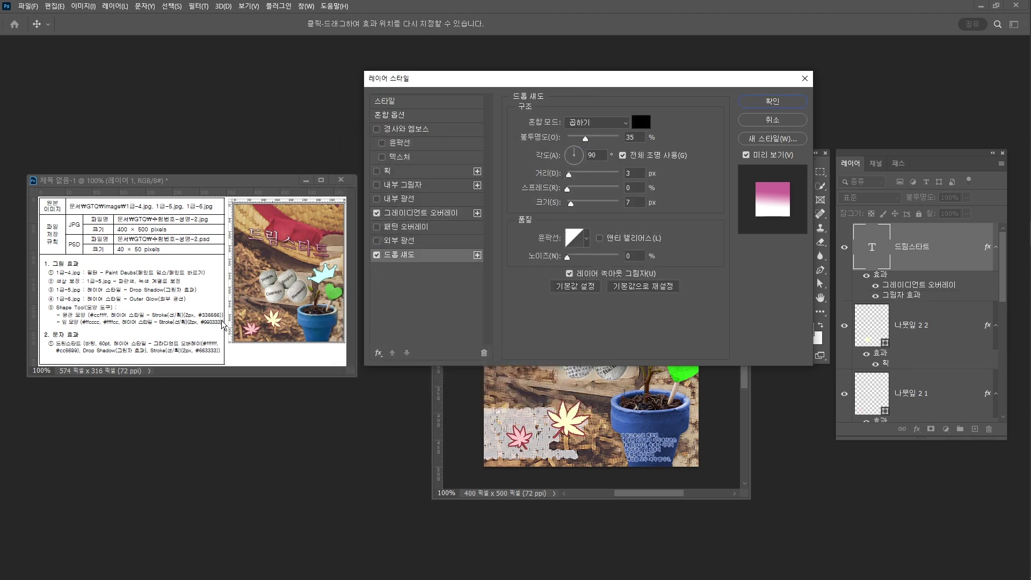
left_click(401, 171)
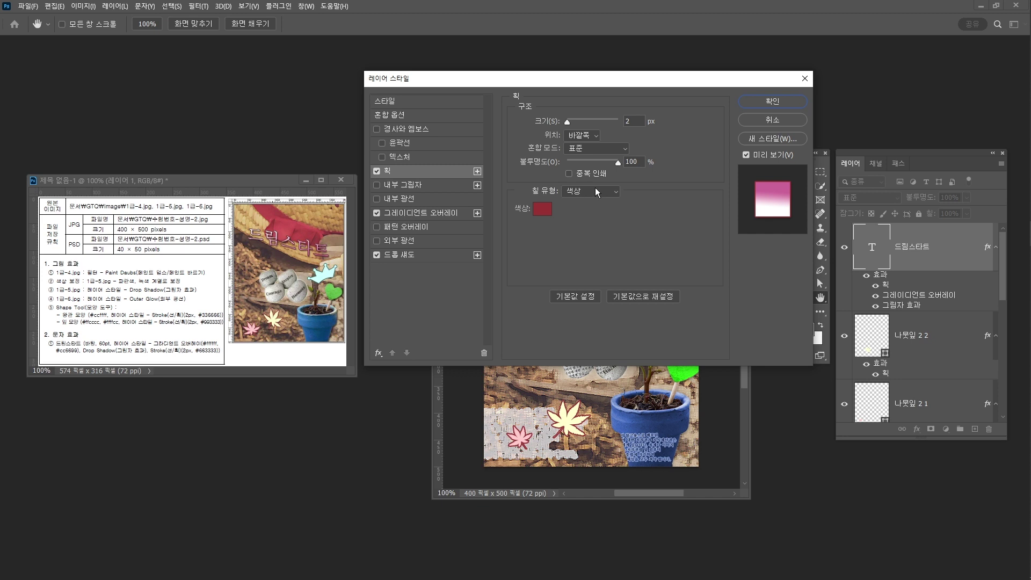
left_click(540, 210)
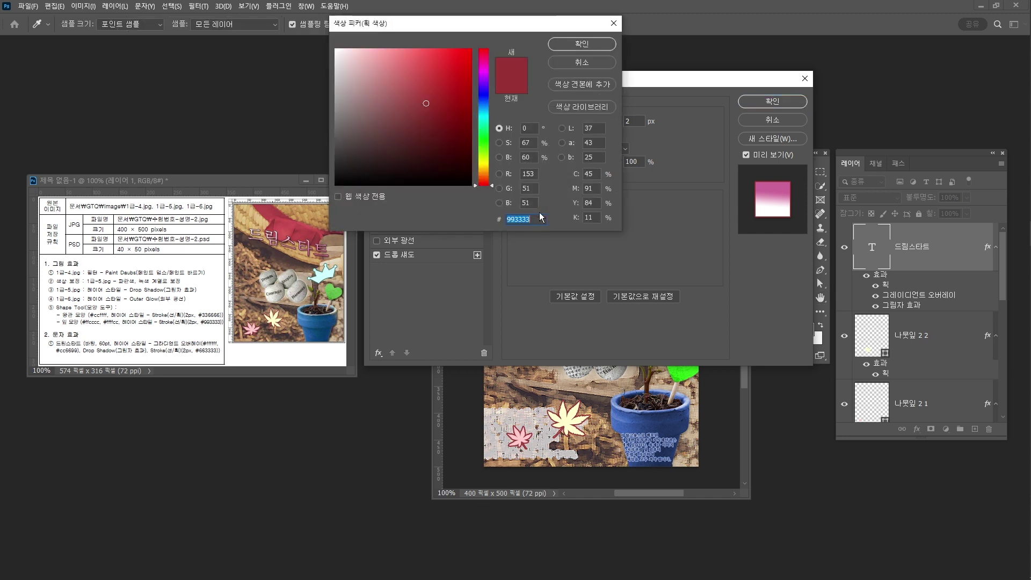
type("663333")
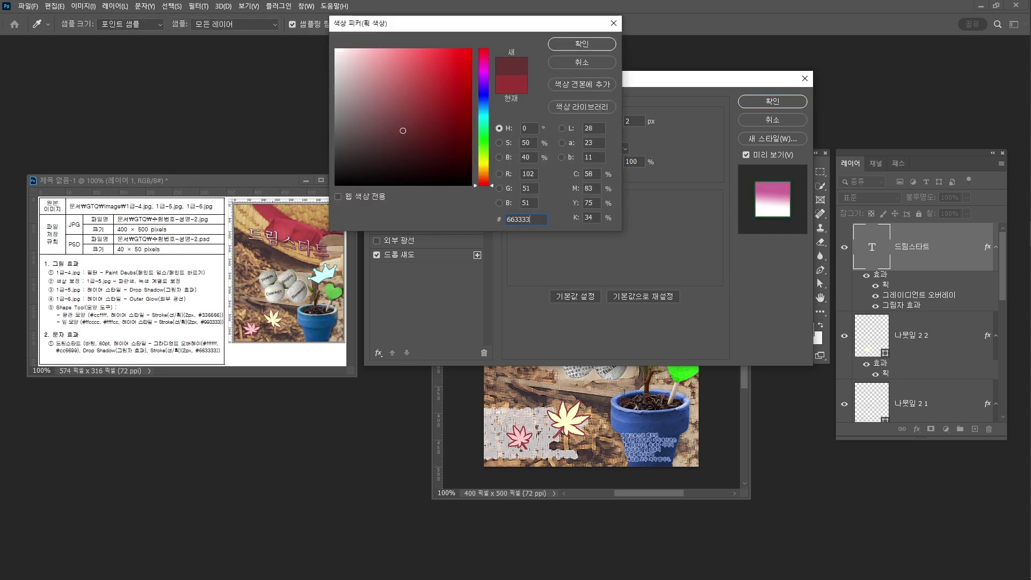
key("Return")
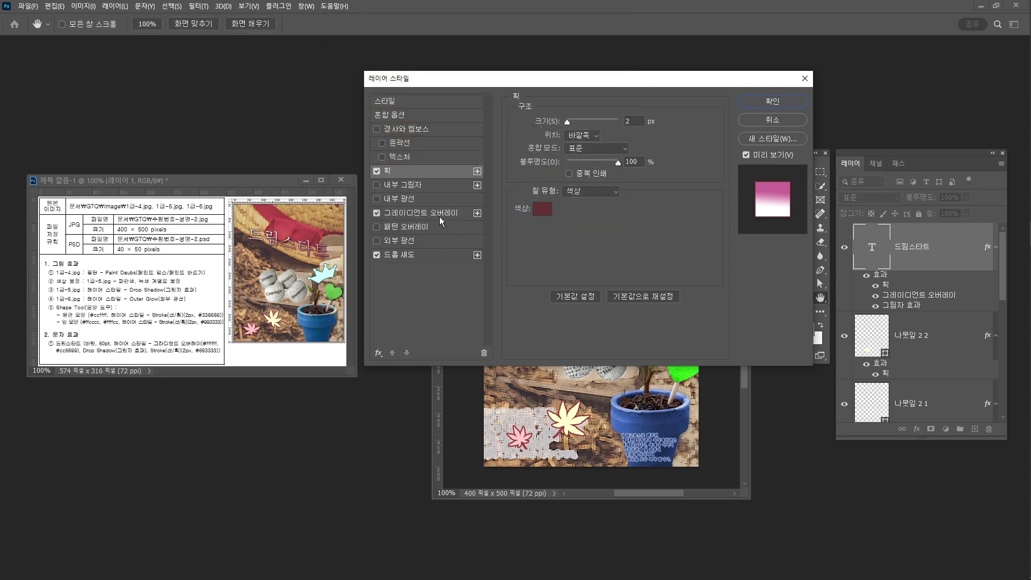
- Reverse the gradient, set its angle to 90°, and apply all the title effects
left_click_drag(523, 81, 475, 298)
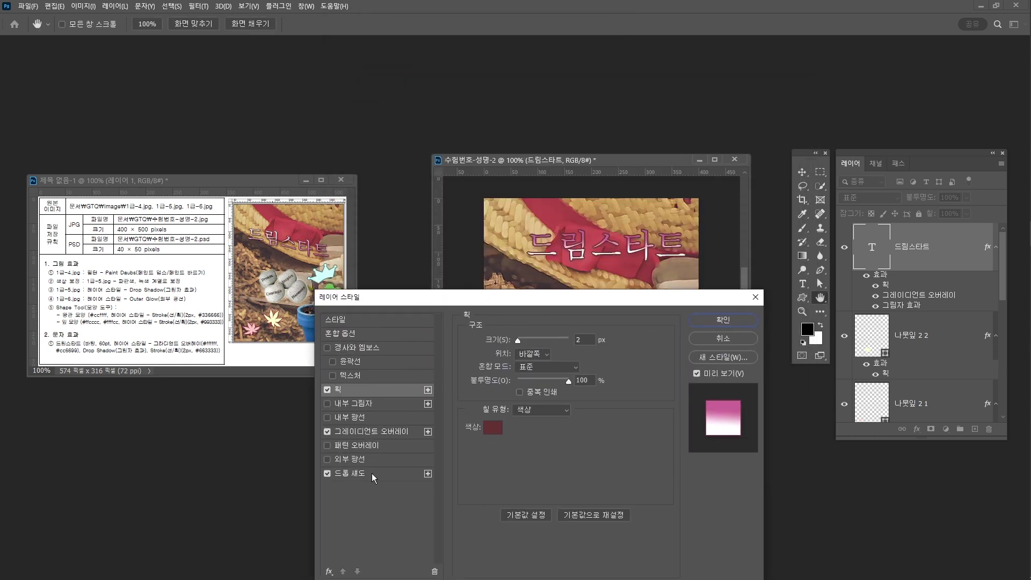
left_click(372, 472)
left_click(385, 432)
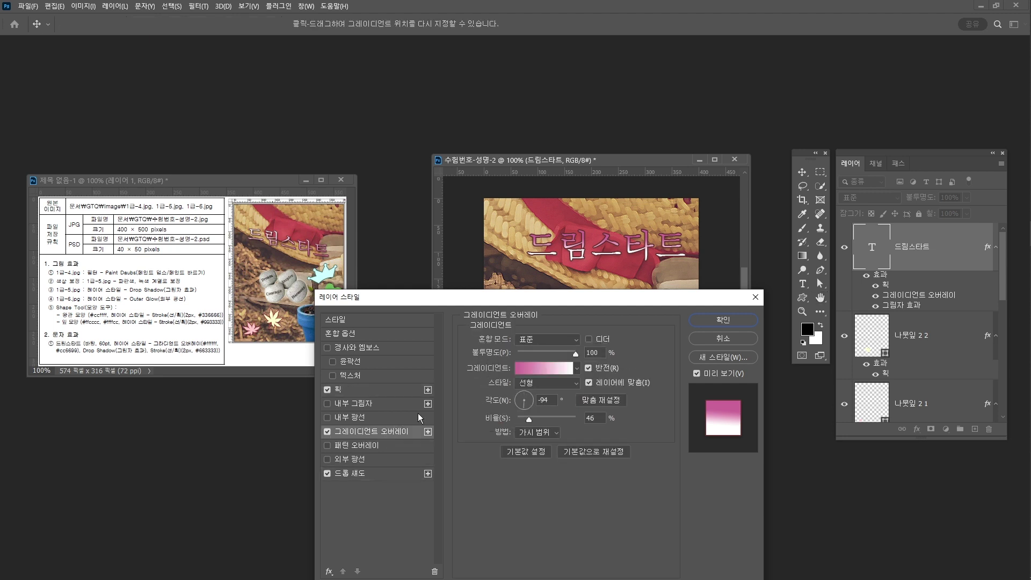
left_click(525, 396)
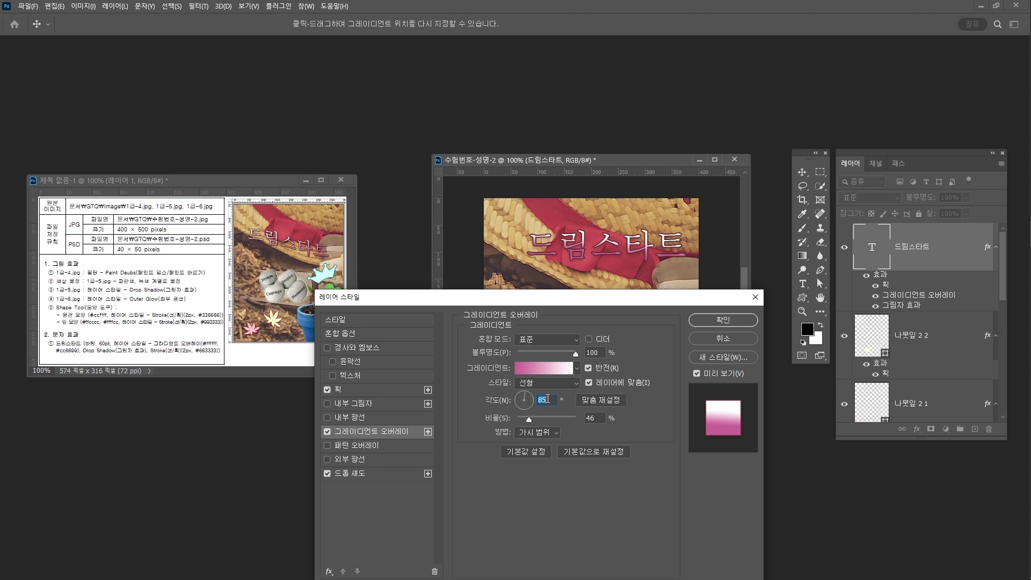
type("90")
left_click(744, 319)
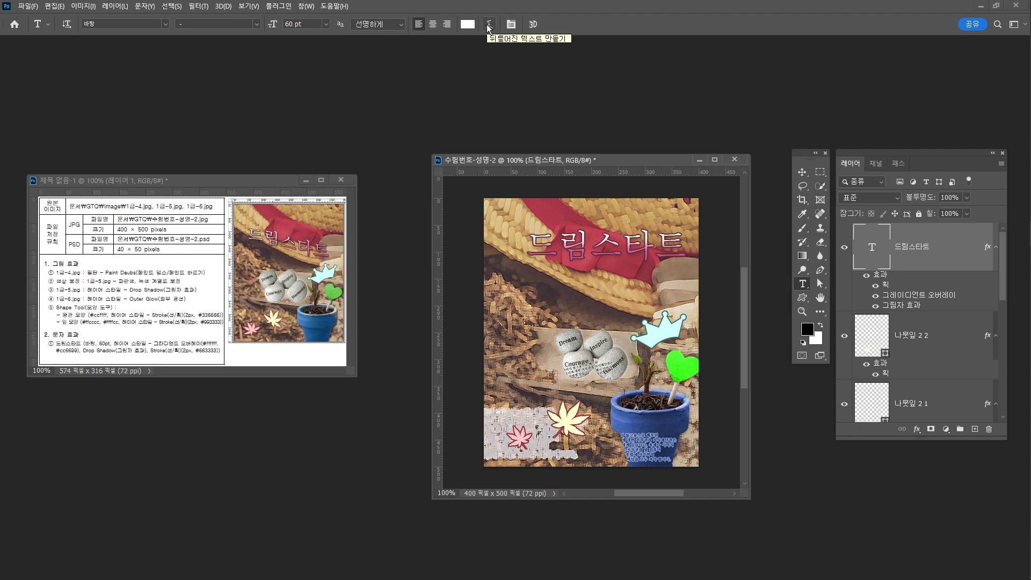
- Warp the title with the 상승 (Rise) style at a -34% bend
left_click(489, 24)
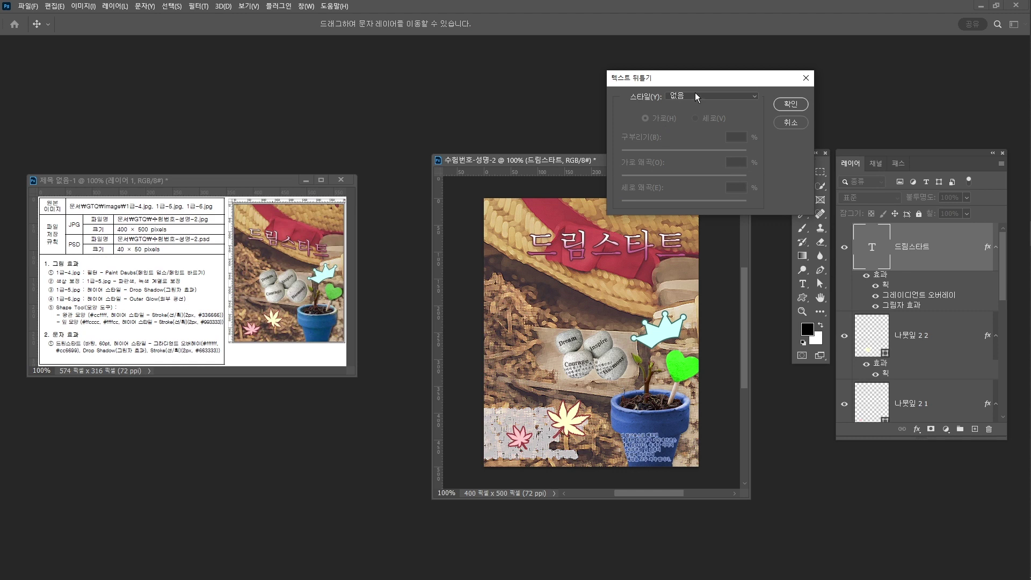
left_click(696, 96)
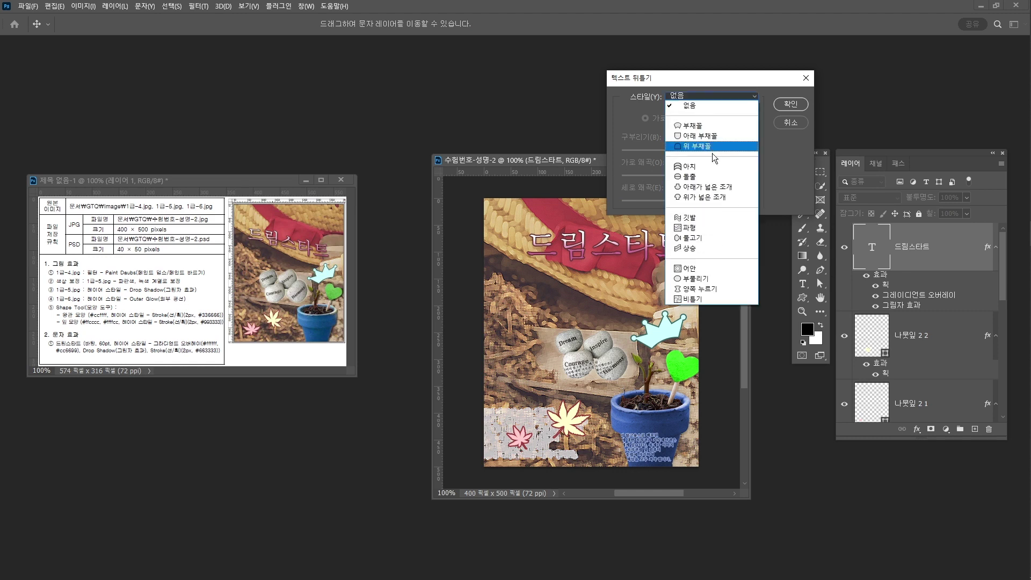
left_click(708, 217)
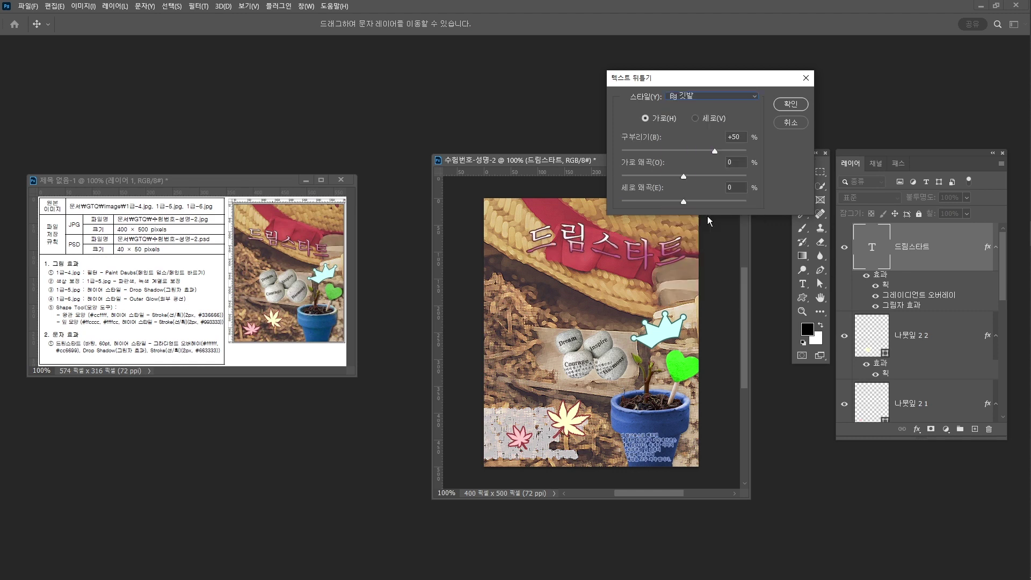
left_click(725, 96)
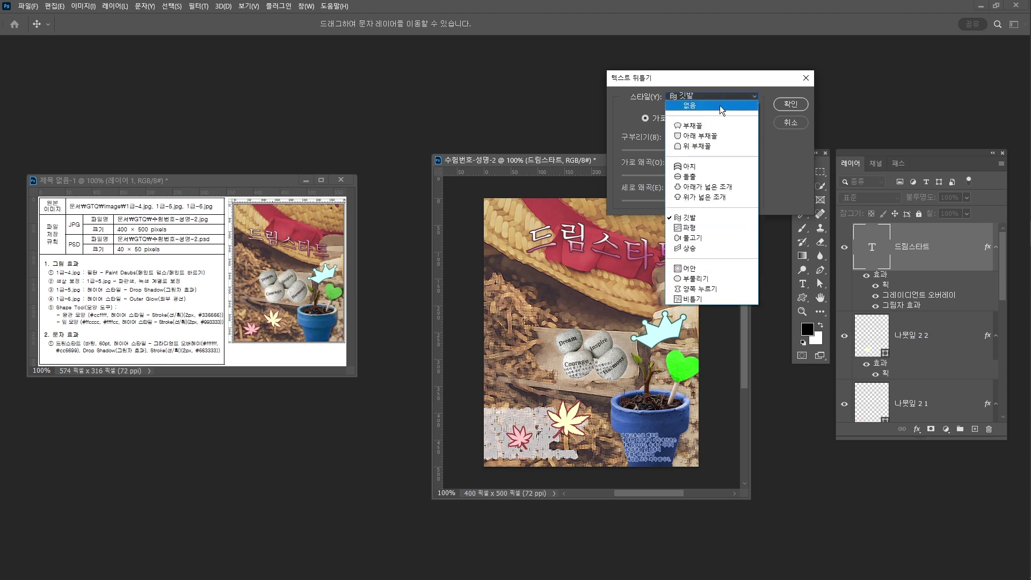
key("Escape")
left_click(704, 98)
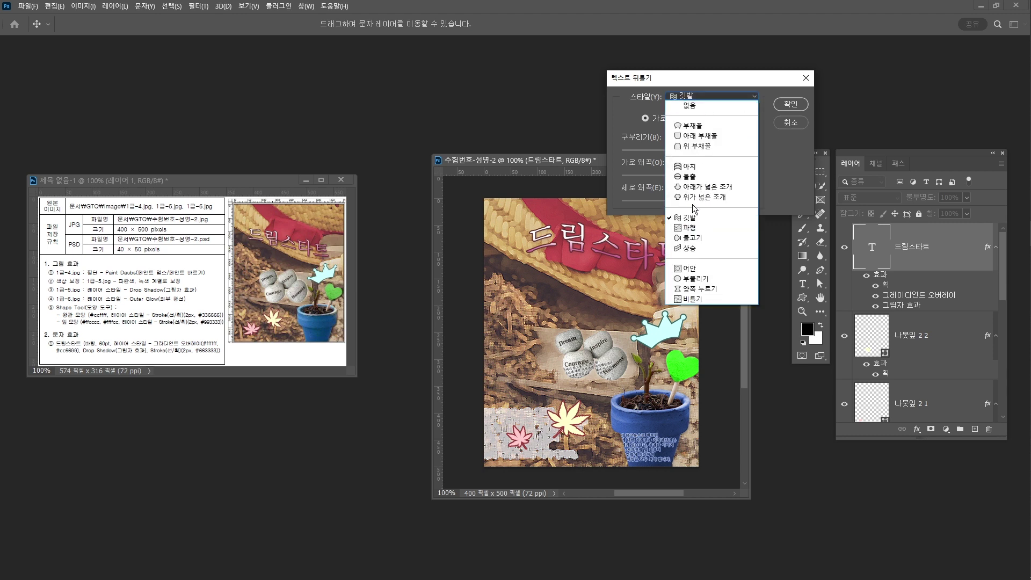
left_click(692, 247)
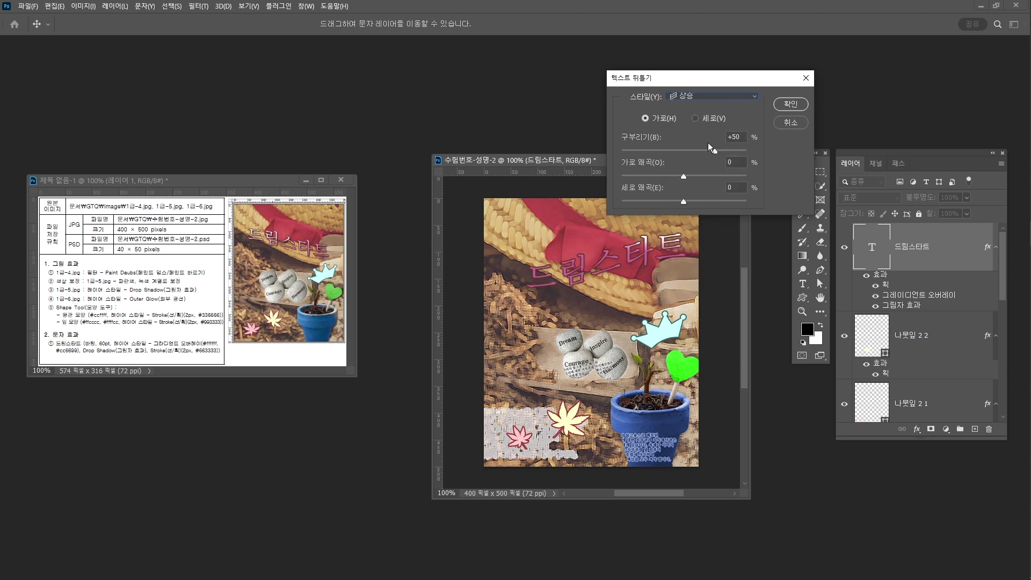
left_click_drag(715, 149, 663, 152)
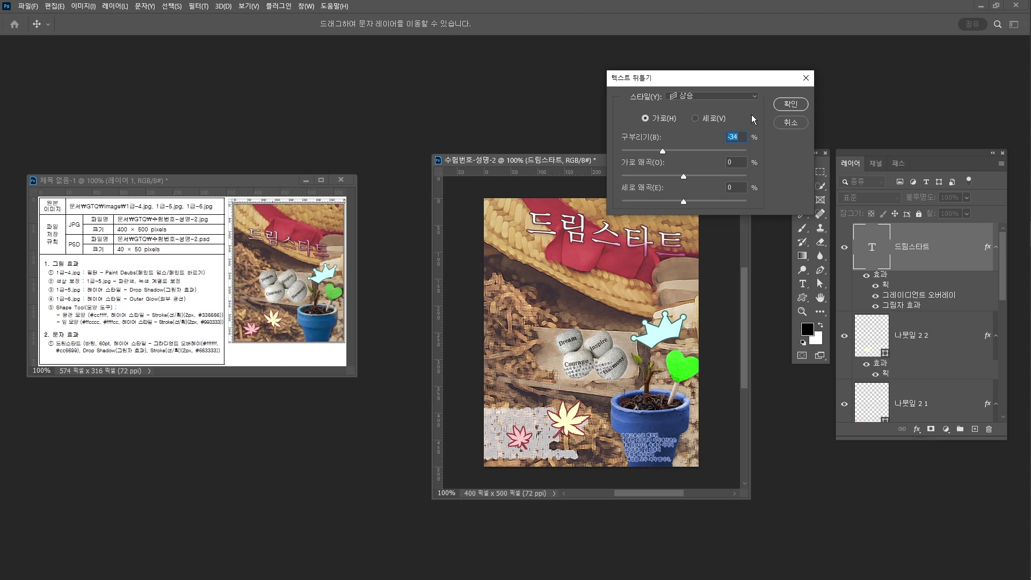
left_click(791, 105)
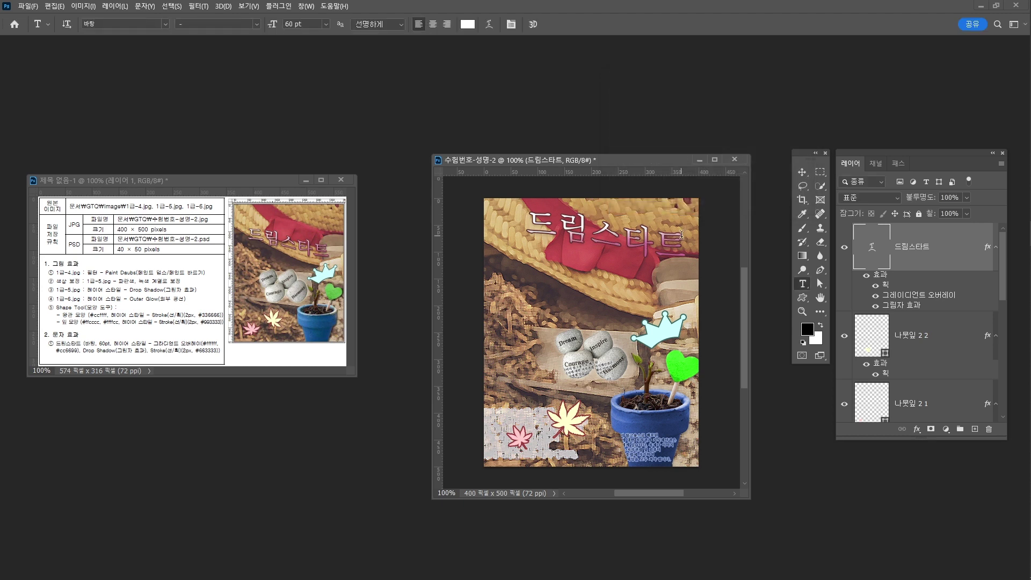
- Move the title lower and left, commit it, and reopen its Gradient Overlay settings
key("ctrl+t")
left_click_drag(623, 246, 614, 290)
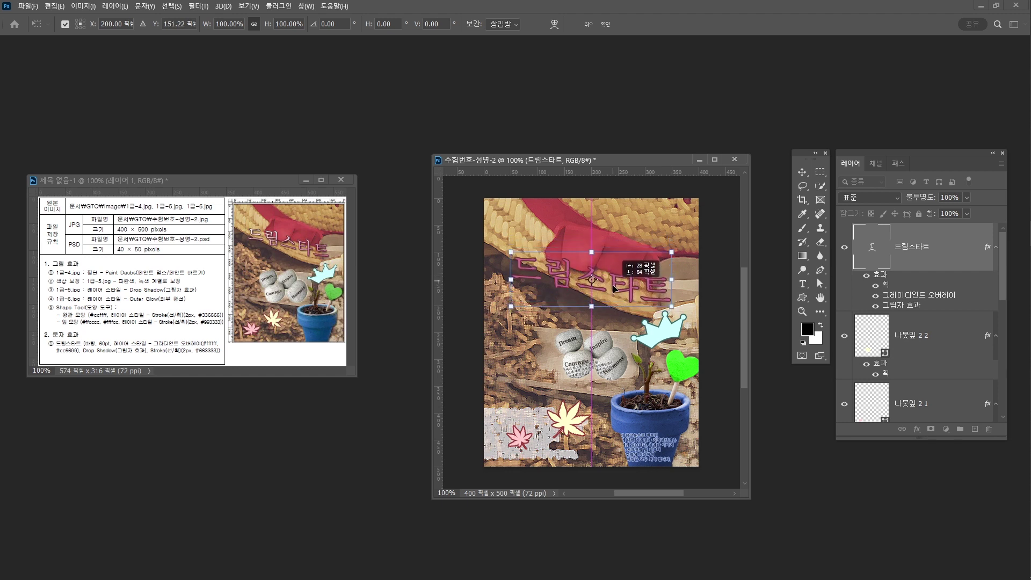
left_click_drag(615, 290, 615, 284)
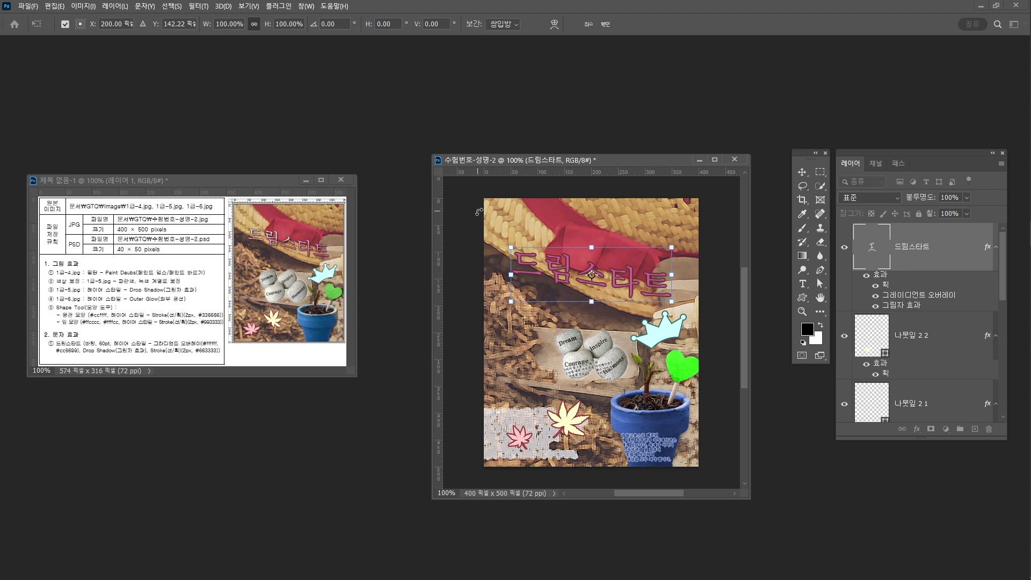
key("Return")
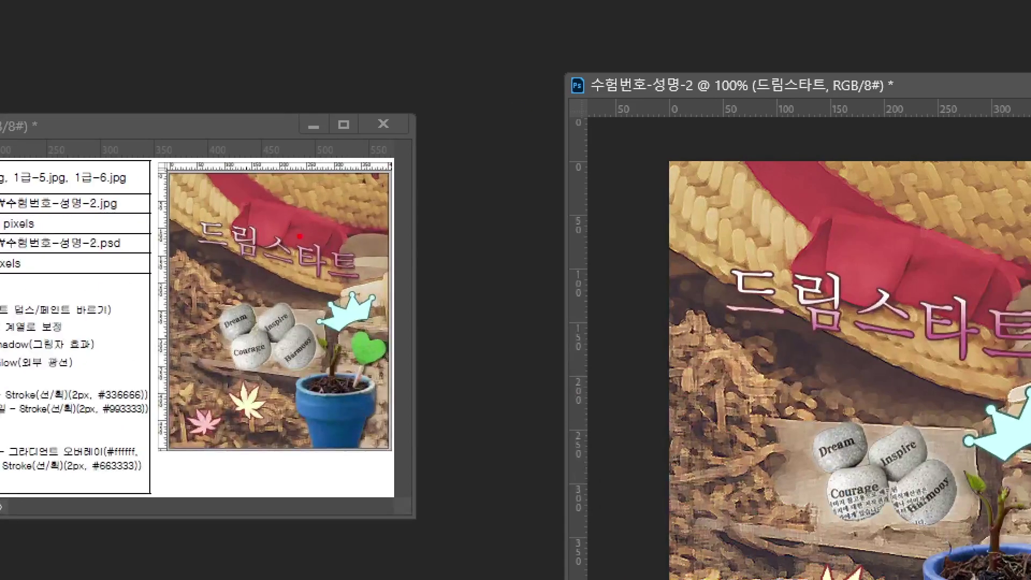
left_click_drag(279, 239, 301, 235)
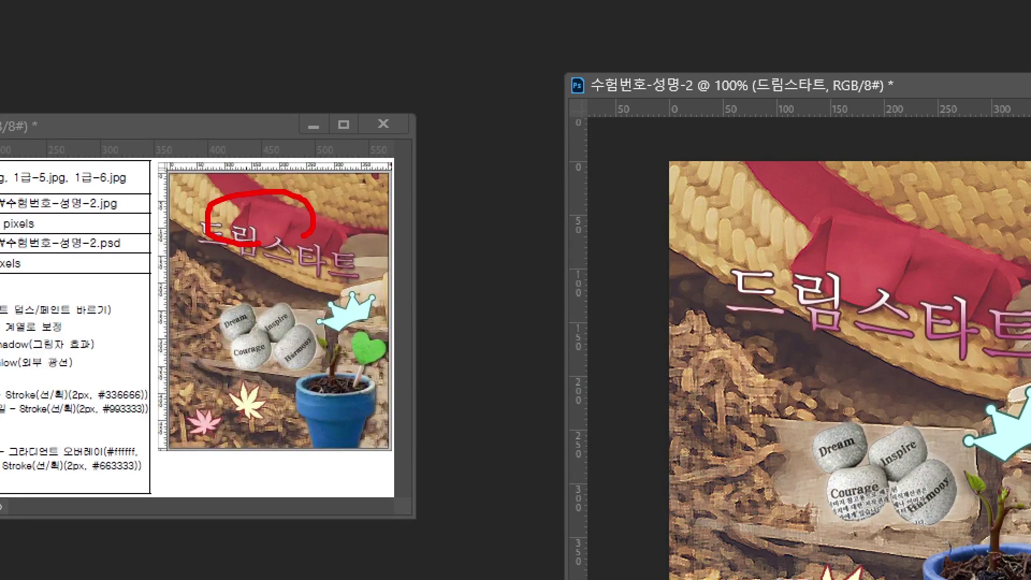
left_click_drag(427, 286, 370, 280)
key("Escape")
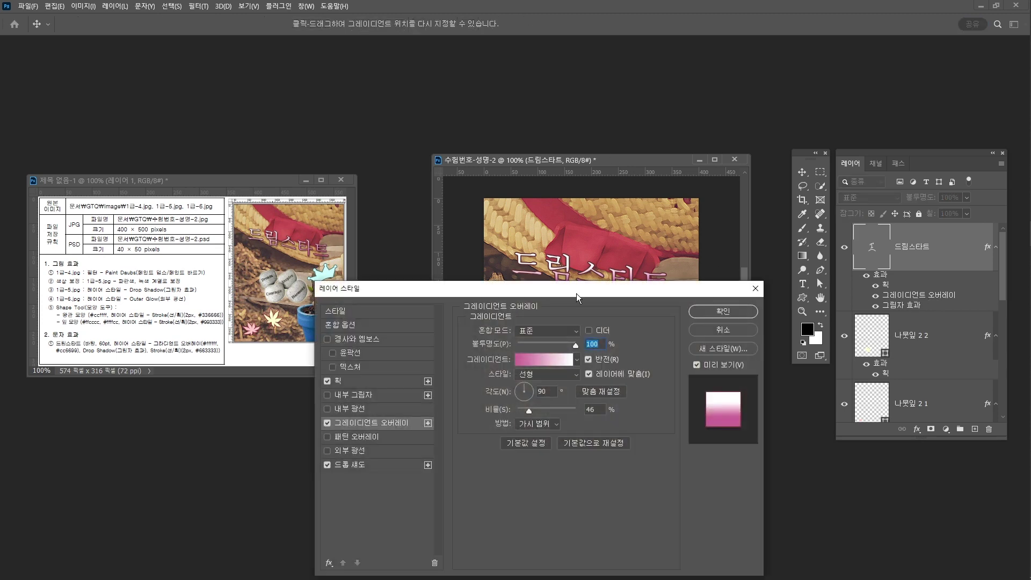
- Tweak the title gradient's angle to about 95° and reduce its scale, then confirm
left_click_drag(574, 323, 578, 330)
left_click_drag(528, 417, 524, 418)
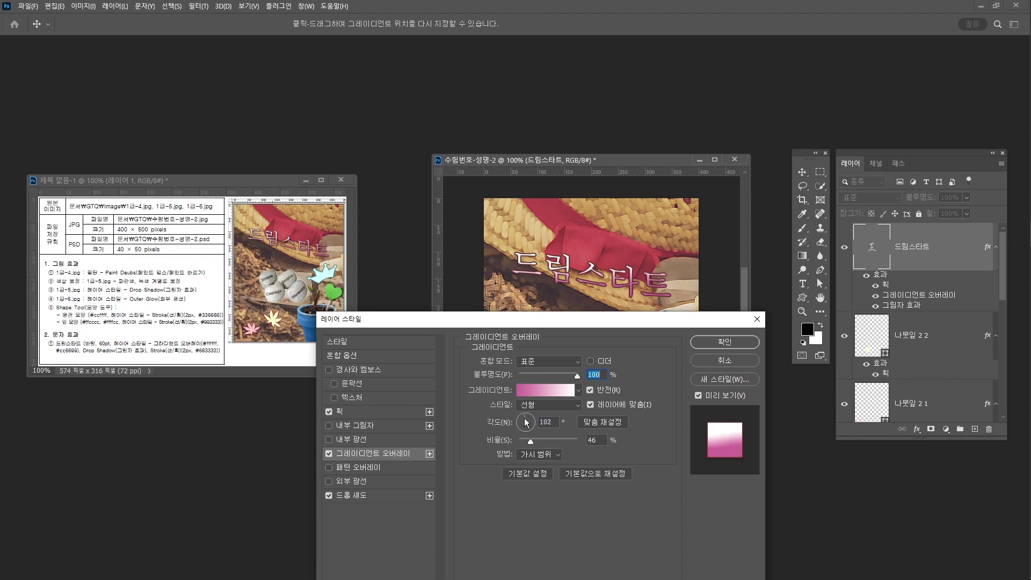
left_click(525, 419)
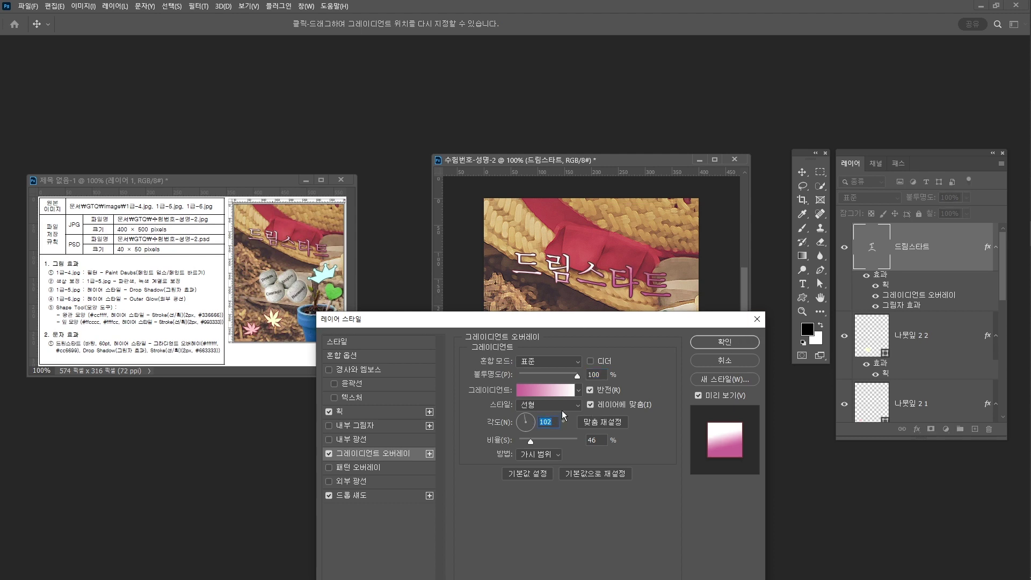
left_click(536, 442)
left_click_drag(531, 443, 530, 443)
left_click_drag(534, 442, 527, 422)
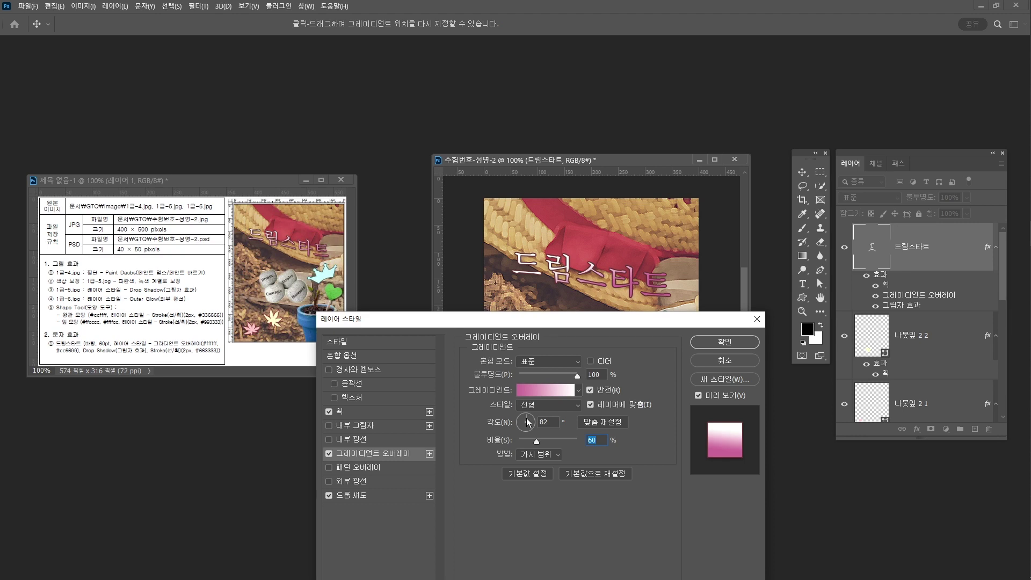
left_click(526, 419)
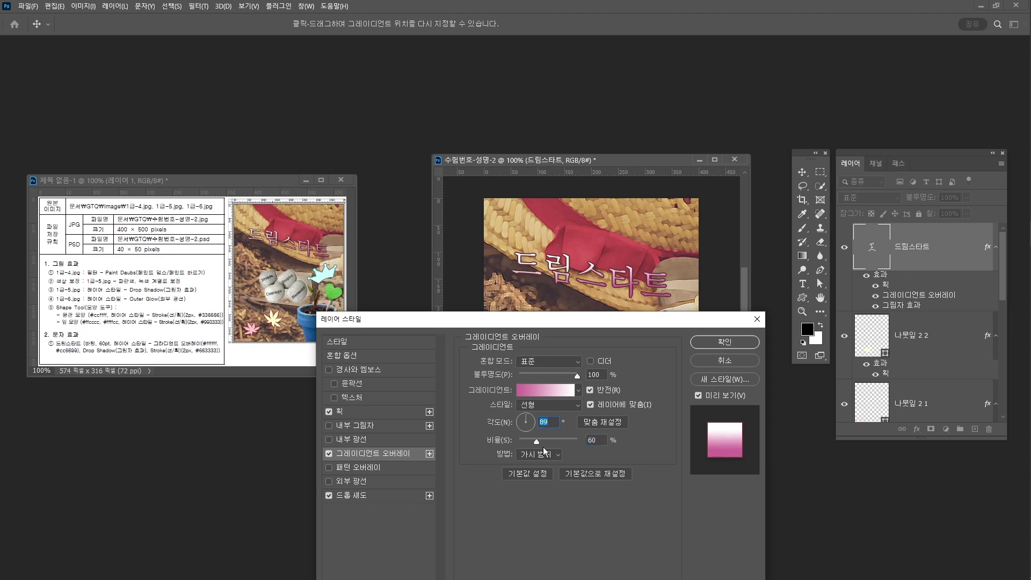
left_click_drag(536, 441, 530, 440)
mouse_move(535, 420)
left_mouse_down()
mouse_move(570, 436)
mouse_move(533, 441)
left_mouse_up()
left_click(725, 342)
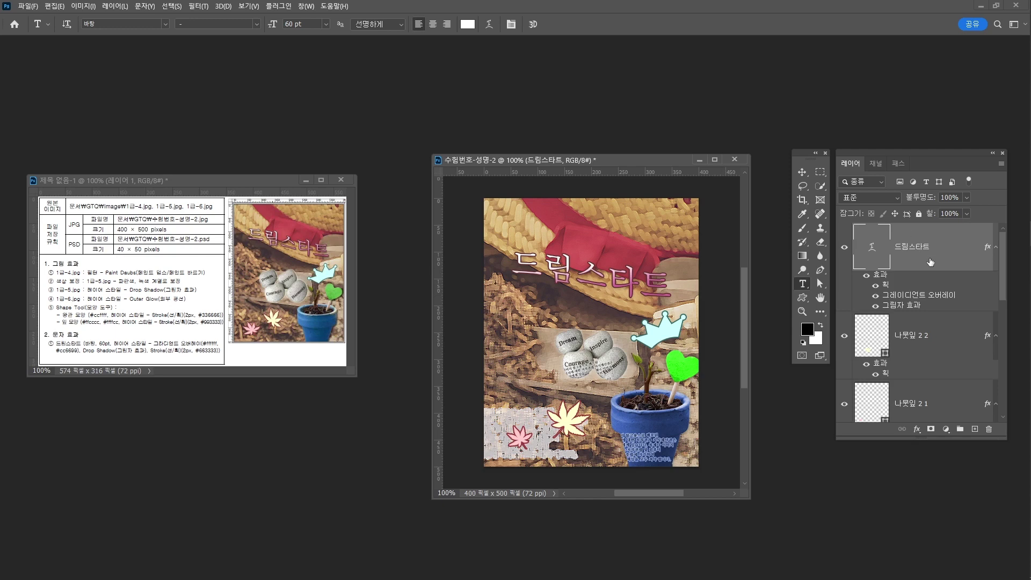
- Enlarge the Dream/Inspire stones image on layer 1-6 slightly with Free Transform
key("v")
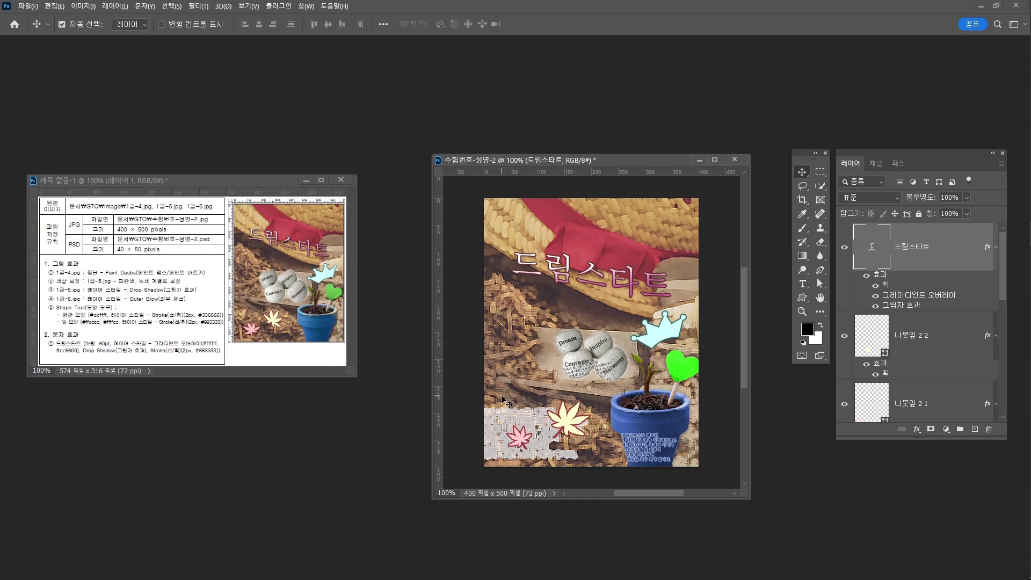
left_click(573, 341)
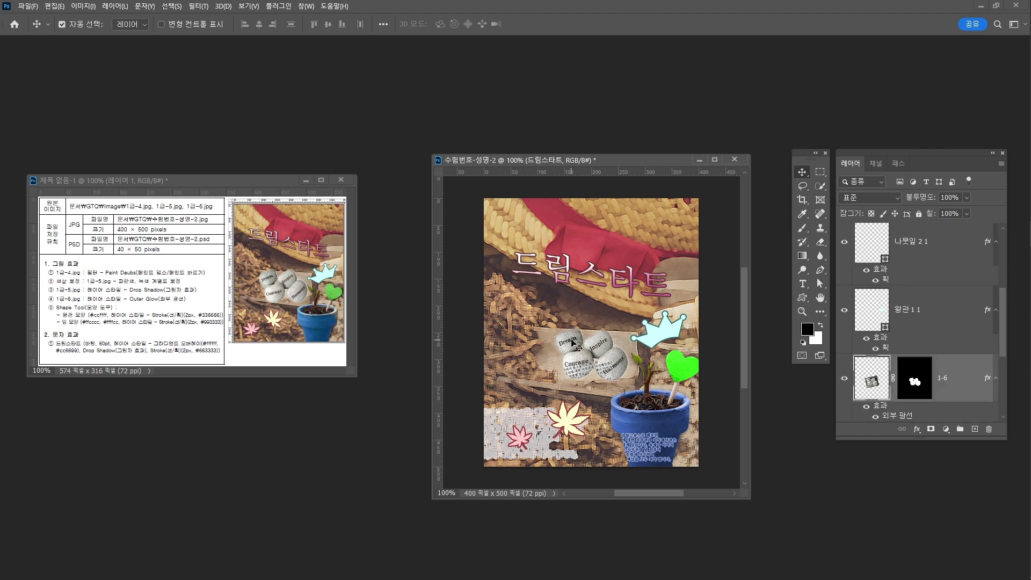
key("ctrl+t")
left_click_drag(637, 313, 640, 311)
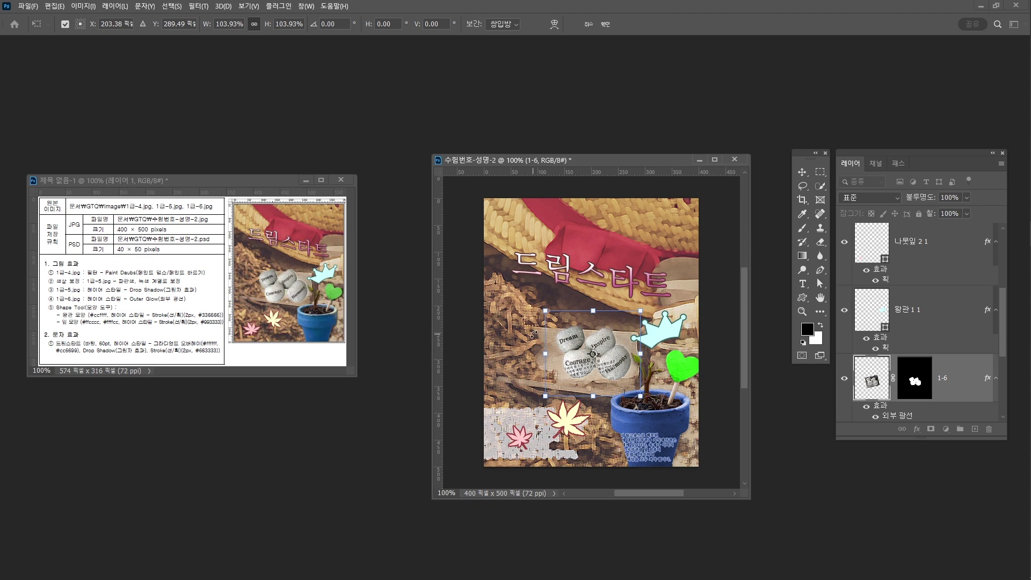
key("Return")
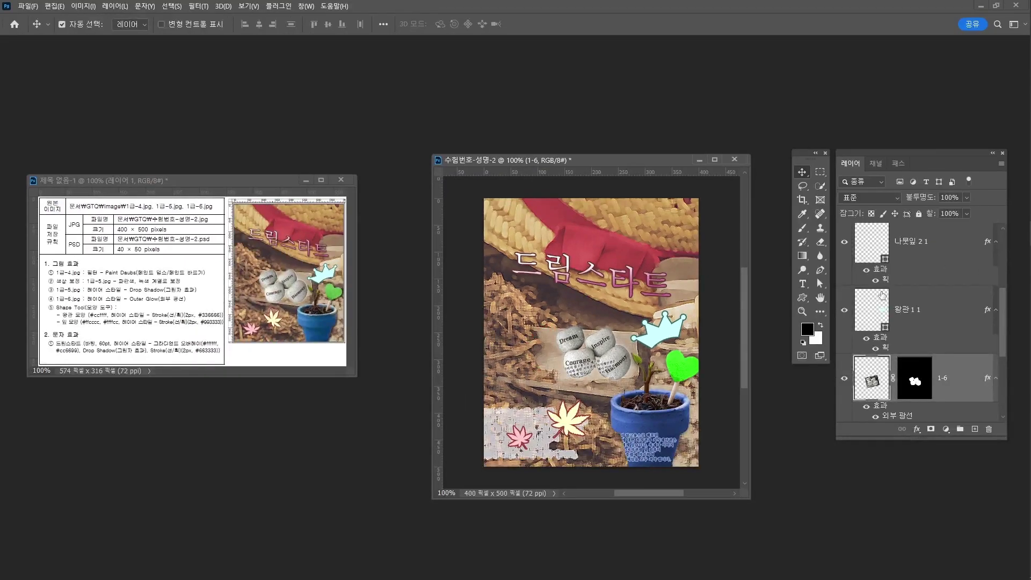
- Shift the 1-4 background photo right to X 293.50 px
scroll(921, 287, "down", 2)
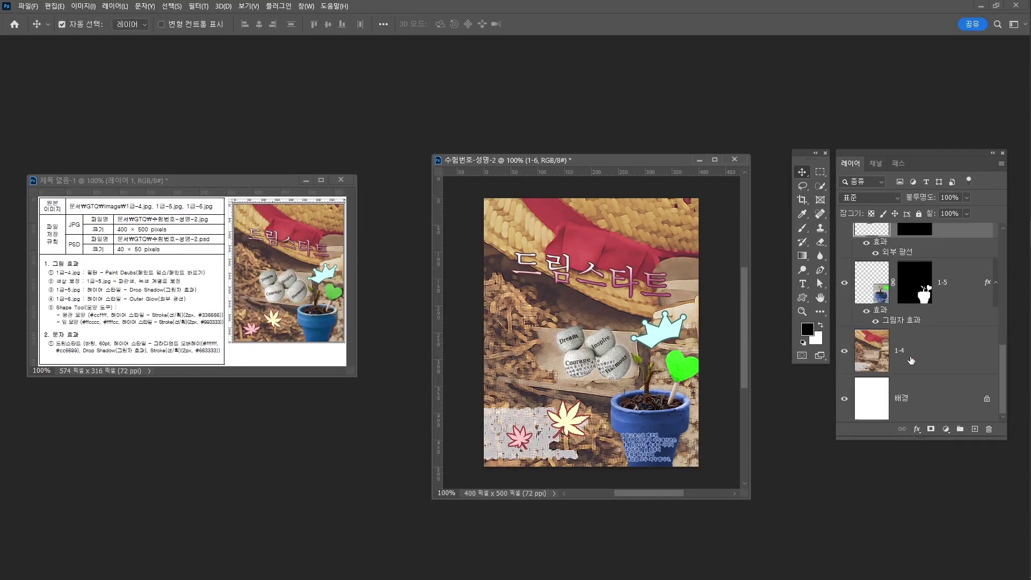
left_click(678, 343)
key("ctrl+t")
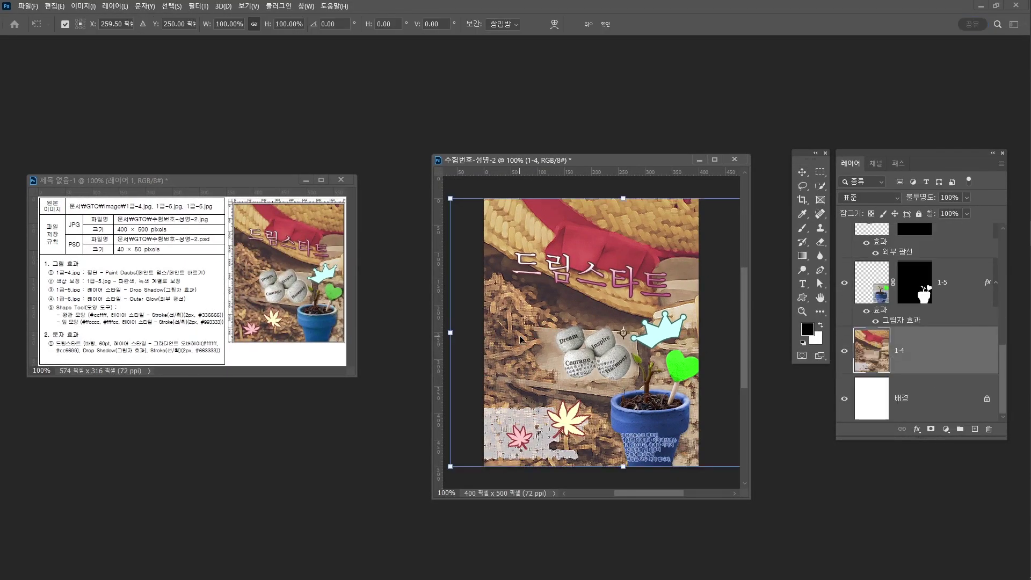
left_click_drag(521, 338, 535, 340)
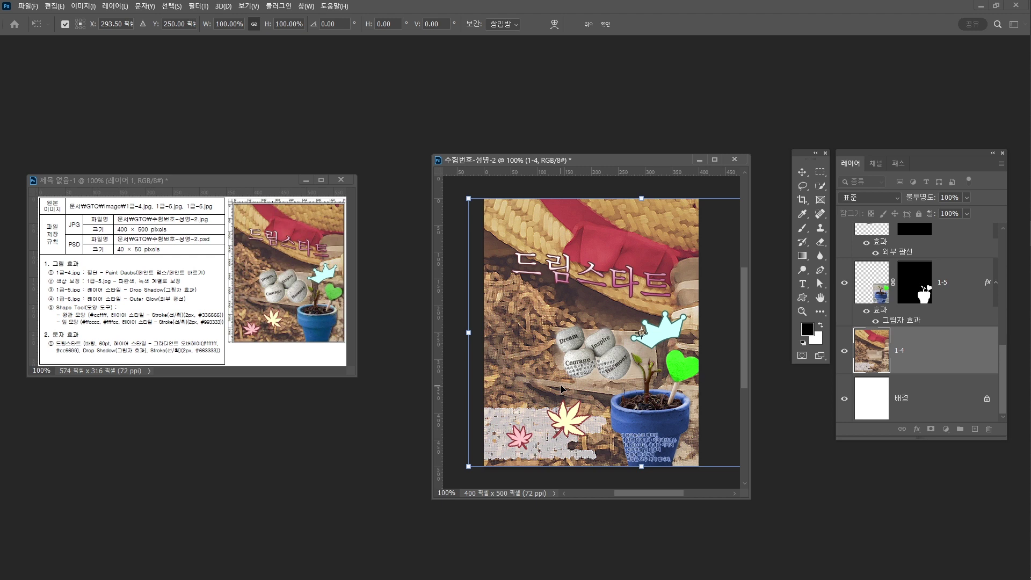
key("Return")
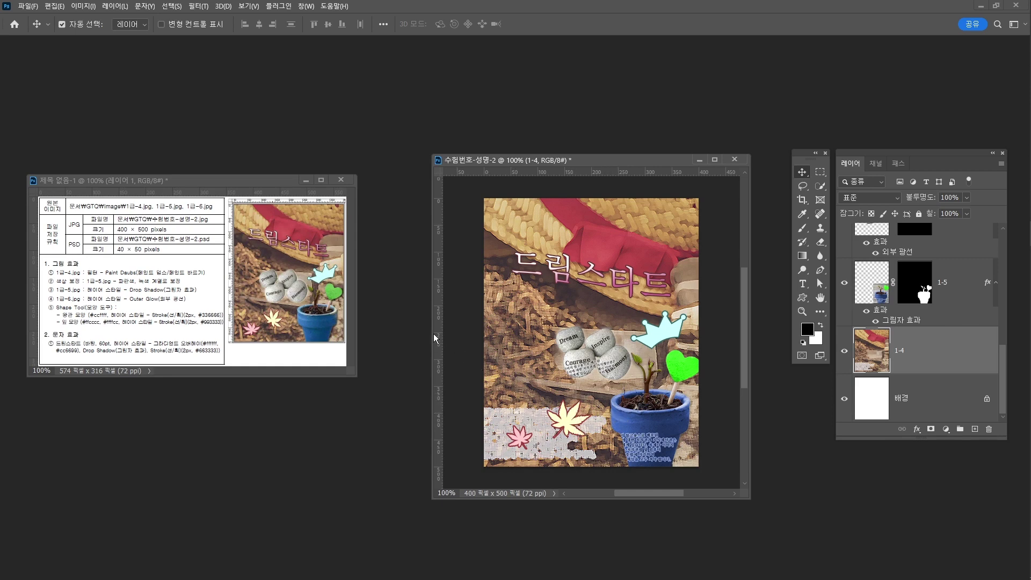
- Export the poster via Save for Web as a 400×500 px, quality-100 JPEG into the GTQ folder
left_click(36, 5)
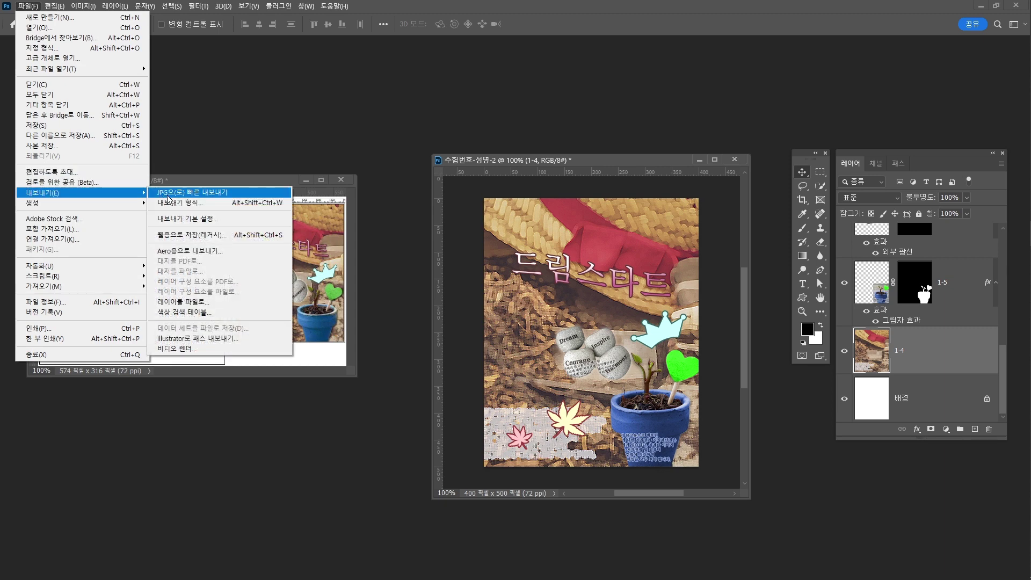
mouse_move(81, 192)
left_click(232, 235)
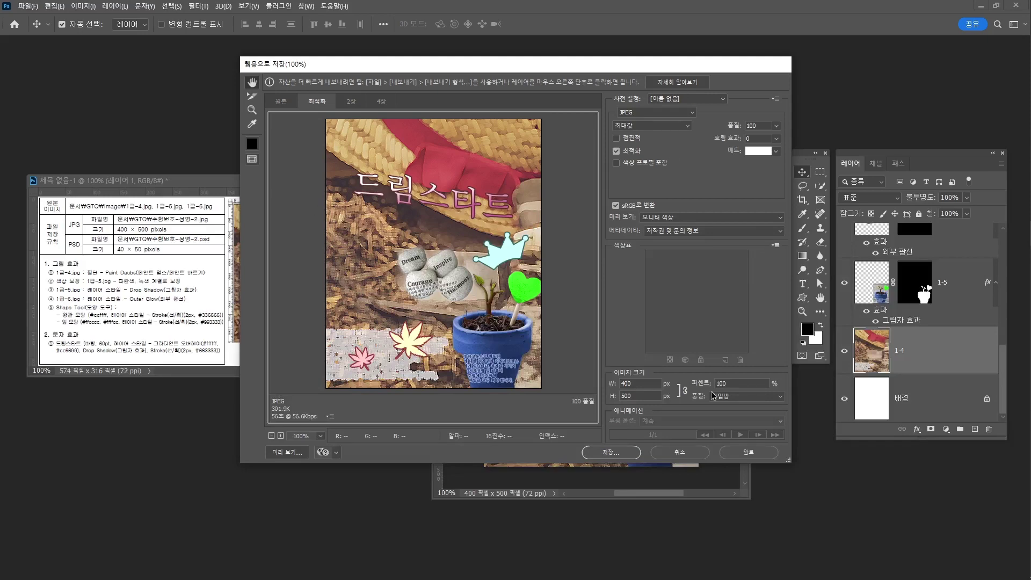
left_click(612, 453)
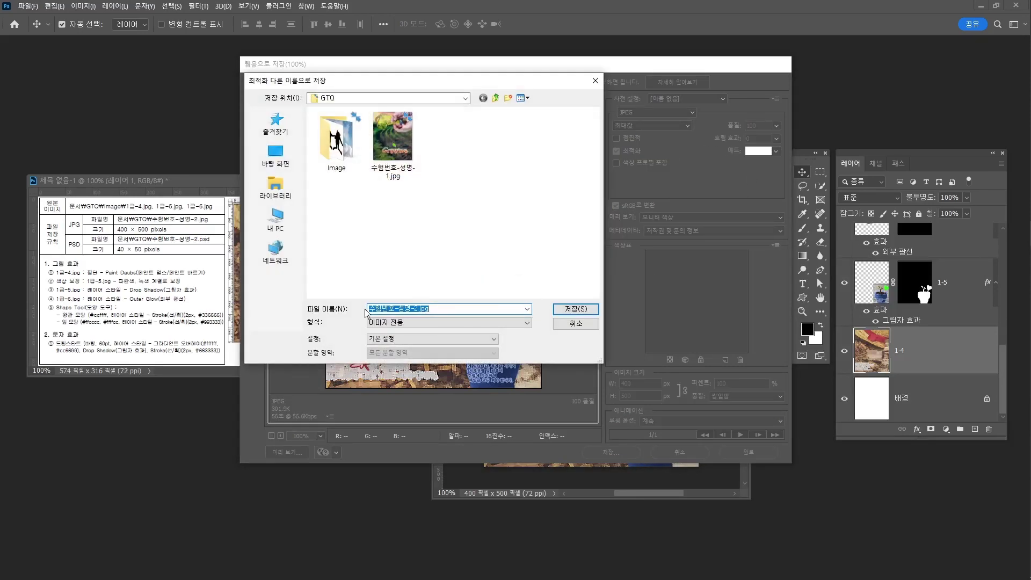
left_click(571, 311)
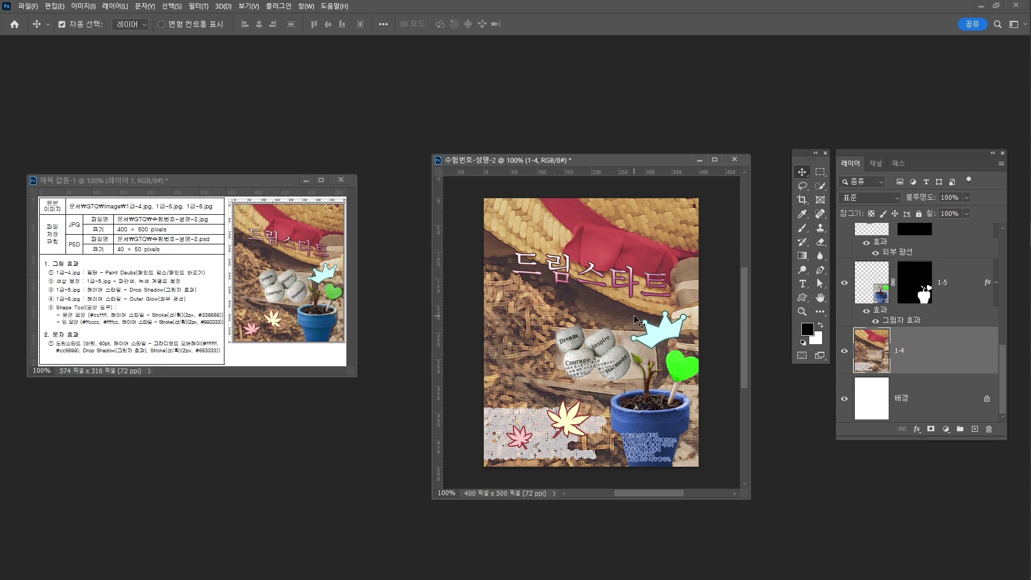
- Reduce the image size to 40 × 50 pixels
key("ctrl")
key("ctrl+alt+i")
type("40")
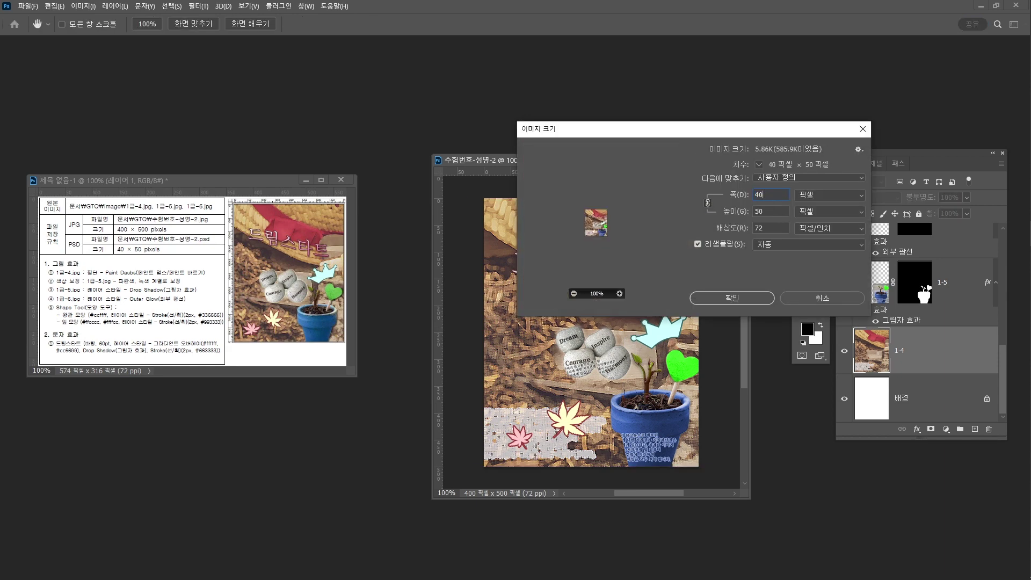
left_click(754, 300)
- Save the poster as 수험번호-성명-2.psd in the GTQ folder
left_click(34, 6)
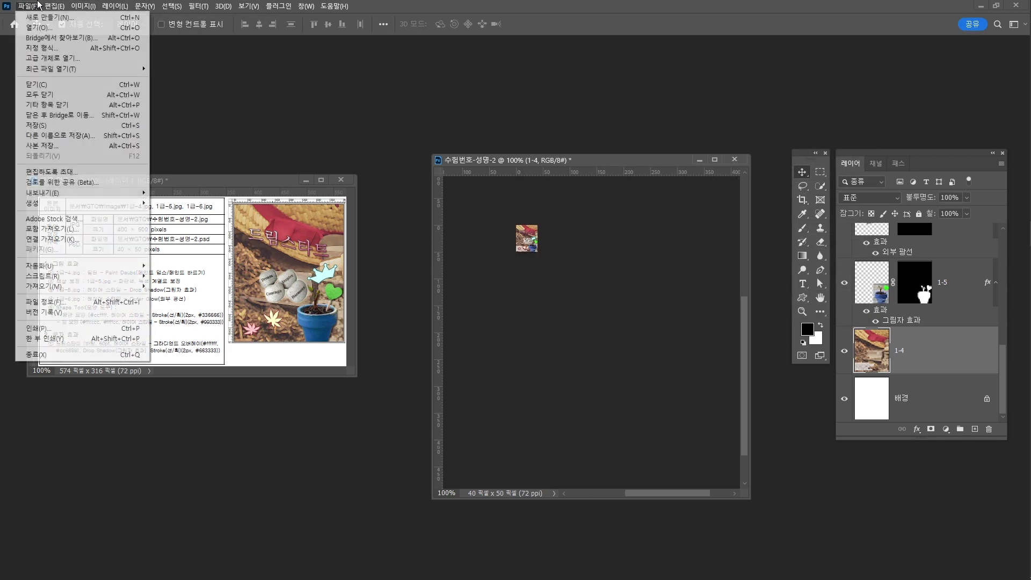
left_click(69, 135)
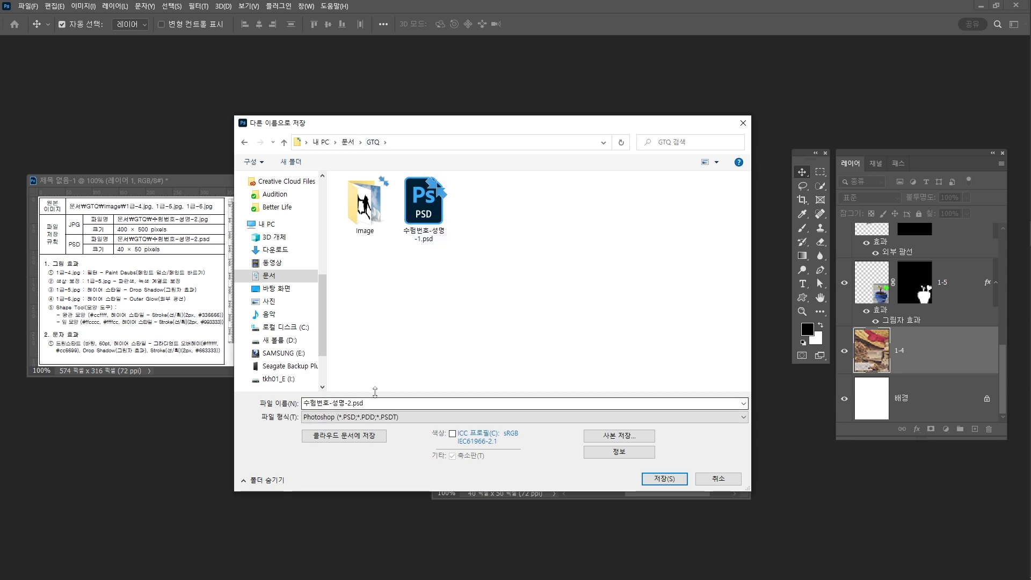
left_click(664, 479)
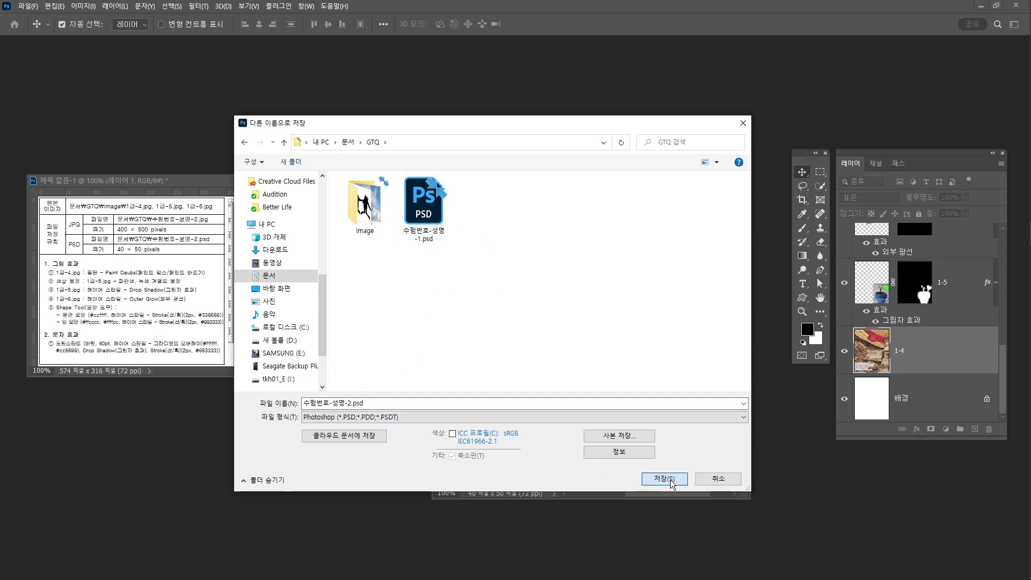